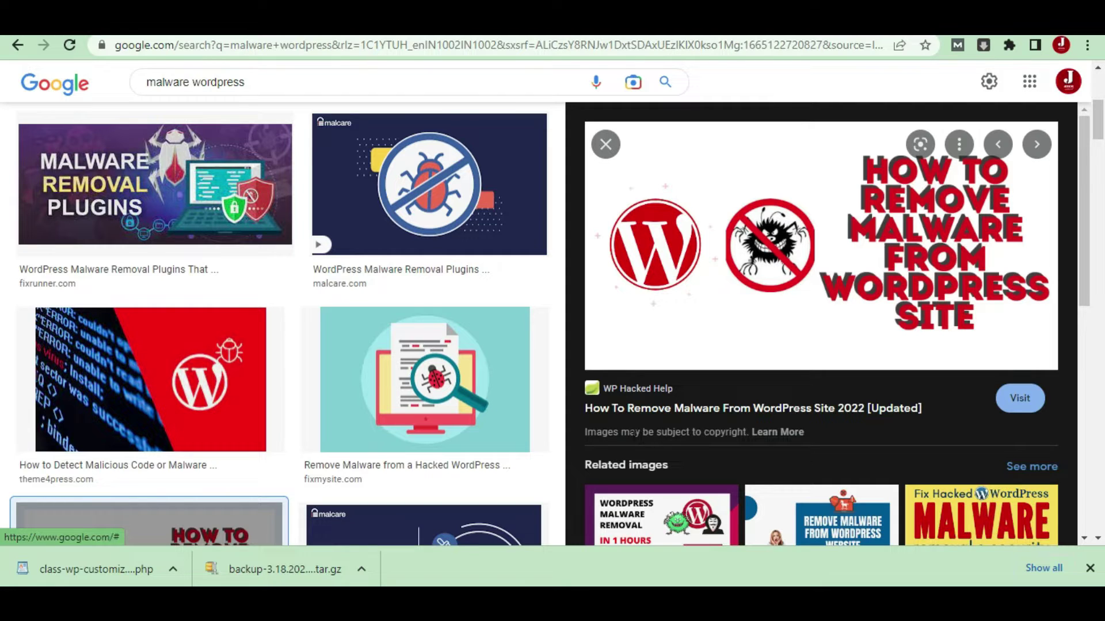
Step: Switch to the jetlineacademy.com WordPress dashboard and open its Plugins page in a new browser tab
{"action": "key", "text": "alt+Tab"}
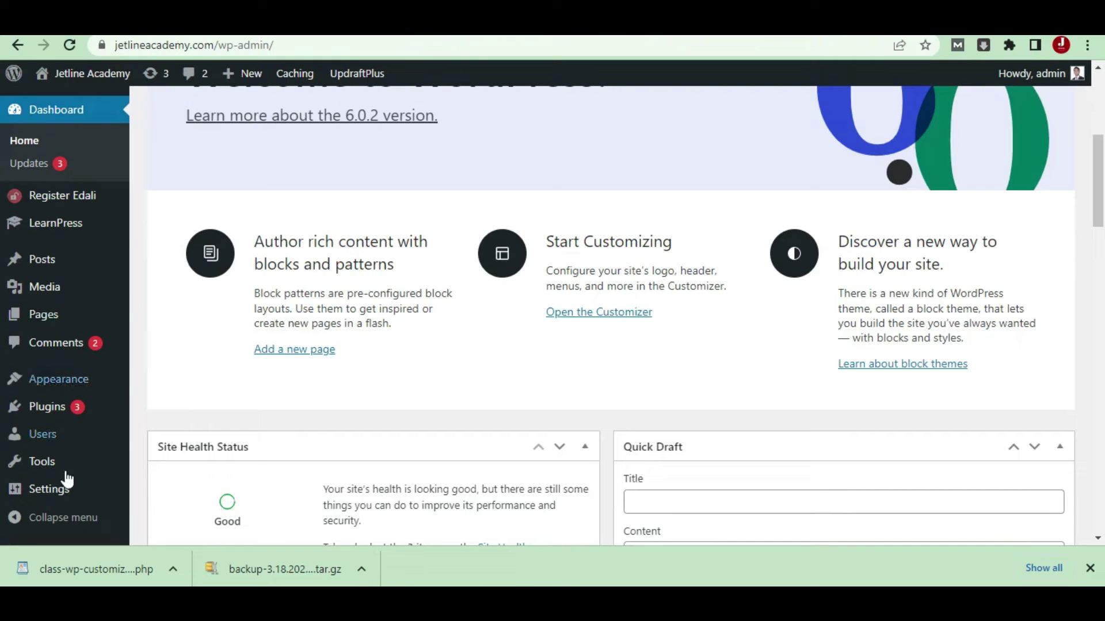
{"action": "mouse_move", "coordinate": [47, 407]}
{"action": "right_click", "coordinate": [173, 430]}
{"action": "left_click", "coordinate": [236, 425]}
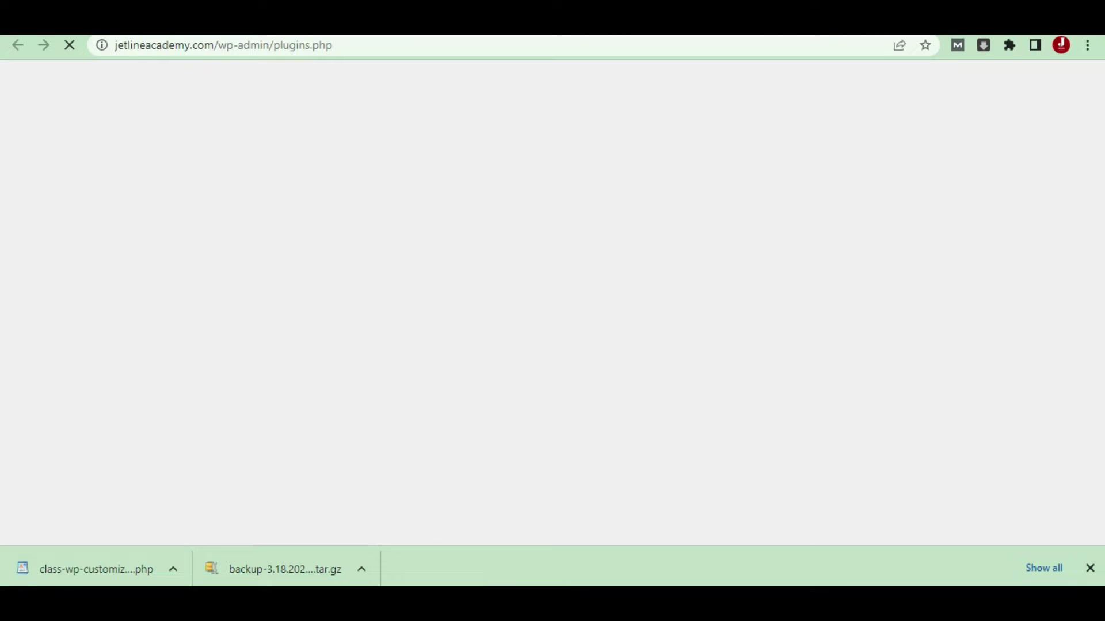
Step: Switch to the cPanel File Manager, look through the nsrids.org files, and open the account's home directory
{"action": "key", "text": "alt+Tab"}
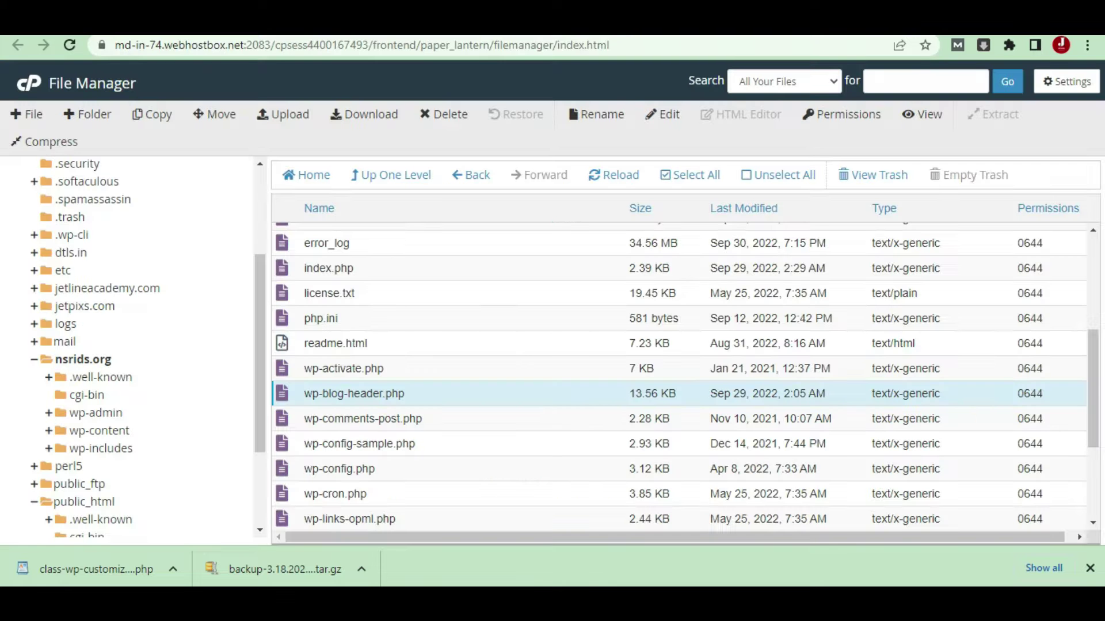
{"action": "scroll", "coordinate": [525, 358], "scroll_direction": "up", "scroll_amount": 5}
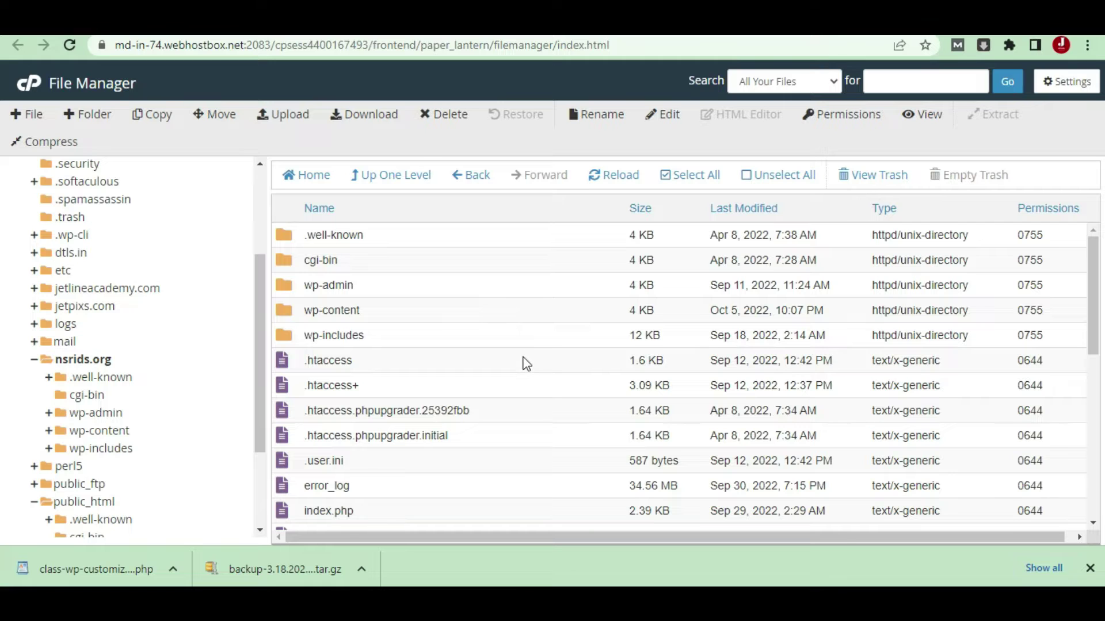
{"action": "scroll", "coordinate": [525, 362], "scroll_direction": "down", "scroll_amount": 8}
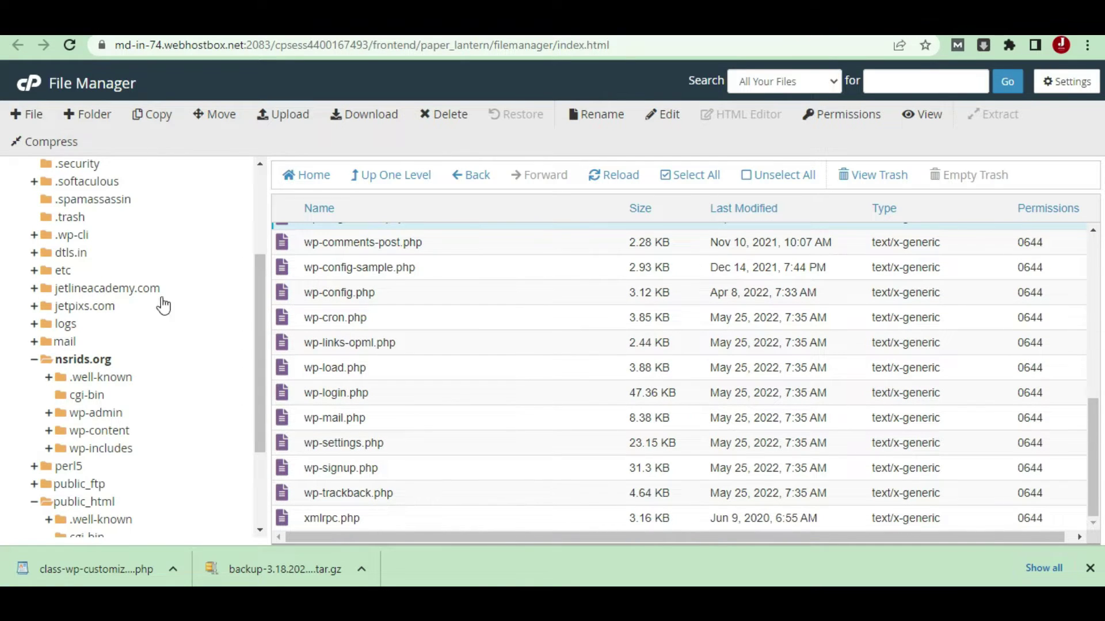
{"action": "scroll", "coordinate": [163, 304], "scroll_direction": "up", "scroll_amount": 3}
{"action": "left_click", "coordinate": [110, 240]}
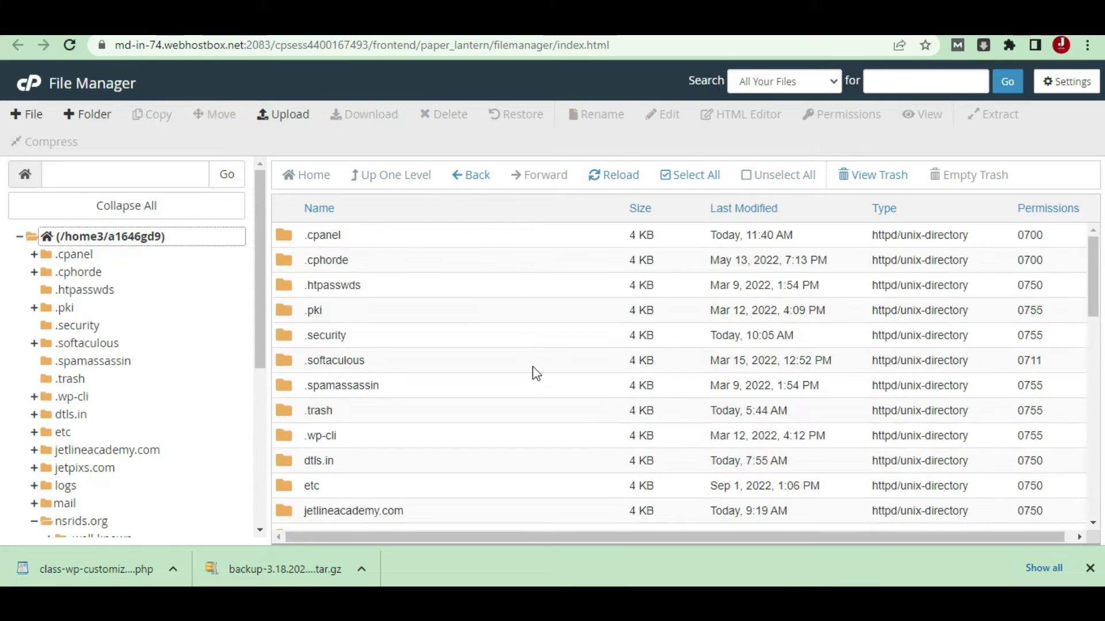
Step: Open scanreport.txt from the home directory for viewing
{"action": "scroll", "coordinate": [538, 380], "scroll_direction": "down", "scroll_amount": 10}
{"action": "scroll", "coordinate": [541, 385], "scroll_direction": "down", "scroll_amount": 3}
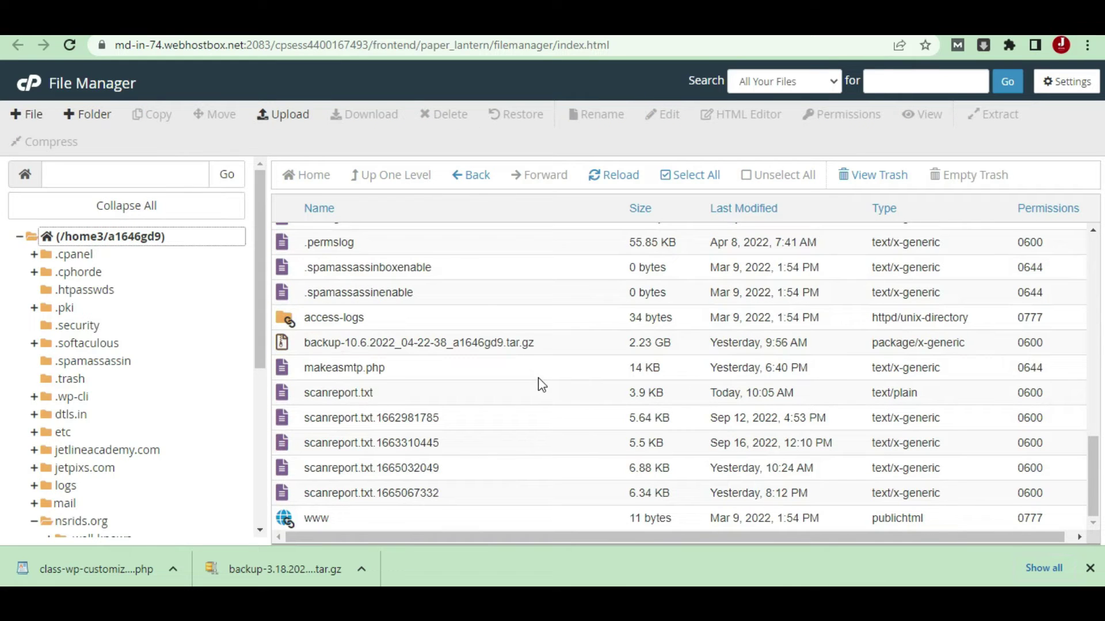
{"action": "left_click", "coordinate": [508, 399]}
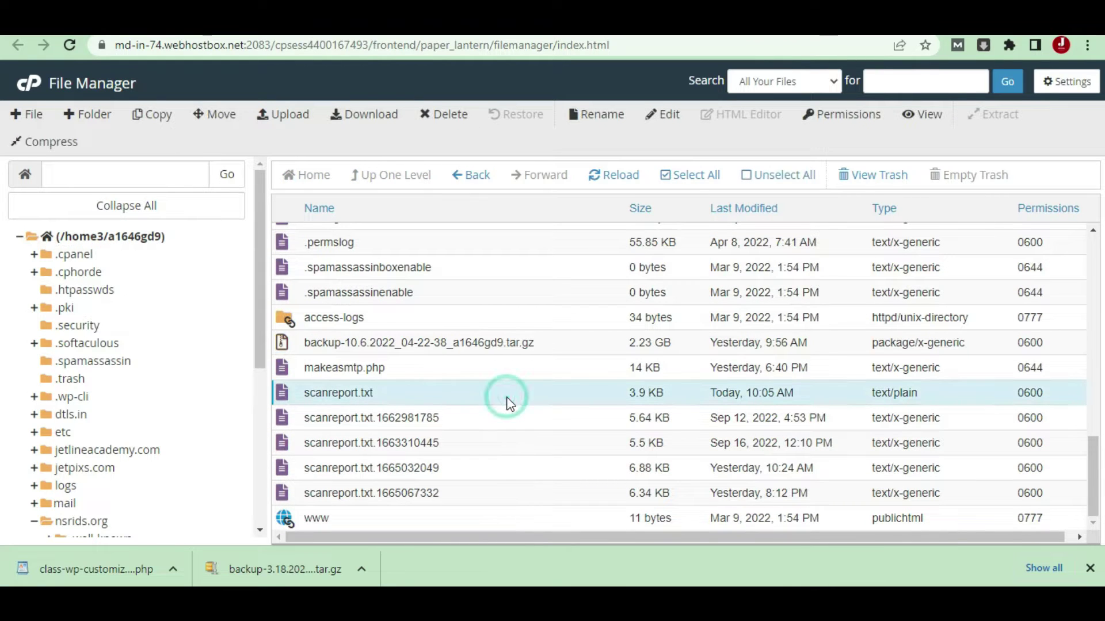
{"action": "right_click", "coordinate": [512, 421]}
{"action": "left_click", "coordinate": [489, 390]}
{"action": "right_click", "coordinate": [489, 390]}
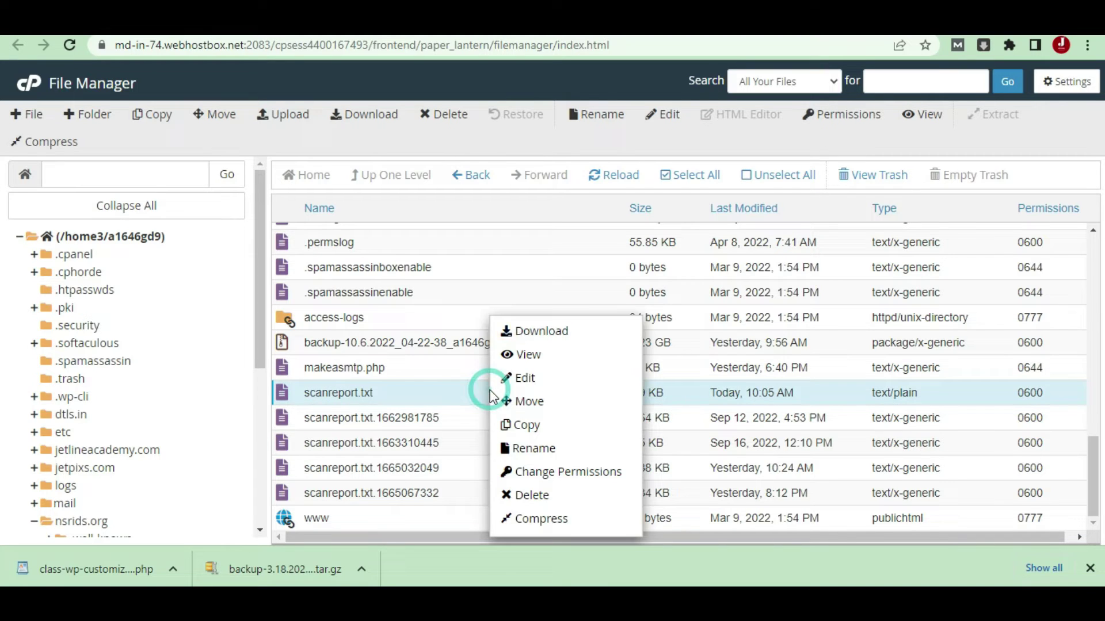
{"action": "left_click", "coordinate": [561, 360]}
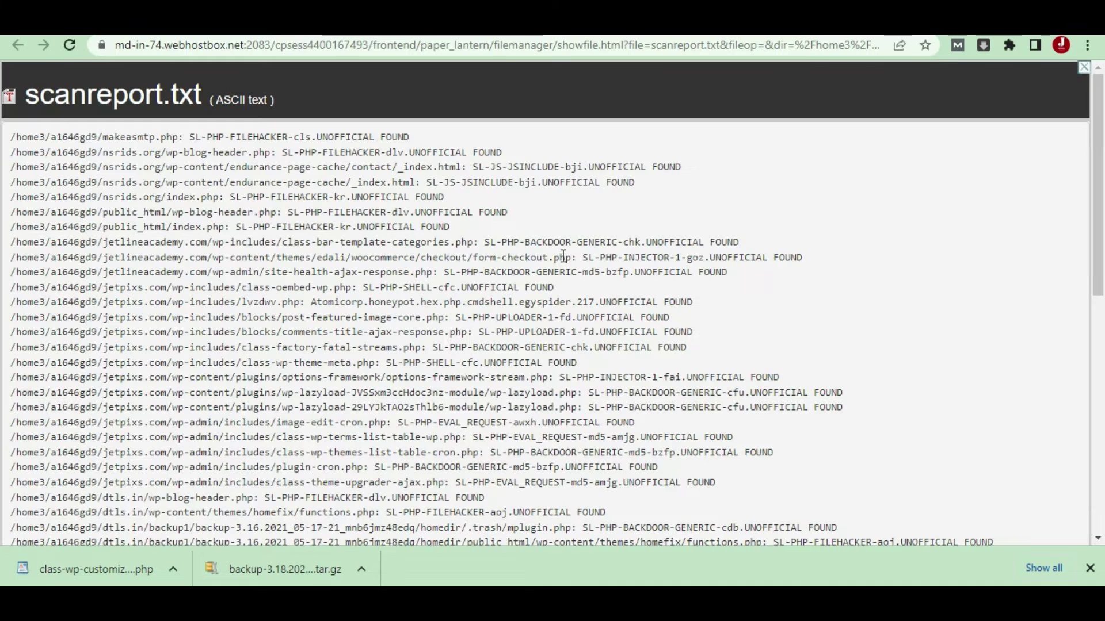
Step: Examine the list of flagged files and malware signatures in the scan report
{"action": "scroll", "coordinate": [433, 323], "scroll_direction": "down", "scroll_amount": 8}
{"action": "scroll", "coordinate": [435, 335], "scroll_direction": "up", "scroll_amount": 8}
{"action": "scroll", "coordinate": [434, 333], "scroll_direction": "down", "scroll_amount": 5}
{"action": "scroll", "coordinate": [434, 334], "scroll_direction": "up", "scroll_amount": 5}
{"action": "scroll", "coordinate": [434, 329], "scroll_direction": "down", "scroll_amount": 2}
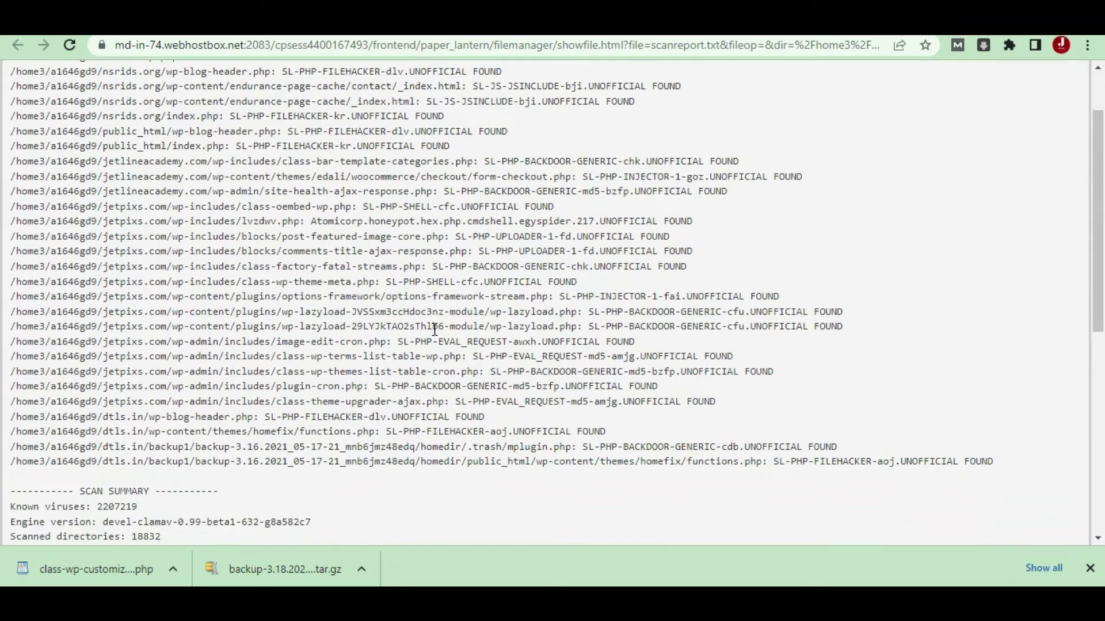
{"action": "scroll", "coordinate": [434, 328], "scroll_direction": "down", "scroll_amount": 4}
{"action": "scroll", "coordinate": [434, 325], "scroll_direction": "up", "scroll_amount": 6}
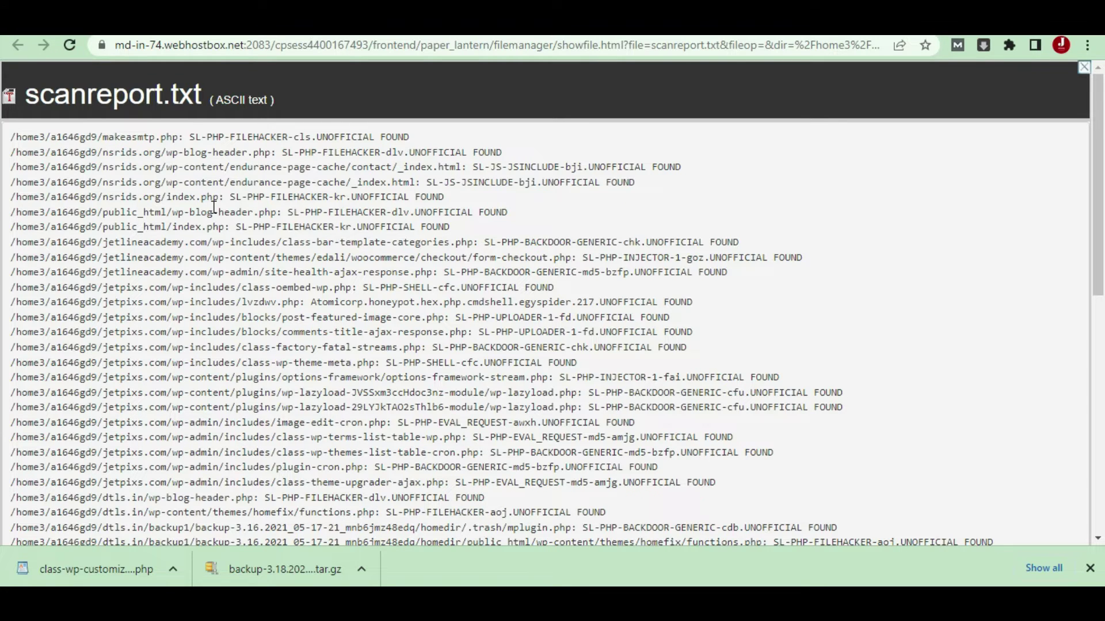
{"action": "scroll", "coordinate": [214, 206], "scroll_direction": "down", "scroll_amount": 3}
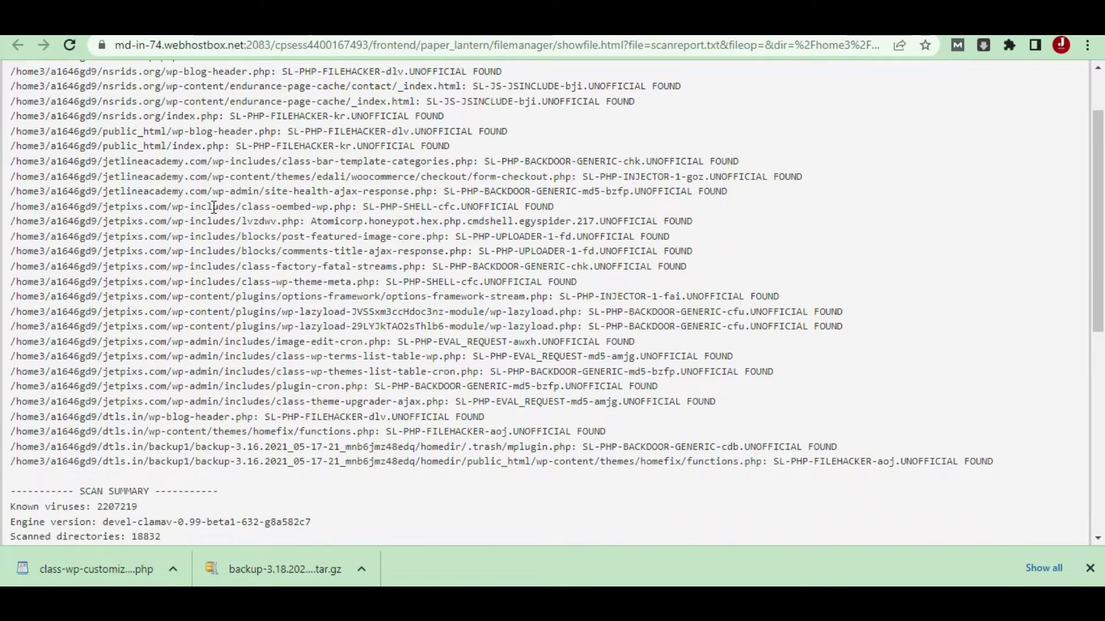
{"action": "scroll", "coordinate": [214, 206], "scroll_direction": "up", "scroll_amount": 2}
{"action": "scroll", "coordinate": [214, 206], "scroll_direction": "down", "scroll_amount": 3}
{"action": "scroll", "coordinate": [214, 206], "scroll_direction": "up", "scroll_amount": 3}
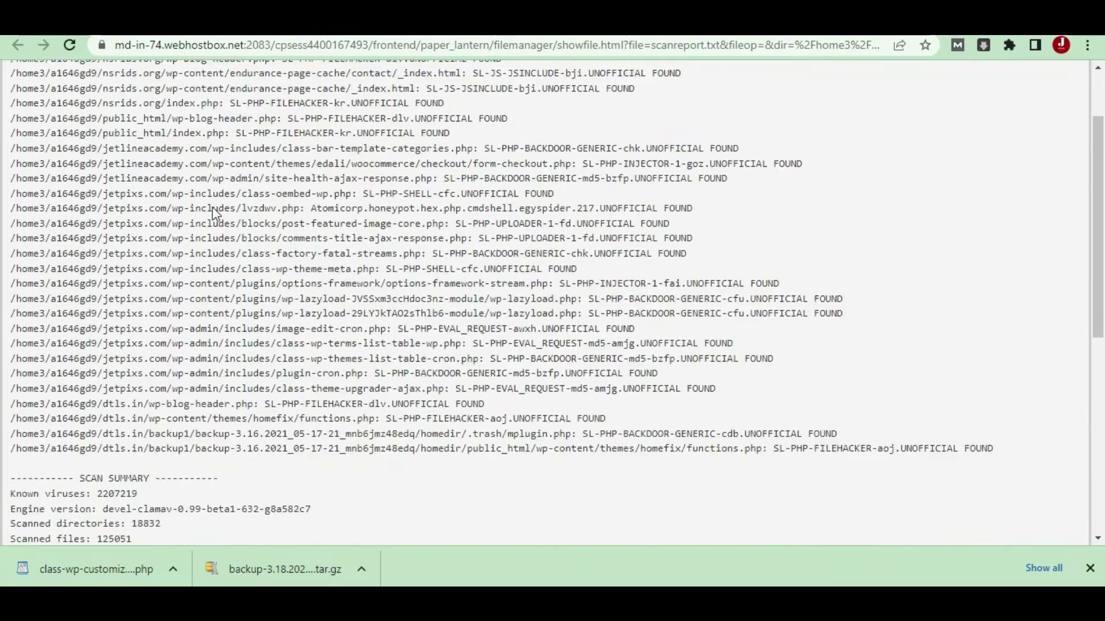
Step: Highlight the infected files line in the first scan summary of the report
{"action": "scroll", "coordinate": [214, 206], "scroll_direction": "down", "scroll_amount": 4}
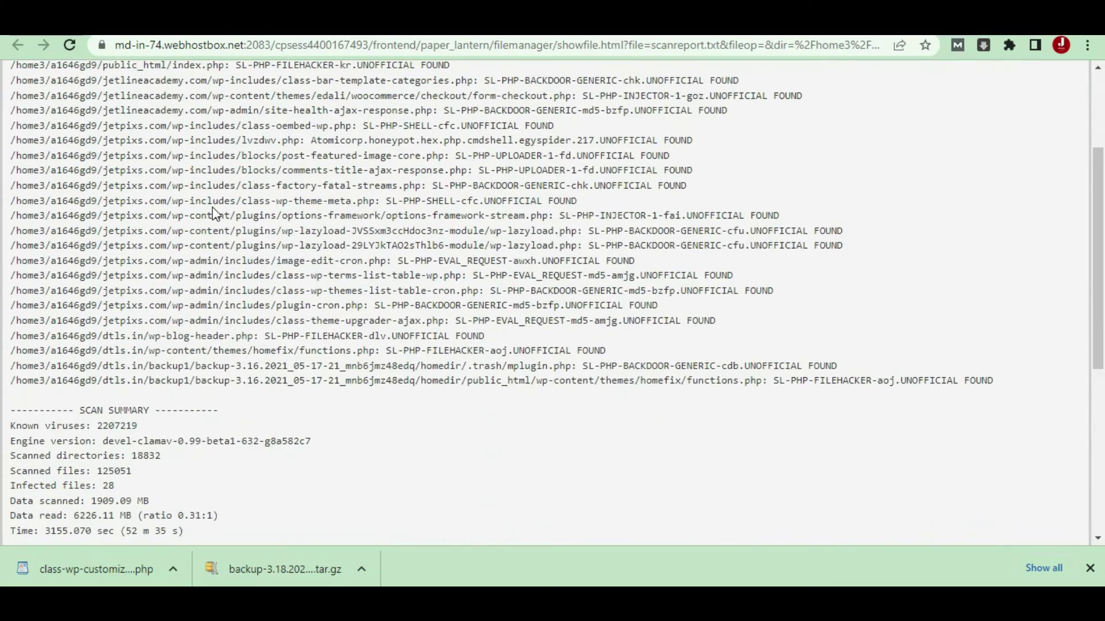
{"action": "scroll", "coordinate": [214, 212], "scroll_direction": "down", "scroll_amount": 2}
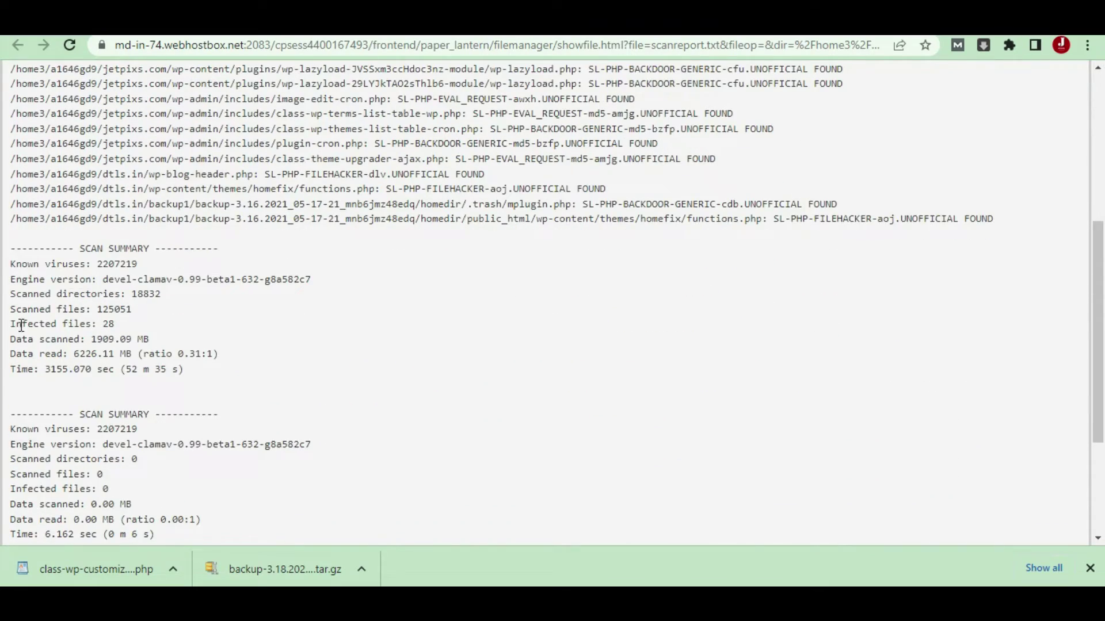
{"action": "left_click_drag", "start_coordinate": [12, 327], "coordinate": [117, 326]}
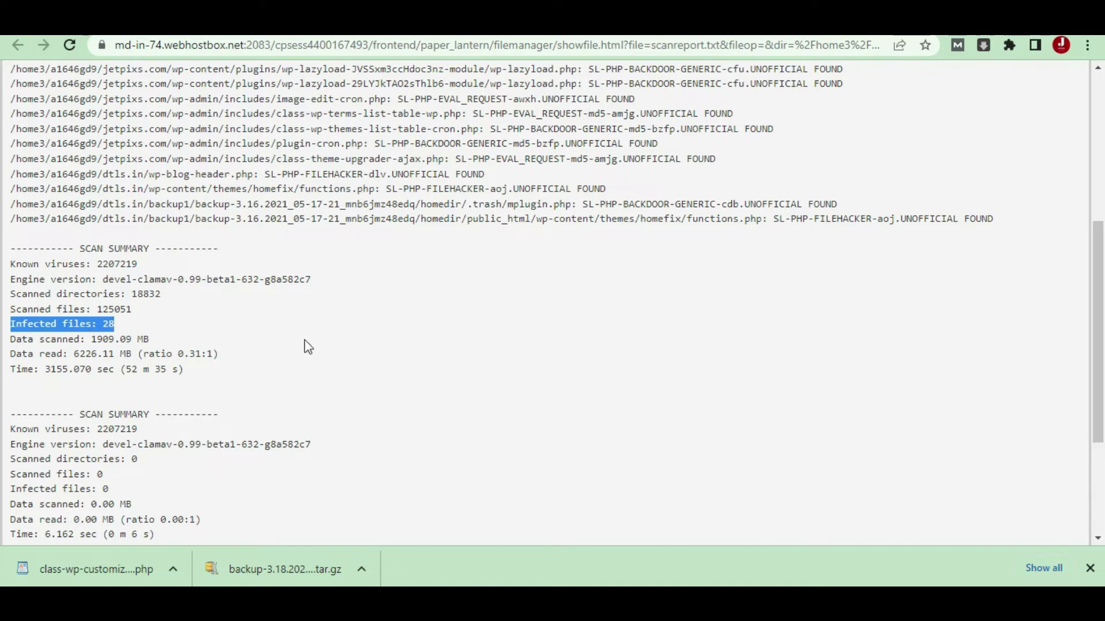
{"action": "scroll", "coordinate": [437, 364], "scroll_direction": "up", "scroll_amount": 5}
Step: Switch to the "how to remove malware" note in Notepad and read through its cleanup instructions
{"action": "left_click", "coordinate": [541, 607]}
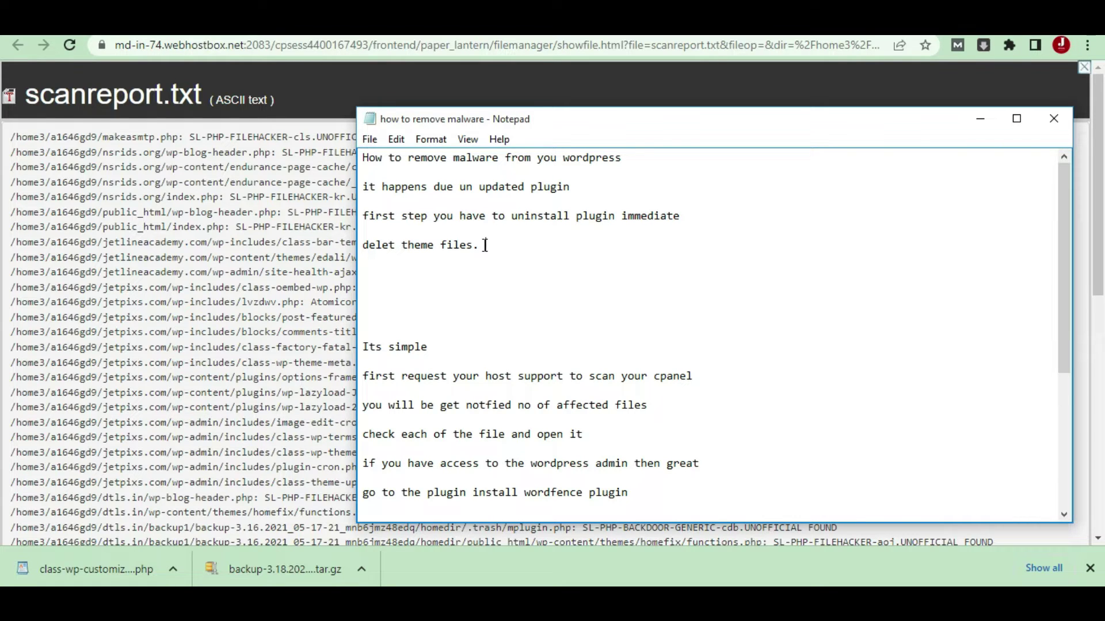
{"action": "scroll", "coordinate": [572, 339], "scroll_direction": "down", "scroll_amount": 1}
{"action": "scroll", "coordinate": [551, 349], "scroll_direction": "down", "scroll_amount": 1}
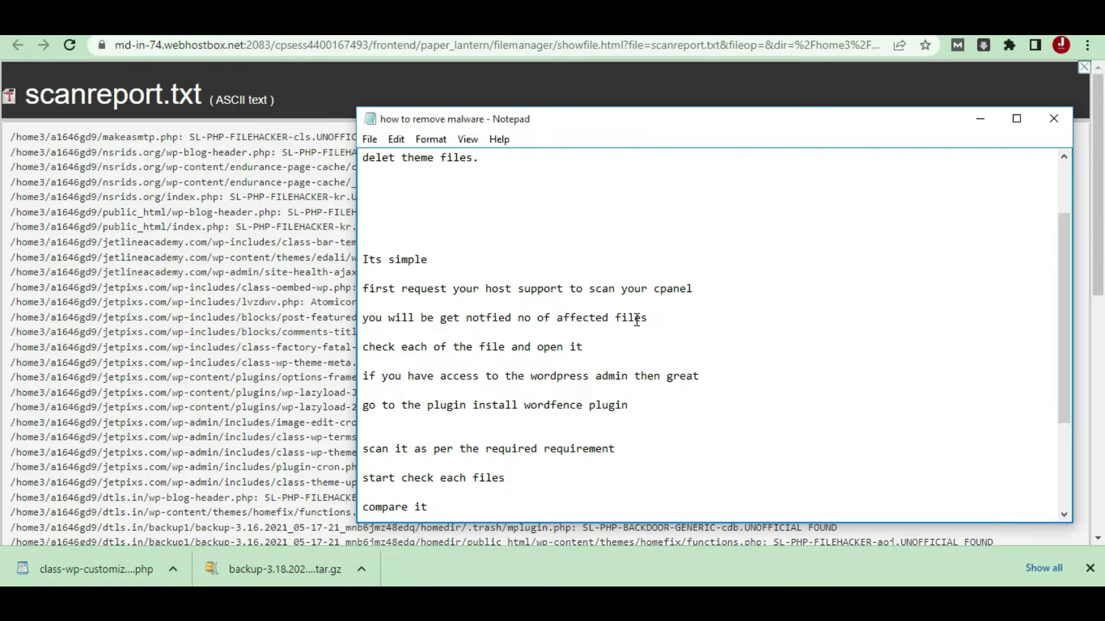
{"action": "scroll", "coordinate": [433, 363], "scroll_direction": "down", "scroll_amount": 1}
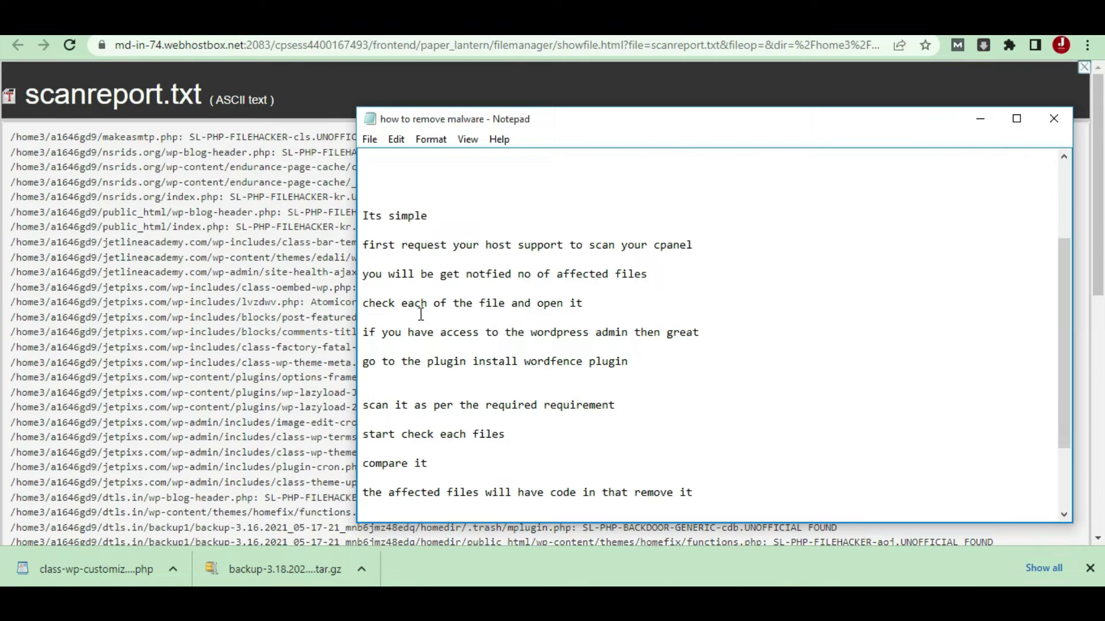
Step: Return to the File Manager and collapse the nsrids.org and public_html folders in the directory tree
{"action": "left_click", "coordinate": [310, 282]}
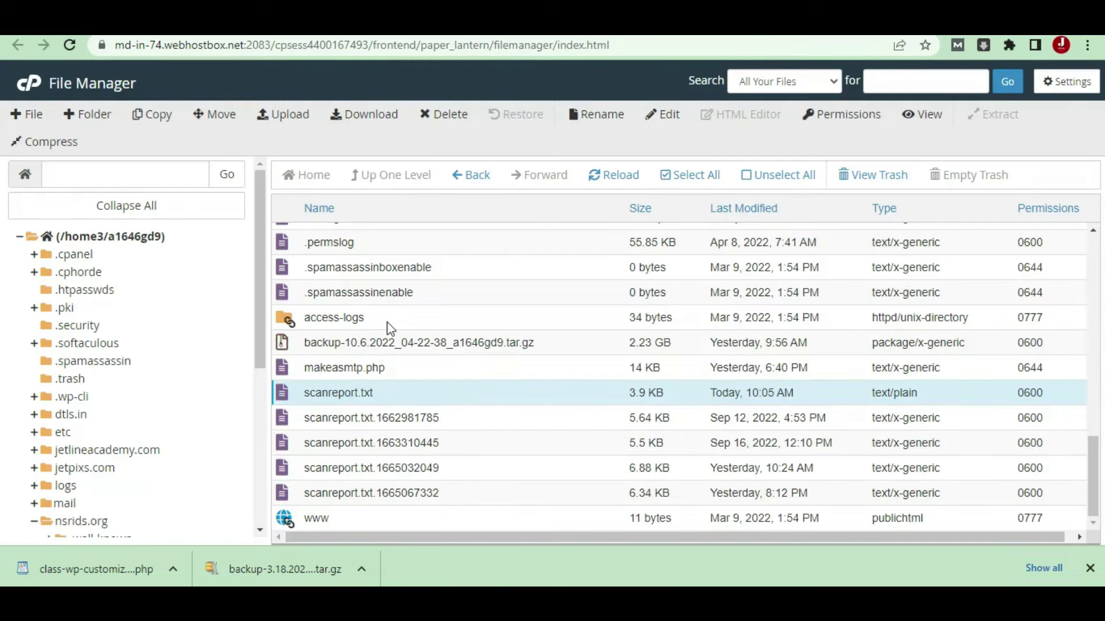
{"action": "scroll", "coordinate": [187, 359], "scroll_direction": "down", "scroll_amount": 5}
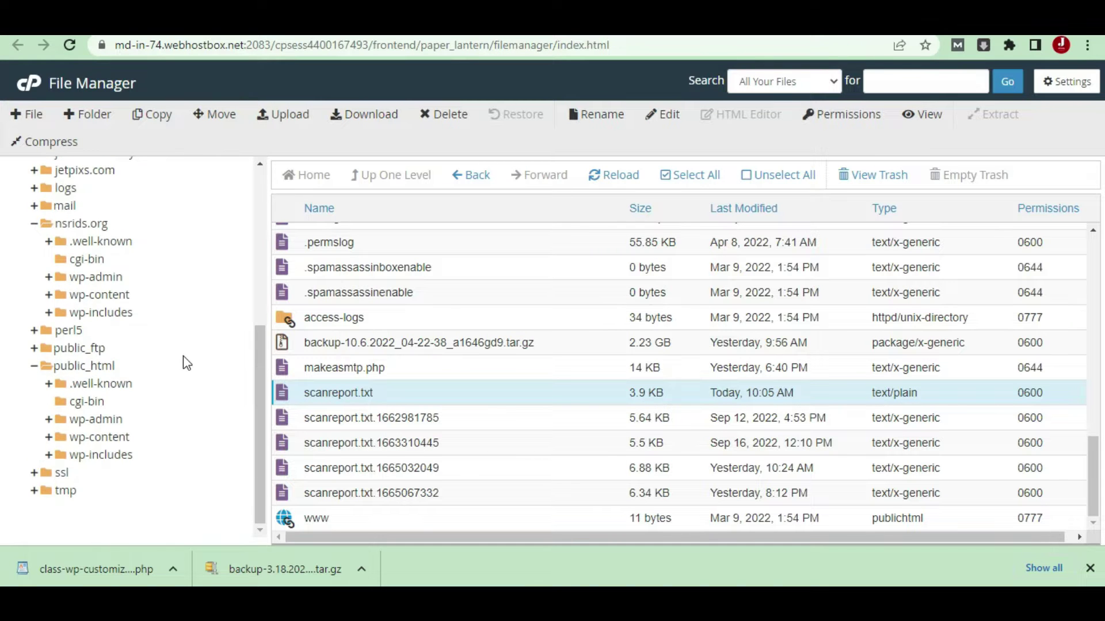
{"action": "scroll", "coordinate": [188, 358], "scroll_direction": "up", "scroll_amount": 5}
{"action": "scroll", "coordinate": [79, 386], "scroll_direction": "down", "scroll_amount": 3}
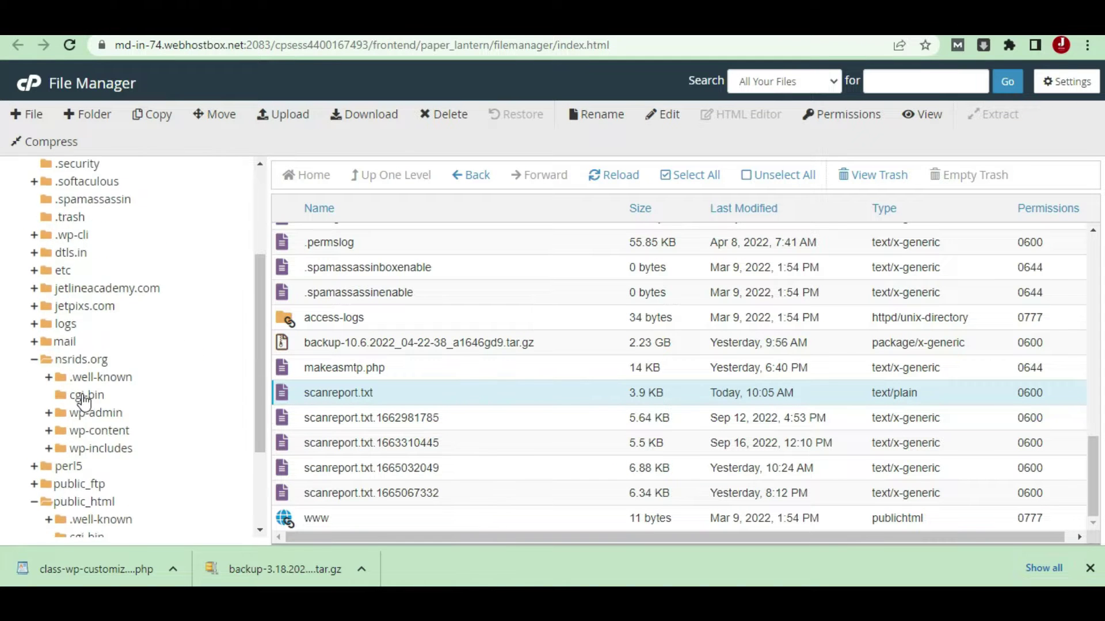
{"action": "left_click", "coordinate": [33, 359]}
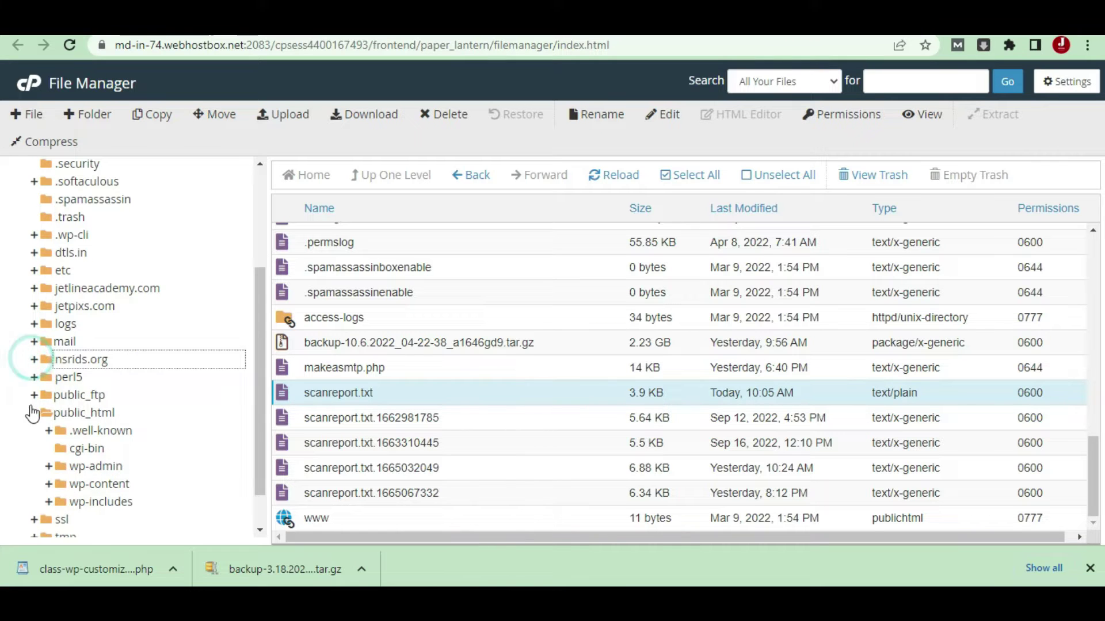
{"action": "left_click", "coordinate": [34, 413]}
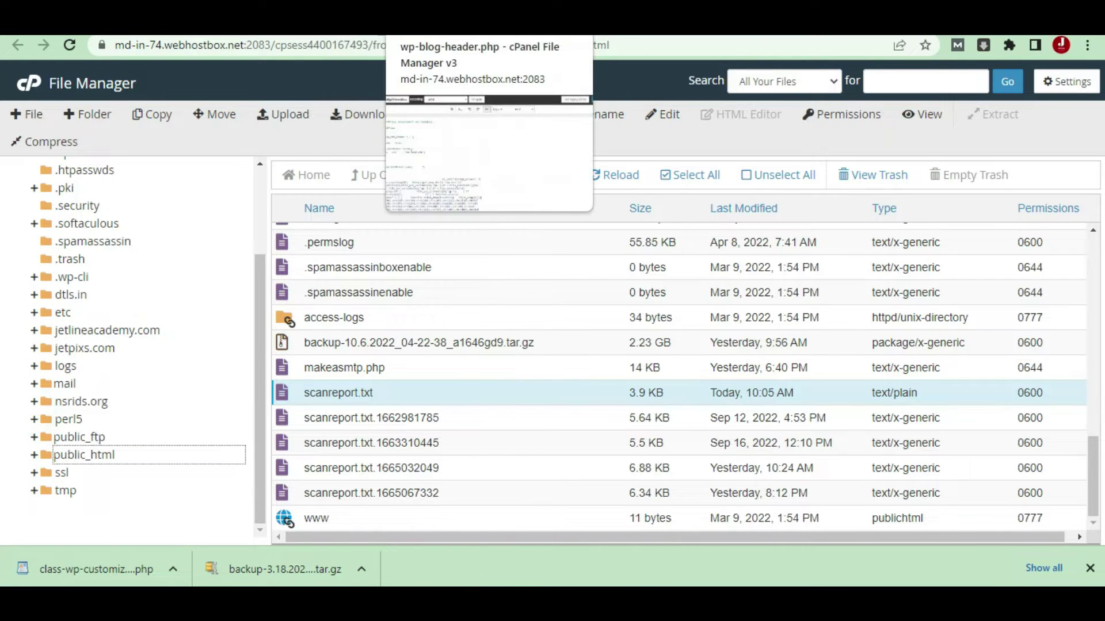
Step: Go back to the scan report and highlight the wp-blog-header.php entry under nsrids.org while checking the flagged paths
{"action": "left_click", "coordinate": [322, 17]}
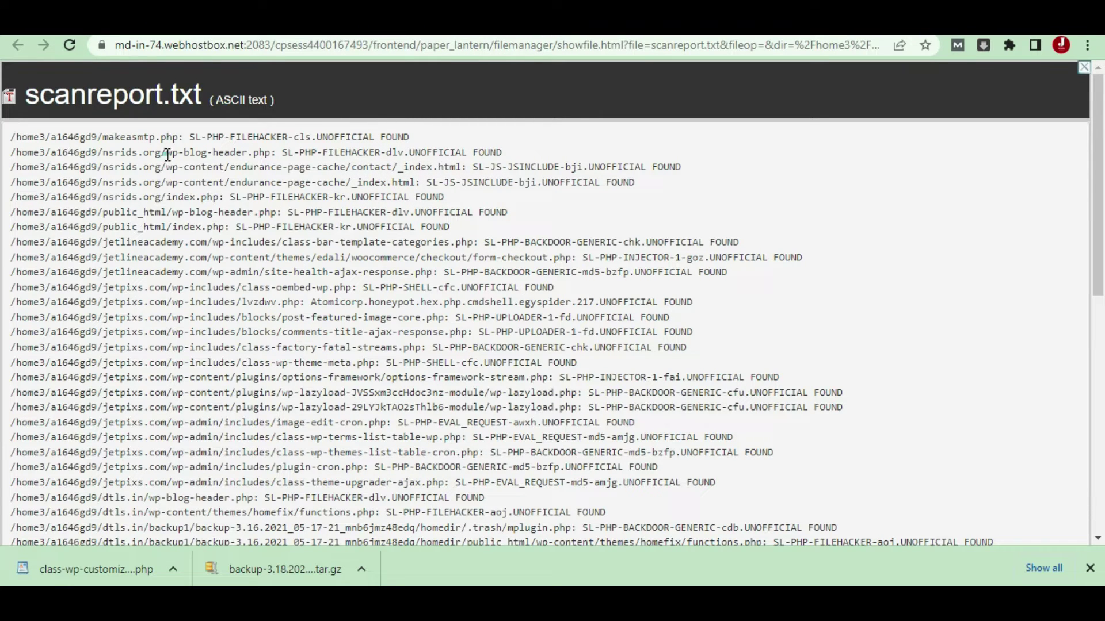
{"action": "left_click_drag", "start_coordinate": [166, 152], "coordinate": [259, 153]}
{"action": "scroll", "coordinate": [287, 311], "scroll_direction": "down", "scroll_amount": 4}
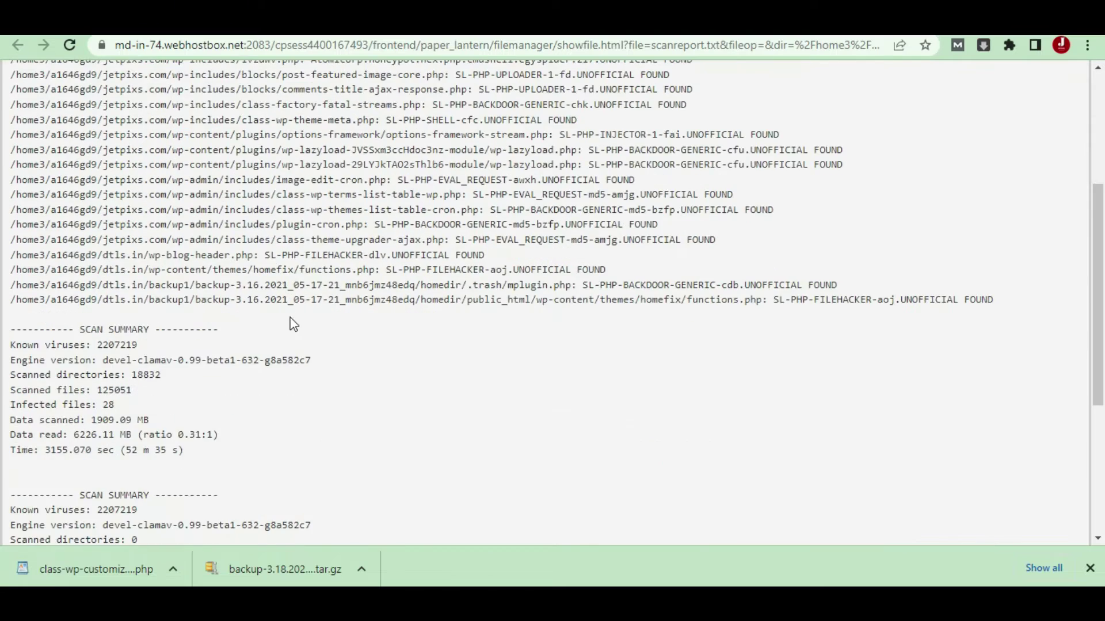
{"action": "scroll", "coordinate": [291, 319], "scroll_direction": "up", "scroll_amount": 2}
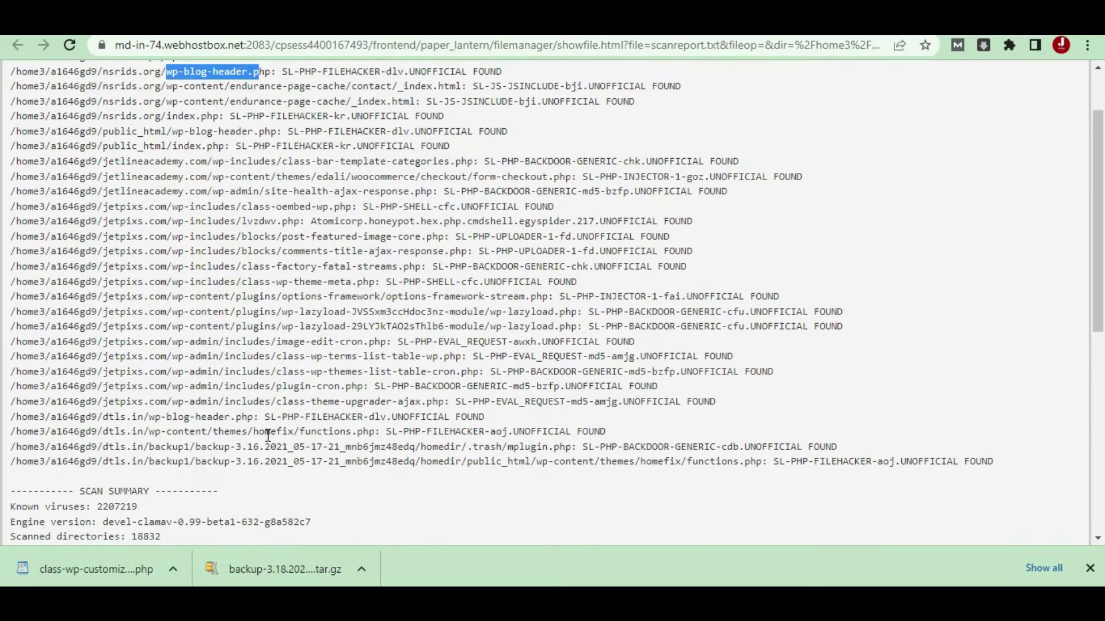
{"action": "scroll", "coordinate": [299, 422], "scroll_direction": "up", "scroll_amount": 2}
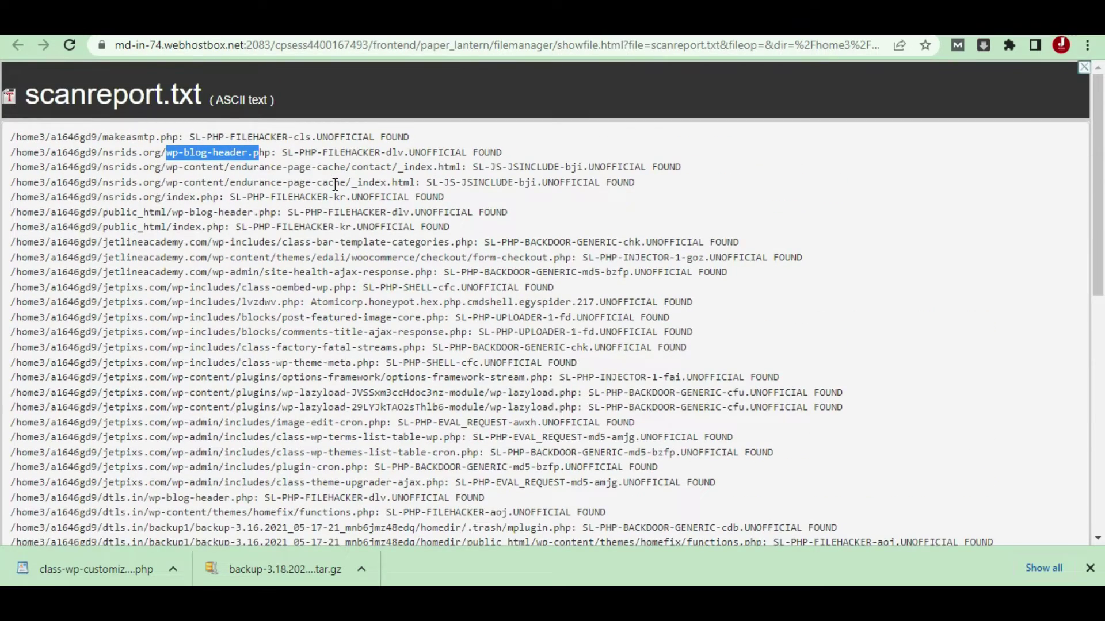
{"action": "left_click", "coordinate": [130, 151]}
{"action": "left_click", "coordinate": [130, 151]}
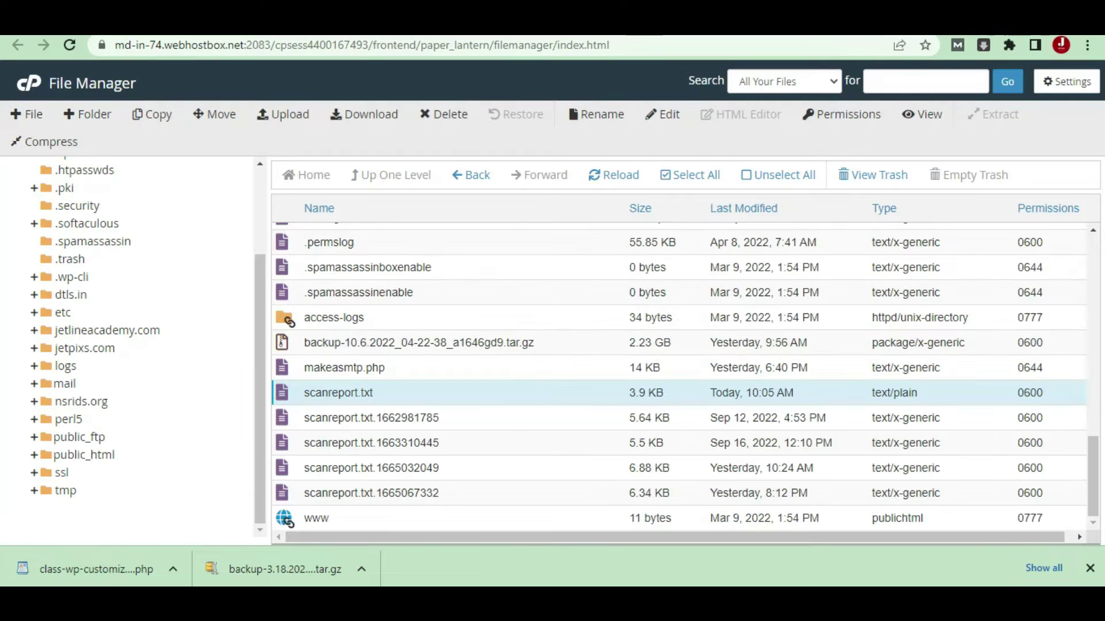
Step: Open the dtls.in folder in the File Manager and look through its files for the flagged wp-blog-header.php
{"action": "scroll", "coordinate": [353, 364], "scroll_direction": "up", "scroll_amount": 4}
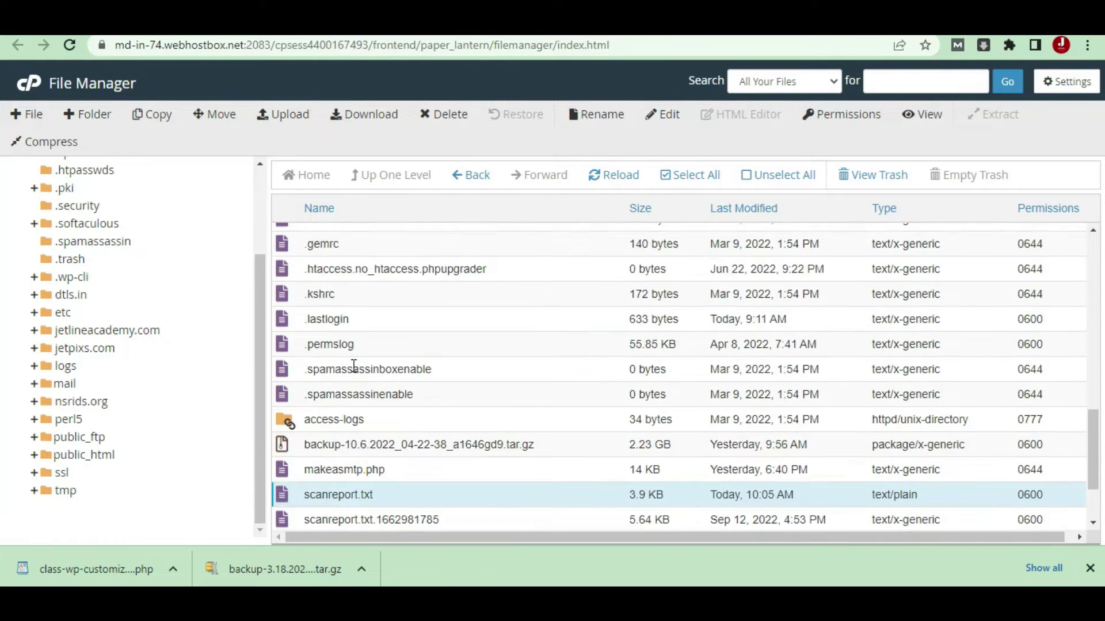
{"action": "left_click", "coordinate": [79, 296]}
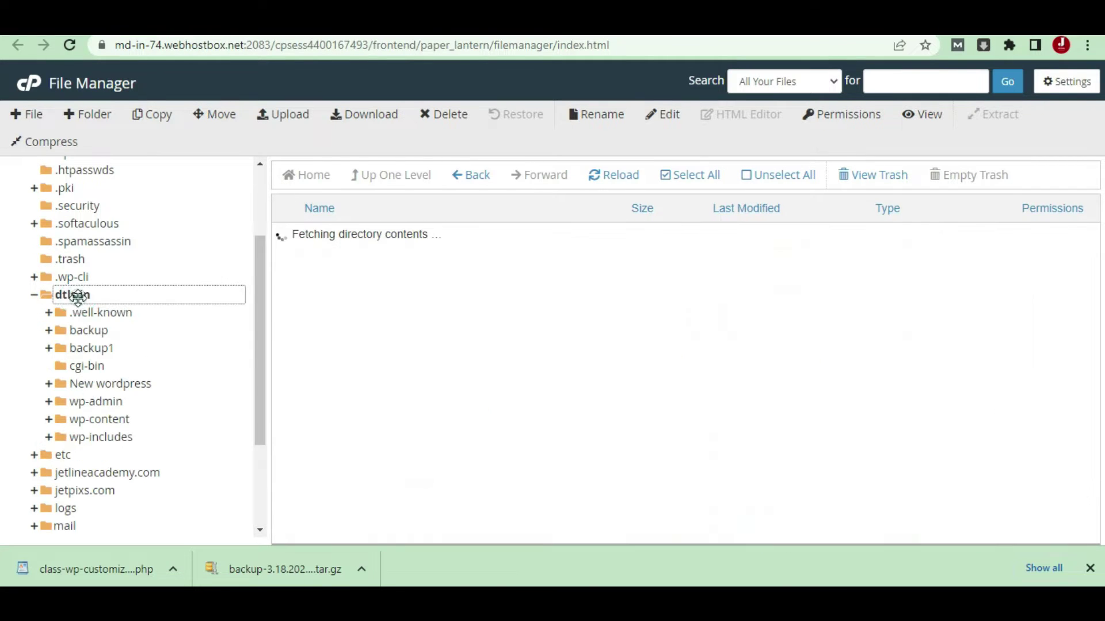
{"action": "scroll", "coordinate": [551, 370], "scroll_direction": "down", "scroll_amount": 7}
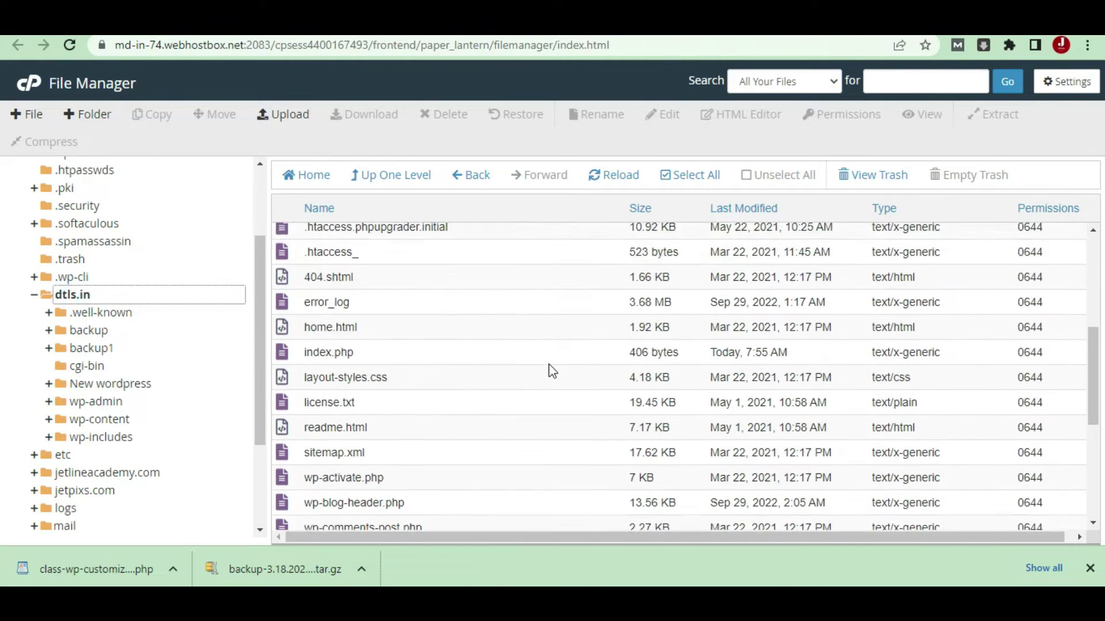
{"action": "scroll", "coordinate": [551, 370], "scroll_direction": "down", "scroll_amount": 3}
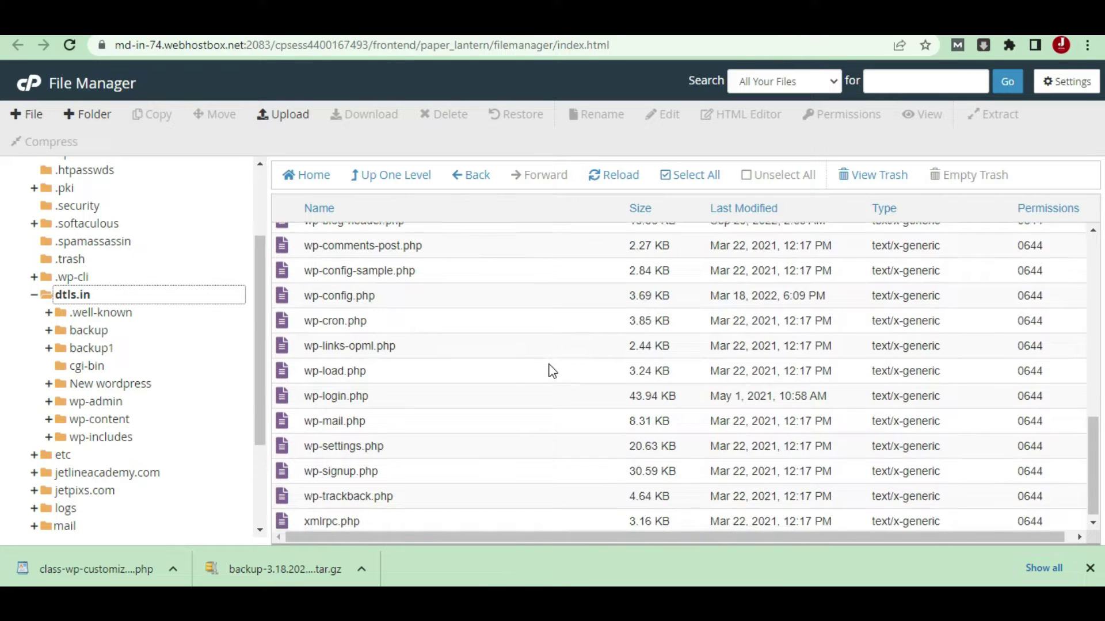
{"action": "scroll", "coordinate": [551, 370], "scroll_direction": "up", "scroll_amount": 5}
{"action": "scroll", "coordinate": [551, 370], "scroll_direction": "up", "scroll_amount": 3}
{"action": "scroll", "coordinate": [551, 370], "scroll_direction": "down", "scroll_amount": 4}
{"action": "scroll", "coordinate": [551, 370], "scroll_direction": "down", "scroll_amount": 3}
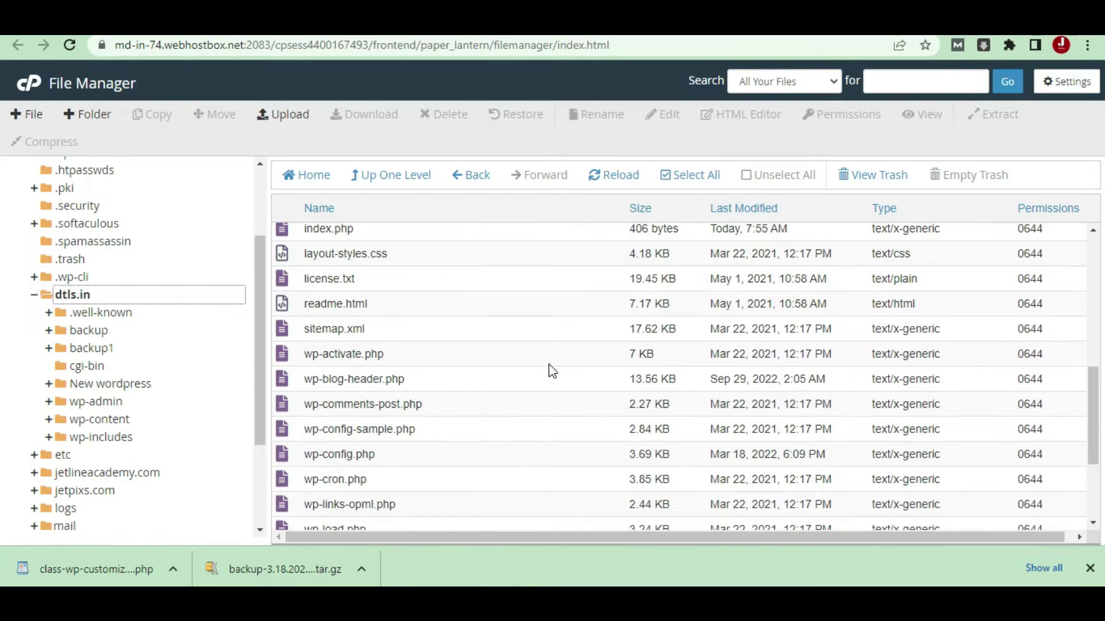
Step: Select wp-blog-header.php in the dtls.in folder, then highlight its matching dtls.in entry in the scan report
{"action": "right_click", "coordinate": [490, 382]}
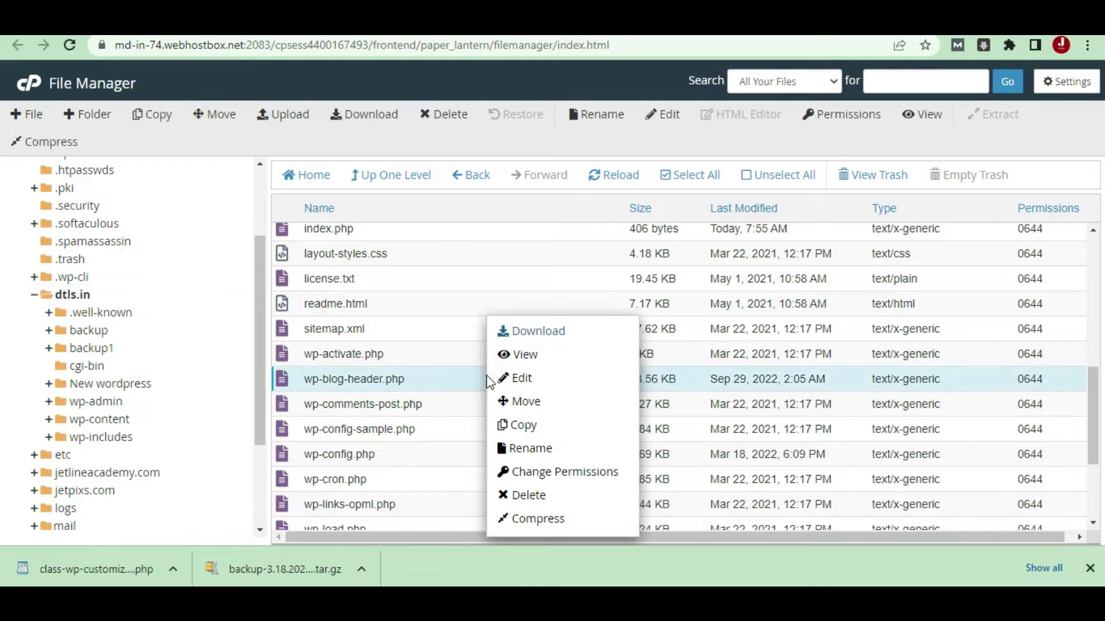
{"action": "left_click", "coordinate": [569, 386]}
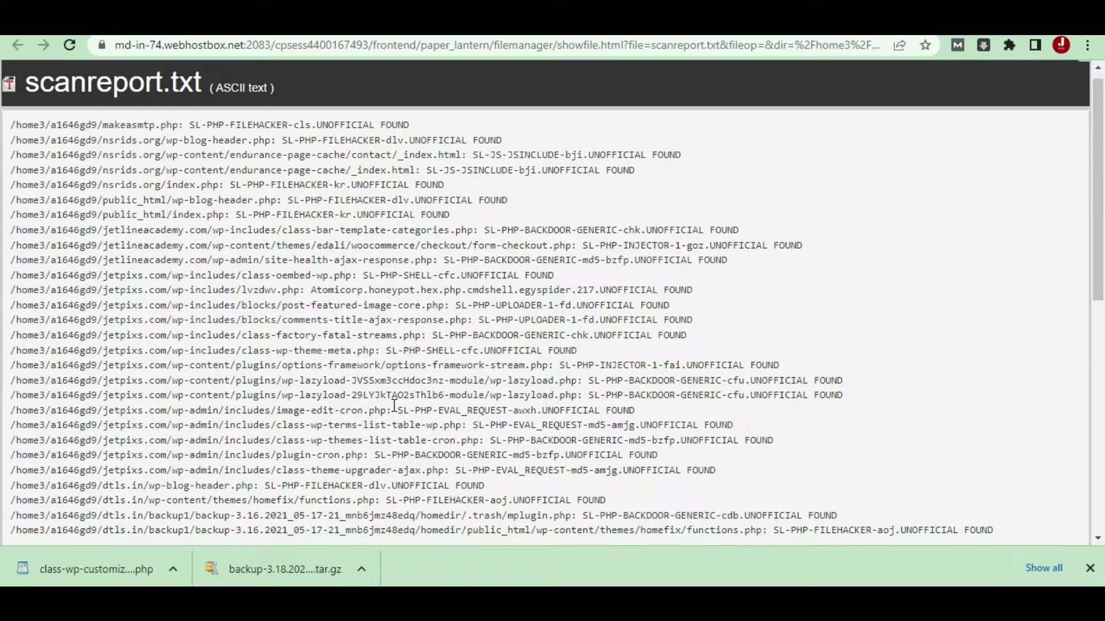
{"action": "scroll", "coordinate": [392, 402], "scroll_direction": "down", "scroll_amount": 7}
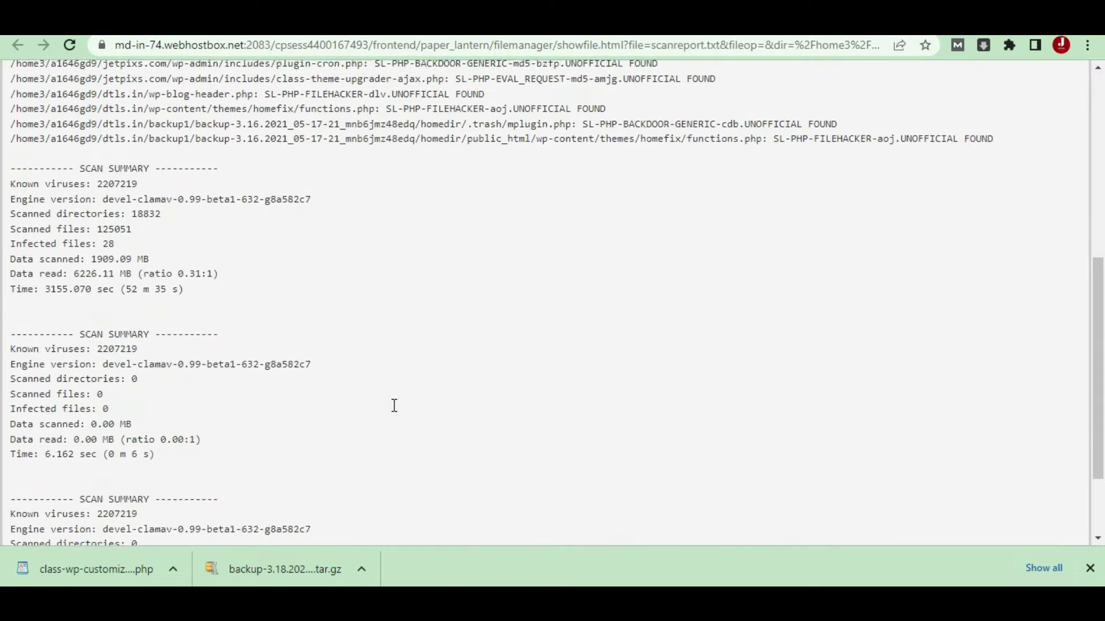
{"action": "scroll", "coordinate": [380, 412], "scroll_direction": "up", "scroll_amount": 6}
{"action": "left_click_drag", "start_coordinate": [144, 416], "coordinate": [497, 418]}
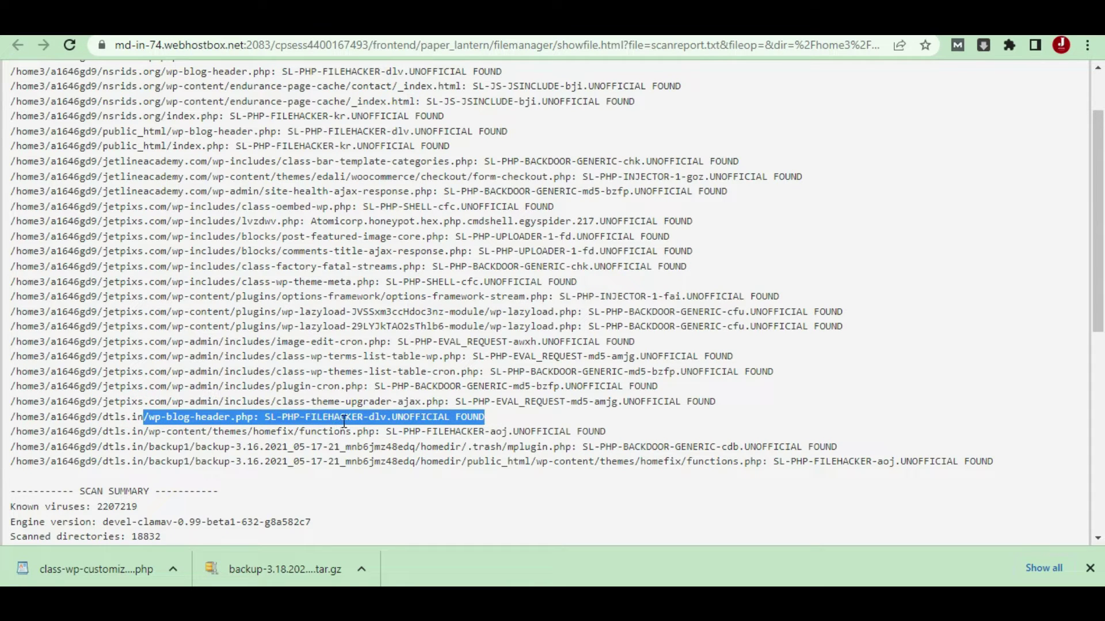
Step: Return to the File Manager and open wp-blog-header.php from dtls.in in the code editor
{"action": "key", "text": "ctrl+Tab"}
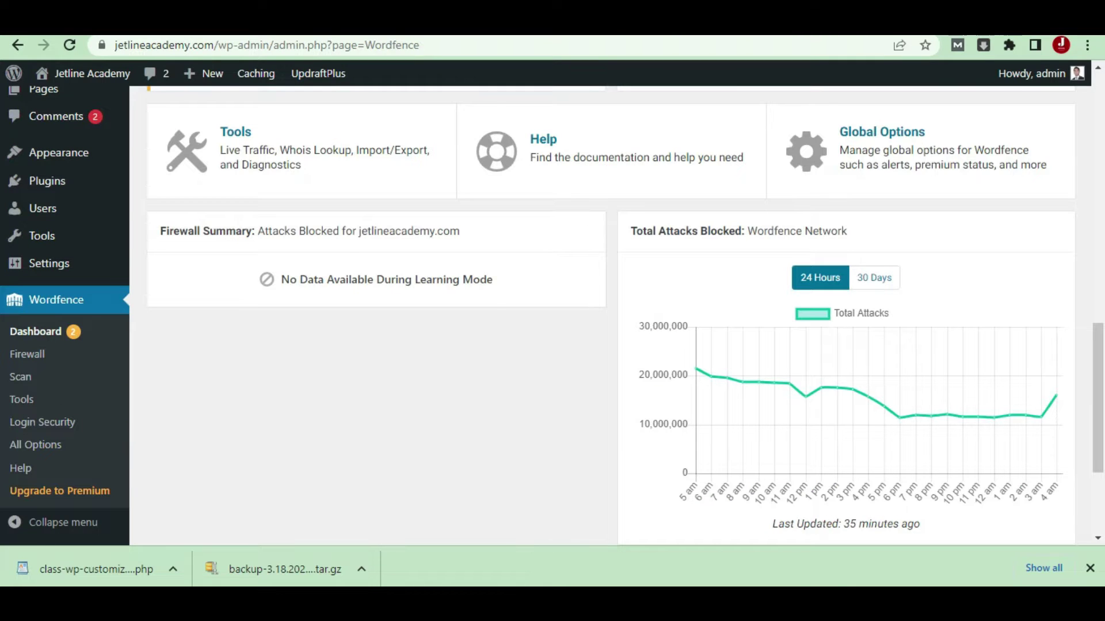
{"action": "key", "text": "ctrl+Tab"}
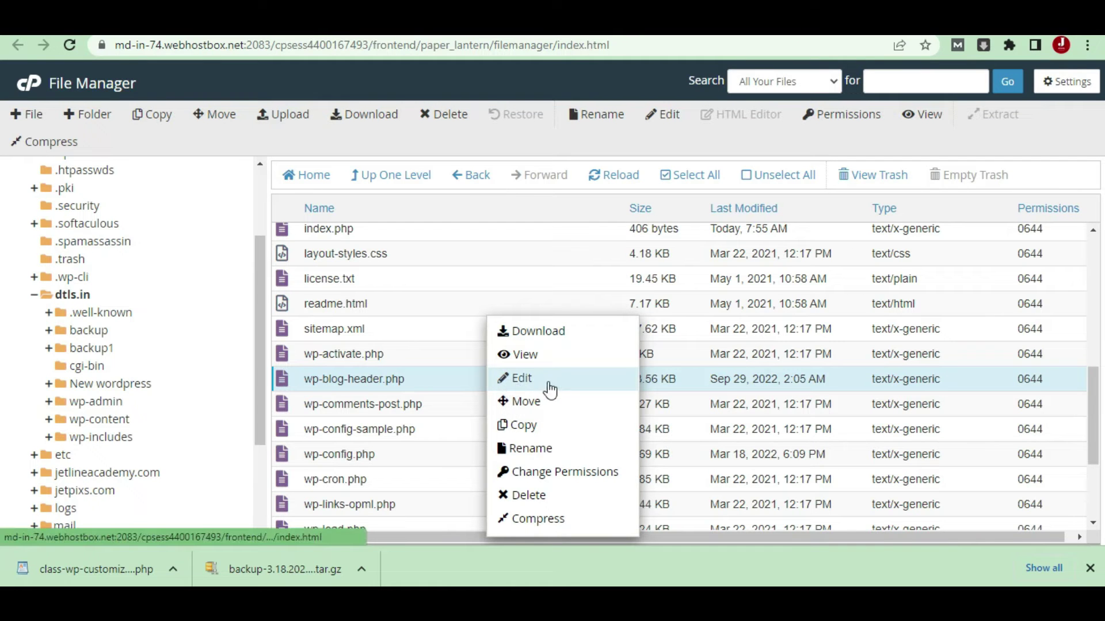
{"action": "left_click", "coordinate": [518, 380]}
{"action": "left_click", "coordinate": [697, 426]}
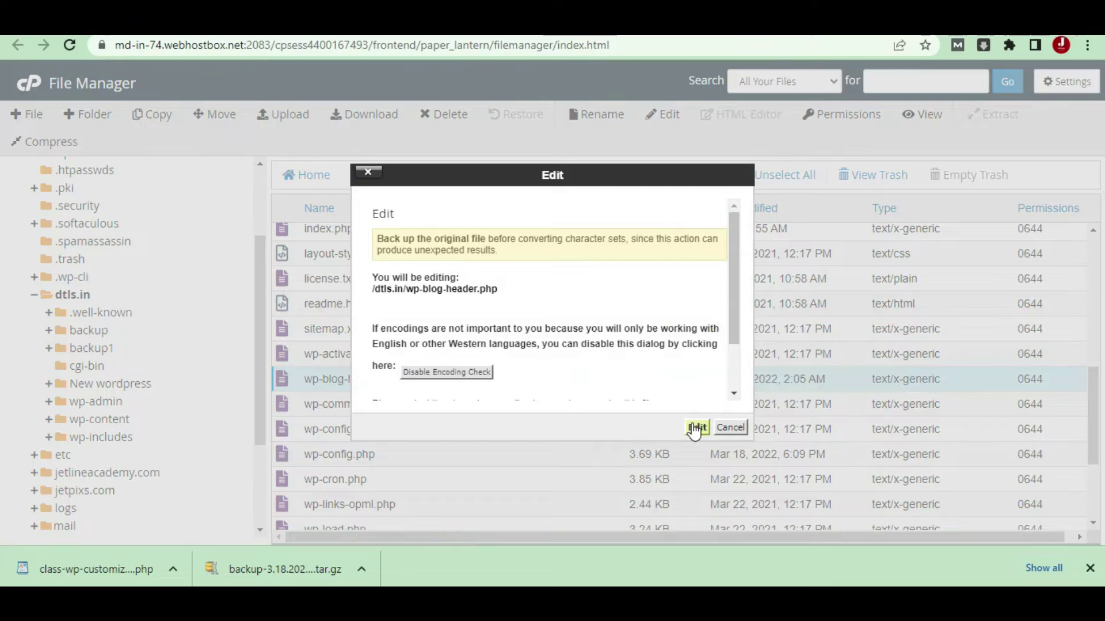
Step: Examine the whole of wp-blog-header.php for injected code and close the editor
{"action": "scroll", "coordinate": [535, 360], "scroll_direction": "down", "scroll_amount": 15}
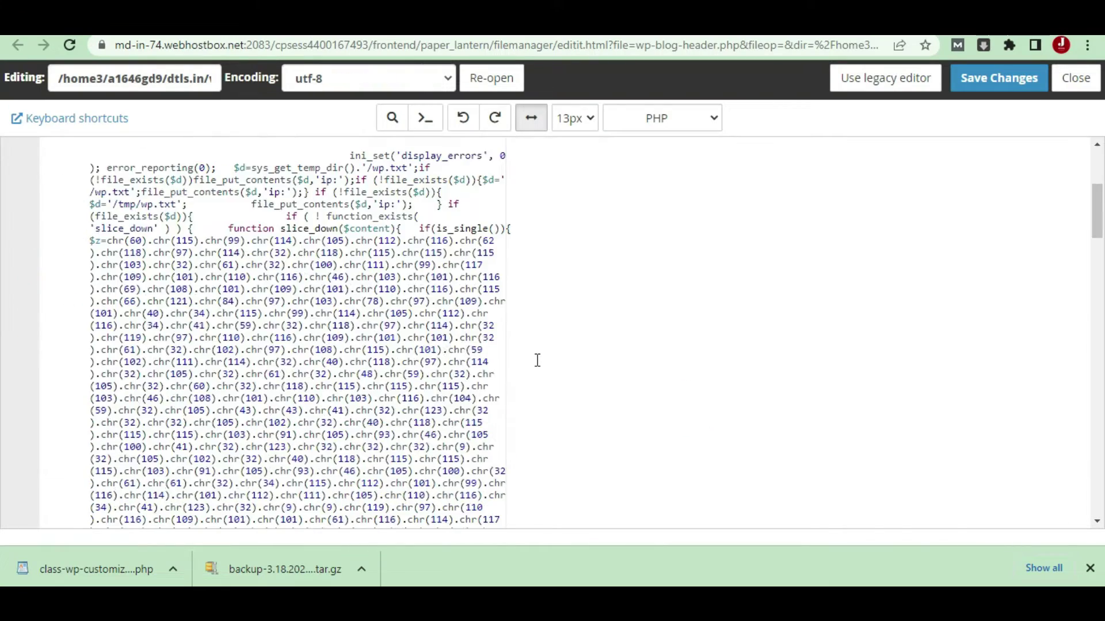
{"action": "scroll", "coordinate": [539, 367], "scroll_direction": "down", "scroll_amount": 12}
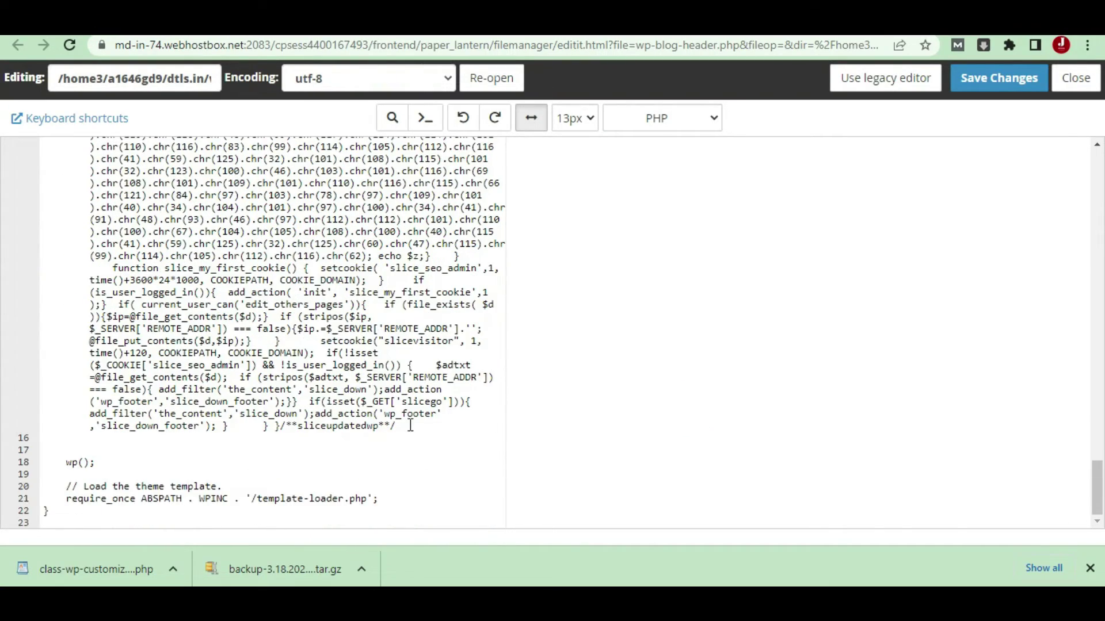
{"action": "scroll", "coordinate": [410, 426], "scroll_direction": "up", "scroll_amount": 15}
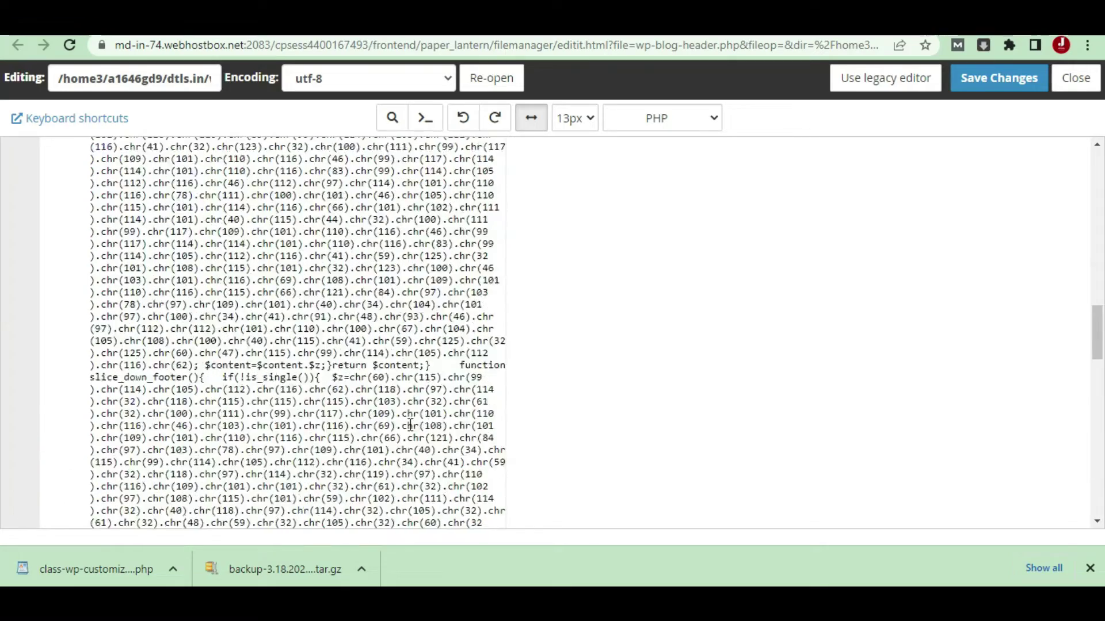
{"action": "scroll", "coordinate": [410, 426], "scroll_direction": "up", "scroll_amount": 15}
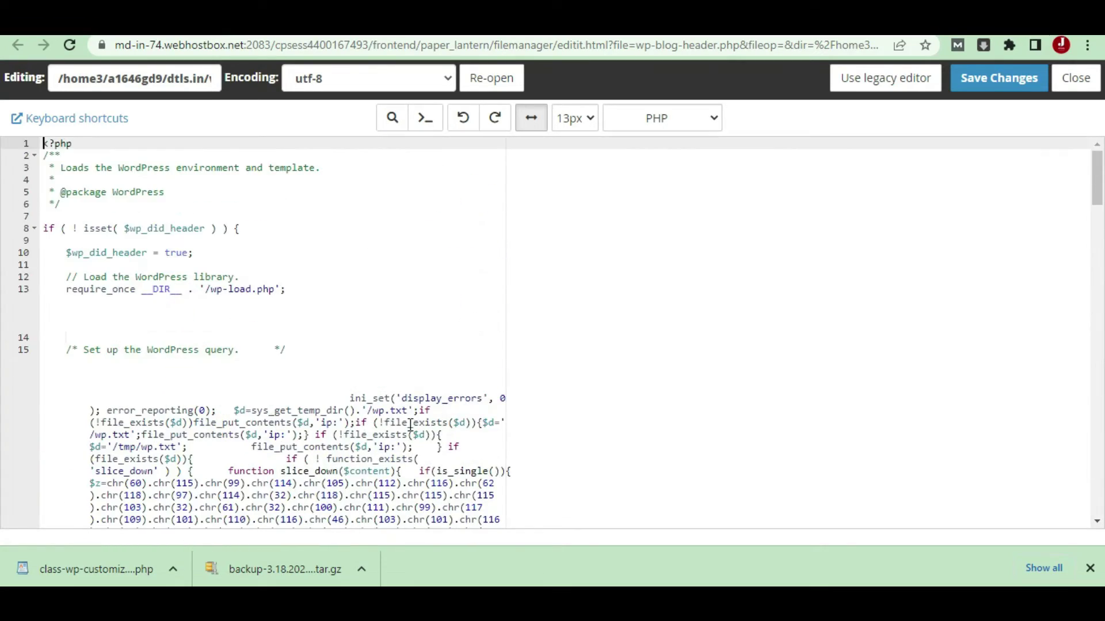
{"action": "left_click", "coordinate": [1075, 77]}
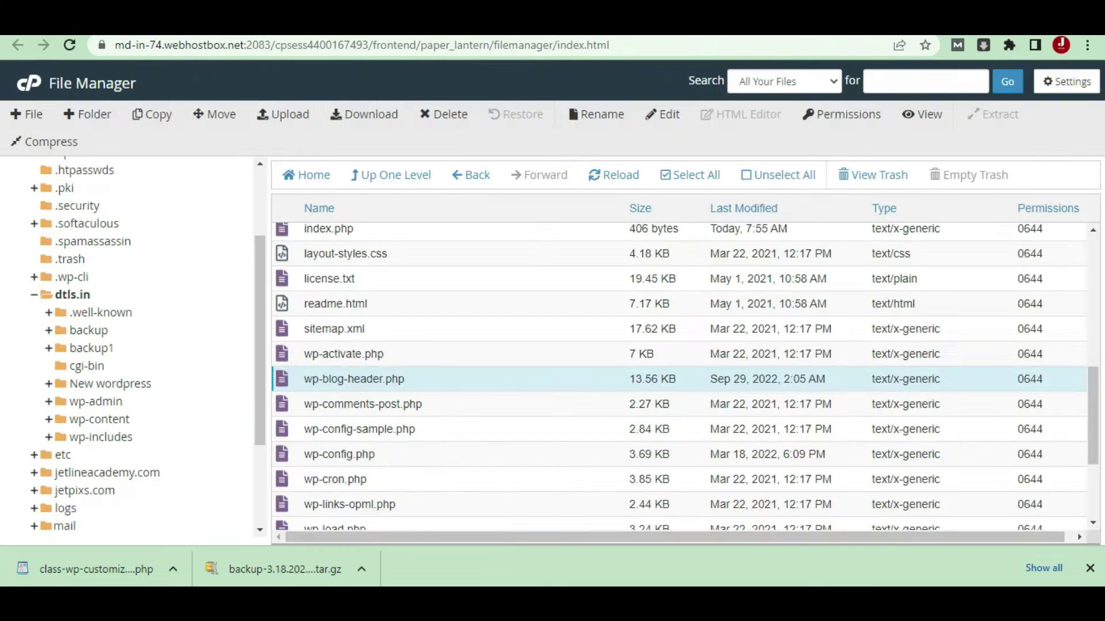
Step: View wp-blog-header.php in the read-only file viewer, compare it with its File Manager entry, and return to the File Manager
{"action": "right_click", "coordinate": [424, 385]}
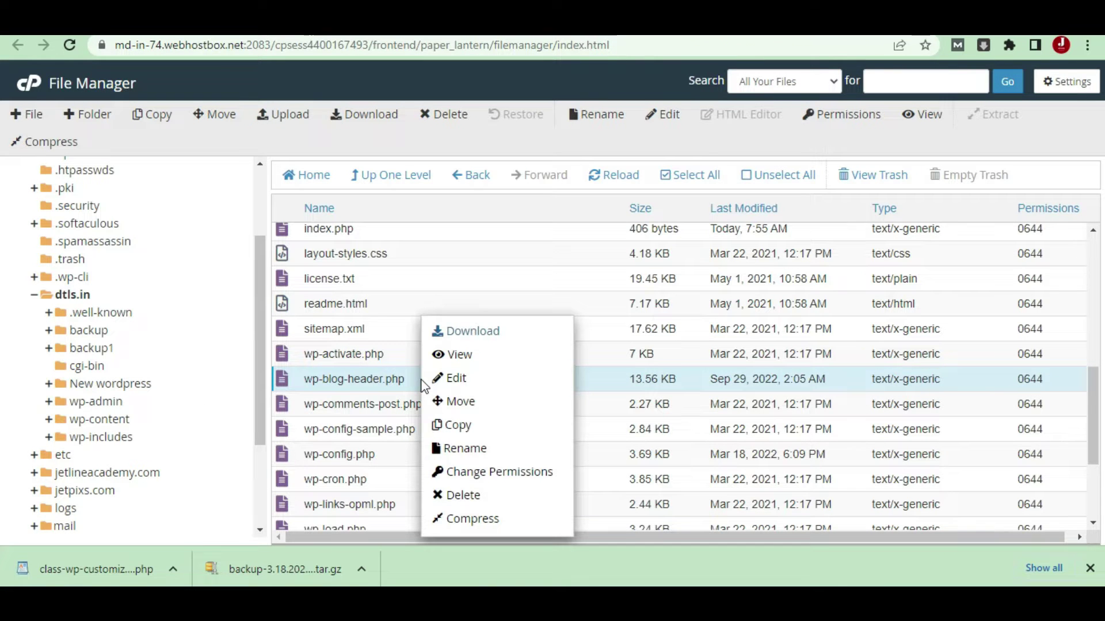
{"action": "left_click", "coordinate": [504, 361]}
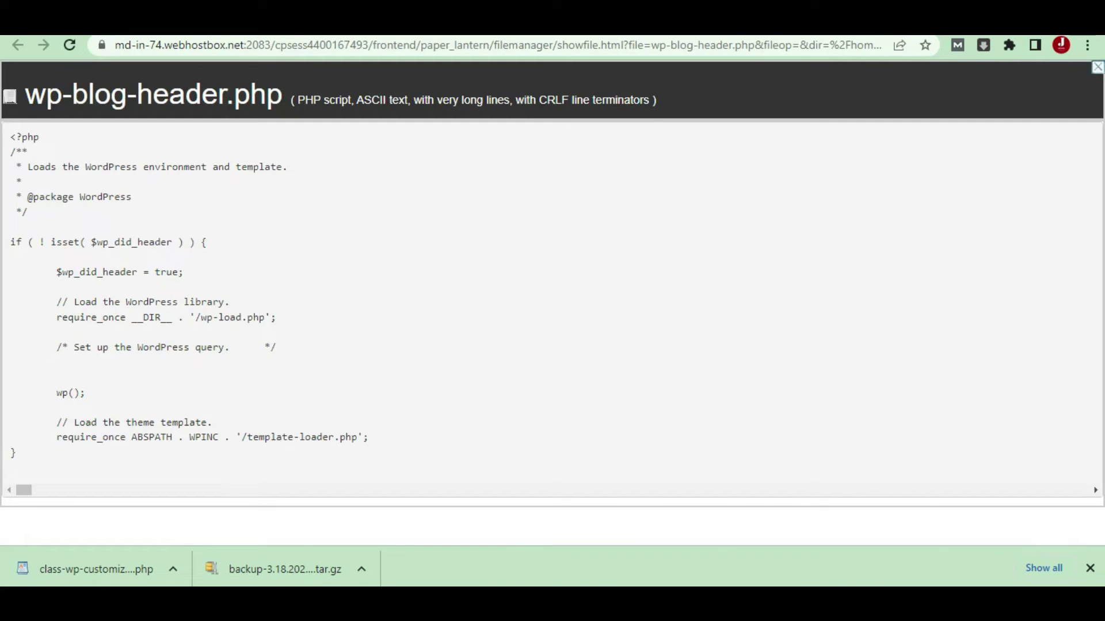
{"action": "key", "text": "alt+Left"}
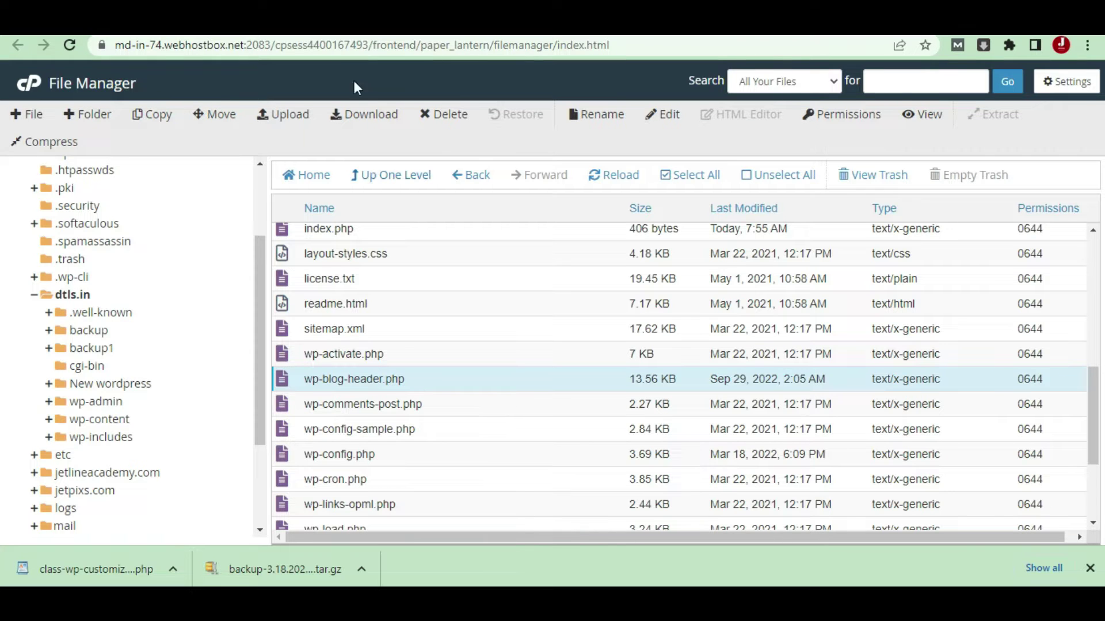
{"action": "key", "text": "alt+Right"}
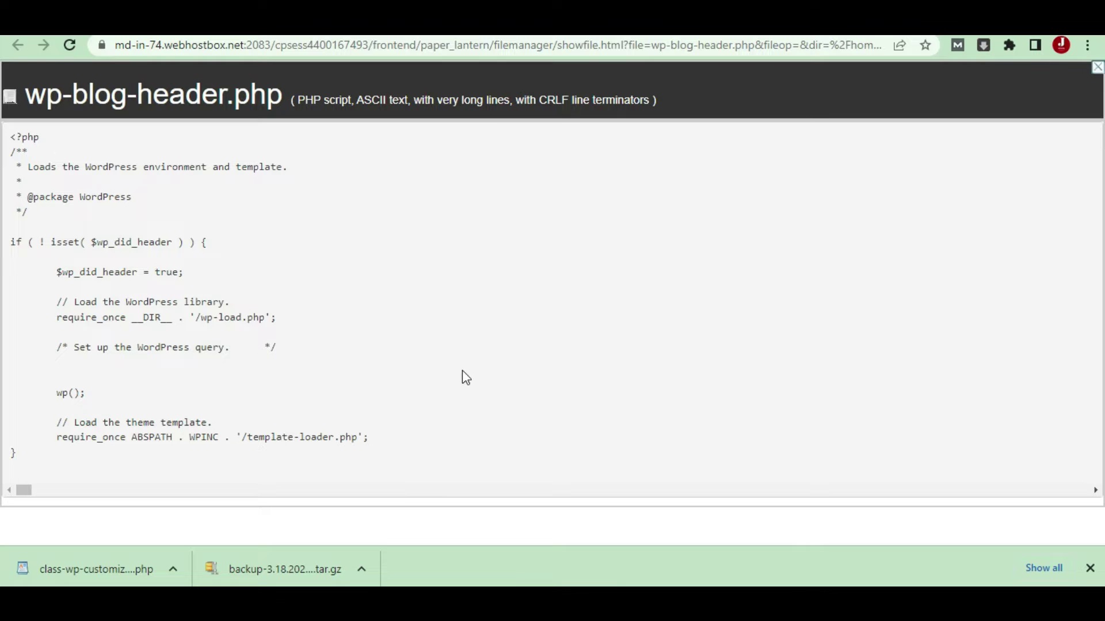
{"action": "key", "text": "alt+Left"}
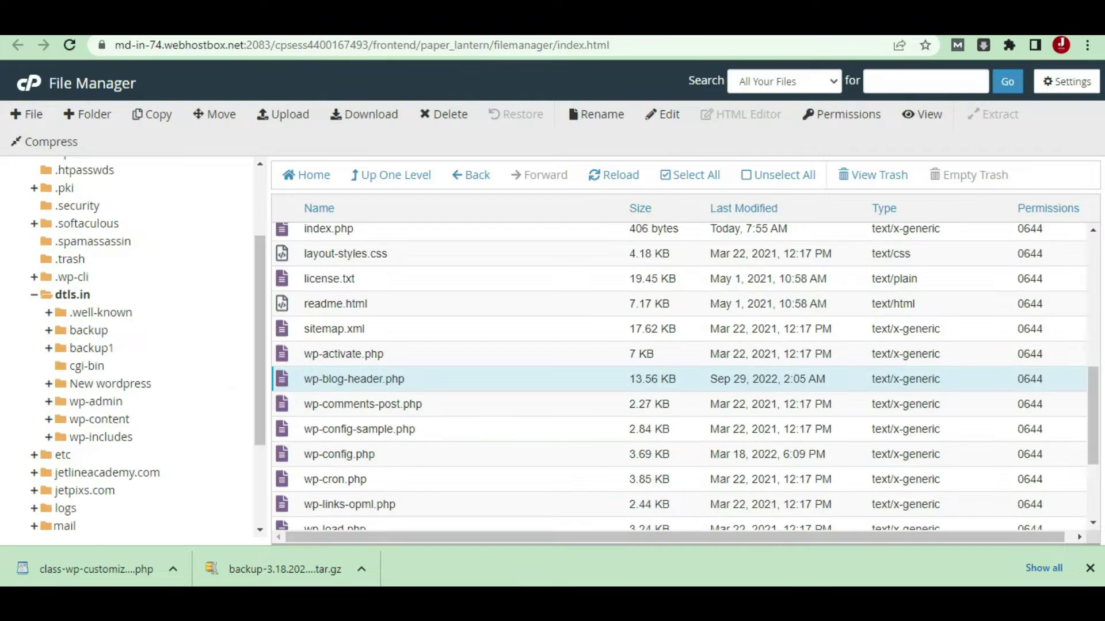
Step: Reopen wp-blog-header.php in the editor, inspect the code from ini_set to the sliceupdatedwp comment, and leave the file
{"action": "right_click", "coordinate": [448, 382]}
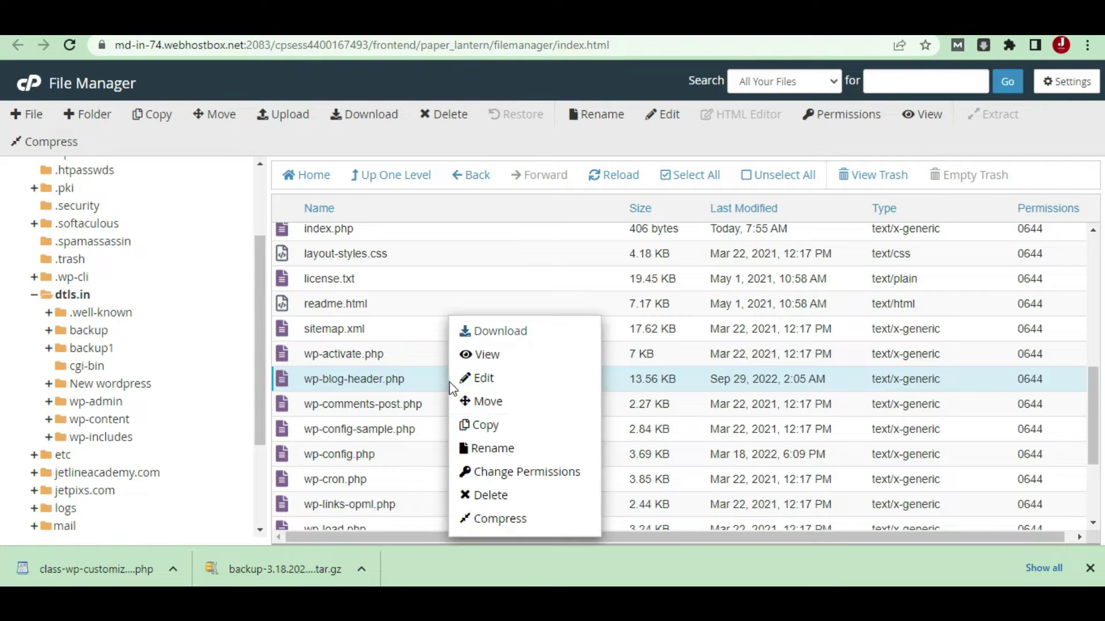
{"action": "left_click", "coordinate": [502, 383]}
{"action": "left_click", "coordinate": [699, 425]}
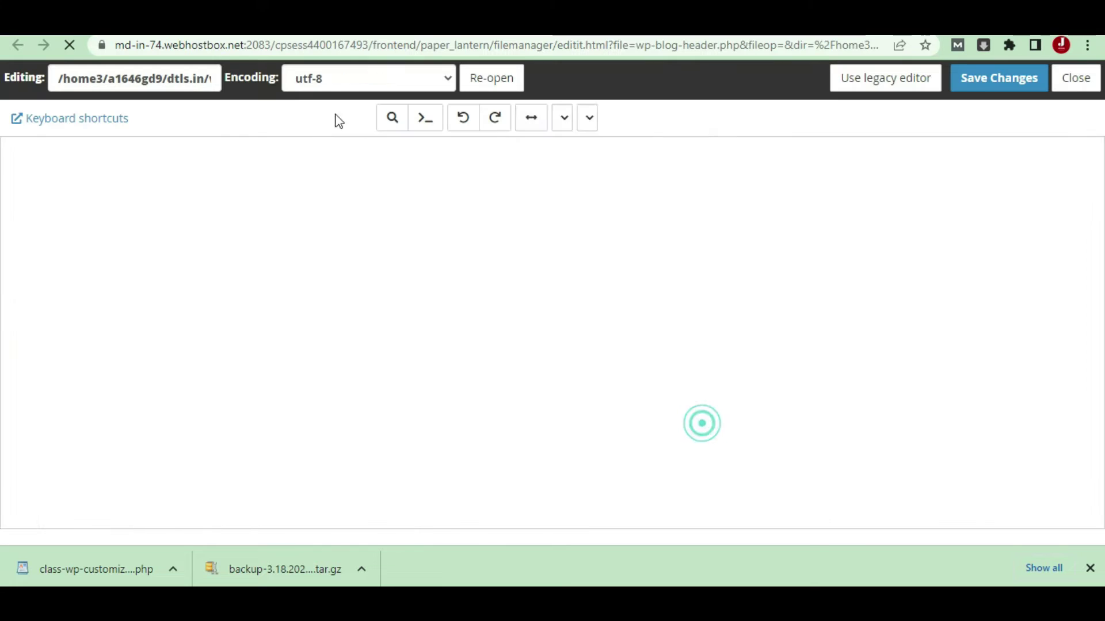
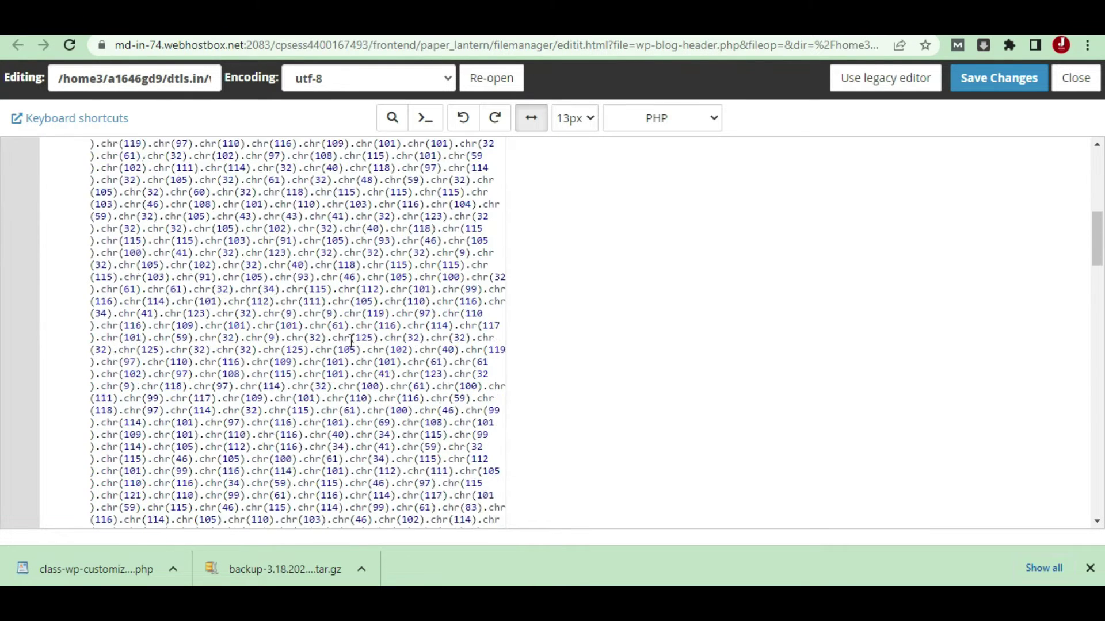
{"action": "scroll", "coordinate": [350, 338], "scroll_direction": "down", "scroll_amount": 15}
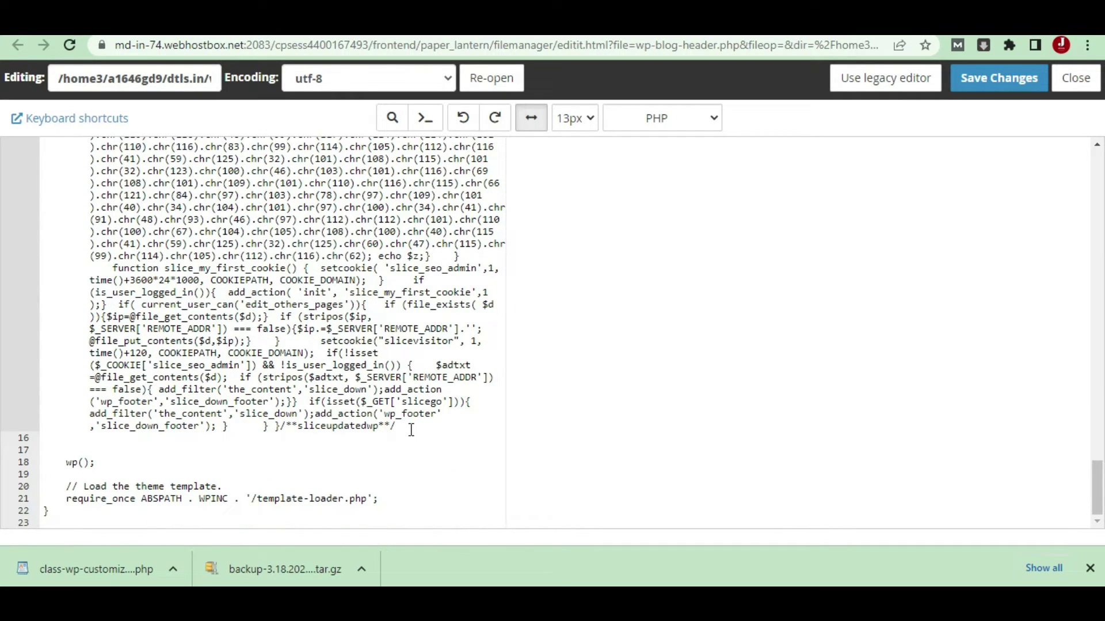
{"action": "scroll", "coordinate": [411, 430], "scroll_direction": "up", "scroll_amount": 15}
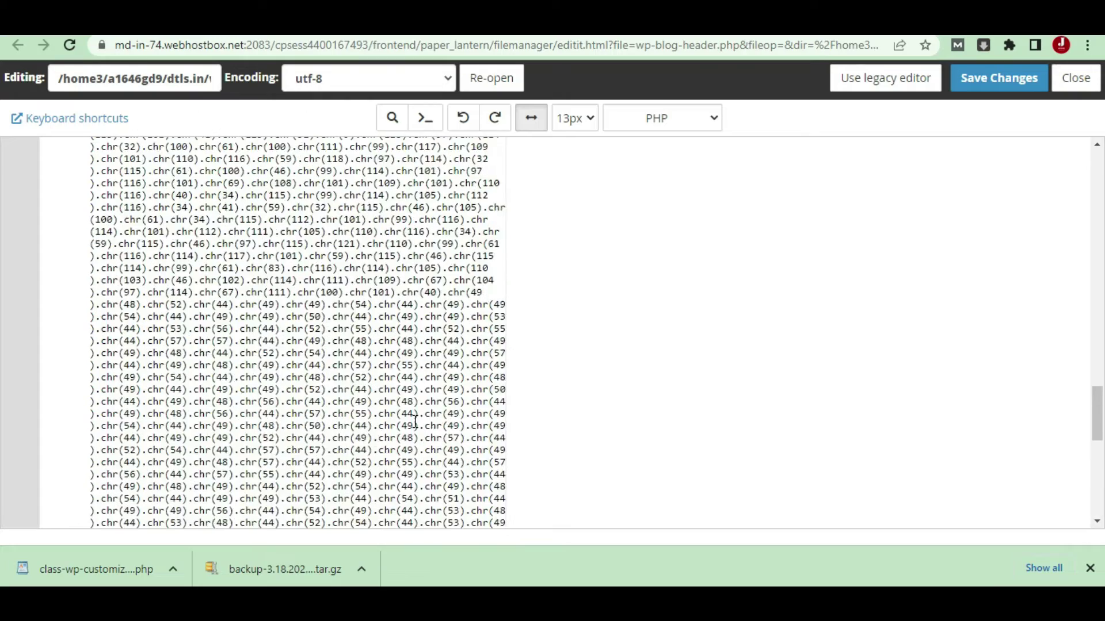
{"action": "scroll", "coordinate": [416, 422], "scroll_direction": "up", "scroll_amount": 10}
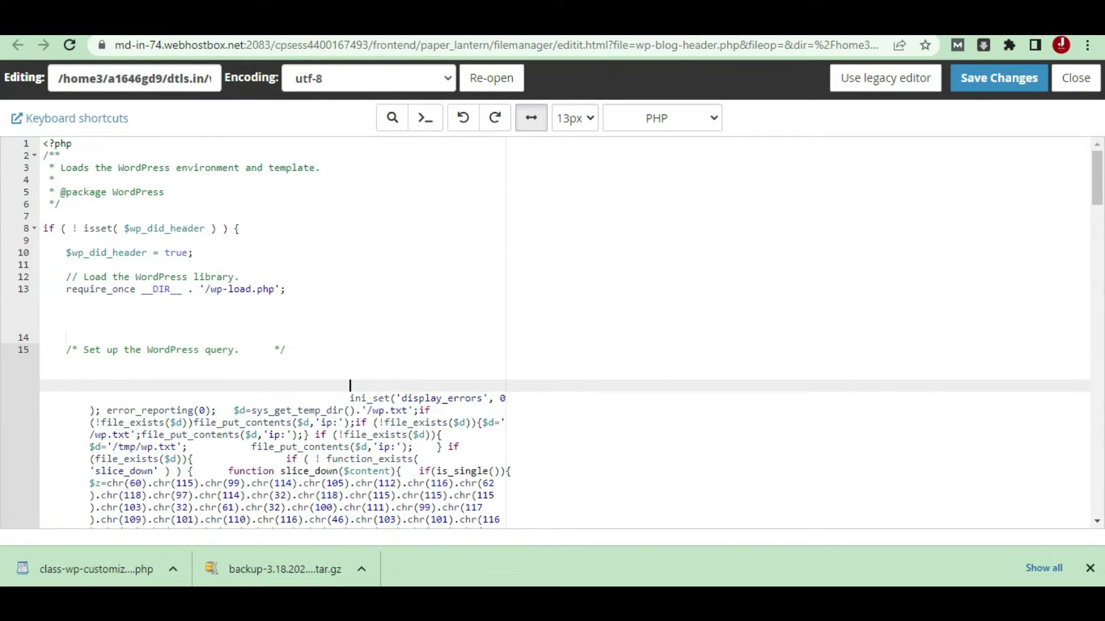
{"action": "key", "text": "ctrl+w"}
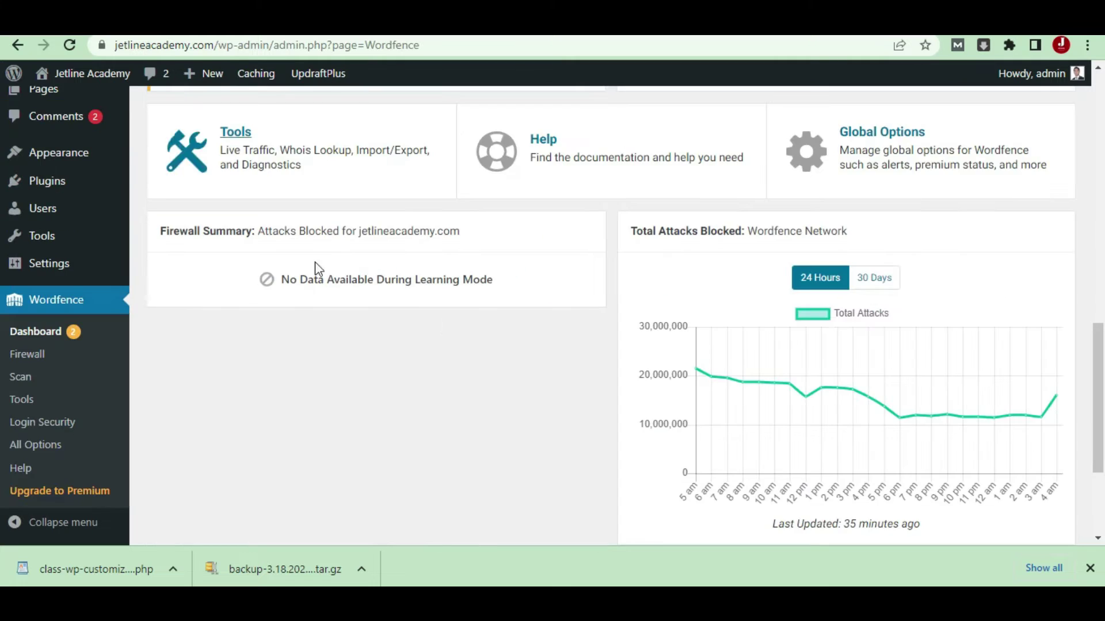
Step: Open the page for adding new plugins in the jetlineacademy.com WordPress admin
{"action": "scroll", "coordinate": [315, 261], "scroll_direction": "up", "scroll_amount": 15}
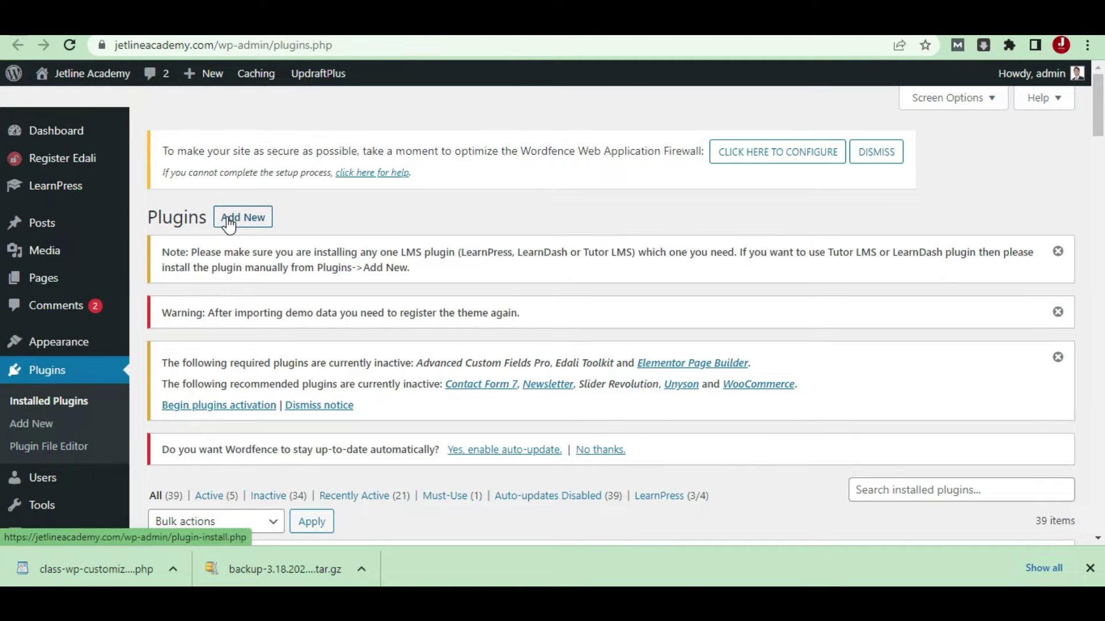
{"action": "left_click", "coordinate": [231, 217]}
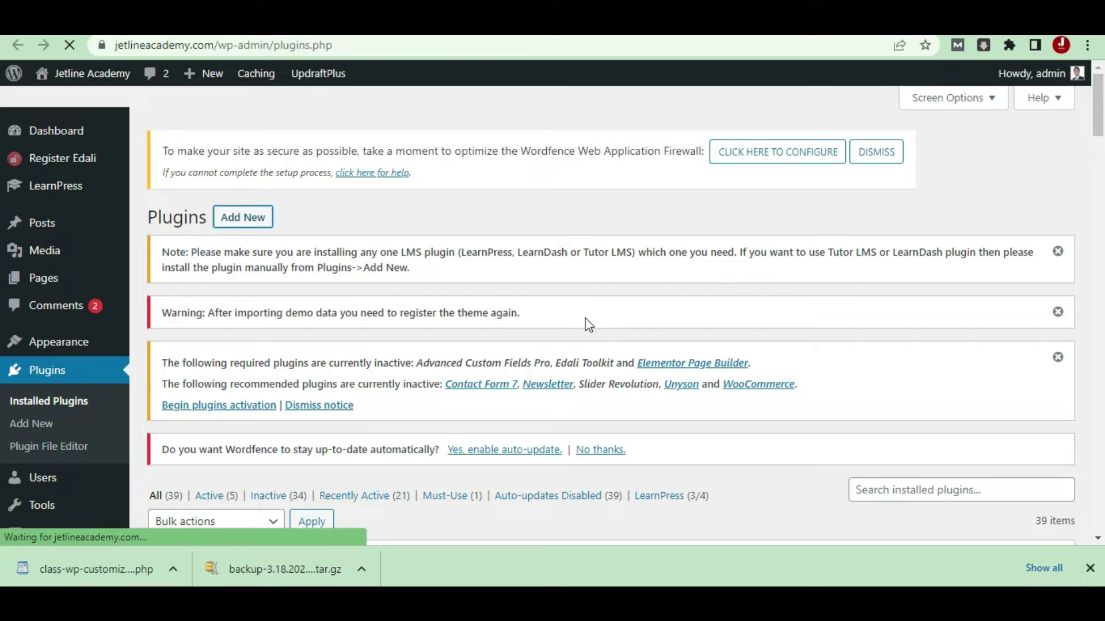
{"action": "scroll", "coordinate": [894, 371], "scroll_direction": "down", "scroll_amount": 3}
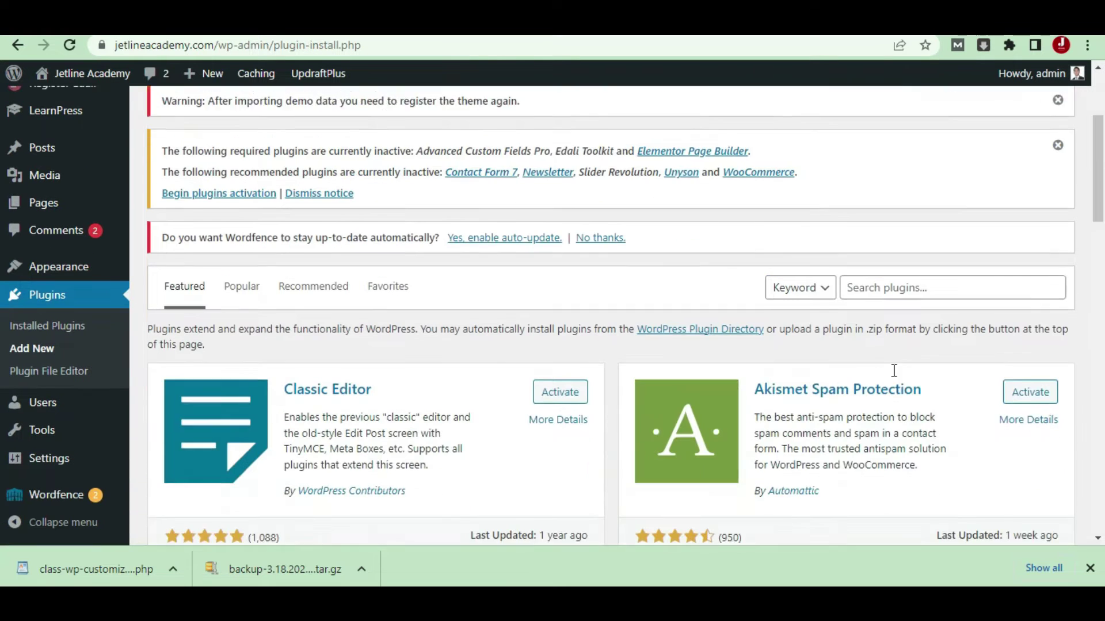
{"action": "scroll", "coordinate": [894, 371], "scroll_direction": "down", "scroll_amount": 1}
Step: Search the plugin directory for wordfence
{"action": "left_click", "coordinate": [895, 230]}
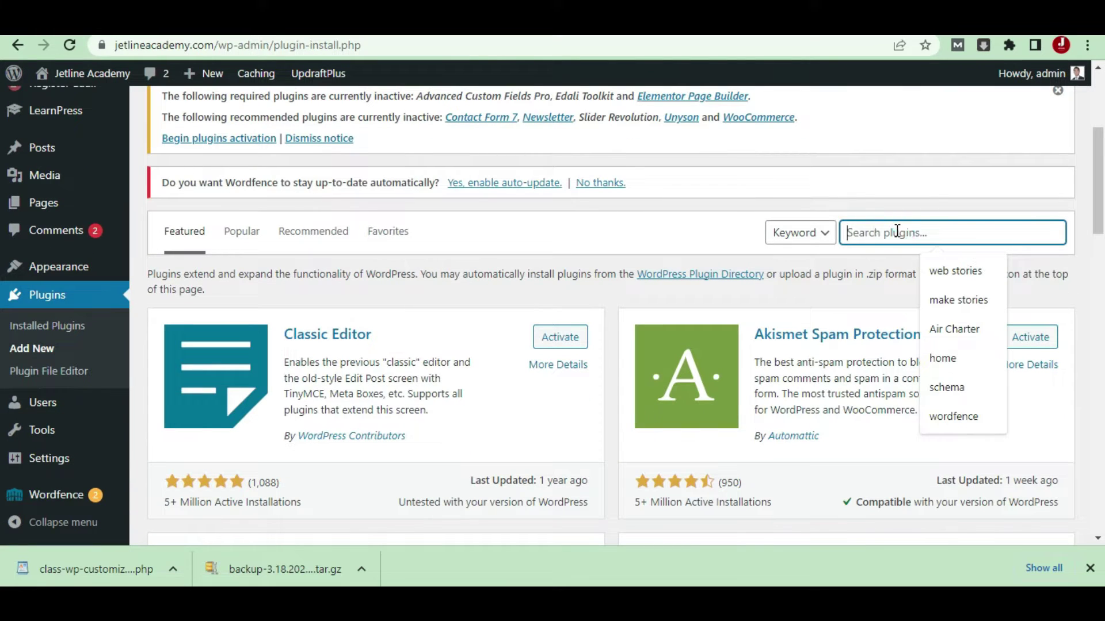
{"action": "type", "text": "wordfe"}
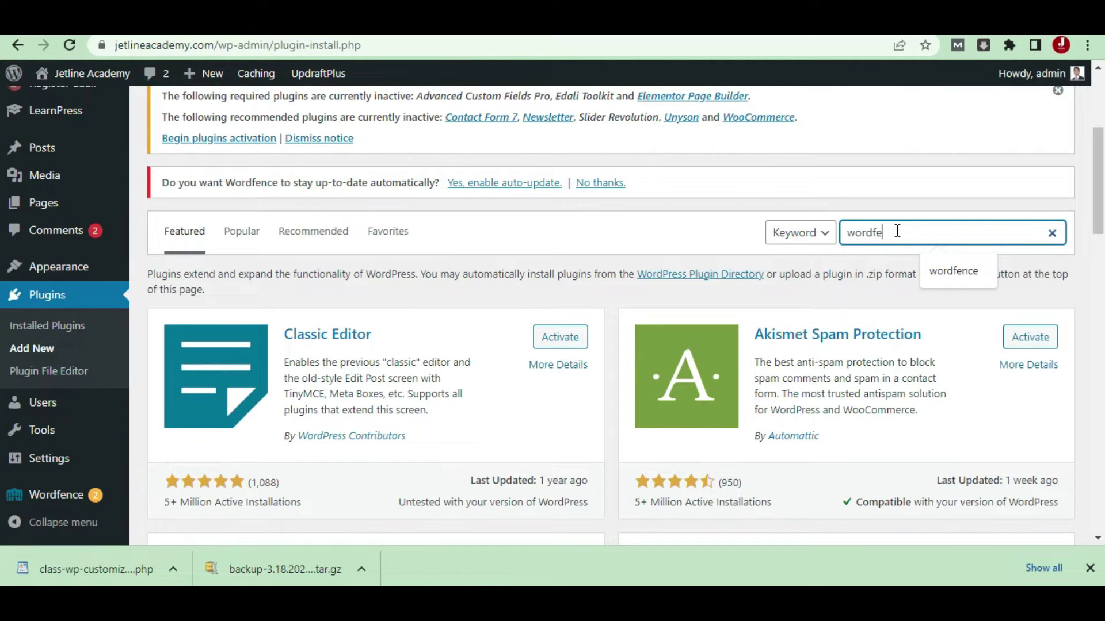
{"action": "type", "text": "nce"}
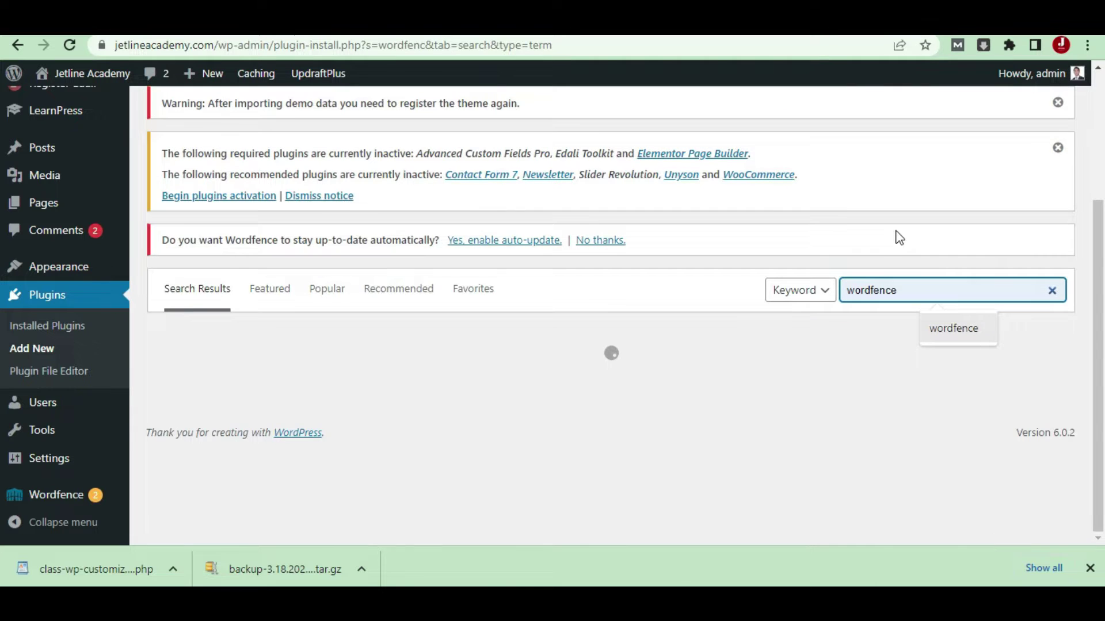
{"action": "left_click", "coordinate": [896, 237]}
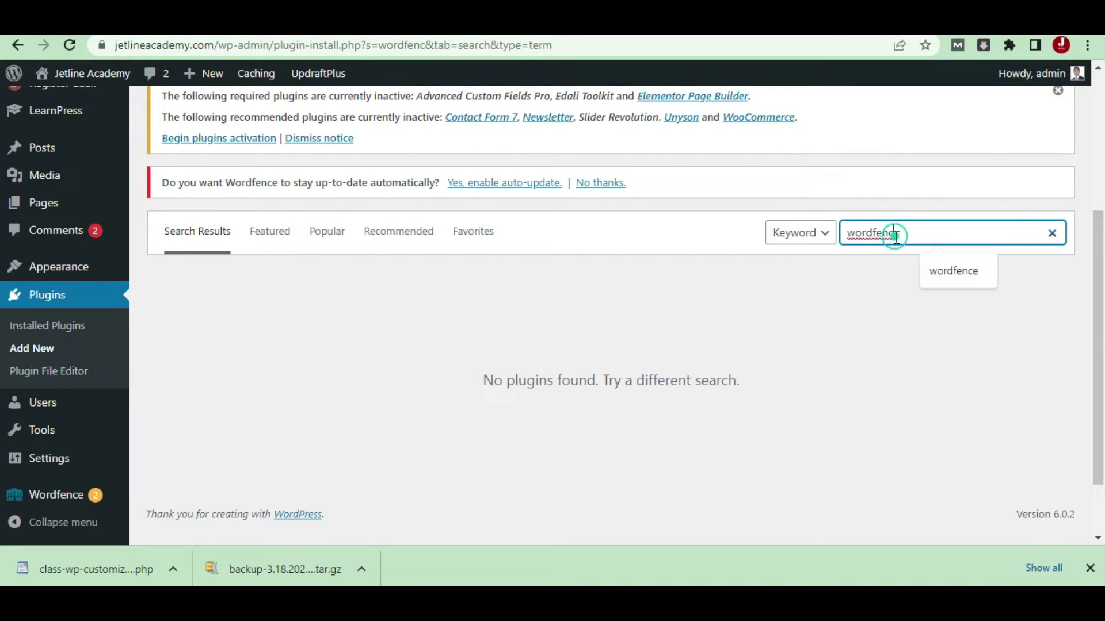
{"action": "left_click", "coordinate": [948, 272]}
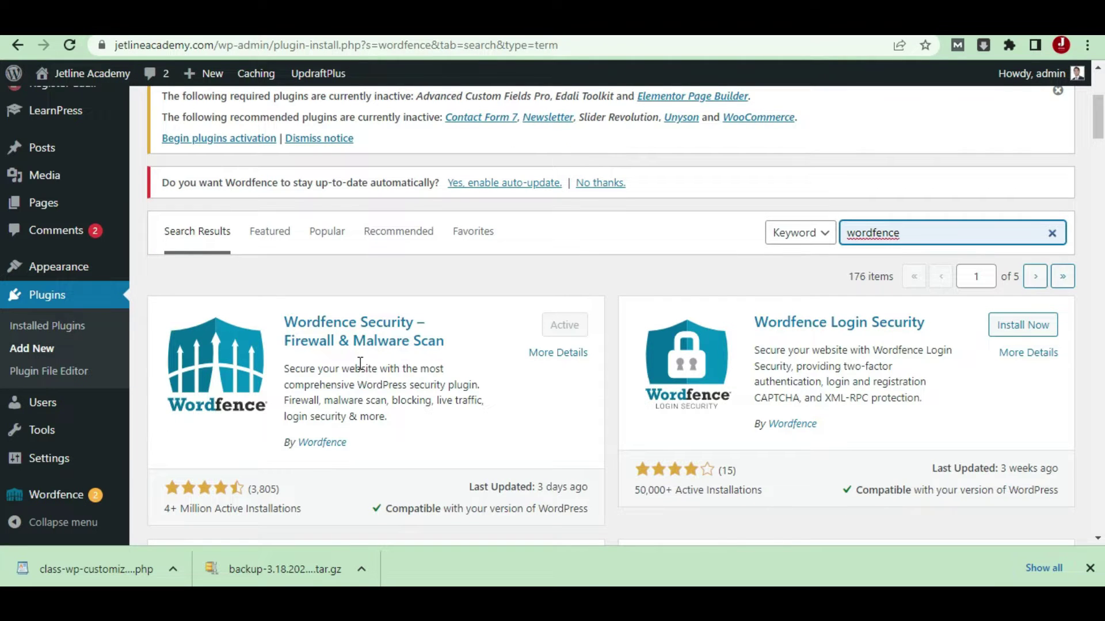
Step: Look over the Wordfence plugin results and open the Wordfence dashboard in a new tab
{"action": "scroll", "coordinate": [462, 343], "scroll_direction": "down", "scroll_amount": 2}
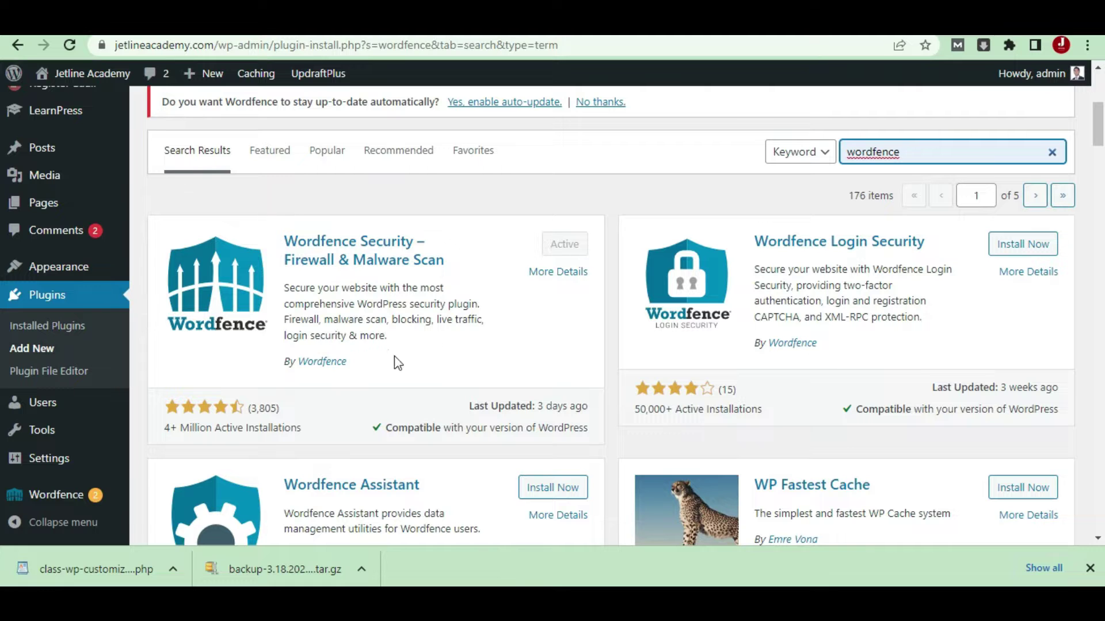
{"action": "scroll", "coordinate": [72, 472], "scroll_direction": "down", "scroll_amount": 2}
{"action": "mouse_move", "coordinate": [81, 494]}
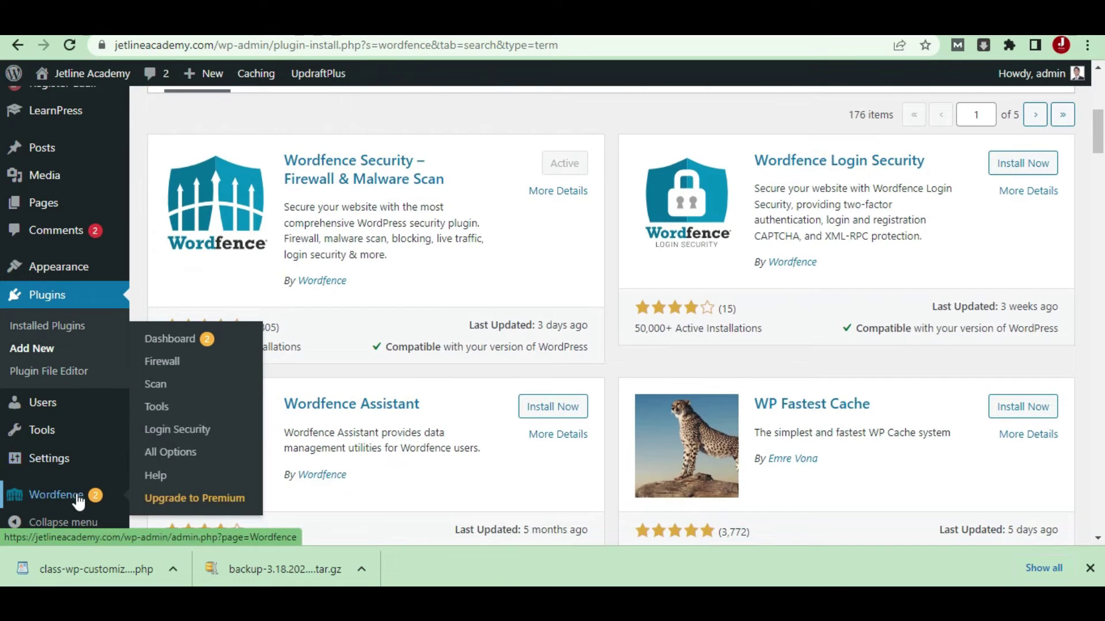
{"action": "right_click", "coordinate": [163, 339]}
{"action": "left_click", "coordinate": [230, 349]}
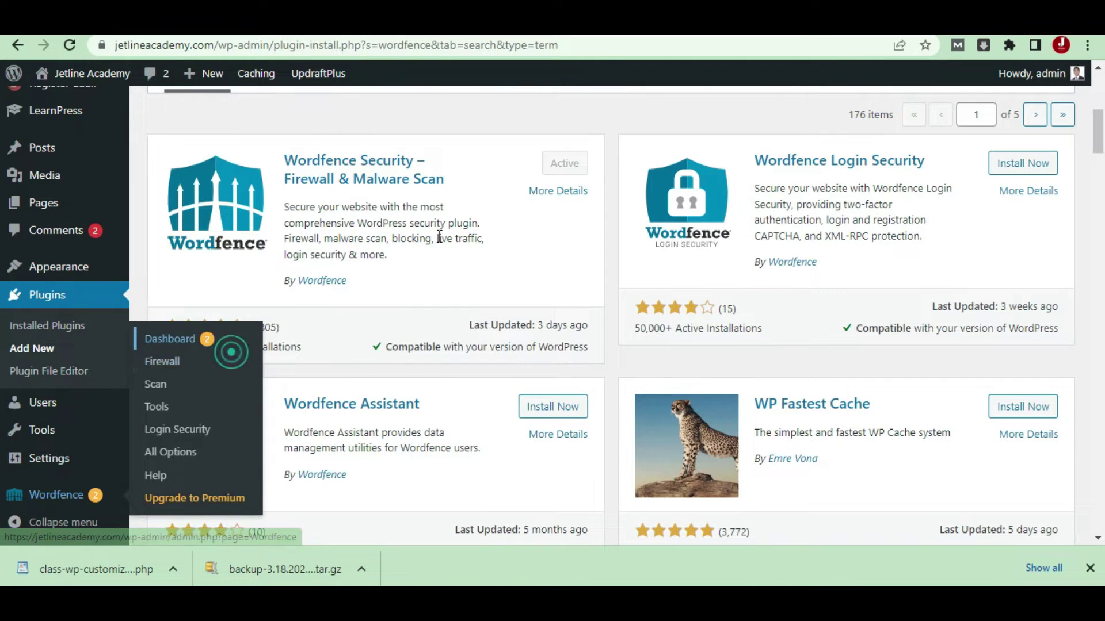
Step: Look over the Wordfence dashboard, including the firewall and scan status, notifications, Wordfence Central, tools and global options
{"action": "left_click", "coordinate": [99, 23]}
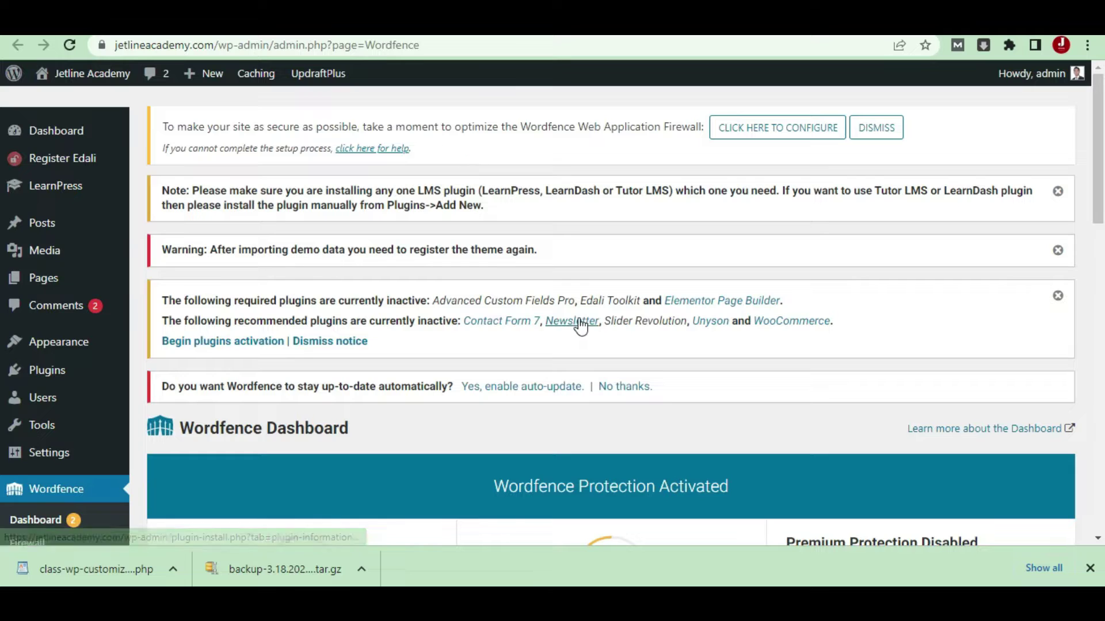
{"action": "scroll", "coordinate": [580, 325], "scroll_direction": "down", "scroll_amount": 4}
{"action": "mouse_move", "coordinate": [587, 322]}
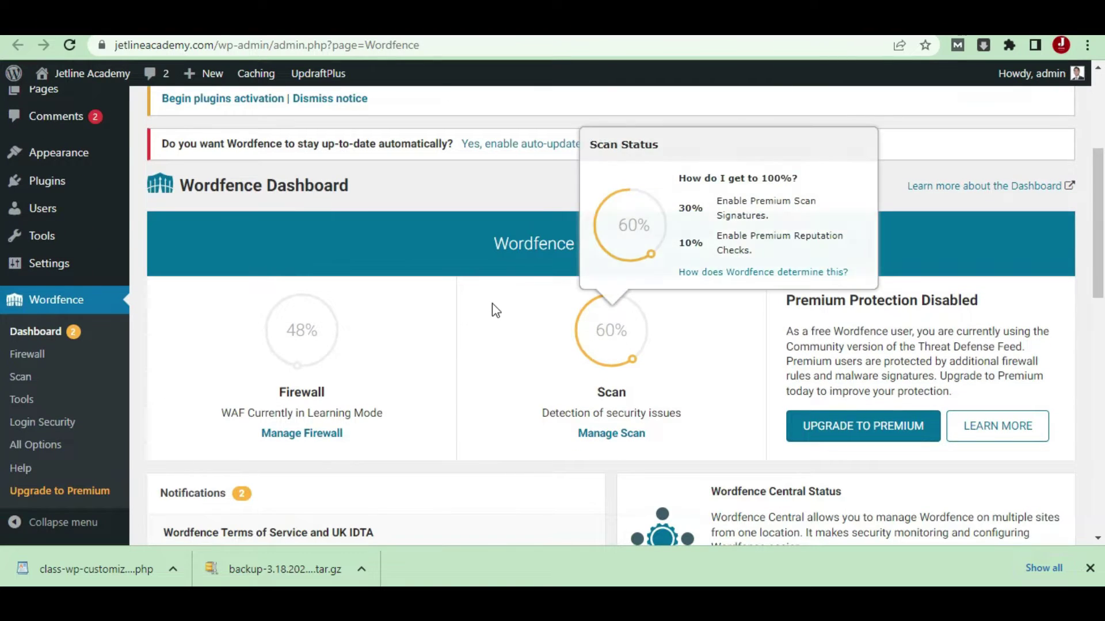
{"action": "scroll", "coordinate": [574, 308], "scroll_direction": "down", "scroll_amount": 3}
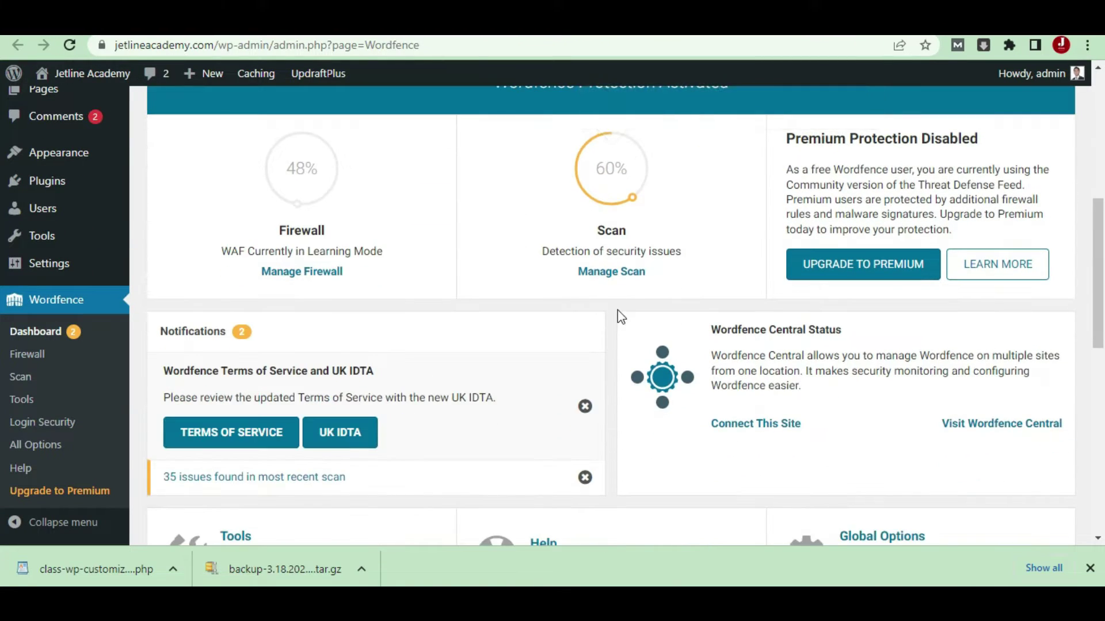
{"action": "scroll", "coordinate": [618, 315], "scroll_direction": "down", "scroll_amount": 4}
{"action": "scroll", "coordinate": [613, 267], "scroll_direction": "up", "scroll_amount": 1}
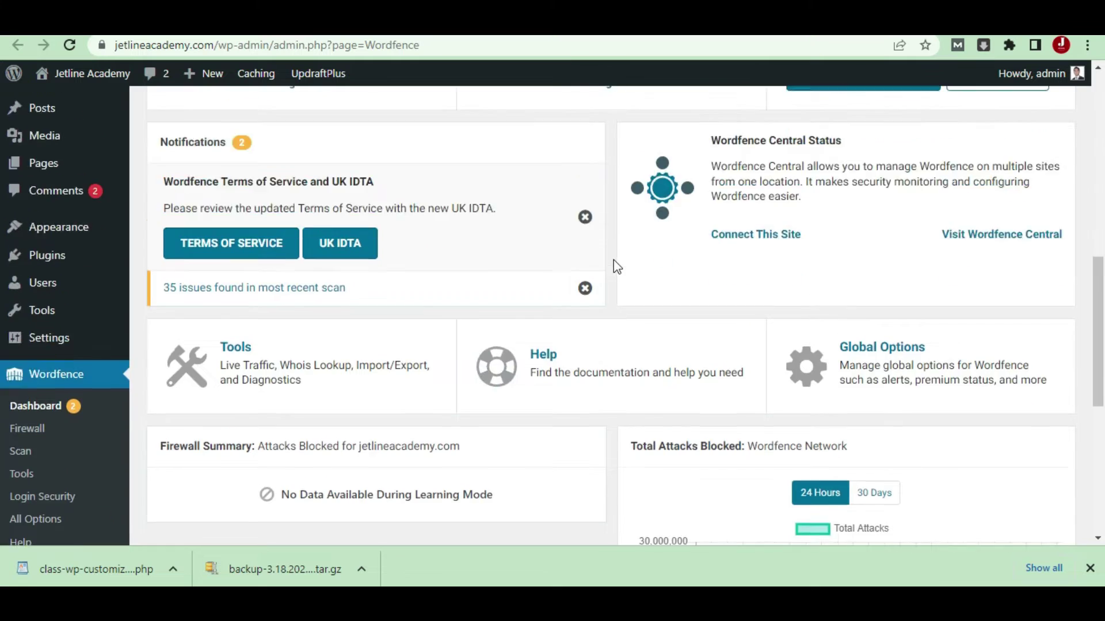
{"action": "scroll", "coordinate": [614, 262], "scroll_direction": "up", "scroll_amount": 3}
{"action": "scroll", "coordinate": [613, 262], "scroll_direction": "down", "scroll_amount": 4}
{"action": "scroll", "coordinate": [614, 263], "scroll_direction": "up", "scroll_amount": 3}
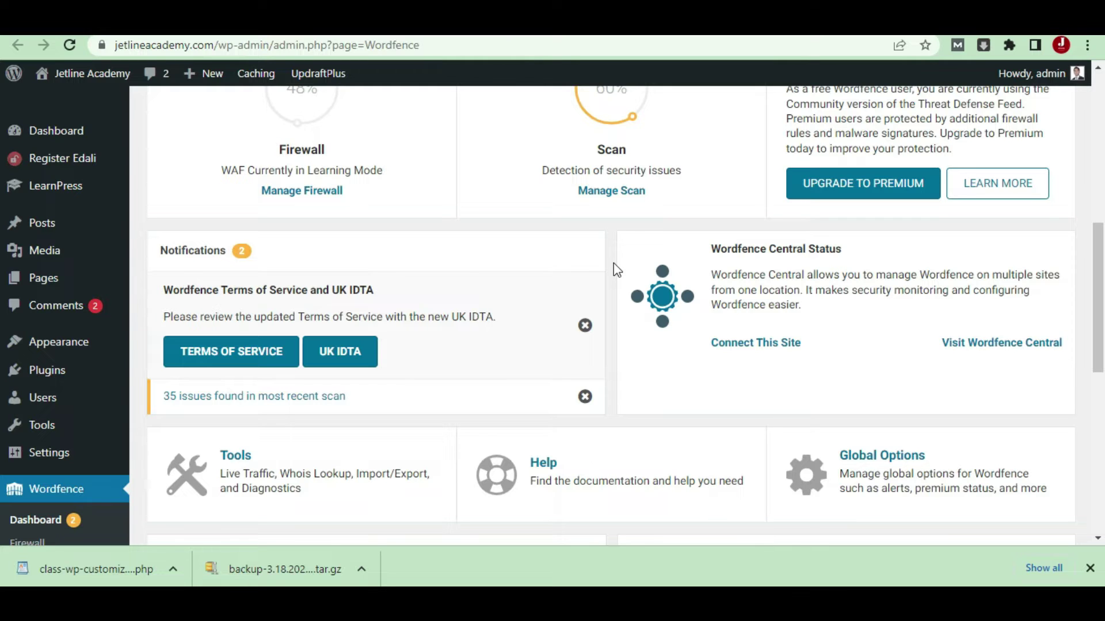
{"action": "scroll", "coordinate": [613, 264], "scroll_direction": "up", "scroll_amount": 6}
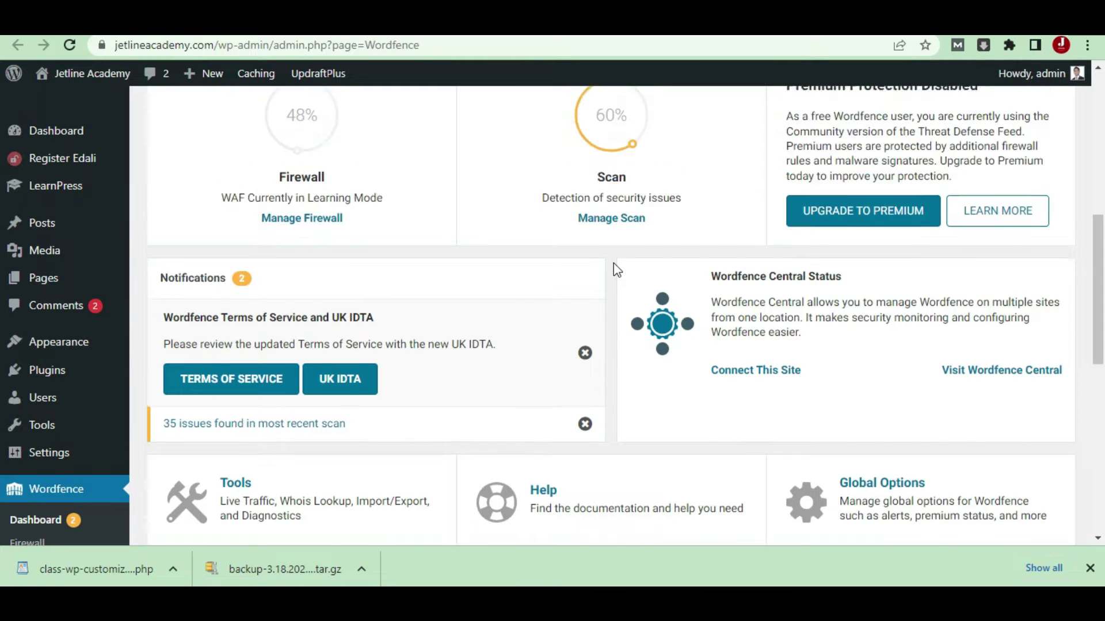
{"action": "left_click", "coordinate": [214, 45]}
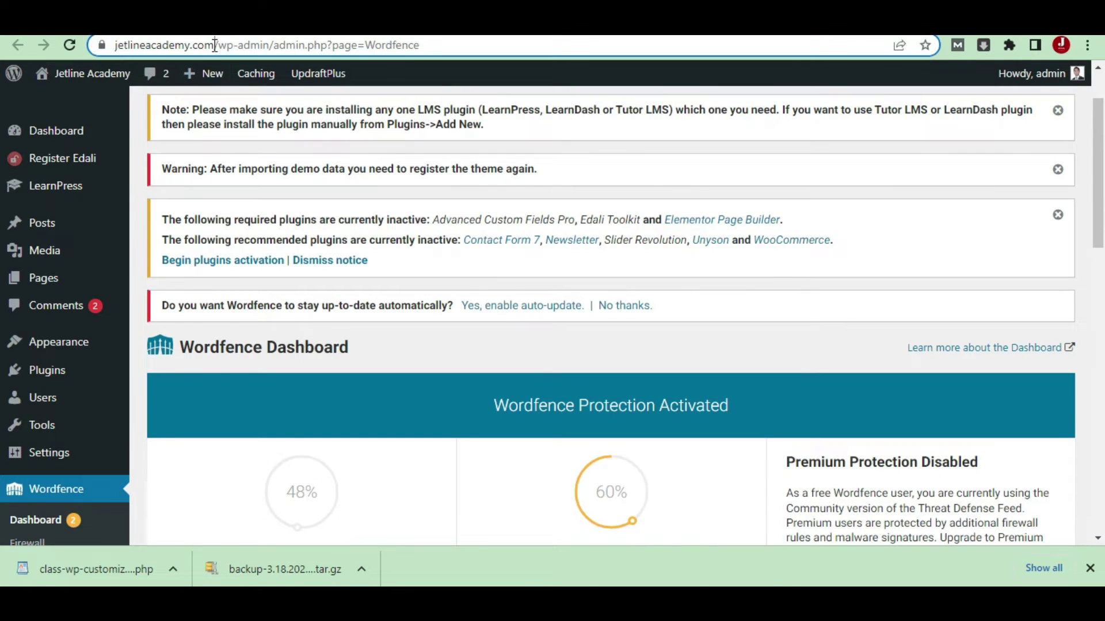
{"action": "left_click_drag", "start_coordinate": [112, 42], "coordinate": [233, 46]}
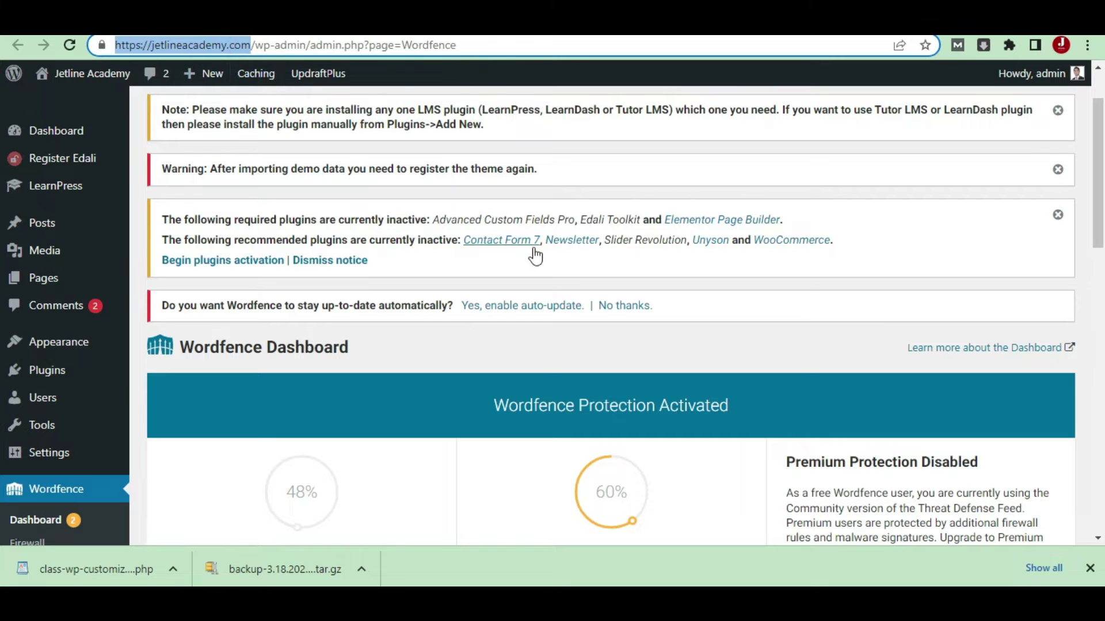
{"action": "scroll", "coordinate": [589, 316], "scroll_direction": "down", "scroll_amount": 4}
{"action": "scroll", "coordinate": [599, 403], "scroll_direction": "down", "scroll_amount": 3}
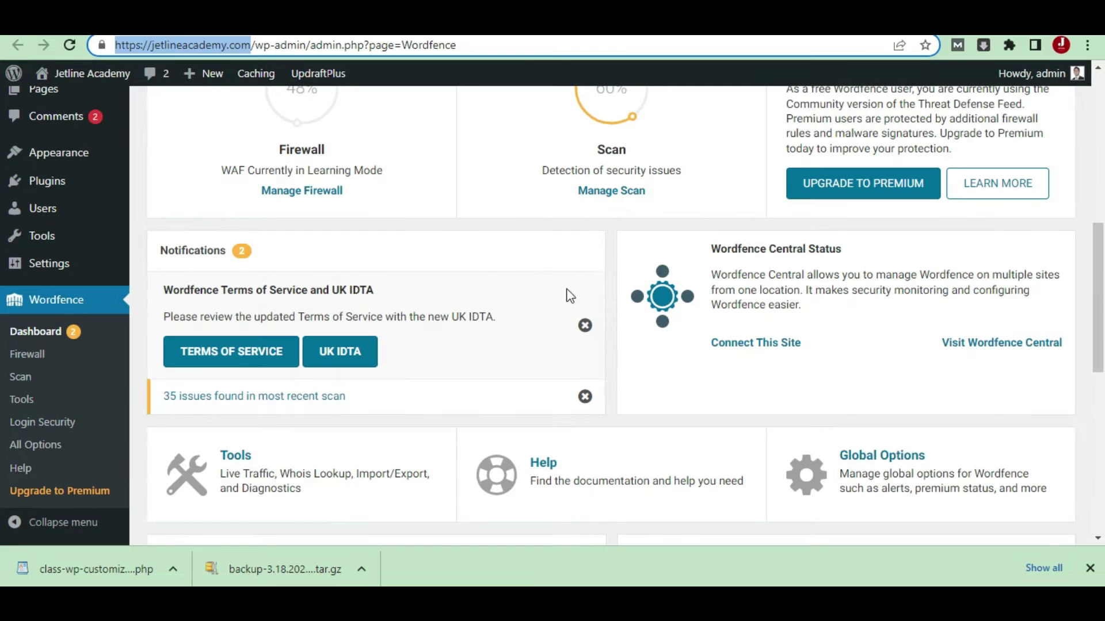
Step: Open the scan management options from the Scan section of the Wordfence dashboard
{"action": "scroll", "coordinate": [570, 296], "scroll_direction": "up", "scroll_amount": 8}
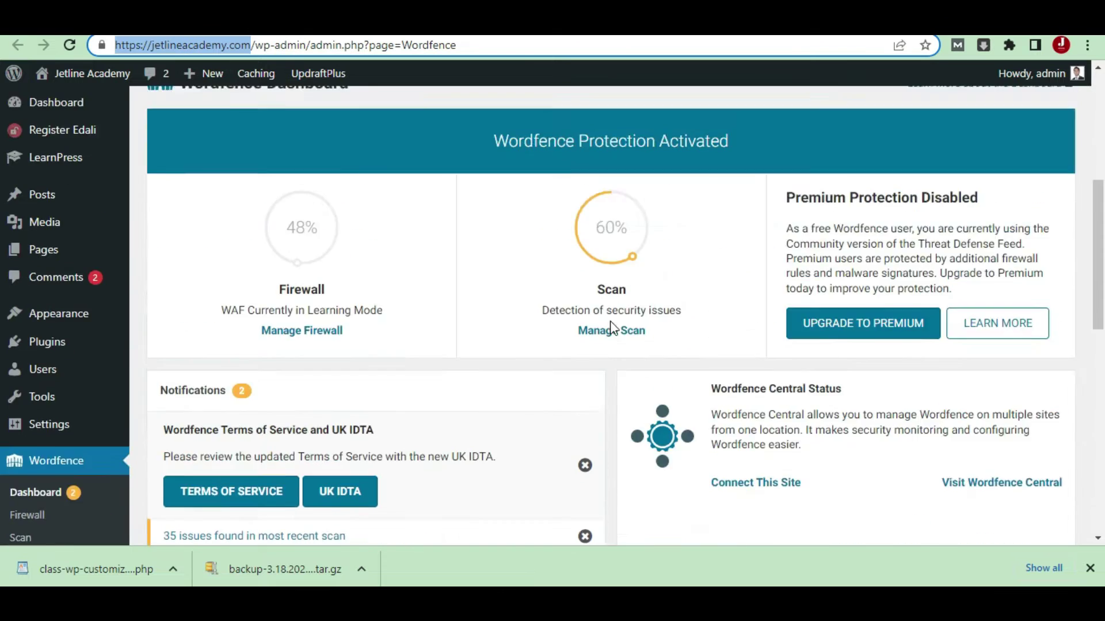
{"action": "scroll", "coordinate": [596, 357], "scroll_direction": "down", "scroll_amount": 5}
{"action": "scroll", "coordinate": [594, 360], "scroll_direction": "up", "scroll_amount": 3}
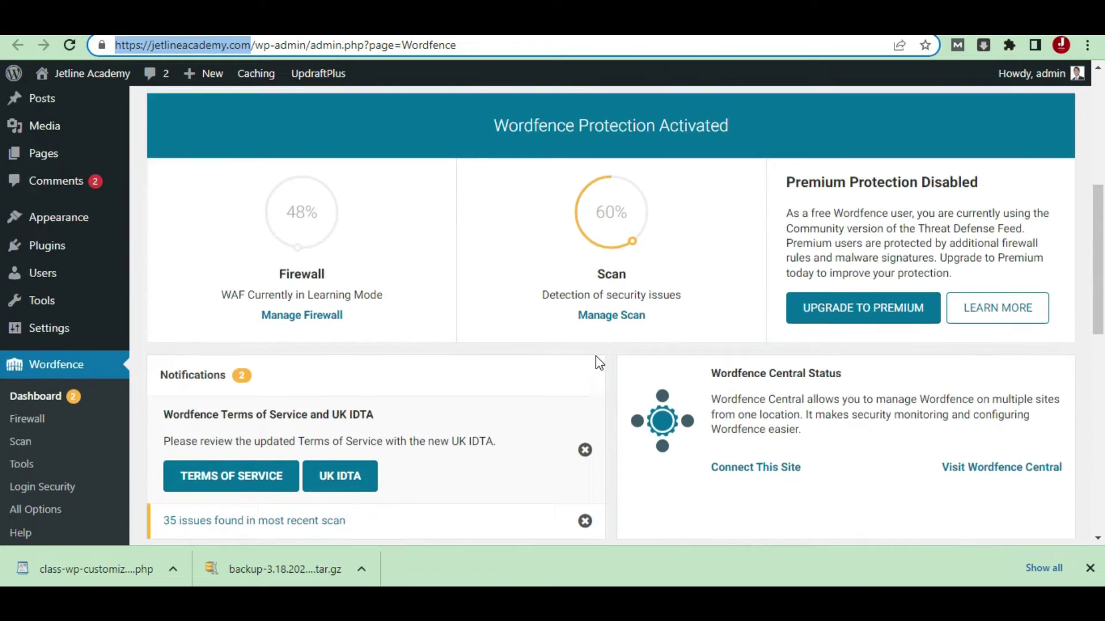
{"action": "scroll", "coordinate": [610, 359], "scroll_direction": "down", "scroll_amount": 2}
{"action": "left_click", "coordinate": [625, 353]}
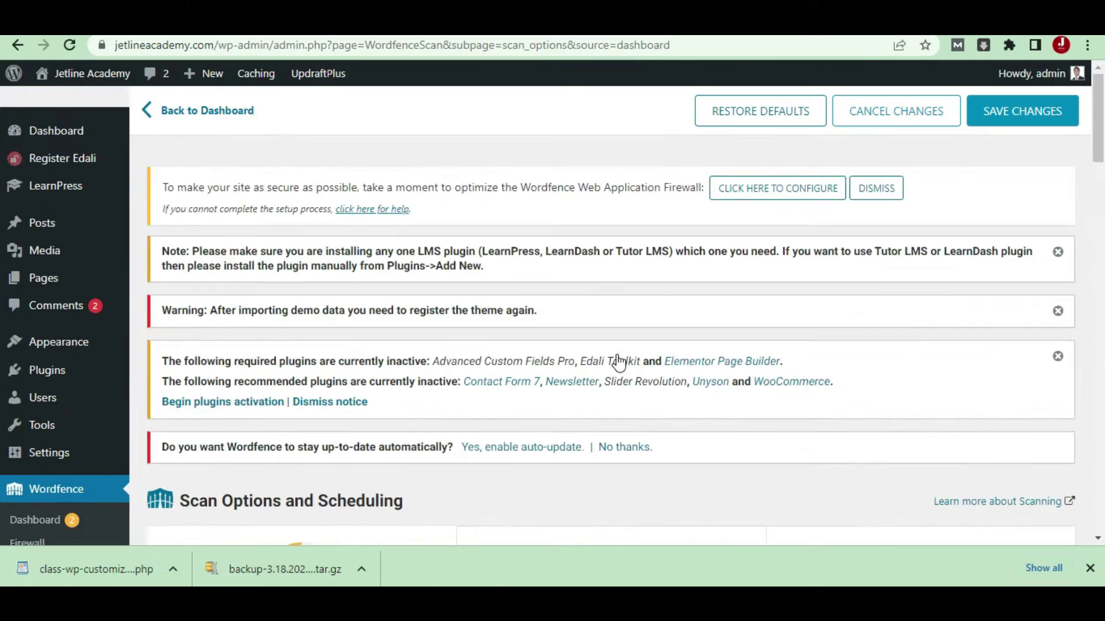
Step: Review the scan type, General Options and Performance Options, keep High Sensitivity as the scan type, and save the changes
{"action": "scroll", "coordinate": [617, 364], "scroll_direction": "down", "scroll_amount": 8}
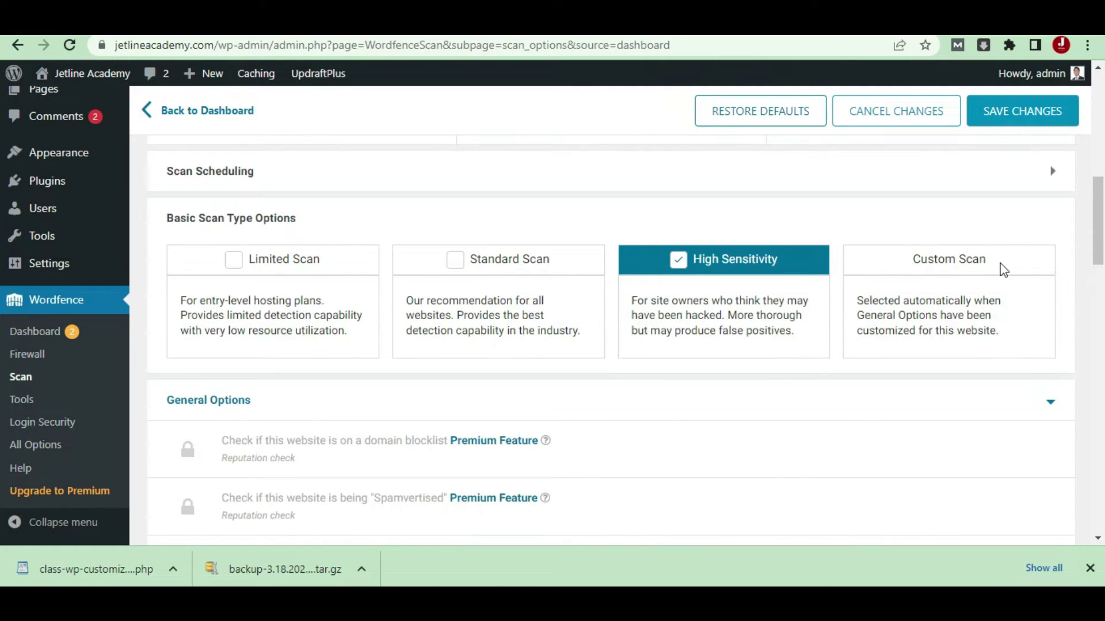
{"action": "scroll", "coordinate": [981, 281], "scroll_direction": "down", "scroll_amount": 5}
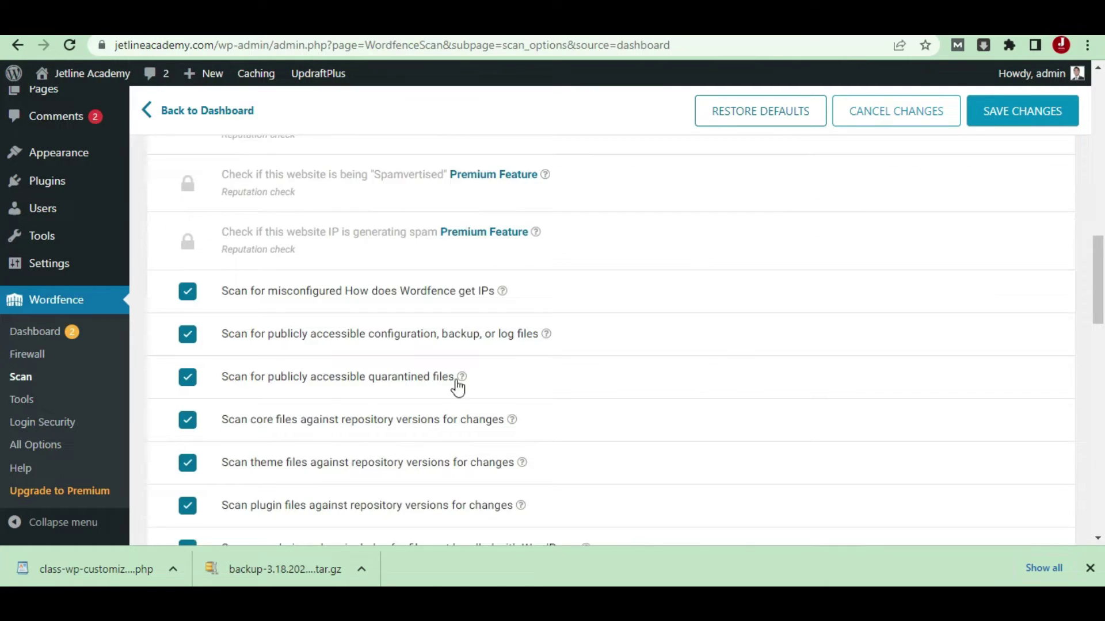
{"action": "scroll", "coordinate": [458, 387], "scroll_direction": "down", "scroll_amount": 10}
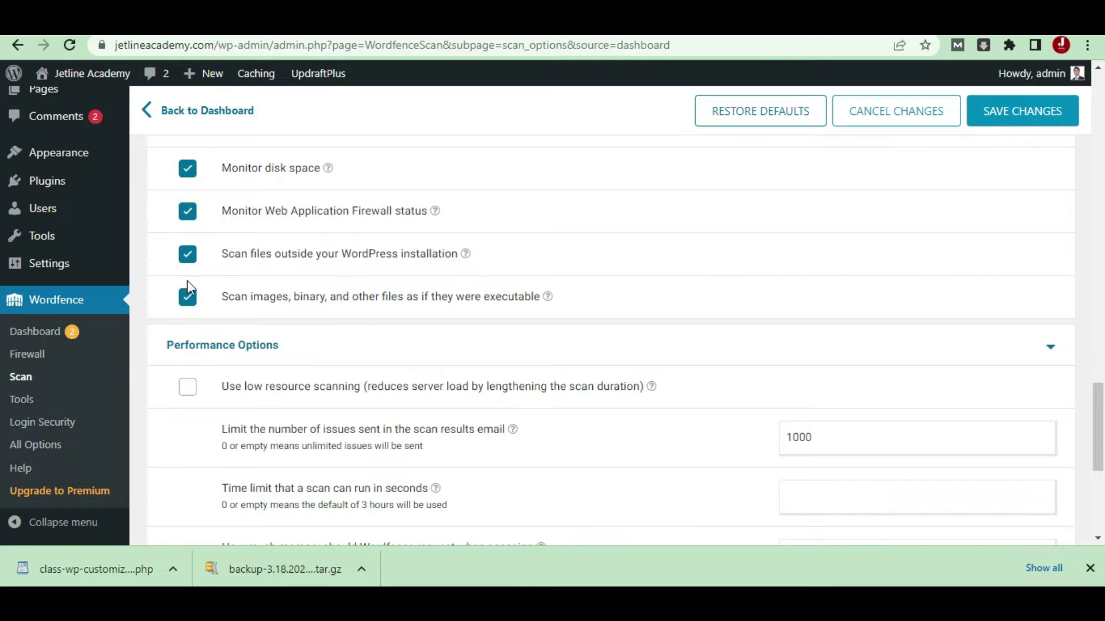
{"action": "scroll", "coordinate": [610, 475], "scroll_direction": "up", "scroll_amount": 15}
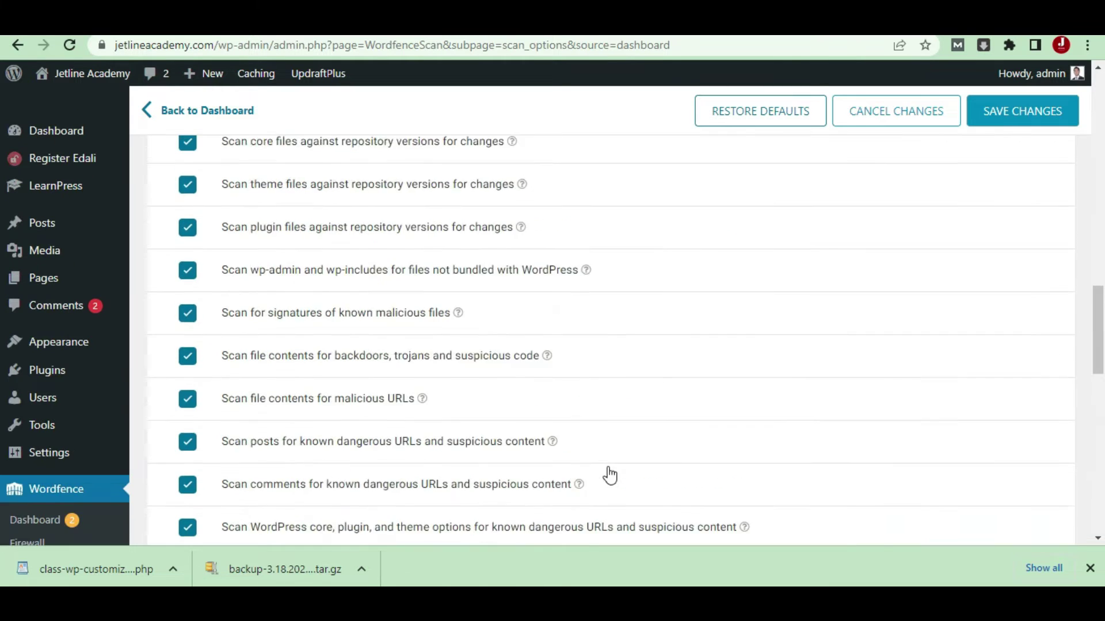
{"action": "scroll", "coordinate": [617, 464], "scroll_direction": "down", "scroll_amount": 4}
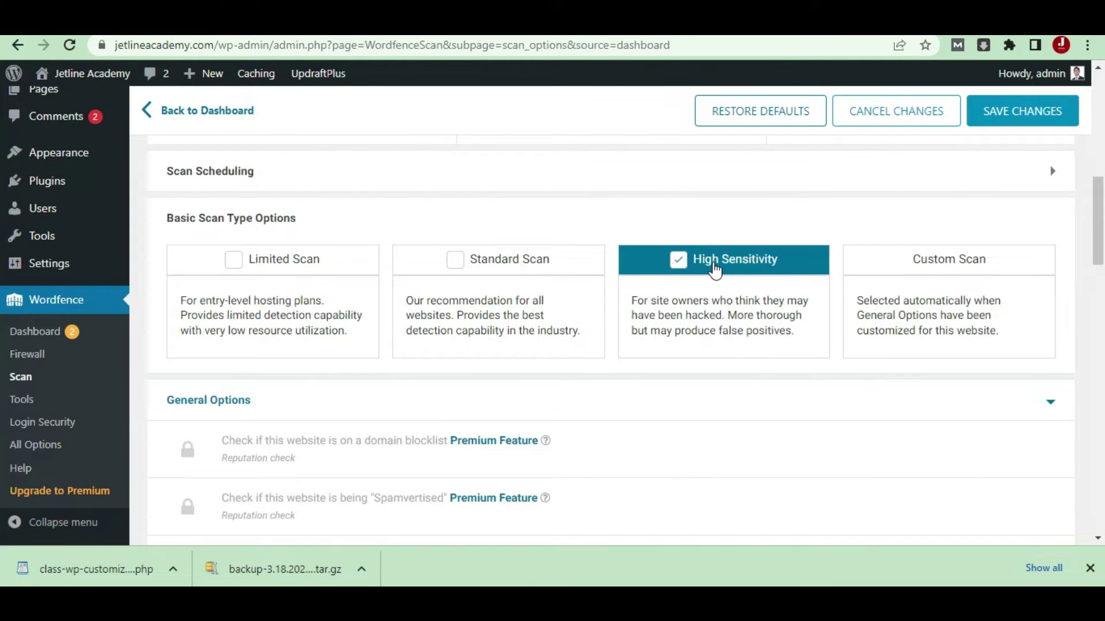
{"action": "scroll", "coordinate": [746, 454], "scroll_direction": "up", "scroll_amount": 5}
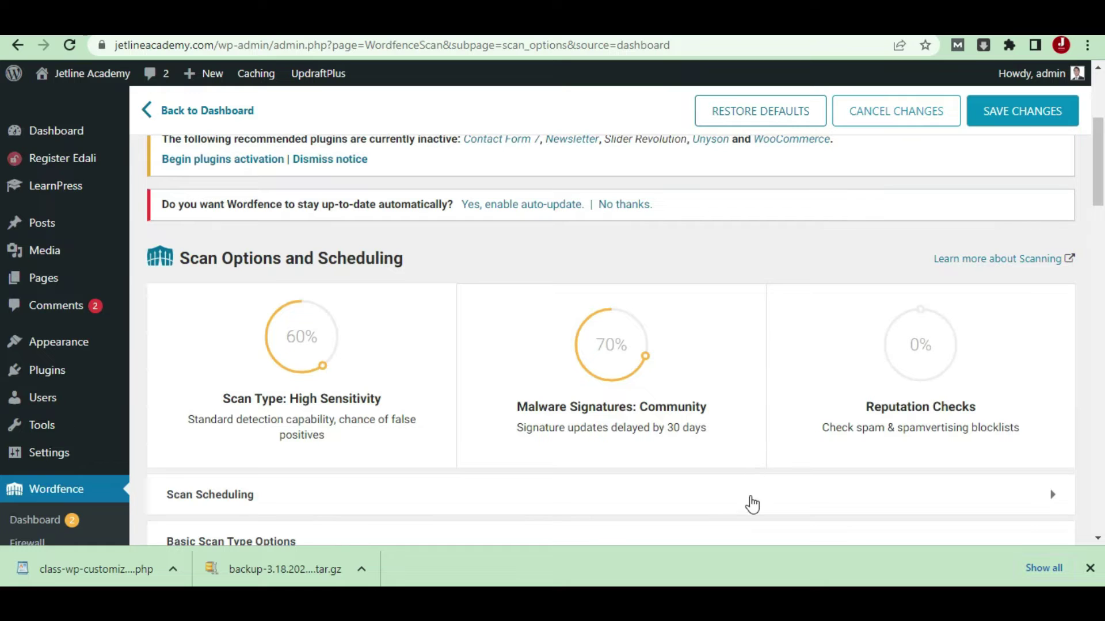
{"action": "left_click", "coordinate": [997, 125]}
{"action": "scroll", "coordinate": [571, 355], "scroll_direction": "down", "scroll_amount": 3}
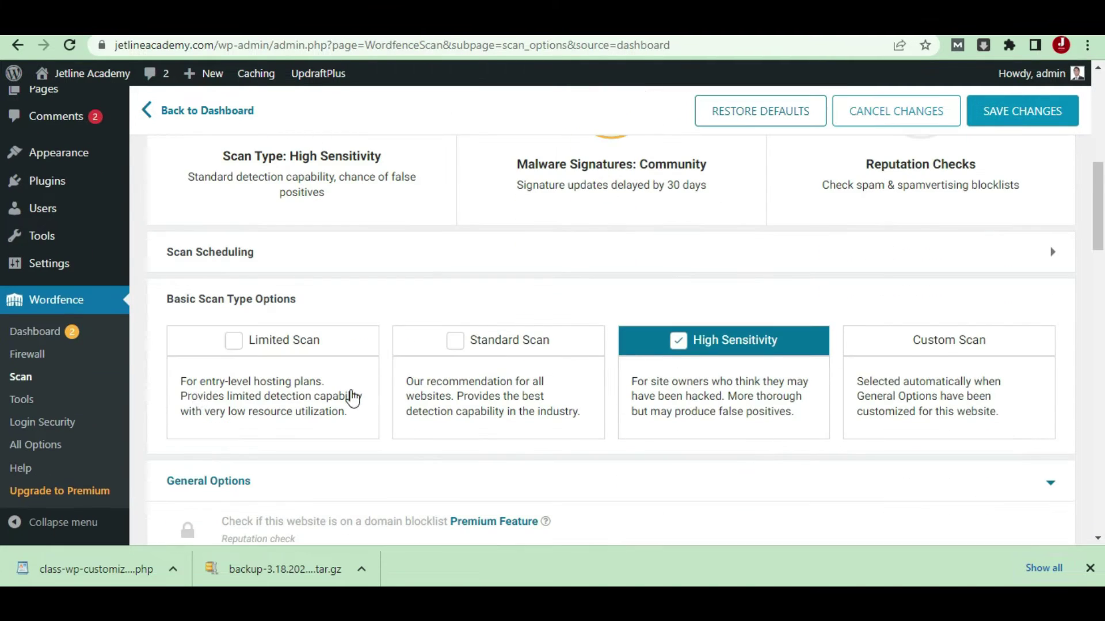
Step: Open the Wordfence Scan page and start a new scan of the site
{"action": "left_click", "coordinate": [30, 377]}
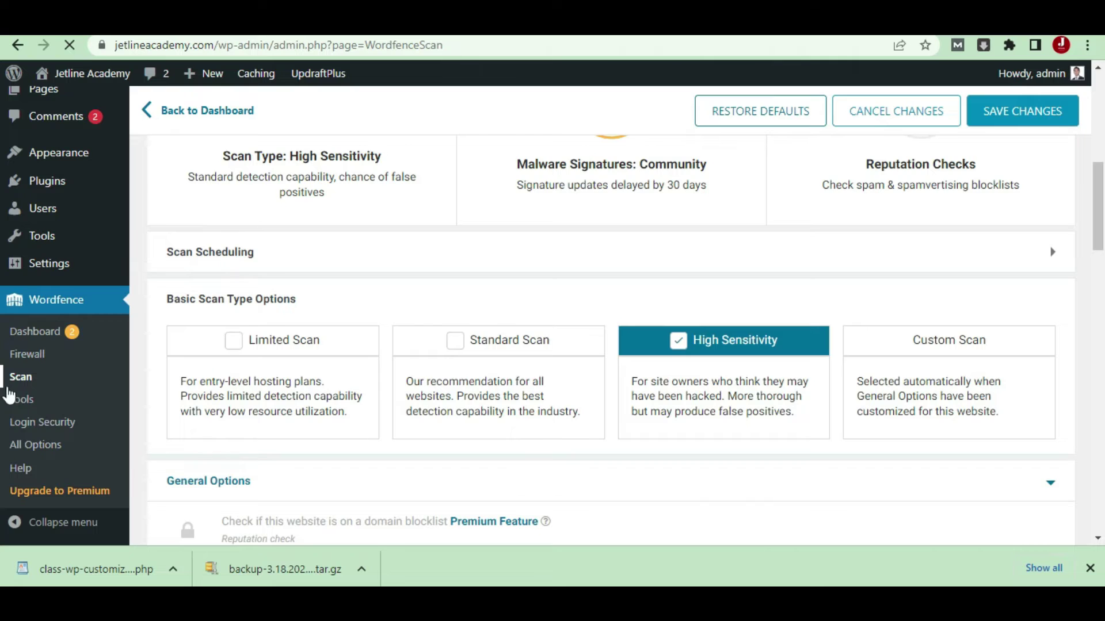
{"action": "scroll", "coordinate": [611, 299], "scroll_direction": "down", "scroll_amount": 8}
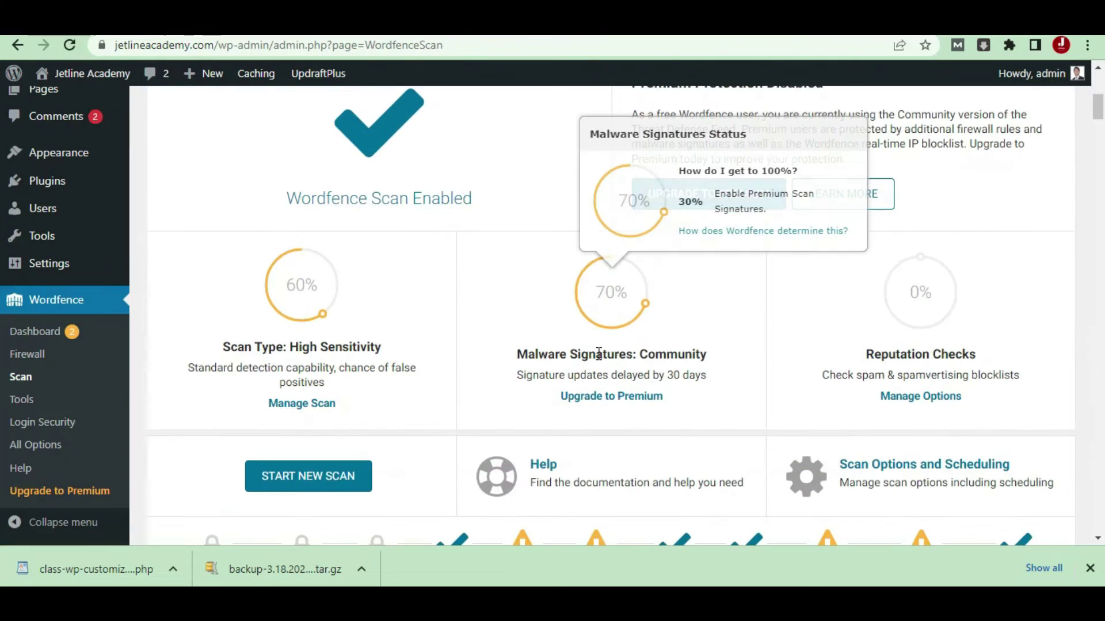
{"action": "scroll", "coordinate": [471, 393], "scroll_direction": "down", "scroll_amount": 3}
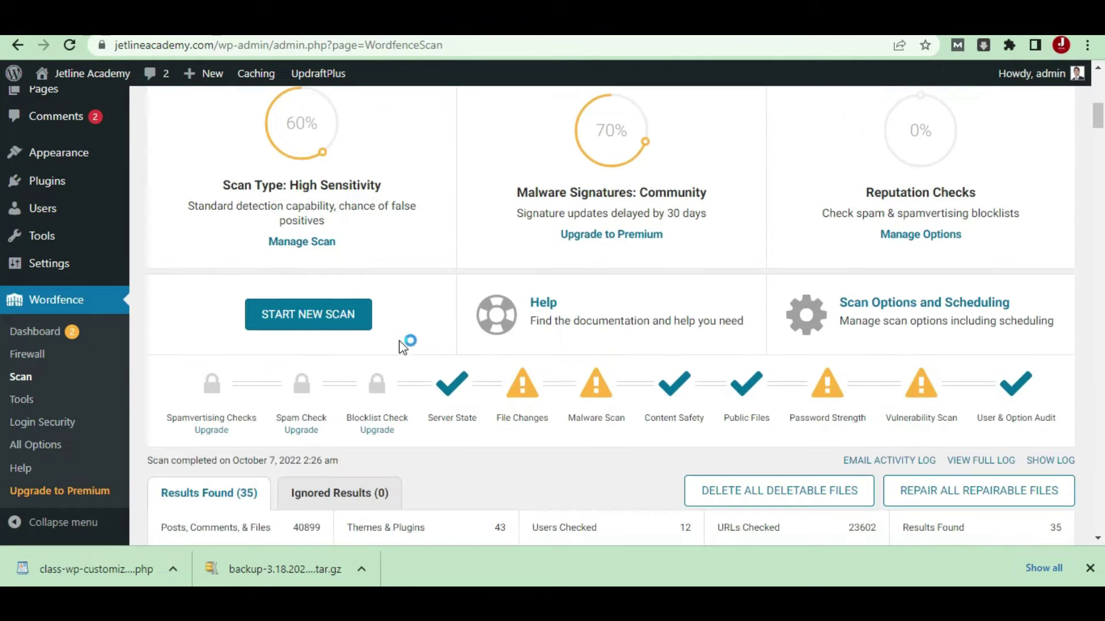
{"action": "left_click", "coordinate": [322, 316]}
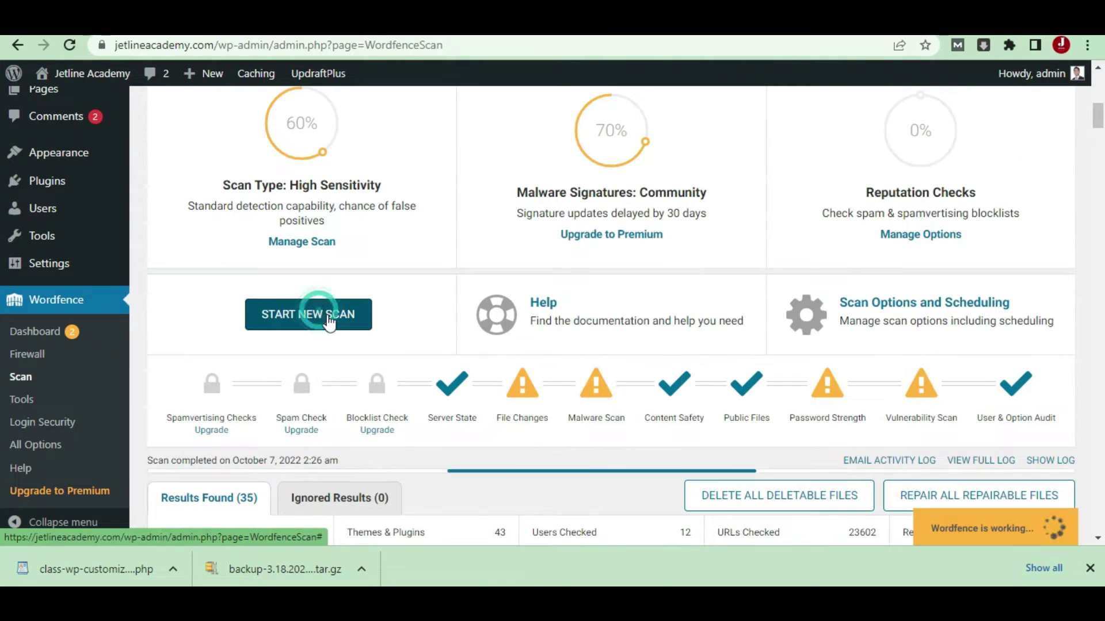
Step: Return from the Wordfence dashboard to the Scan page and examine the running scan's progress stages and listed results
{"action": "scroll", "coordinate": [624, 359], "scroll_direction": "down", "scroll_amount": 3}
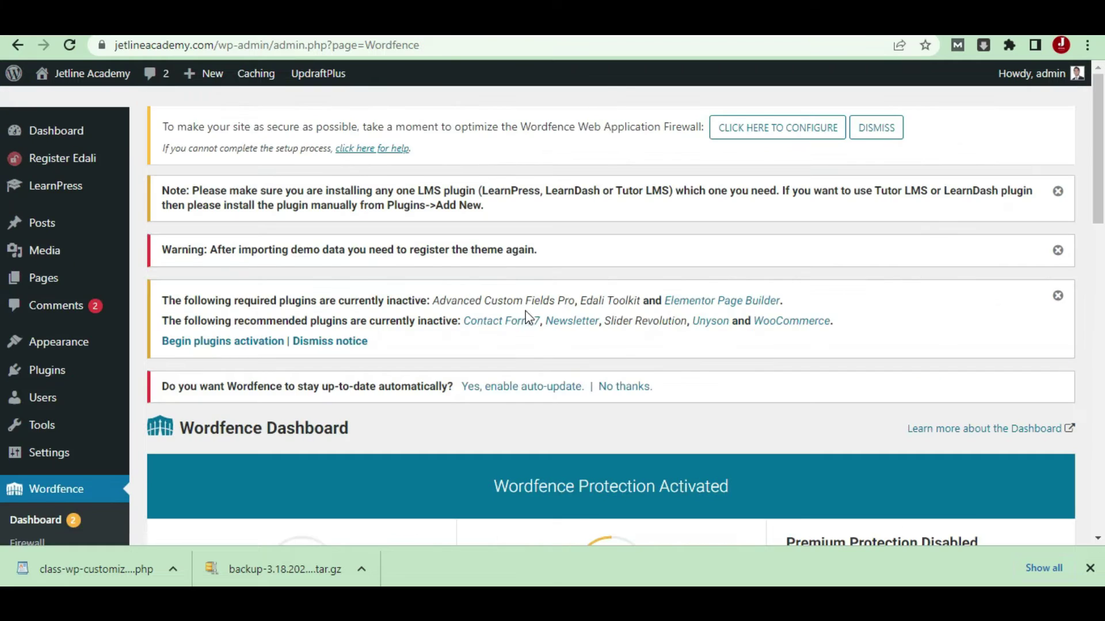
{"action": "scroll", "coordinate": [526, 316], "scroll_direction": "down", "scroll_amount": 9}
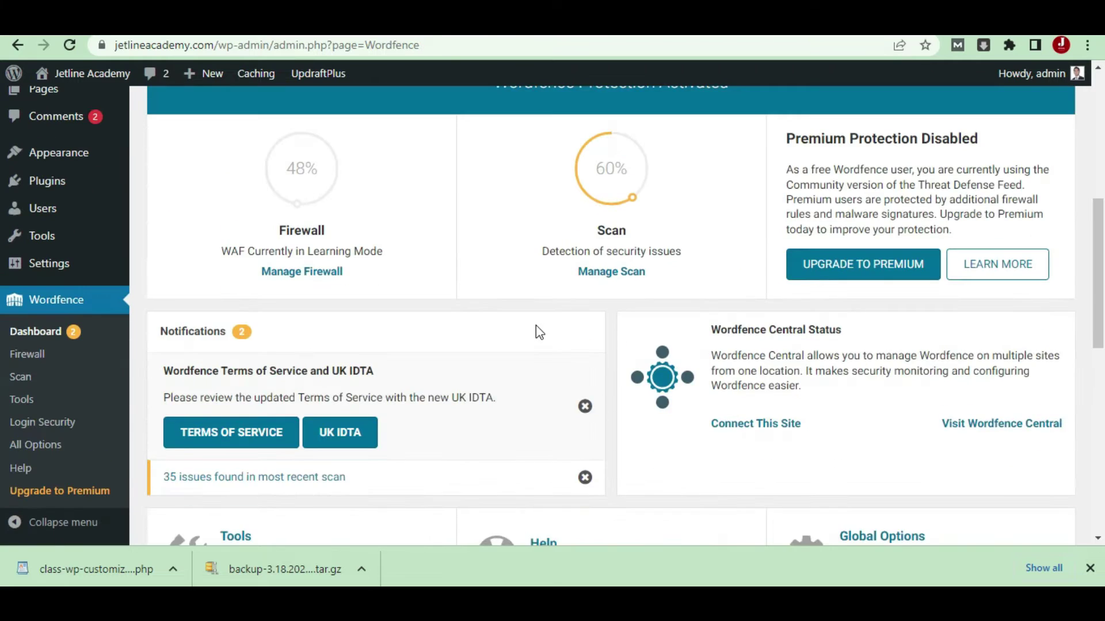
{"action": "left_click", "coordinate": [531, 314]}
{"action": "scroll", "coordinate": [575, 333], "scroll_direction": "down", "scroll_amount": 8}
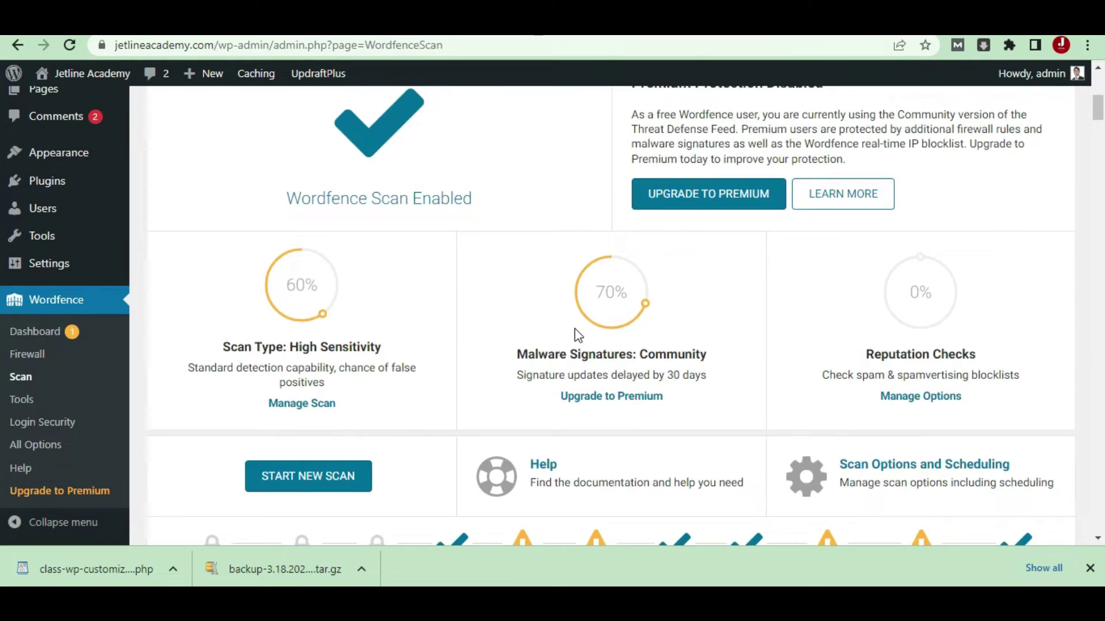
{"action": "scroll", "coordinate": [578, 334], "scroll_direction": "down", "scroll_amount": 2}
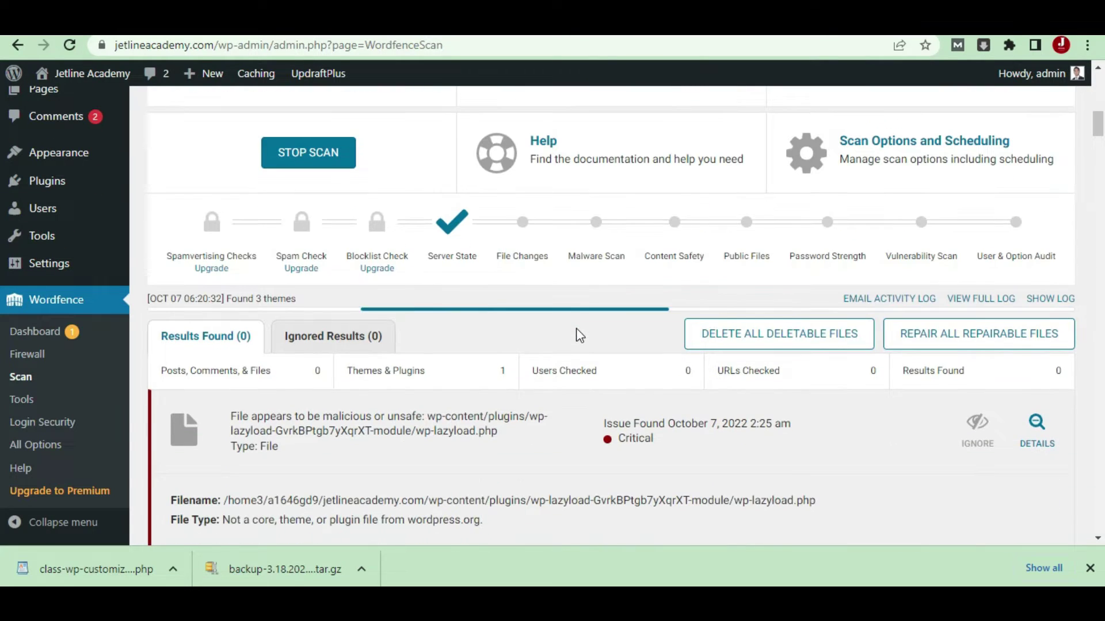
{"action": "scroll", "coordinate": [531, 318], "scroll_direction": "down", "scroll_amount": 2}
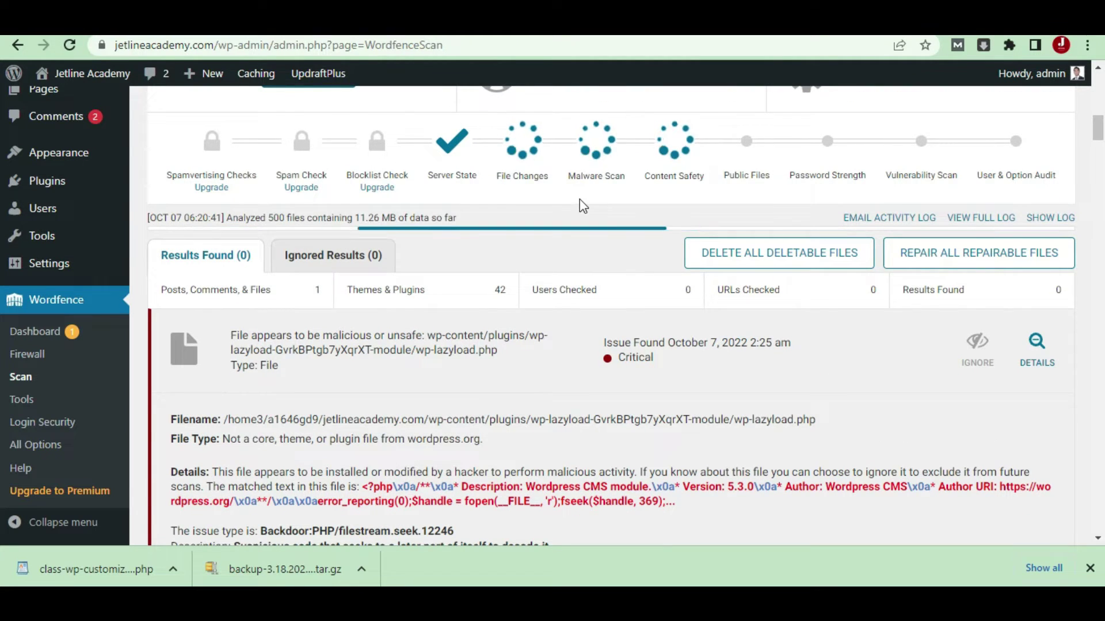
{"action": "scroll", "coordinate": [627, 472], "scroll_direction": "down", "scroll_amount": 7}
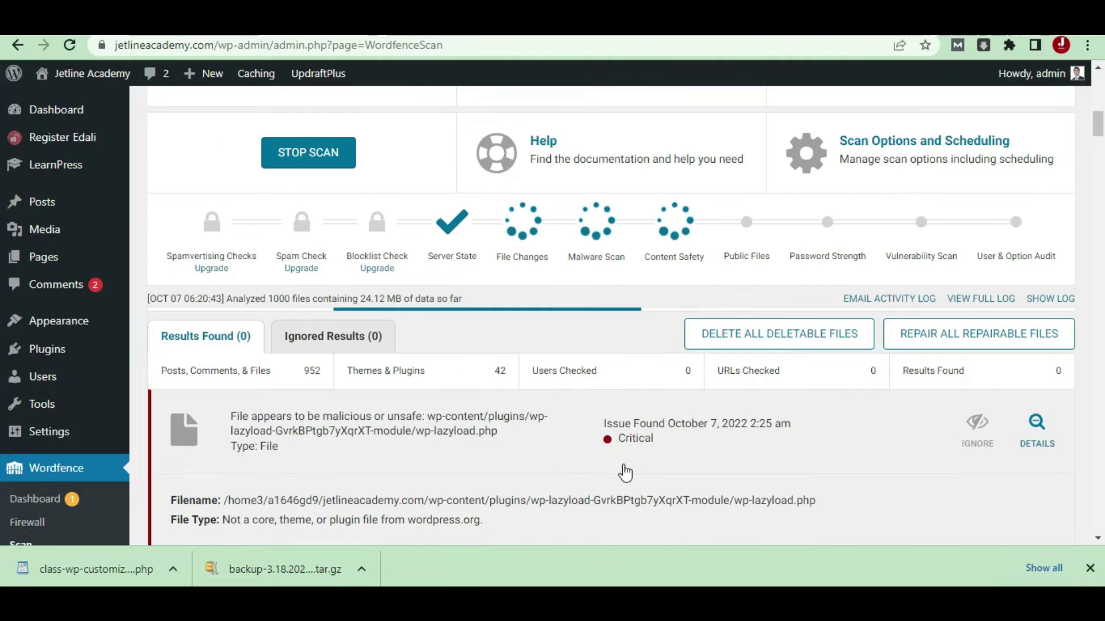
{"action": "scroll", "coordinate": [627, 472], "scroll_direction": "down", "scroll_amount": 5}
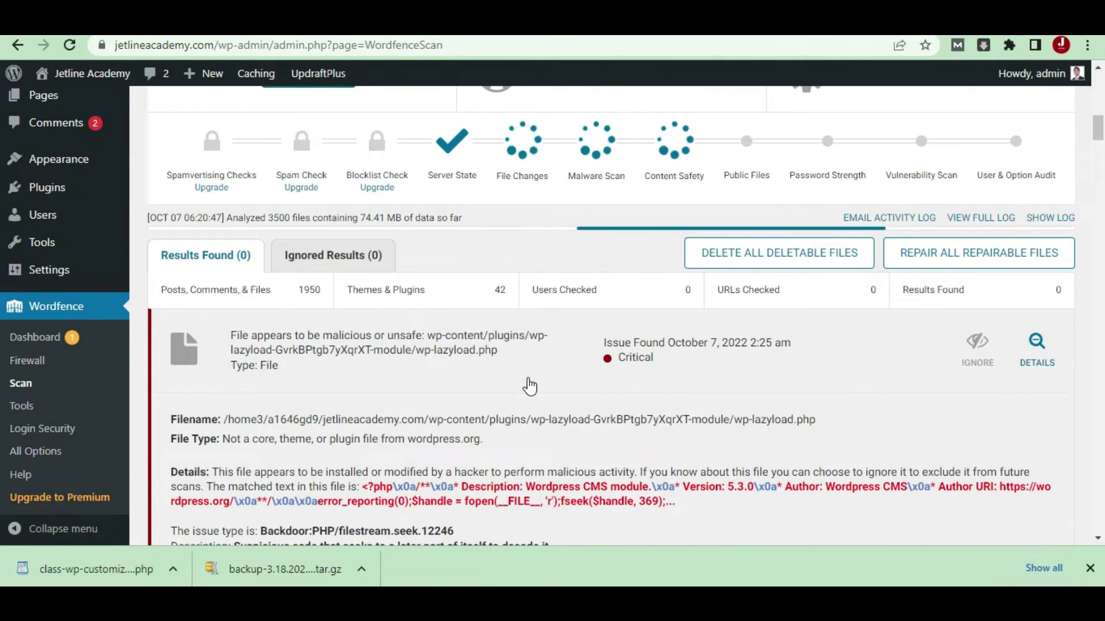
Step: Collapse and reopen the details of the critical wp-lazyload.php result, and read its file information and issue description
{"action": "left_click", "coordinate": [528, 380]}
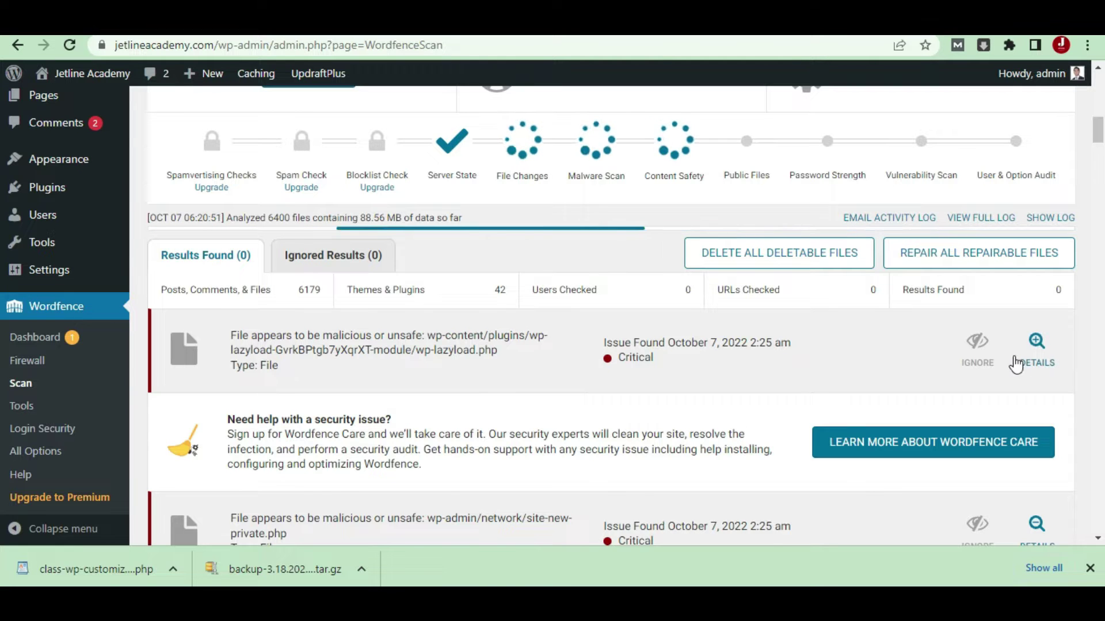
{"action": "left_click", "coordinate": [1036, 348]}
{"action": "scroll", "coordinate": [558, 389], "scroll_direction": "down", "scroll_amount": 4}
{"action": "scroll", "coordinate": [559, 389], "scroll_direction": "up", "scroll_amount": 3}
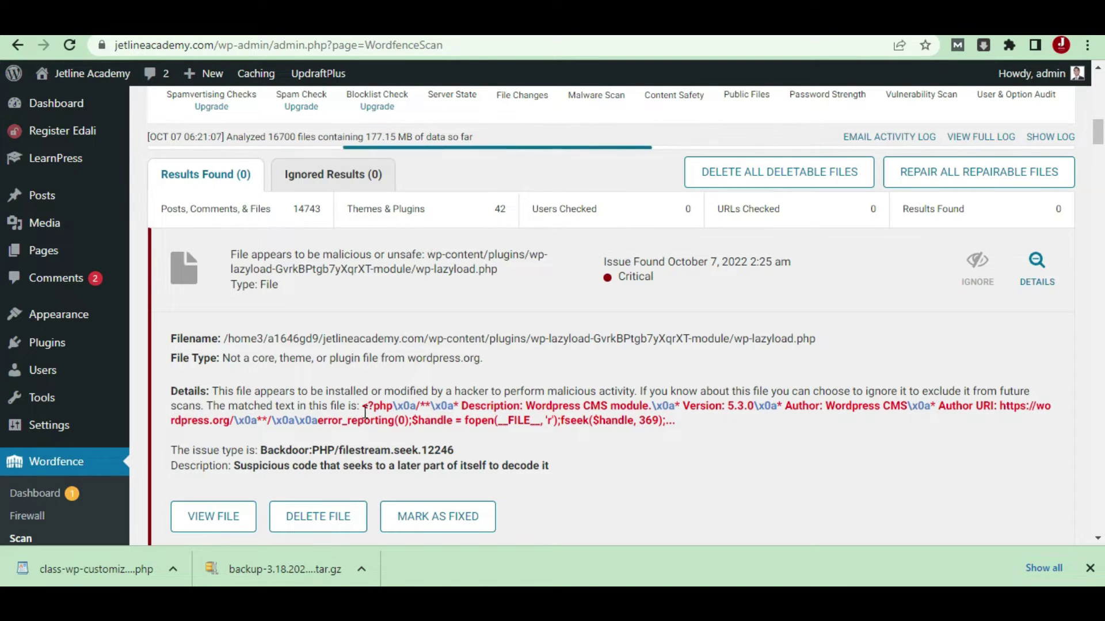
Step: Highlight the matched suspicious code in the wp-lazyload.php result and open the flagged file for viewing
{"action": "left_click_drag", "start_coordinate": [362, 405], "coordinate": [706, 426]}
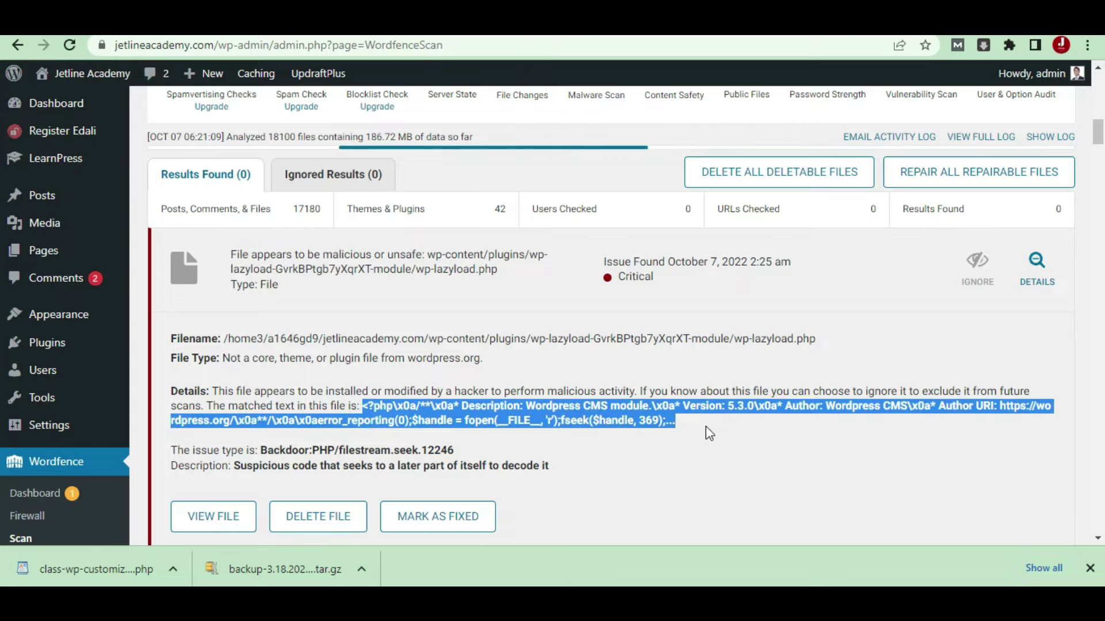
{"action": "scroll", "coordinate": [689, 436], "scroll_direction": "down", "scroll_amount": 1}
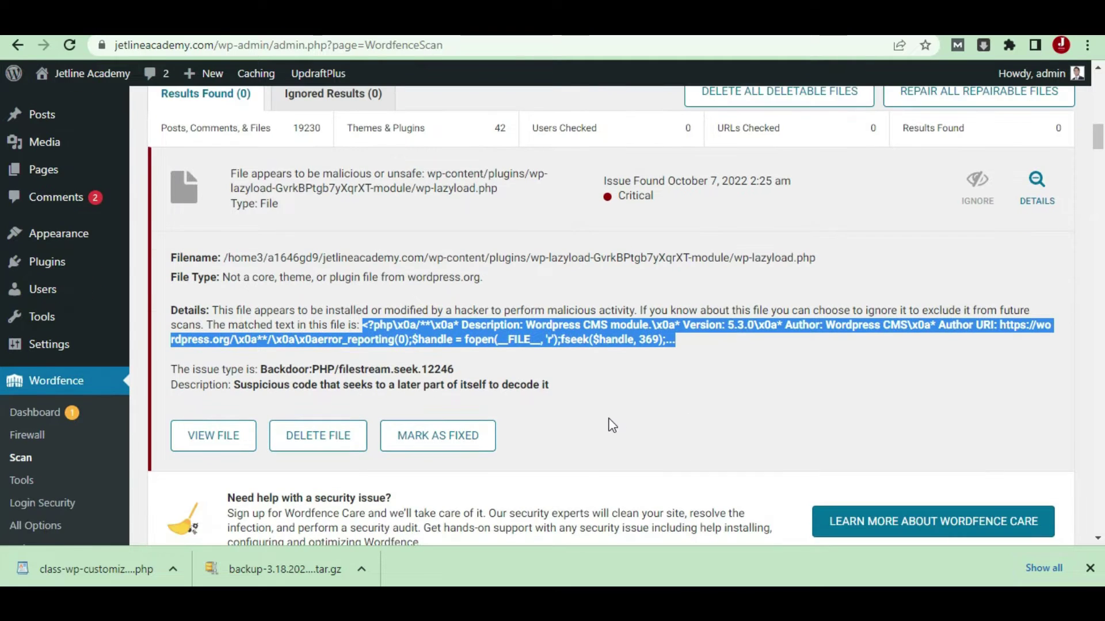
{"action": "left_click", "coordinate": [217, 436]}
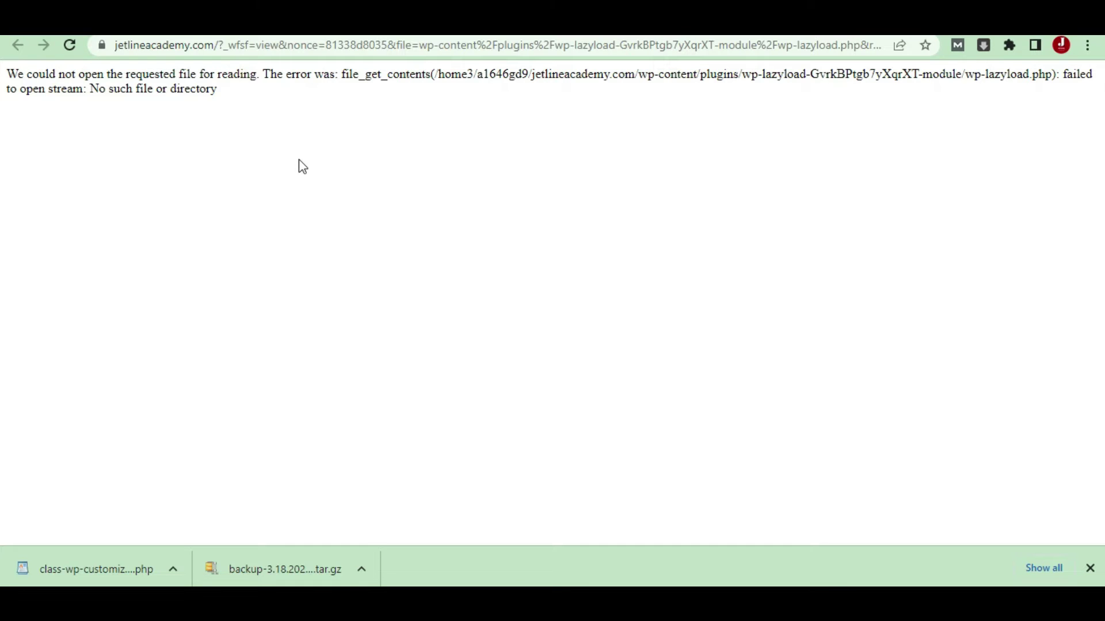
Step: Return to the wp-lazyload.php result on the Wordfence Scan page and highlight the end of its file path
{"action": "key", "text": "alt+Left"}
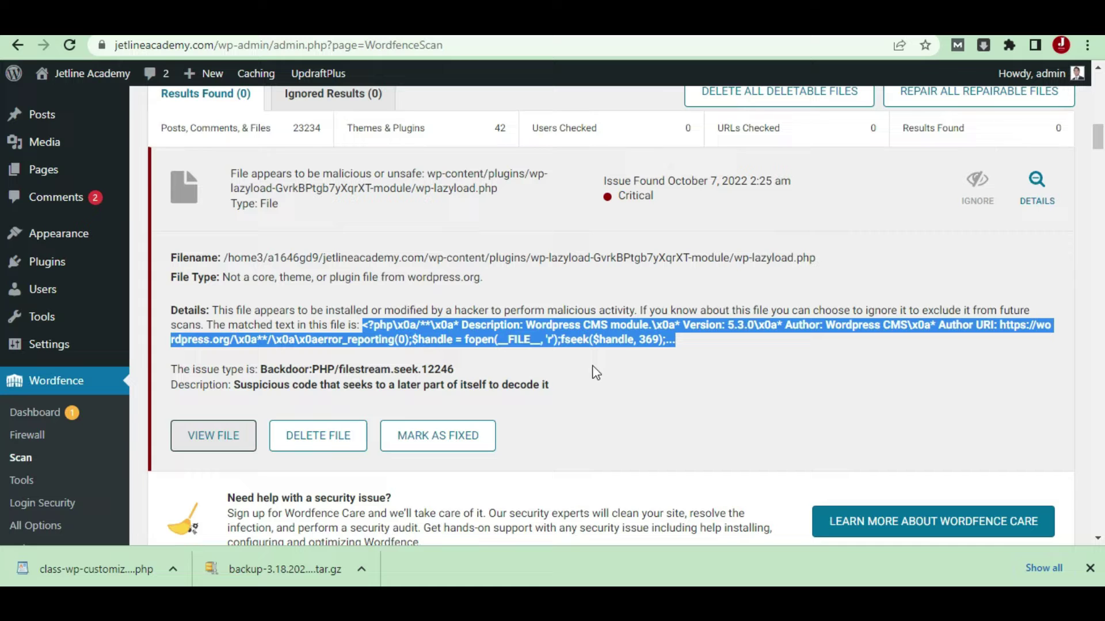
{"action": "left_click_drag", "start_coordinate": [740, 259], "coordinate": [797, 259]}
{"action": "key", "text": "alt+Right"}
{"action": "key", "text": "alt+Left"}
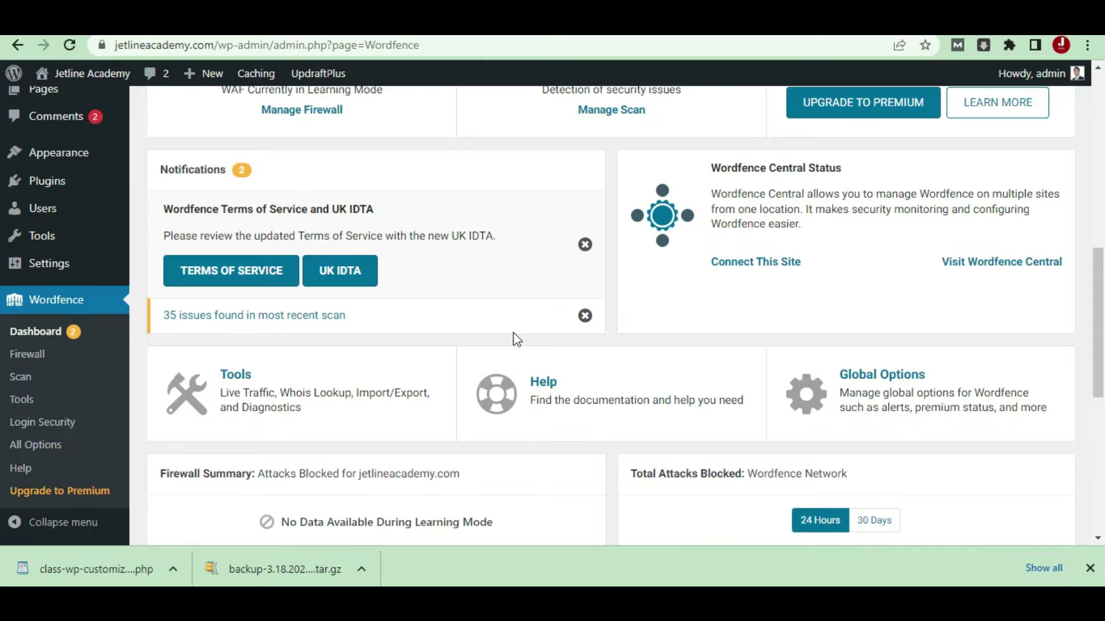
Step: Examine the running Wordfence scan's progress stages and results area on the Scan page
{"action": "scroll", "coordinate": [547, 342], "scroll_direction": "up", "scroll_amount": 5}
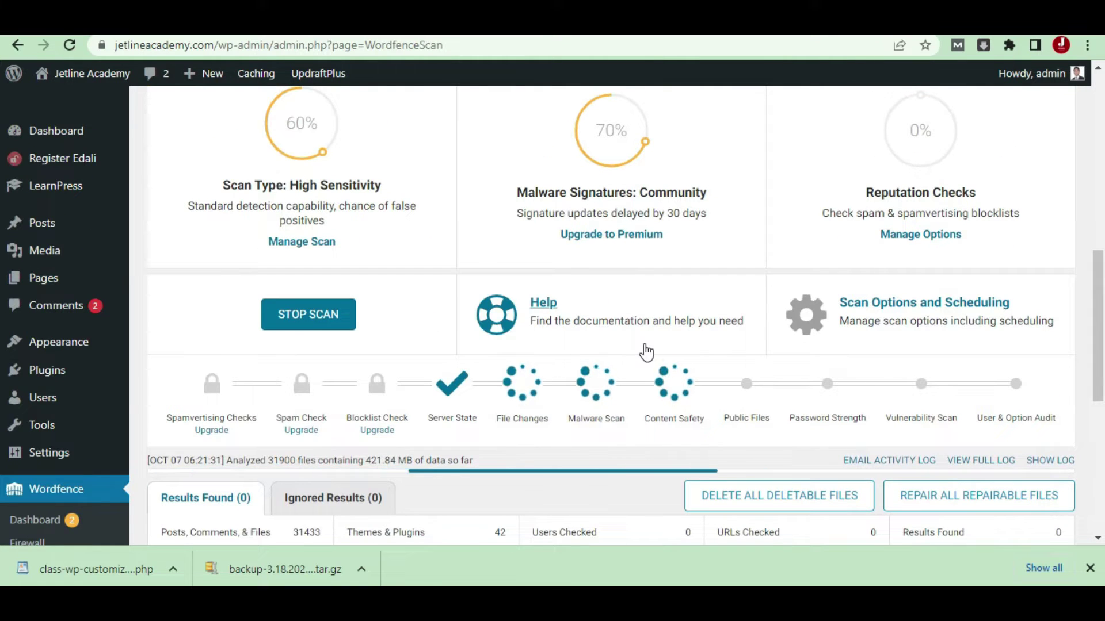
{"action": "scroll", "coordinate": [648, 413], "scroll_direction": "up", "scroll_amount": 2}
{"action": "scroll", "coordinate": [649, 413], "scroll_direction": "down", "scroll_amount": 3}
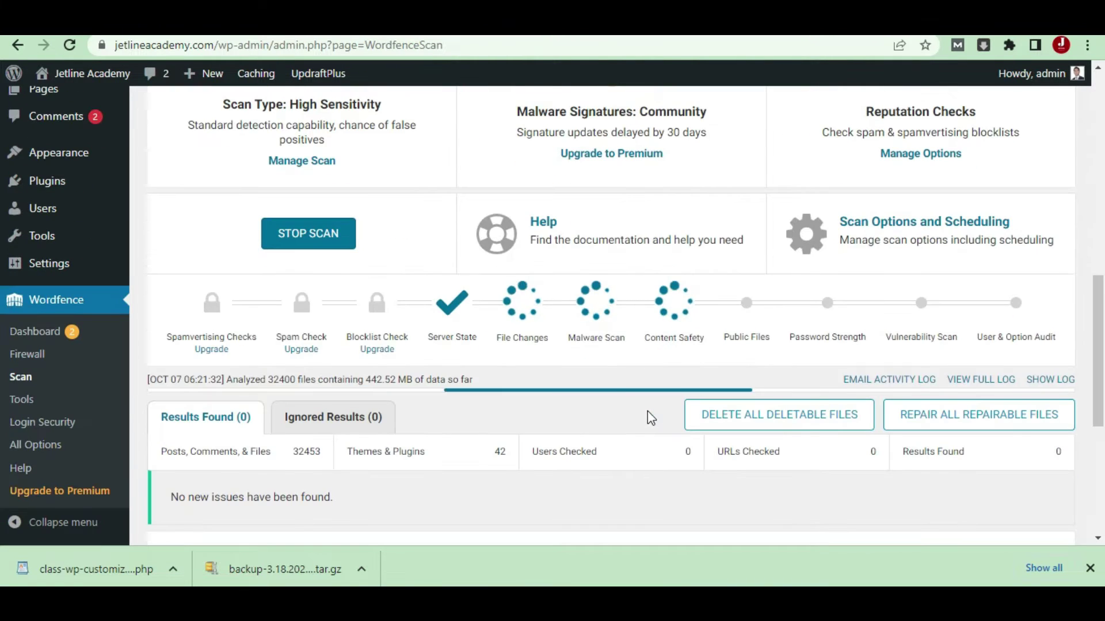
{"action": "scroll", "coordinate": [650, 418], "scroll_direction": "up", "scroll_amount": 2}
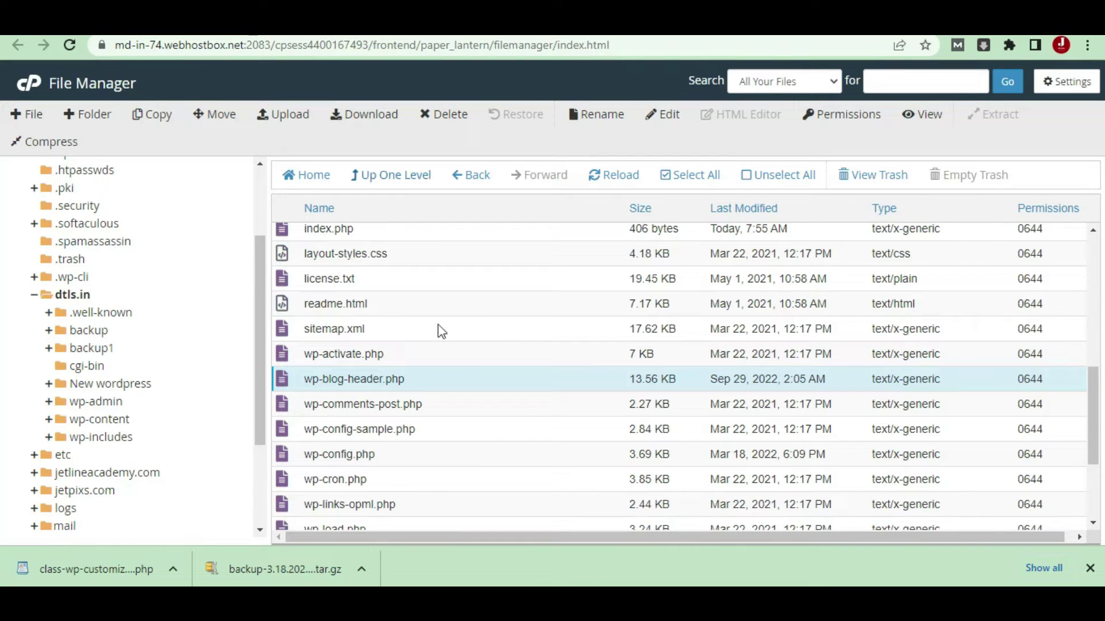
Step: Switch to the cPanel File Manager, look through the dtls.in folder and select its index.php file
{"action": "scroll", "coordinate": [588, 397], "scroll_direction": "up", "scroll_amount": 7}
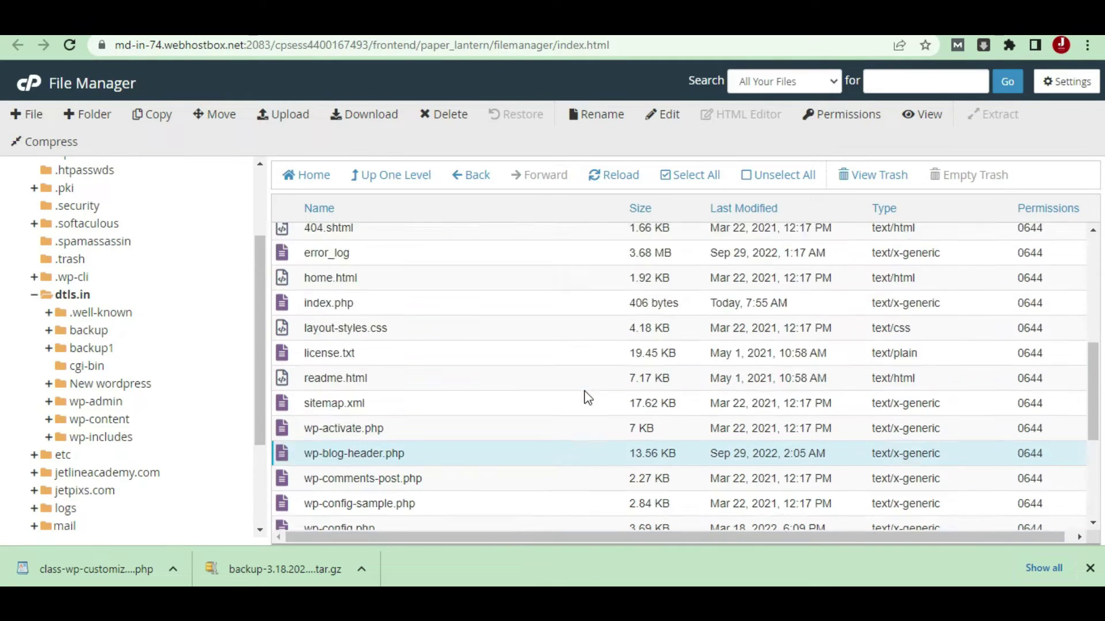
{"action": "scroll", "coordinate": [587, 397], "scroll_direction": "down", "scroll_amount": 7}
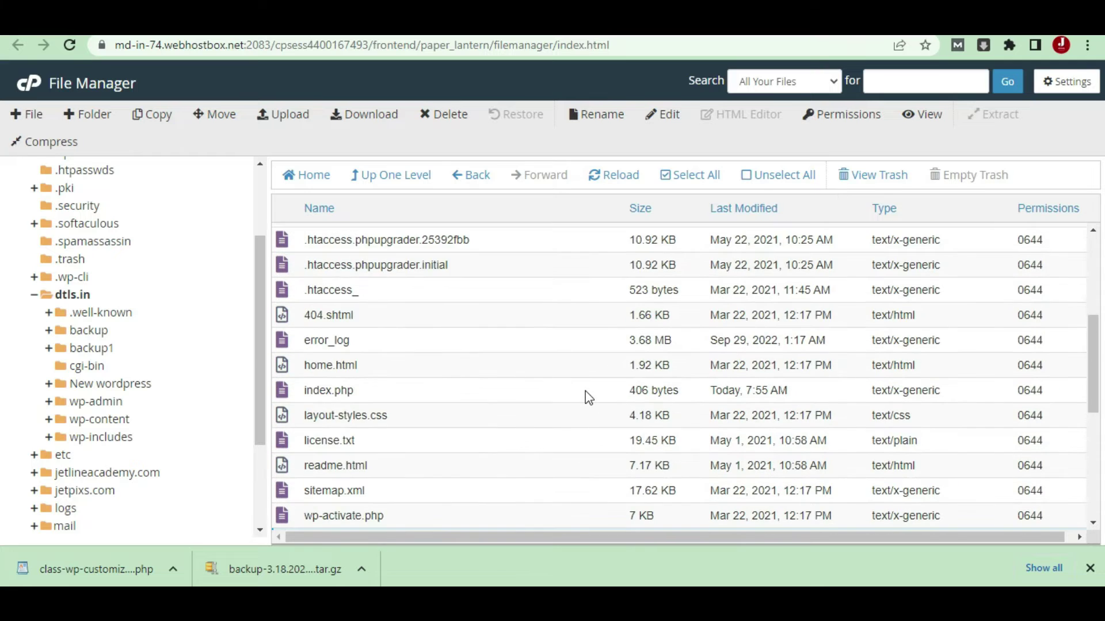
{"action": "scroll", "coordinate": [588, 397], "scroll_direction": "up", "scroll_amount": 7}
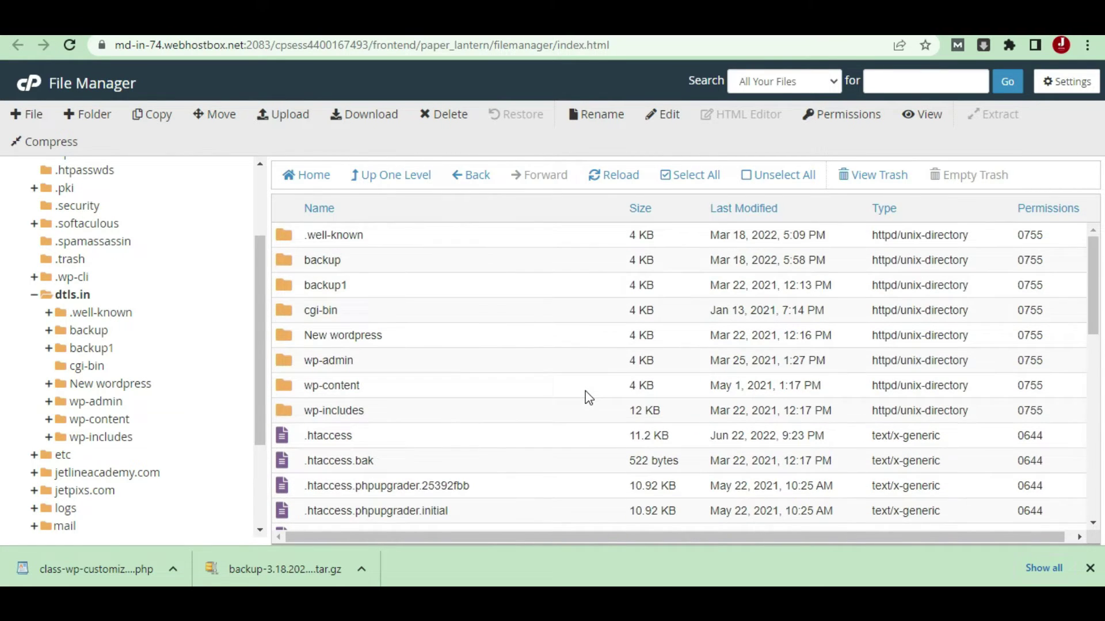
{"action": "scroll", "coordinate": [588, 397], "scroll_direction": "down", "scroll_amount": 7}
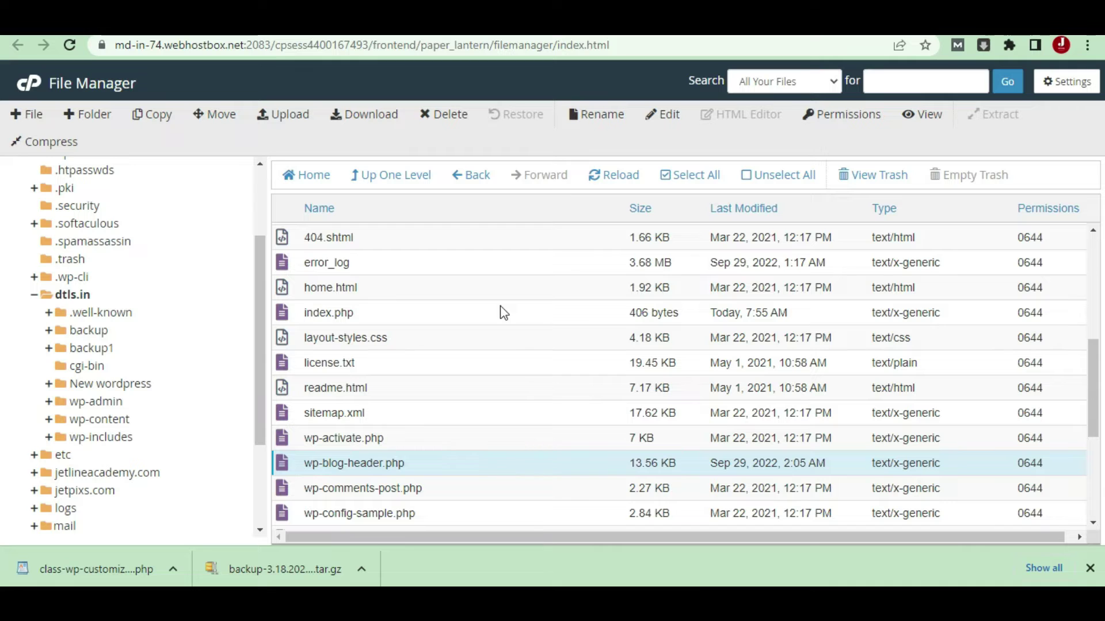
{"action": "left_click", "coordinate": [501, 308]}
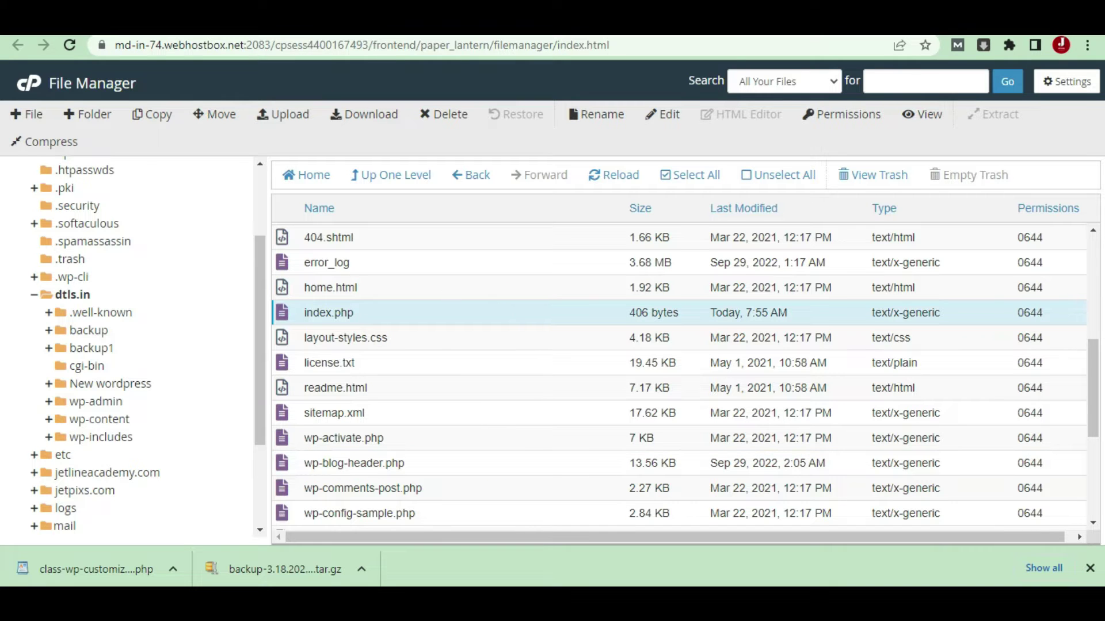
Step: Highlight the nsrids.org/index.php path in scanreport.txt and return to the File Manager
{"action": "key", "text": "ctrl+Tab"}
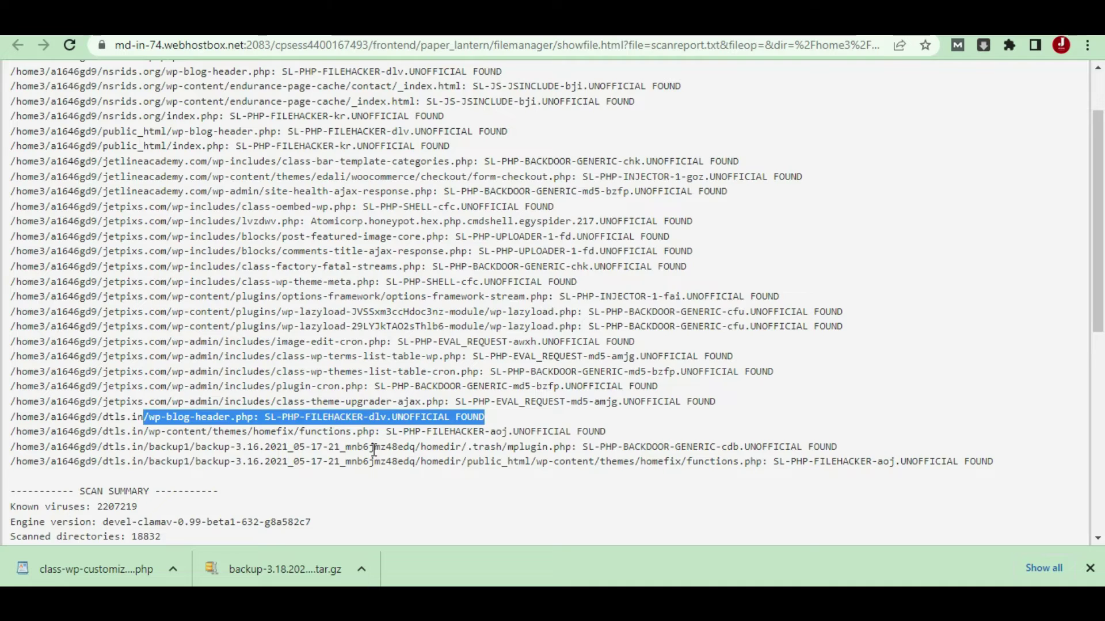
{"action": "scroll", "coordinate": [374, 449], "scroll_direction": "up", "scroll_amount": 2}
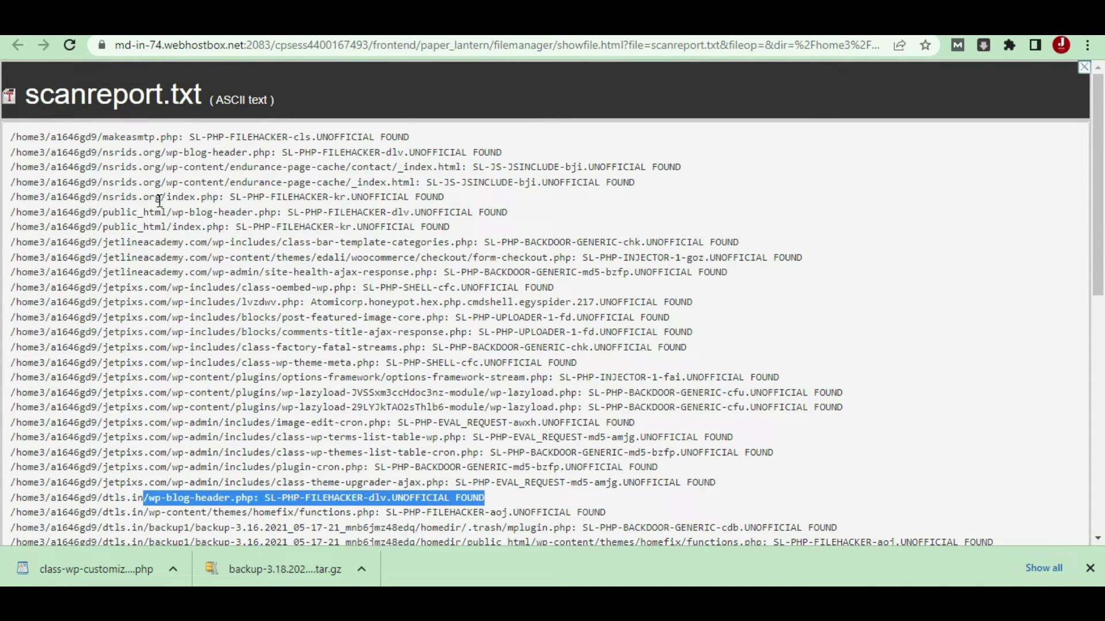
{"action": "left_click_drag", "start_coordinate": [104, 197], "coordinate": [213, 198]}
{"action": "key", "text": "alt+Left"}
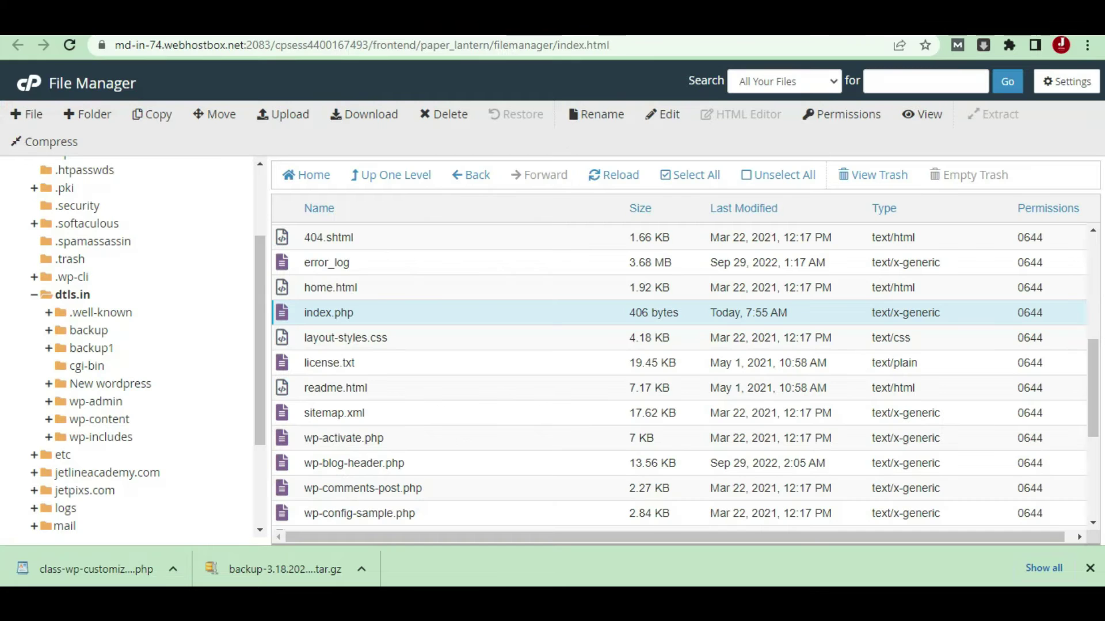
Step: Collapse the dtls.in folder tree, open the nsrids.org folder and look through its files for index.php
{"action": "left_click", "coordinate": [34, 295]}
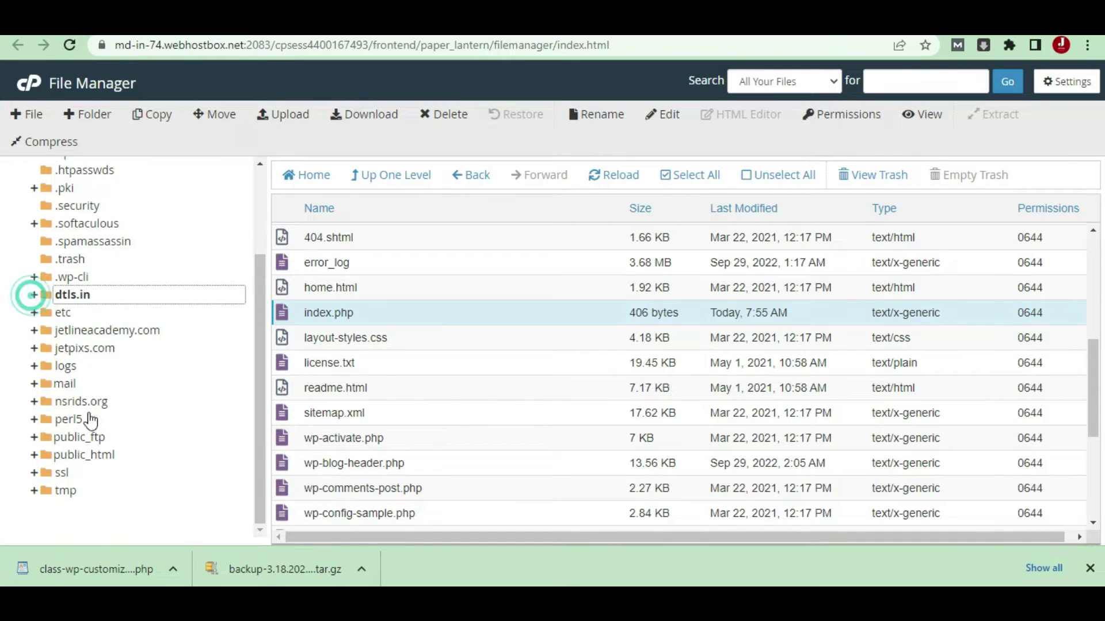
{"action": "left_click", "coordinate": [34, 402]}
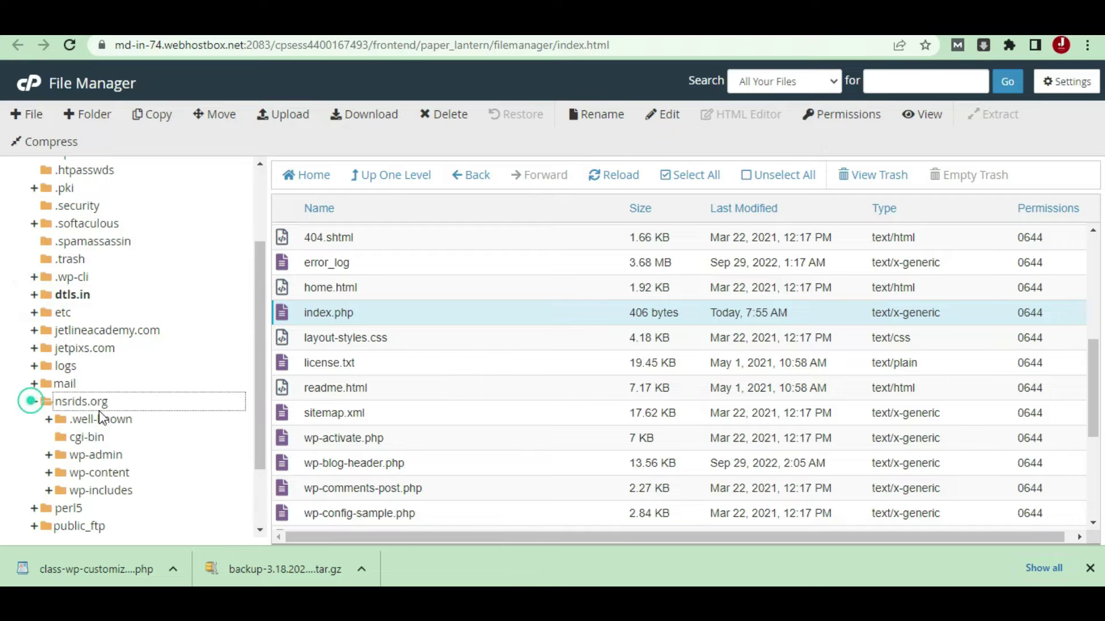
{"action": "left_click", "coordinate": [105, 401]}
{"action": "scroll", "coordinate": [443, 408], "scroll_direction": "down", "scroll_amount": 5}
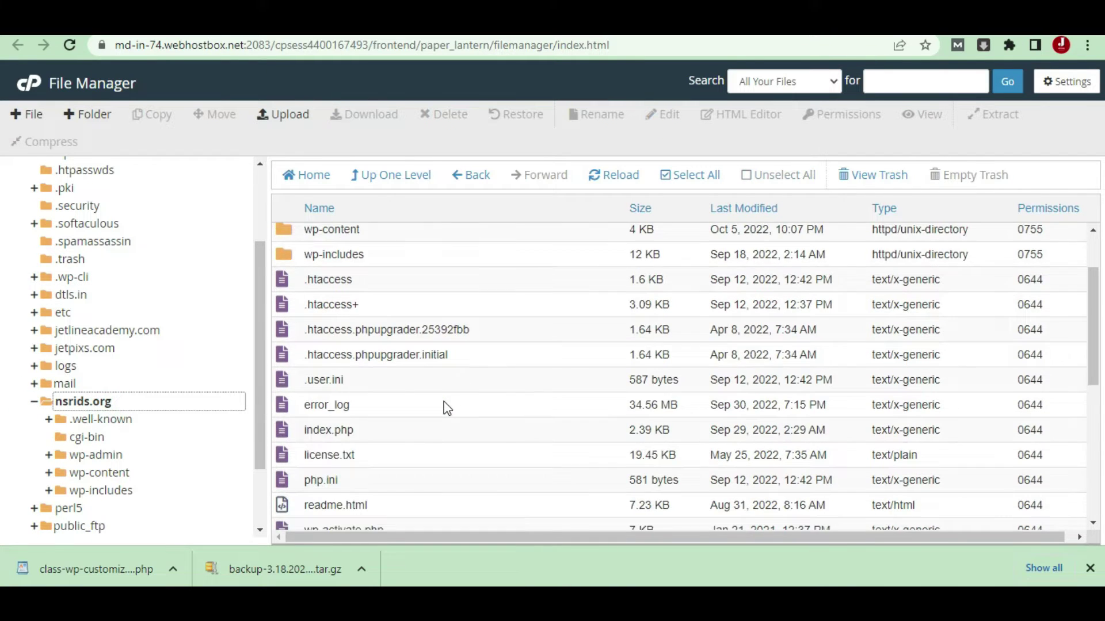
{"action": "scroll", "coordinate": [447, 408], "scroll_direction": "down", "scroll_amount": 2}
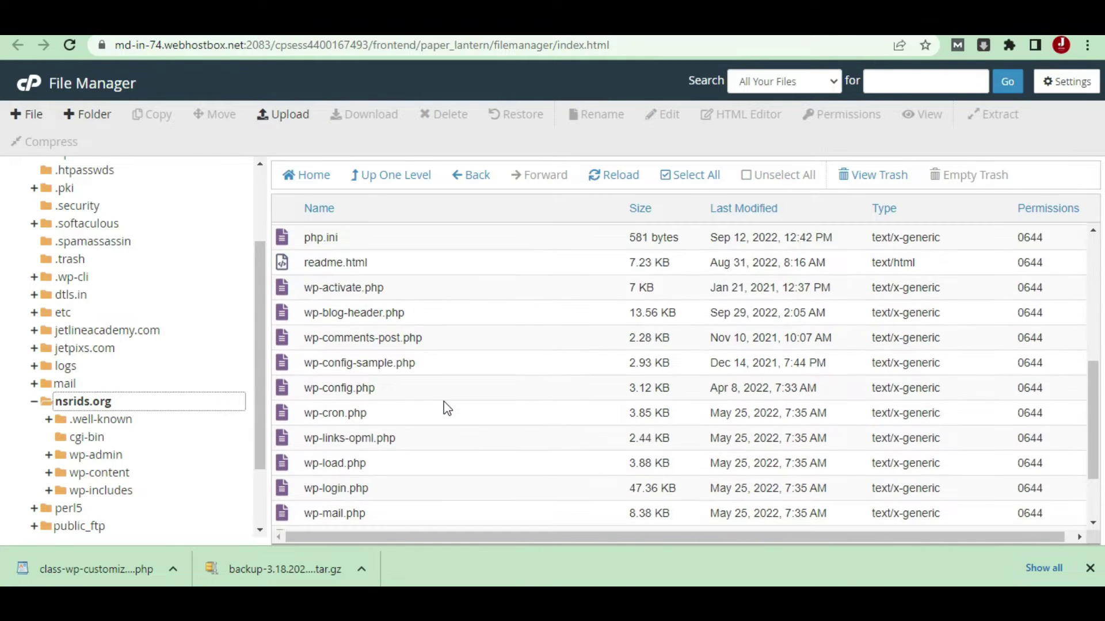
{"action": "scroll", "coordinate": [447, 408], "scroll_direction": "down", "scroll_amount": 2}
{"action": "scroll", "coordinate": [447, 409], "scroll_direction": "up", "scroll_amount": 5}
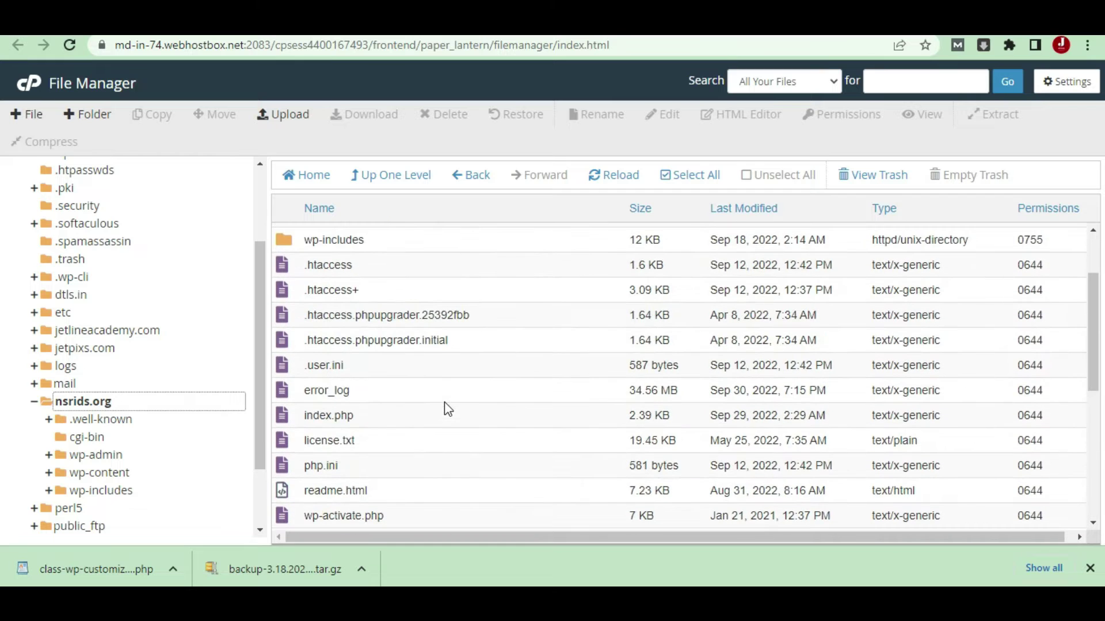
Step: Open the nsrids.org index.php file in the code editor, confirming the encoding prompt
{"action": "left_click", "coordinate": [389, 420]}
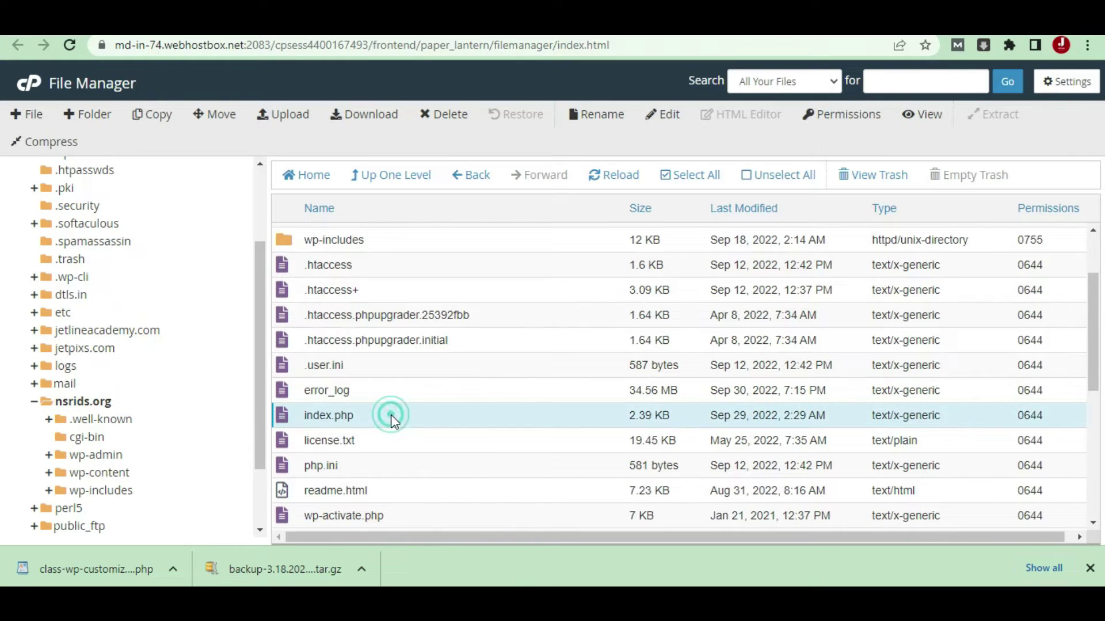
{"action": "right_click", "coordinate": [391, 422]}
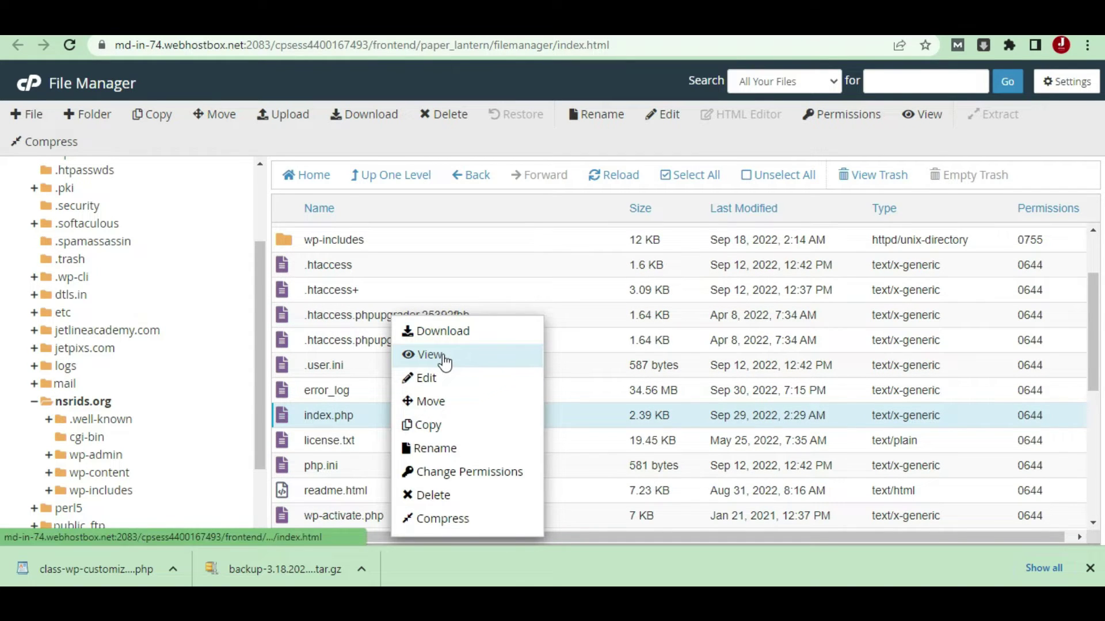
{"action": "left_click", "coordinate": [444, 377]}
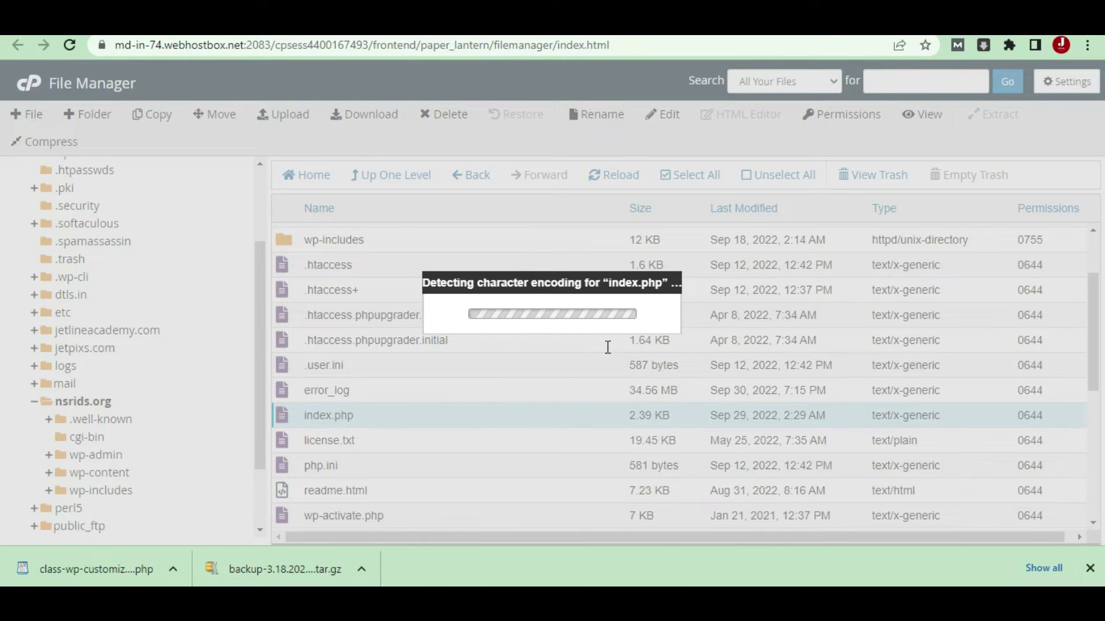
{"action": "left_click", "coordinate": [694, 429]}
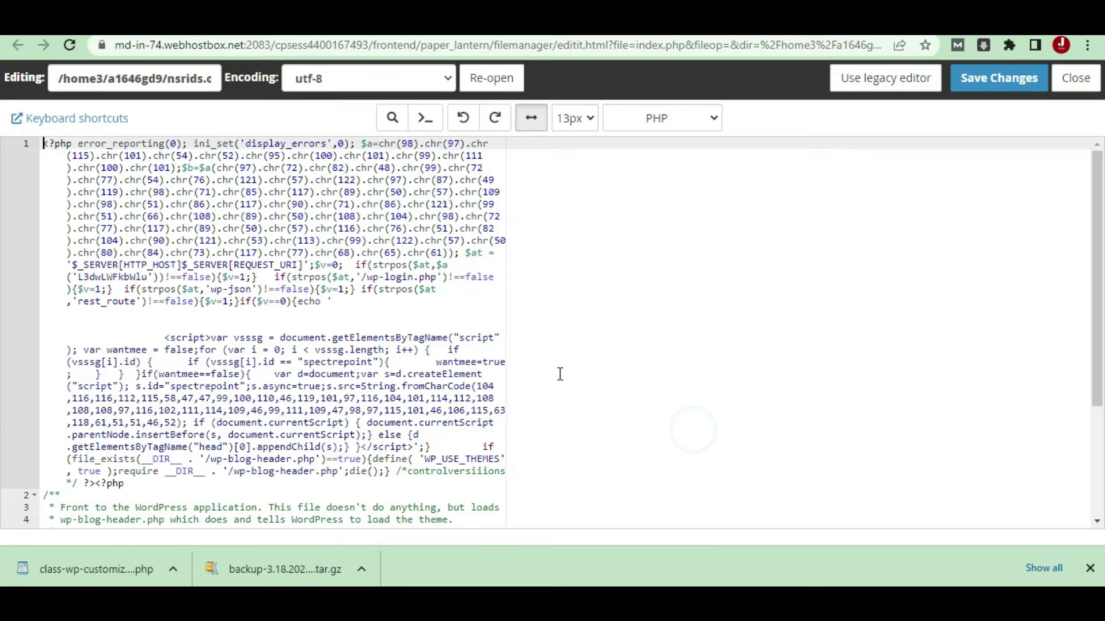
Step: Examine the injected PHP and script code above the standard WordPress comments in index.php
{"action": "scroll", "coordinate": [352, 389], "scroll_direction": "down", "scroll_amount": 3}
{"action": "scroll", "coordinate": [328, 380], "scroll_direction": "up", "scroll_amount": 3}
{"action": "scroll", "coordinate": [359, 340], "scroll_direction": "down", "scroll_amount": 1}
{"action": "scroll", "coordinate": [359, 340], "scroll_direction": "up", "scroll_amount": 1}
{"action": "scroll", "coordinate": [482, 344], "scroll_direction": "down", "scroll_amount": 2}
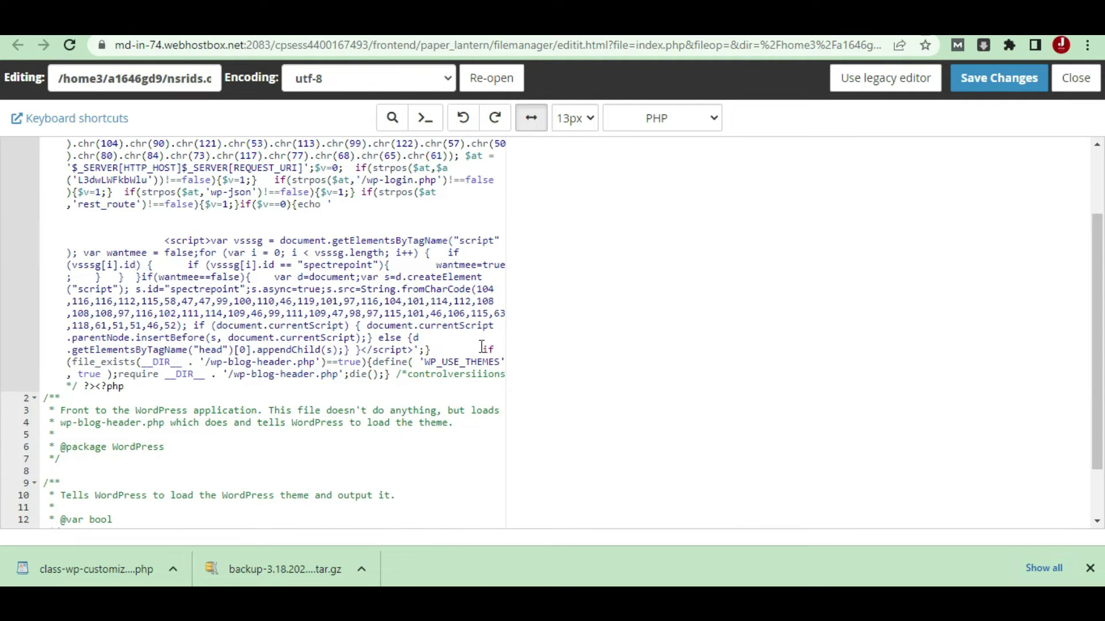
{"action": "scroll", "coordinate": [482, 347], "scroll_direction": "up", "scroll_amount": 2}
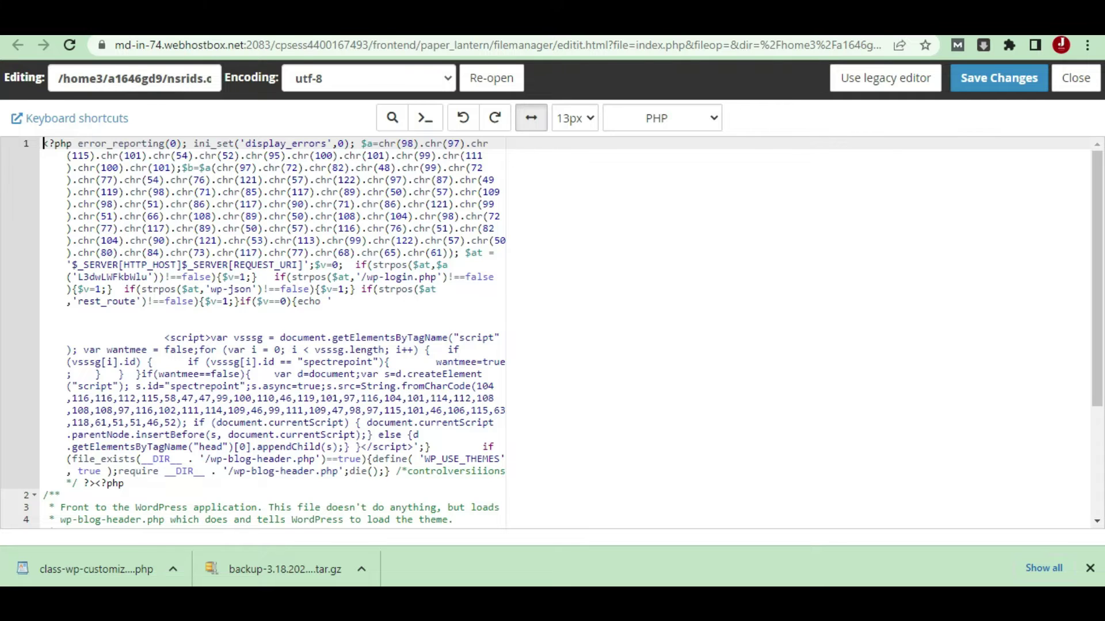
Step: Search Google for "wordpress github" in a new tab and open the WordPress/WordPress repository in its own tab
{"action": "key", "text": "ctrl+Tab"}
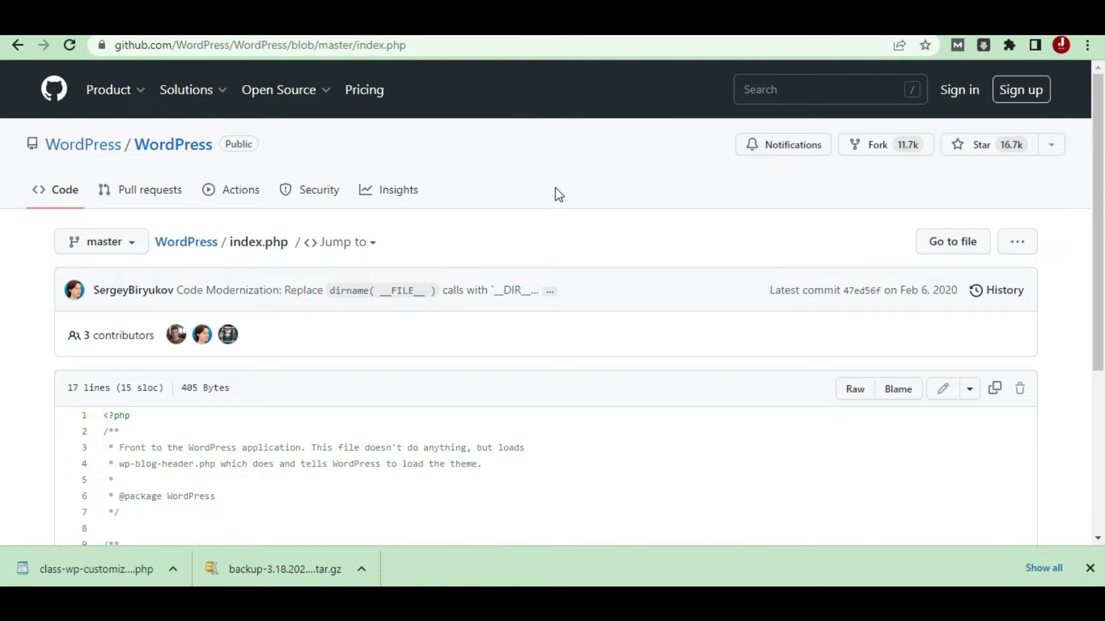
{"action": "key", "text": "ctrl+t"}
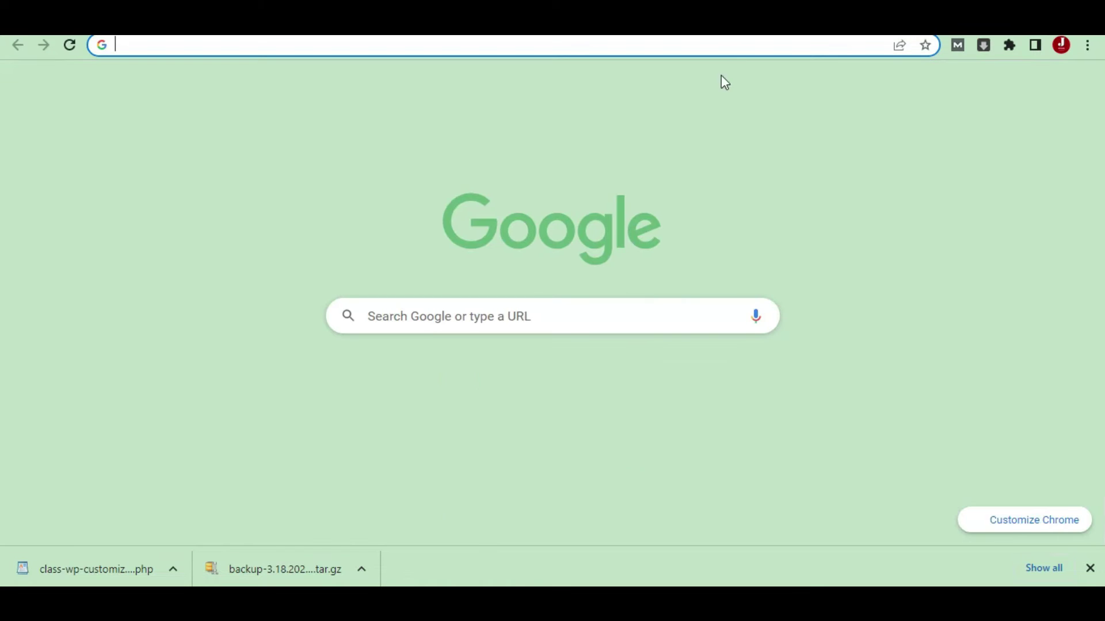
{"action": "left_click", "coordinate": [726, 47]}
{"action": "type", "text": "wordpress"}
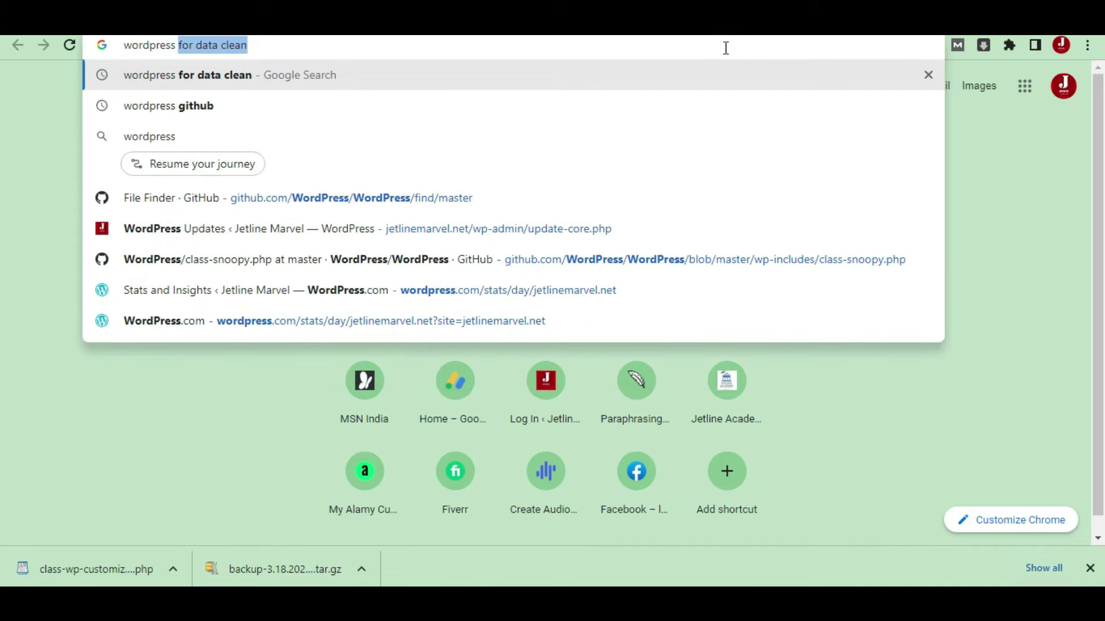
{"action": "key", "text": "Down"}
{"action": "key", "text": "Return"}
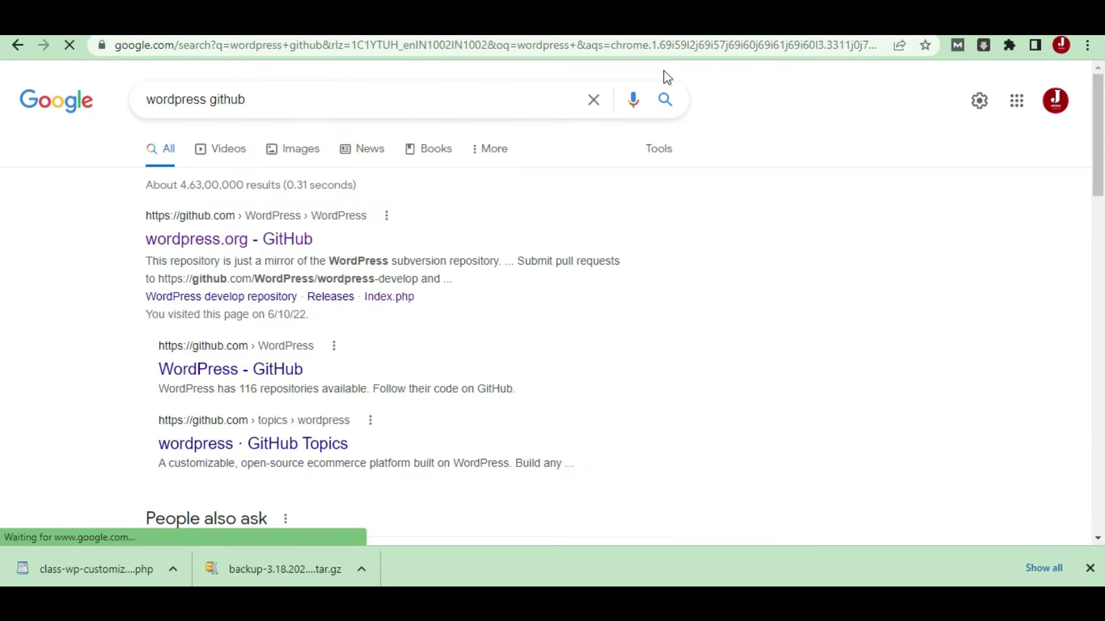
{"action": "right_click", "coordinate": [270, 241]}
{"action": "left_click", "coordinate": [325, 249]}
{"action": "left_click", "coordinate": [874, 20]}
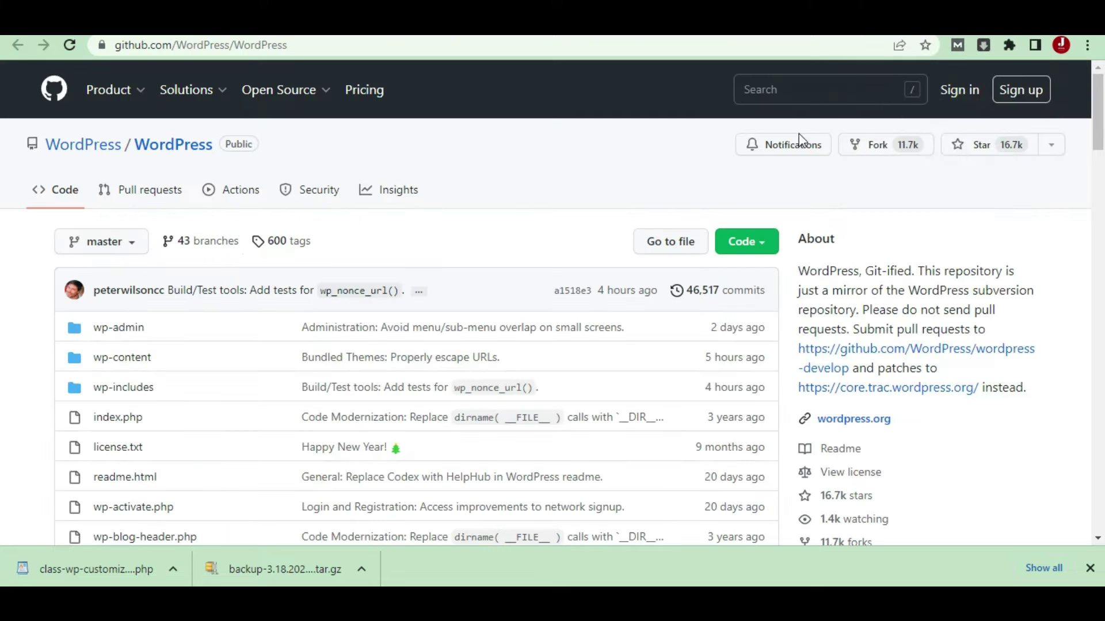
Step: Look through the root folders and files of the WordPress GitHub repository
{"action": "scroll", "coordinate": [31, 416], "scroll_direction": "down", "scroll_amount": 1}
{"action": "scroll", "coordinate": [32, 422], "scroll_direction": "down", "scroll_amount": 2}
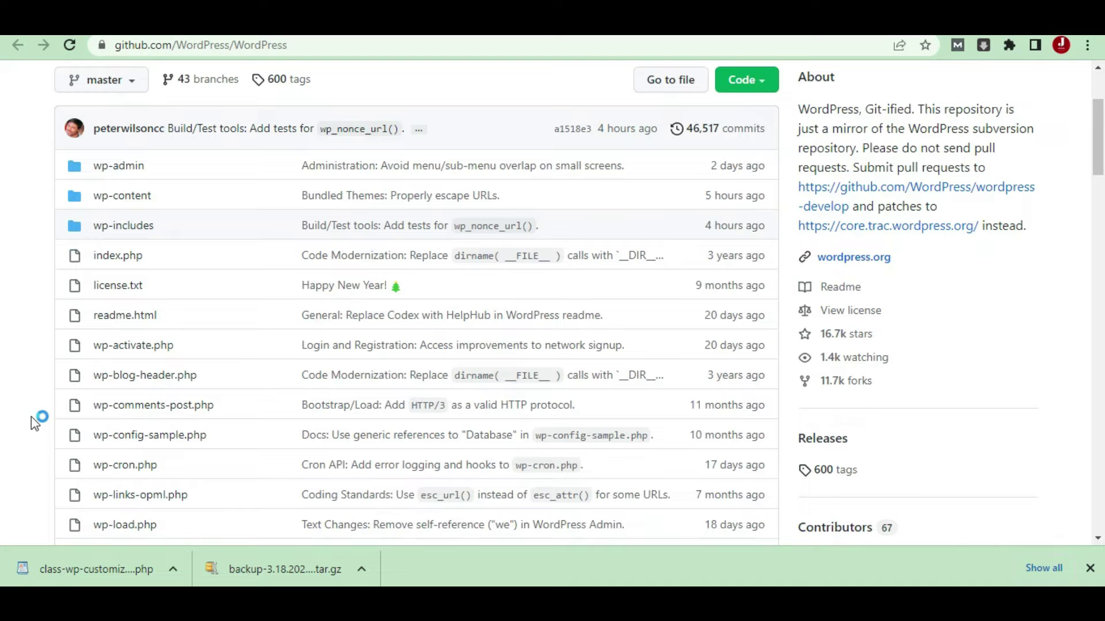
{"action": "scroll", "coordinate": [31, 420], "scroll_direction": "down", "scroll_amount": 4}
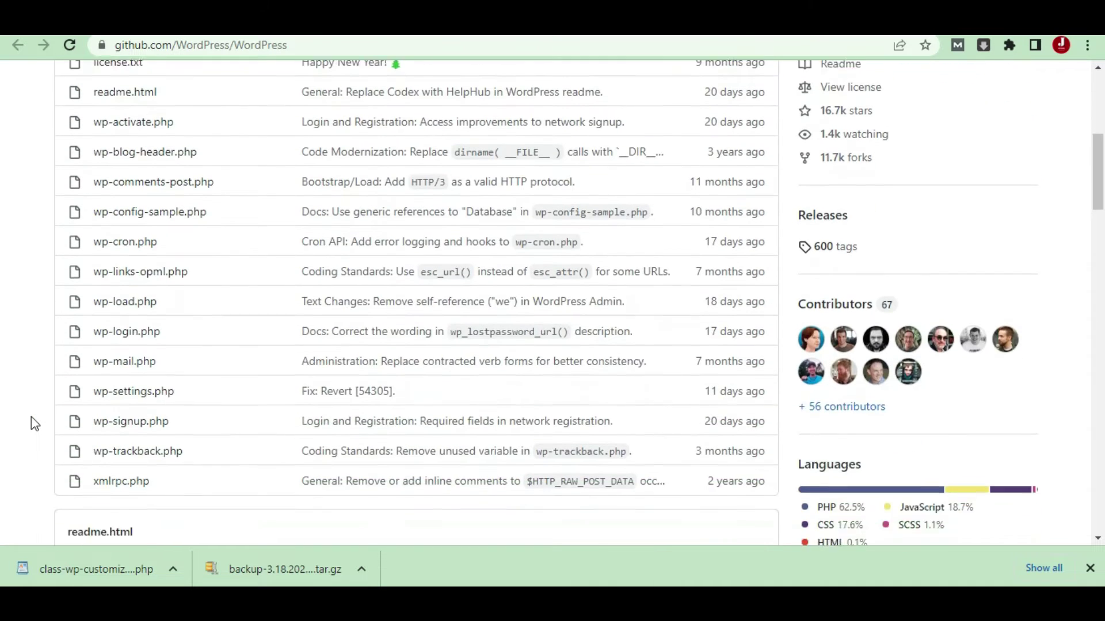
{"action": "scroll", "coordinate": [32, 420], "scroll_direction": "up", "scroll_amount": 1}
{"action": "scroll", "coordinate": [31, 417], "scroll_direction": "up", "scroll_amount": 2}
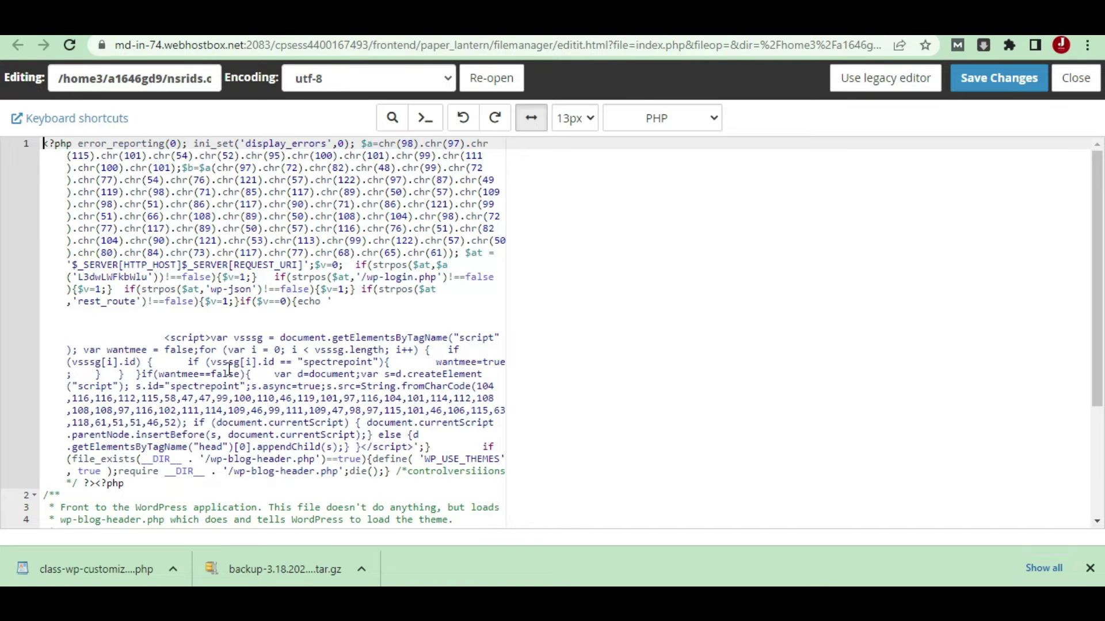
Step: Return to the nsrids.org index.php editor, highlight the original WordPress code from line 2 to 16, and revisit the opening PHP line
{"action": "scroll", "coordinate": [259, 408], "scroll_direction": "down", "scroll_amount": 2}
{"action": "left_click_drag", "start_coordinate": [352, 520], "coordinate": [49, 353]}
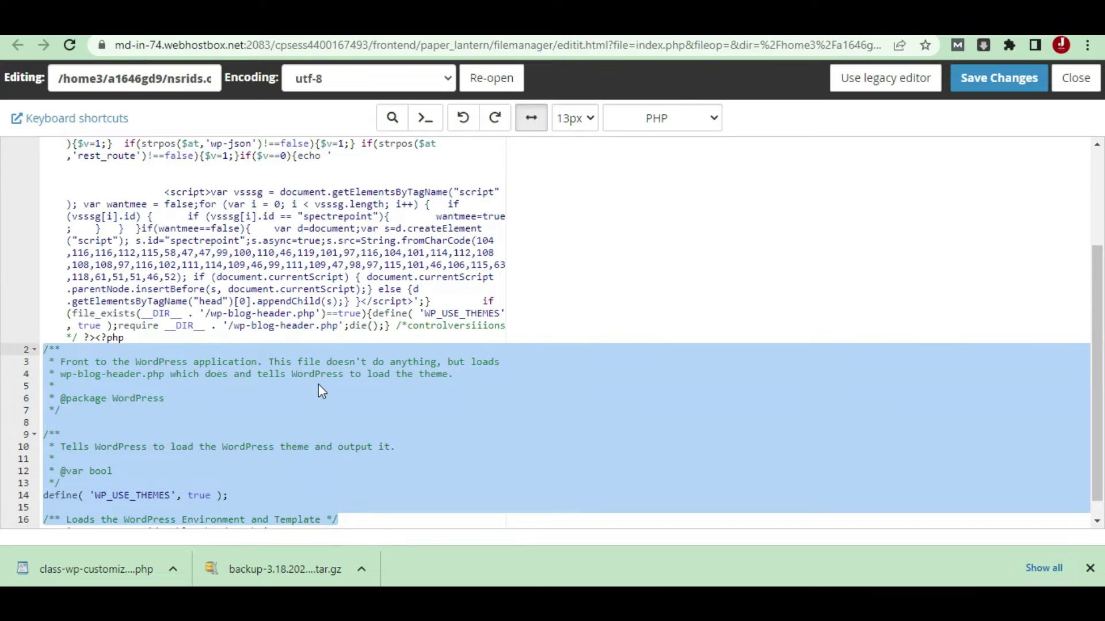
{"action": "scroll", "coordinate": [319, 384], "scroll_direction": "up", "scroll_amount": 2}
{"action": "double_click", "coordinate": [64, 143]}
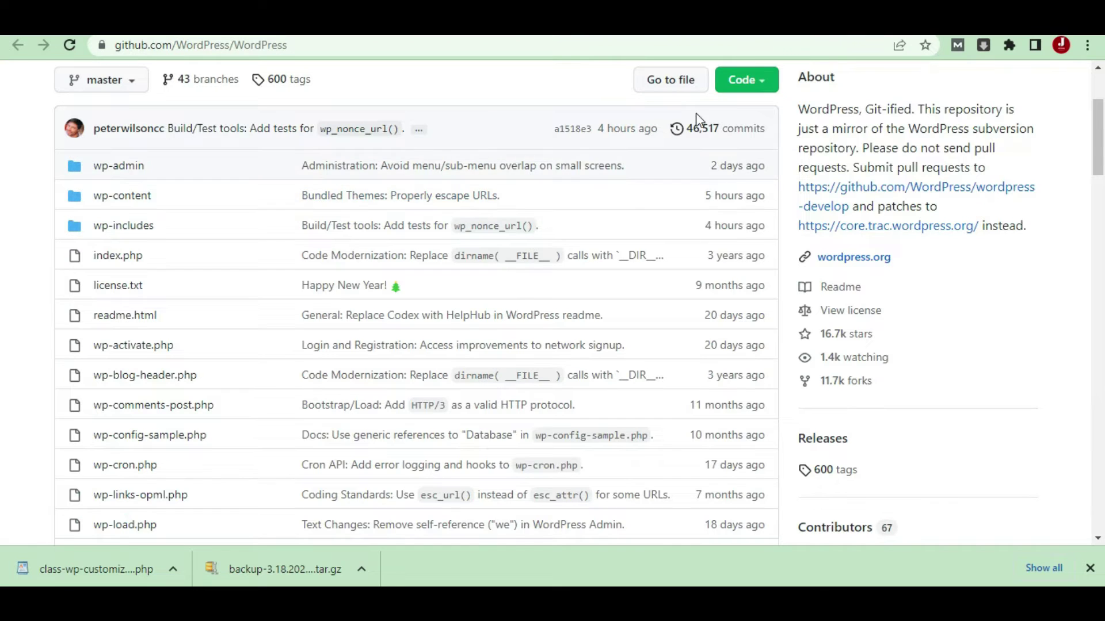
Step: Search the WordPress repository's files for "index", open the root index.php and highlight its code from line 17 up to line 1
{"action": "scroll", "coordinate": [699, 184], "scroll_direction": "up", "scroll_amount": 3}
{"action": "left_click", "coordinate": [678, 249]}
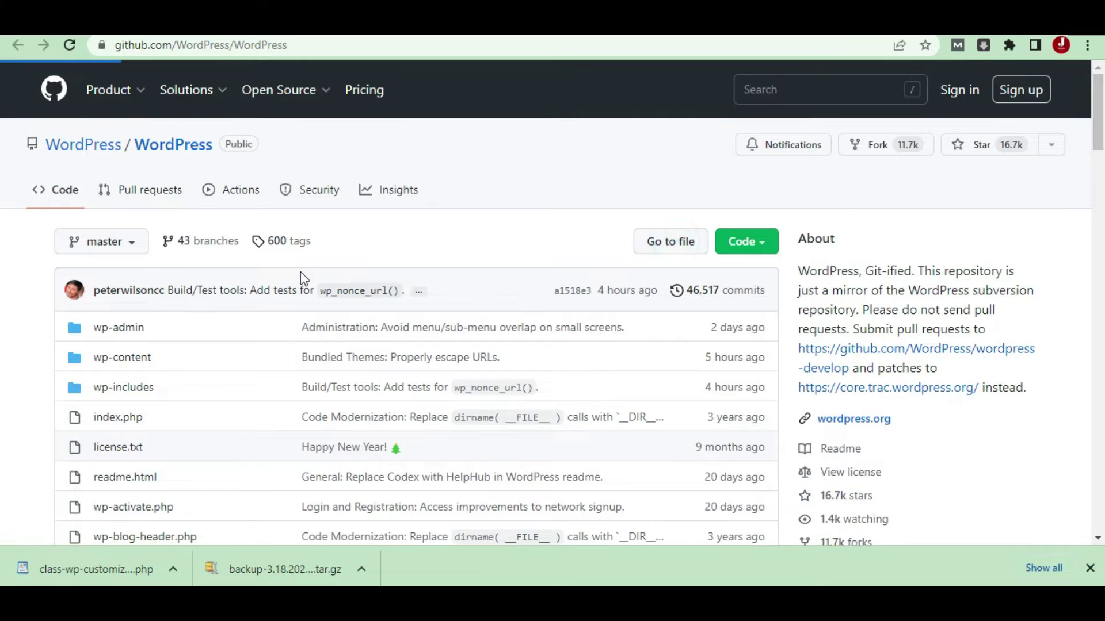
{"action": "left_click", "coordinate": [296, 240]}
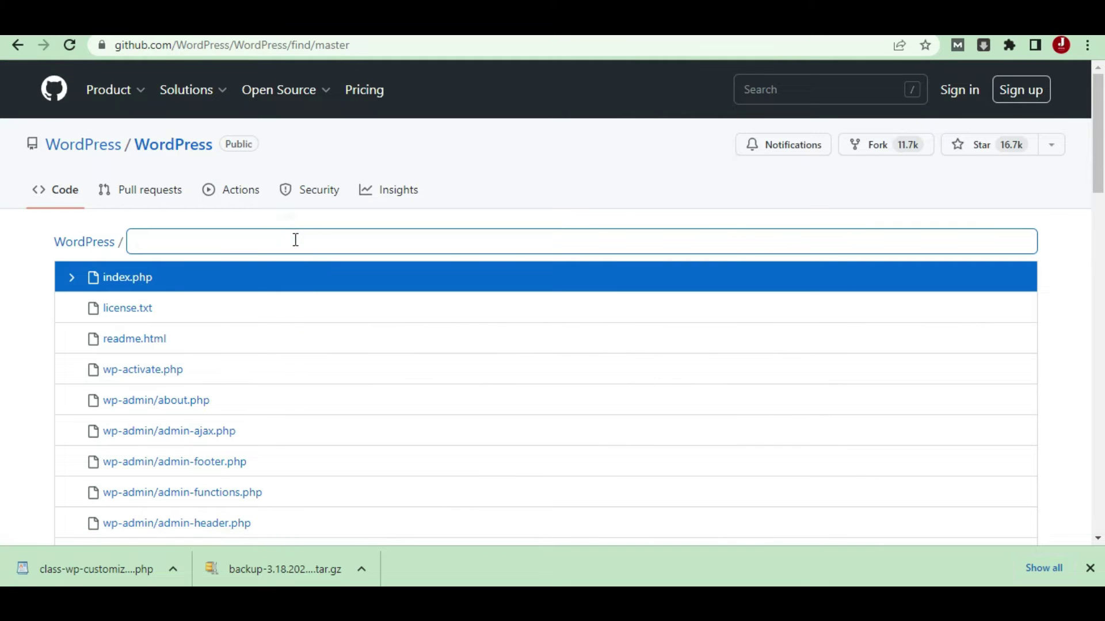
{"action": "type", "text": "index"}
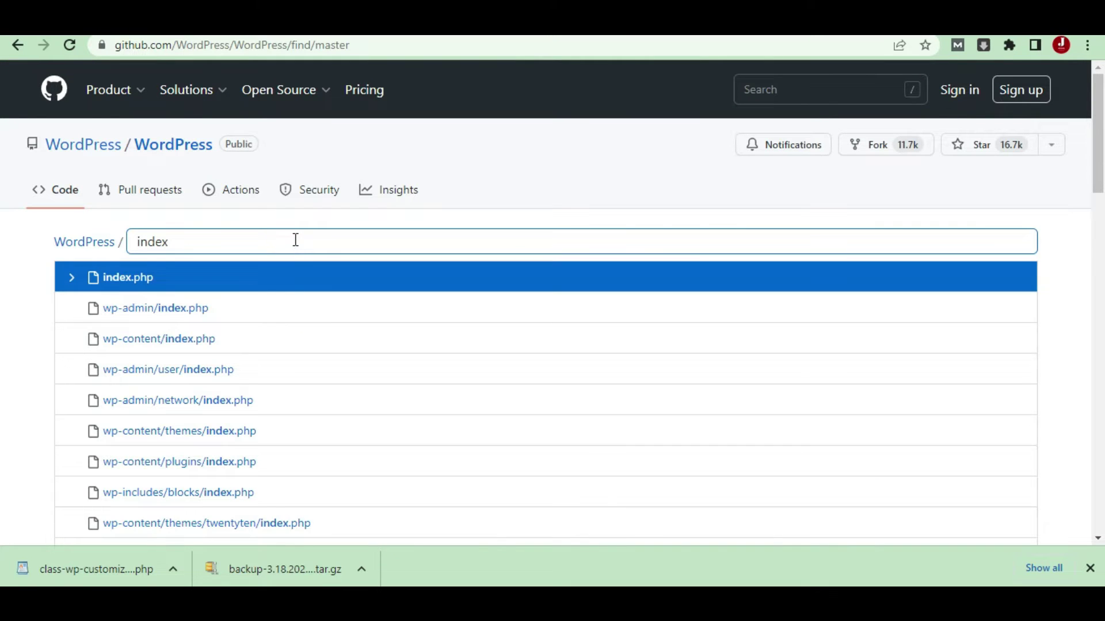
{"action": "left_click", "coordinate": [286, 281]}
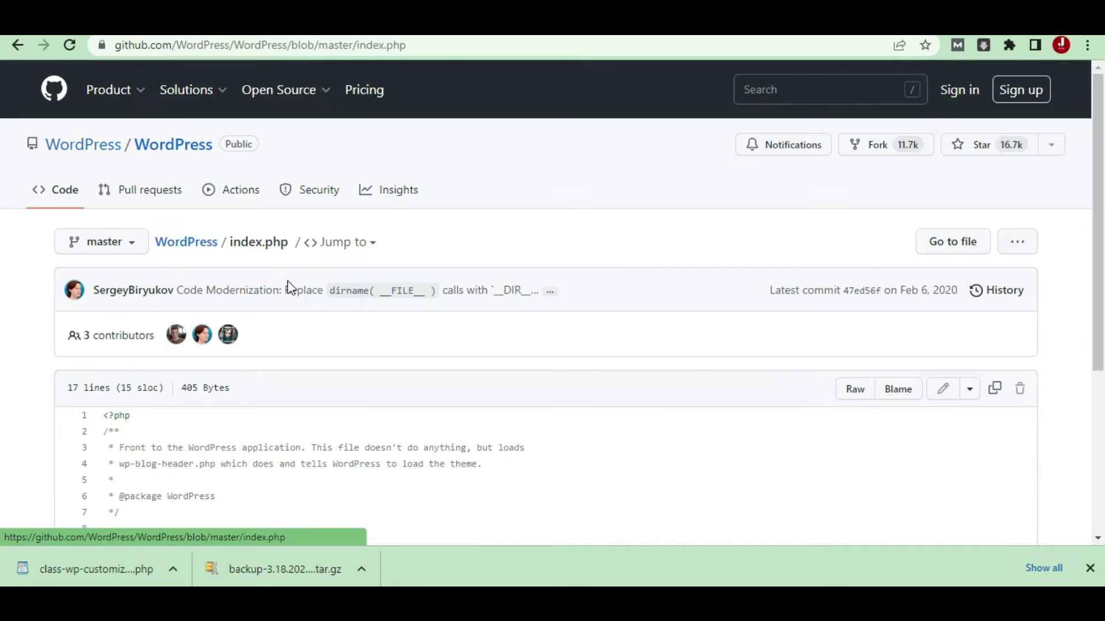
{"action": "scroll", "coordinate": [469, 409], "scroll_direction": "down", "scroll_amount": 5}
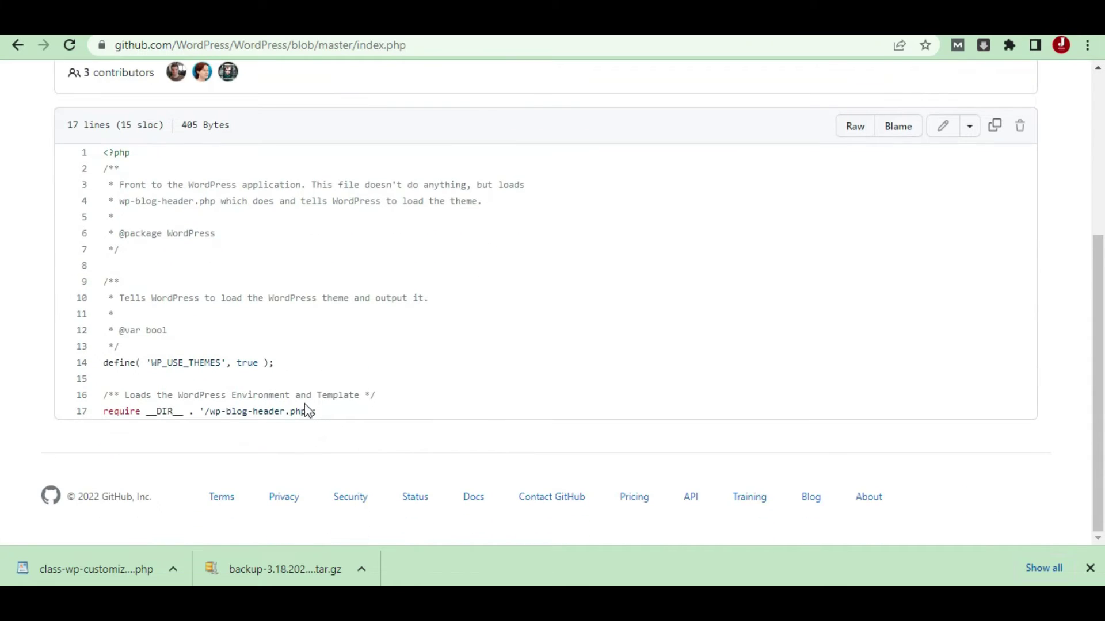
{"action": "left_click_drag", "start_coordinate": [332, 414], "coordinate": [105, 151]}
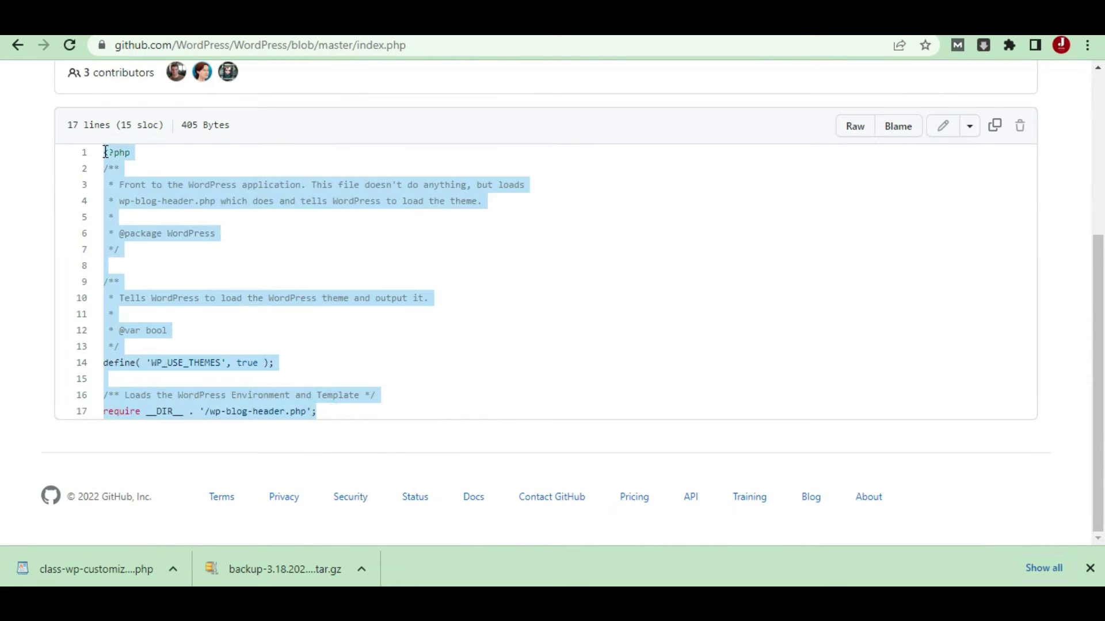
Step: Return to the nsrids.org index.php editor and highlight the injected code on line 1, starting after the first opening PHP tag
{"action": "left_click", "coordinate": [326, 36]}
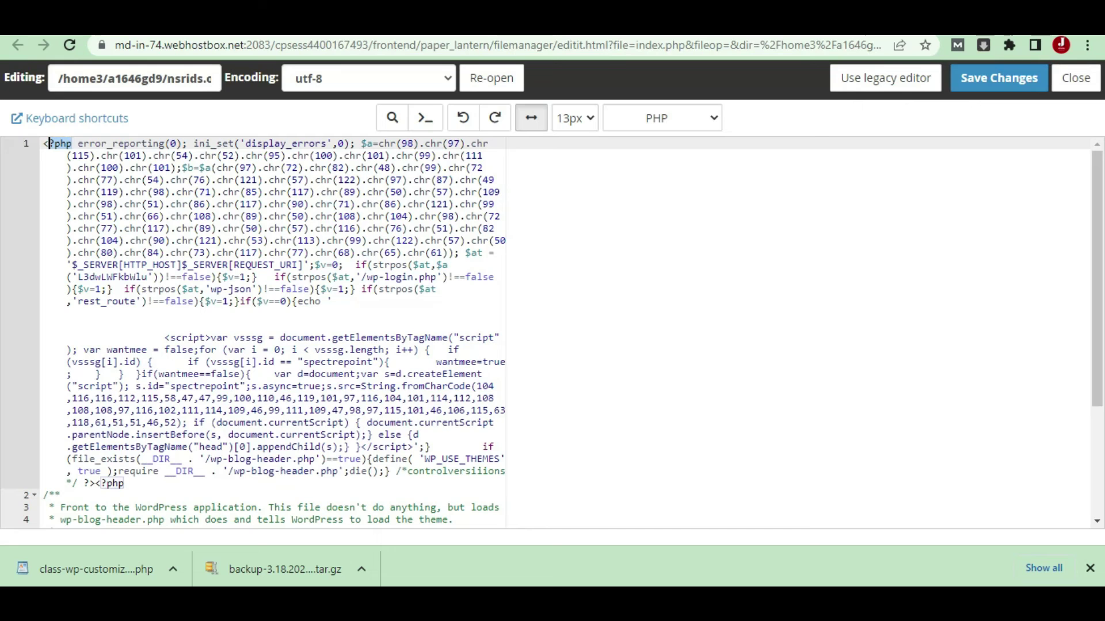
{"action": "scroll", "coordinate": [372, 345], "scroll_direction": "down", "scroll_amount": 2}
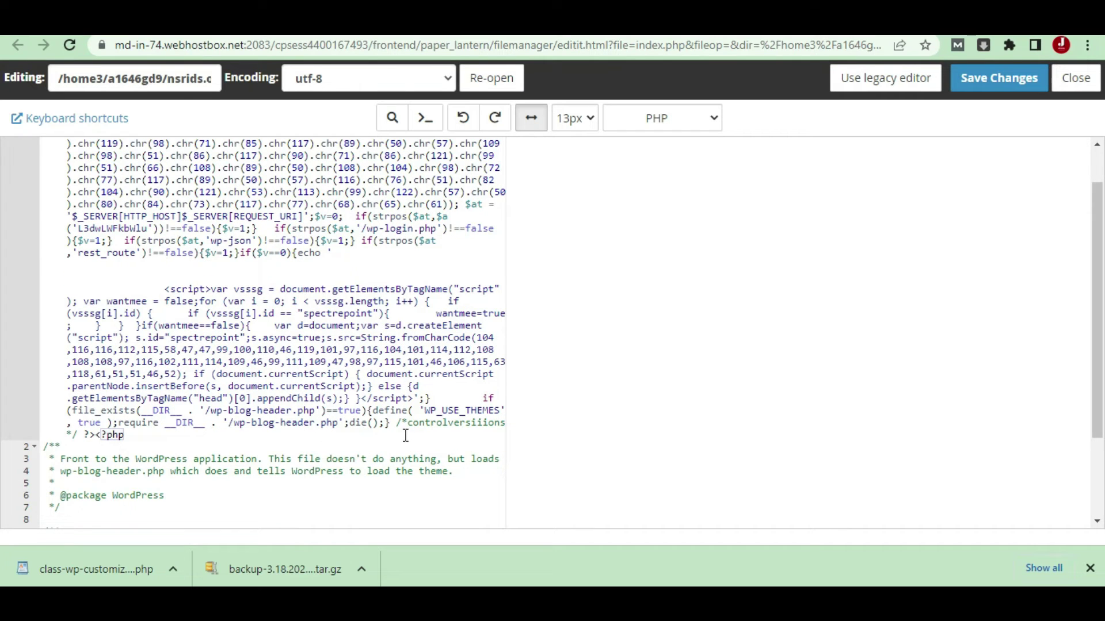
{"action": "scroll", "coordinate": [151, 406], "scroll_direction": "up", "scroll_amount": 2}
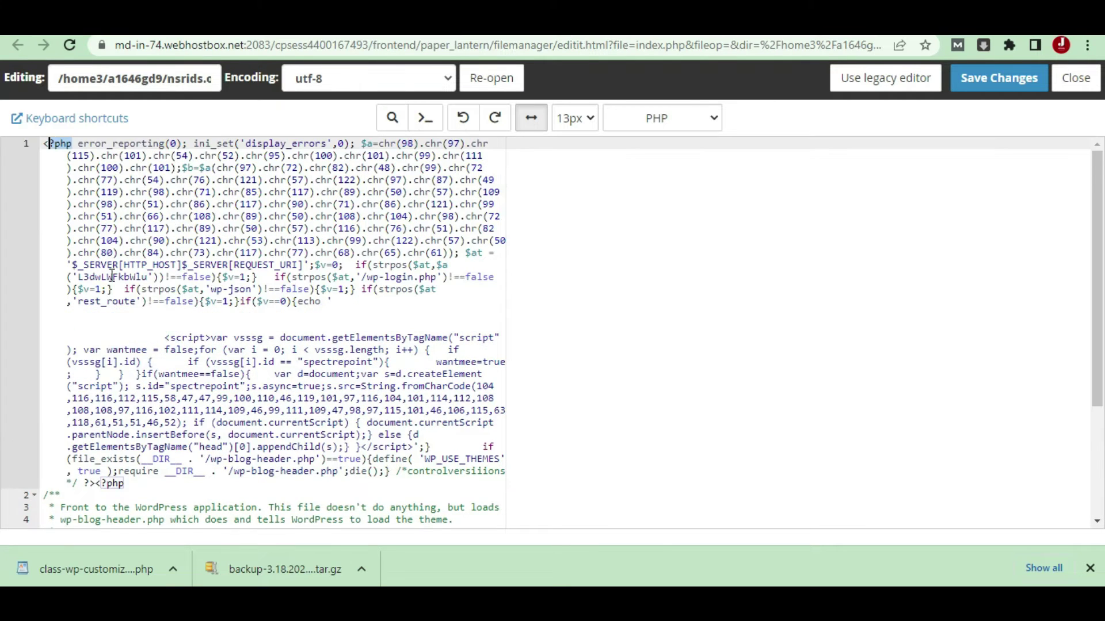
{"action": "left_click", "coordinate": [111, 241]}
{"action": "left_click_drag", "start_coordinate": [76, 143], "coordinate": [95, 205]}
{"action": "left_click_drag", "start_coordinate": [111, 259], "coordinate": [146, 485]}
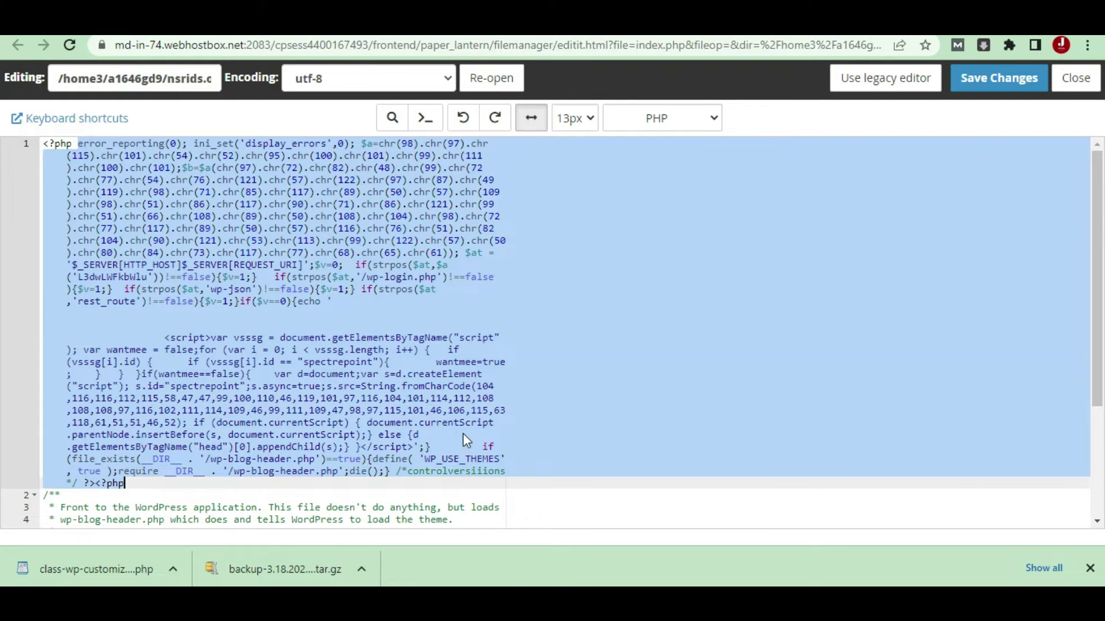
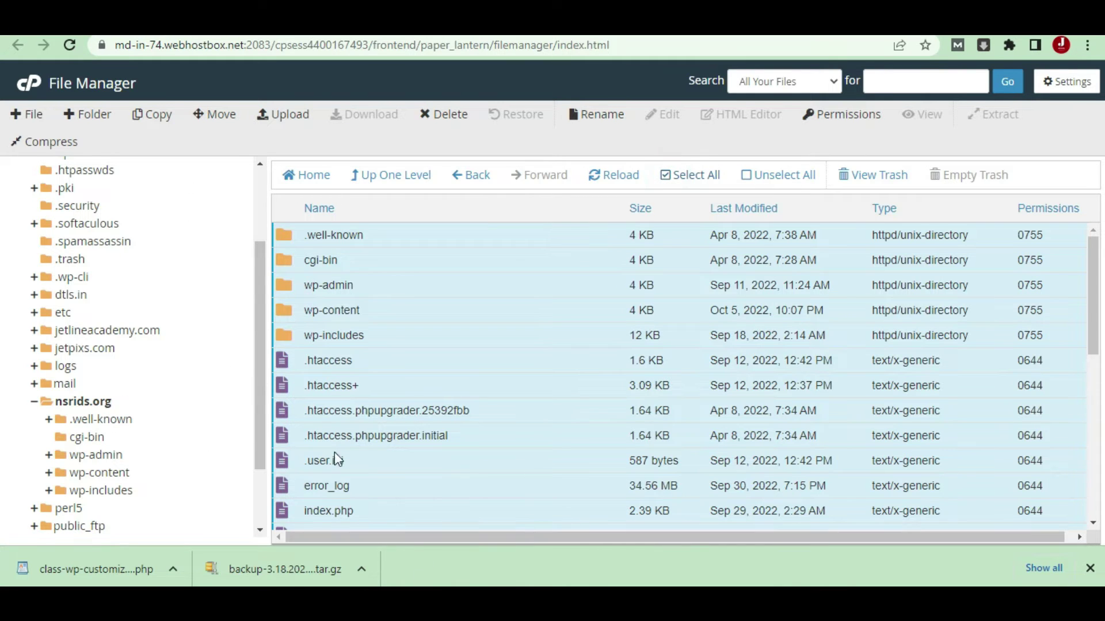
Step: In File Explorer, go to New Volume (F:) and open backup-10.6.2022_04-22-38_a1646gd96 and the backup folder inside it
{"action": "scroll", "coordinate": [180, 384], "scroll_direction": "up", "scroll_amount": 3}
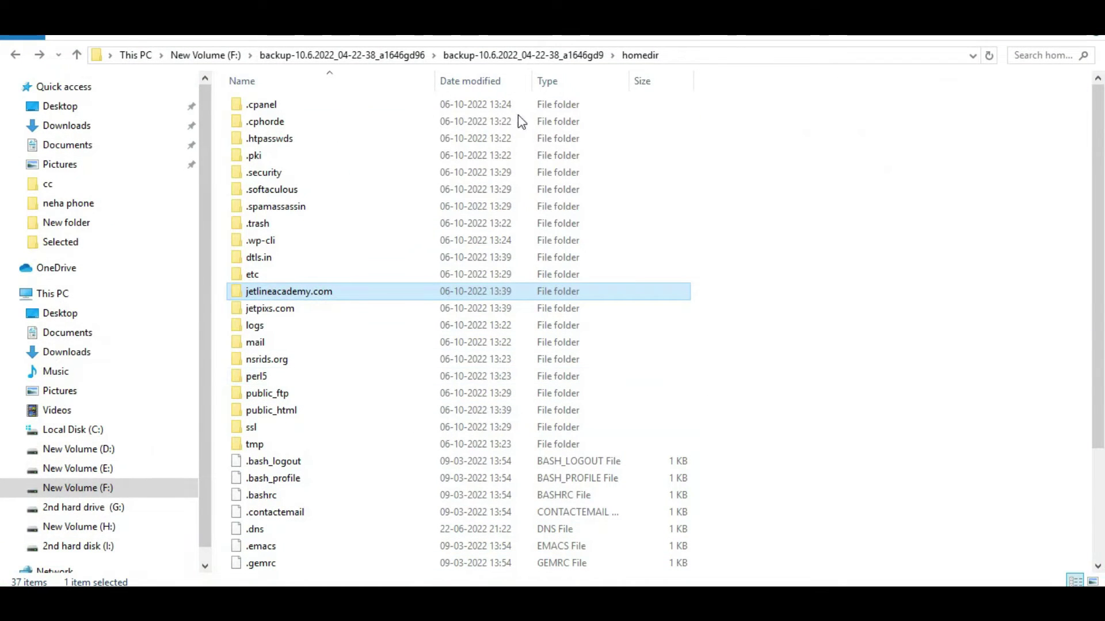
{"action": "left_click", "coordinate": [377, 56]}
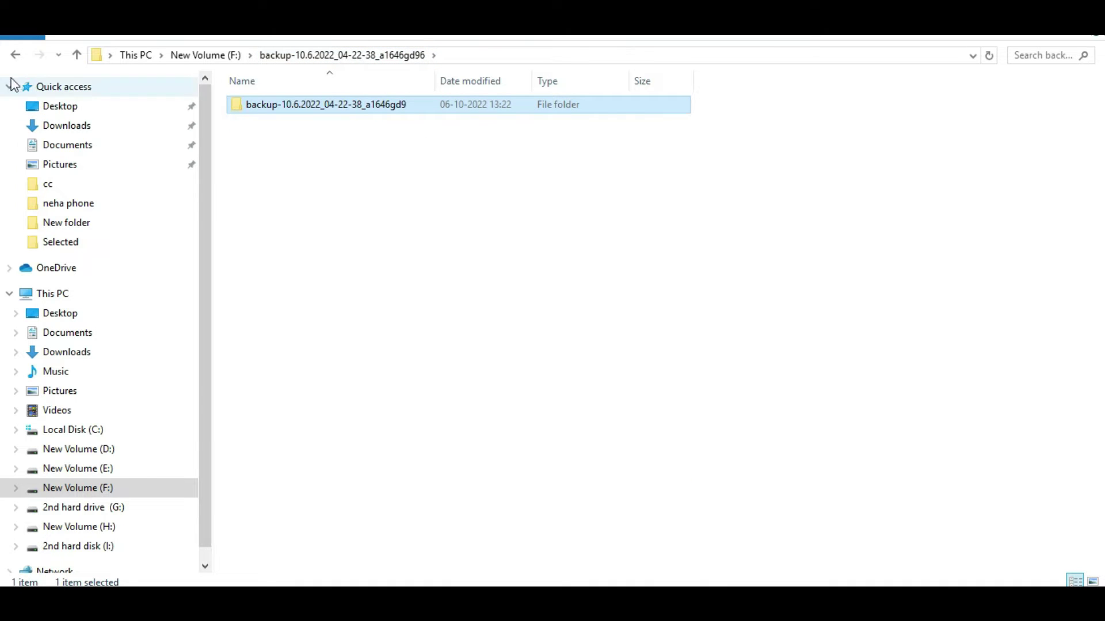
{"action": "left_click", "coordinate": [15, 54]}
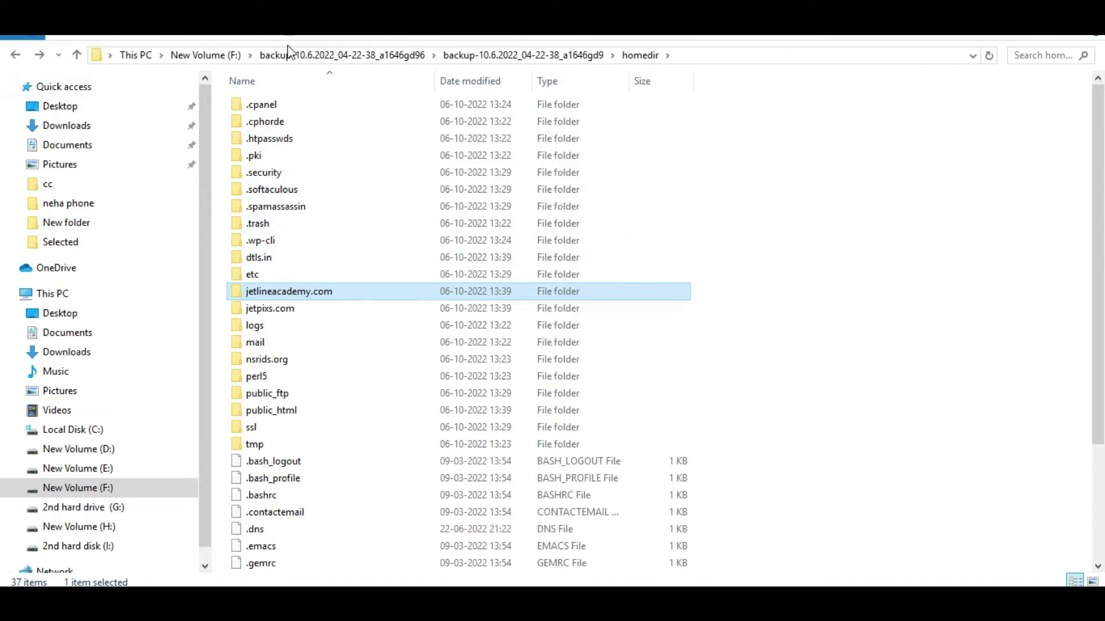
{"action": "left_click", "coordinate": [205, 55]}
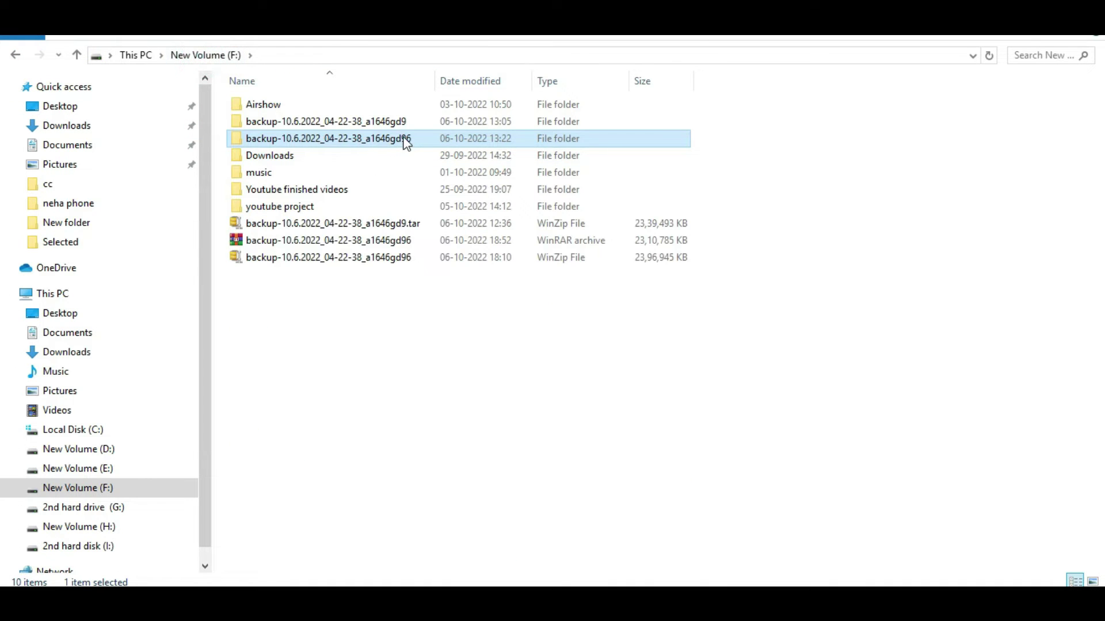
{"action": "double_click", "coordinate": [407, 143]}
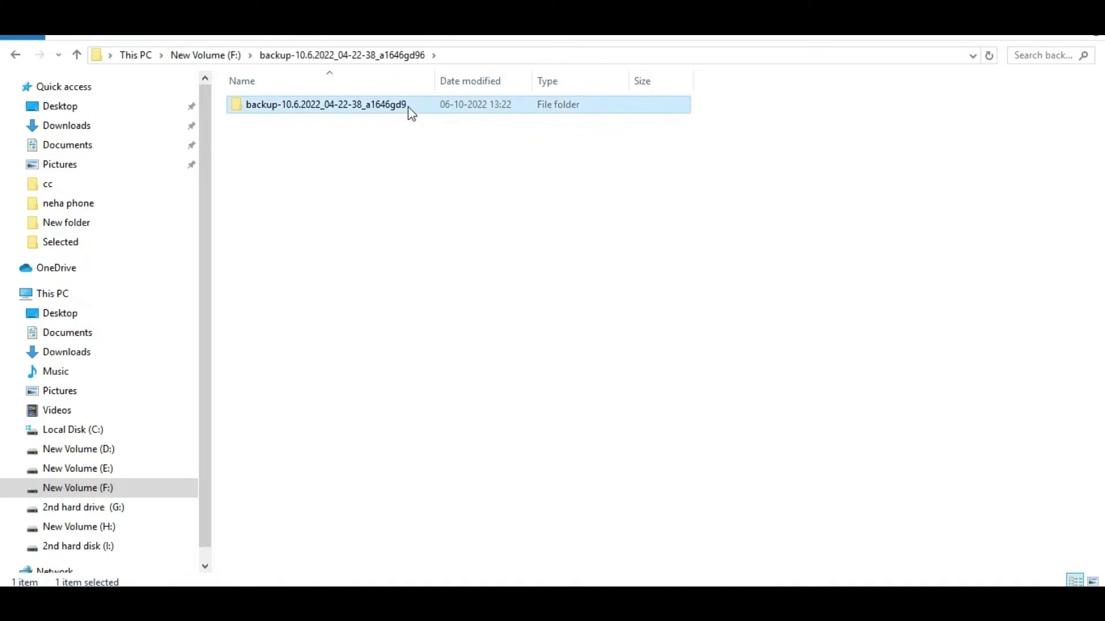
{"action": "double_click", "coordinate": [408, 105]}
Step: Look through the folders and files of the extracted cPanel backup, including going back and reopening the inner backup folder
{"action": "scroll", "coordinate": [666, 342], "scroll_direction": "down", "scroll_amount": 8}
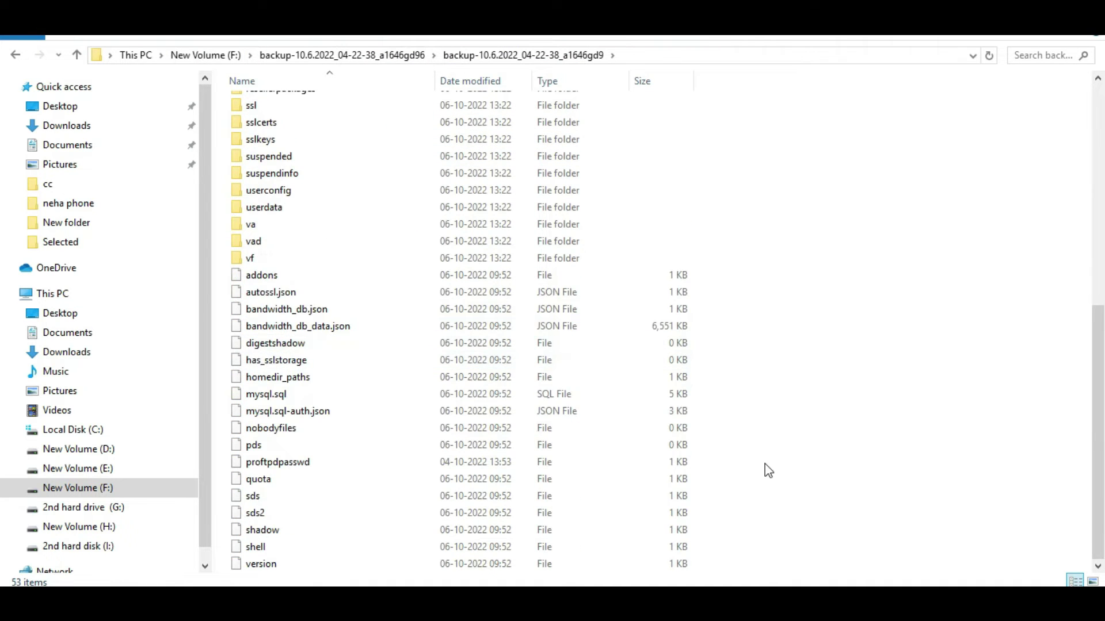
{"action": "scroll", "coordinate": [767, 469], "scroll_direction": "up", "scroll_amount": 6}
{"action": "scroll", "coordinate": [624, 399], "scroll_direction": "up", "scroll_amount": 3}
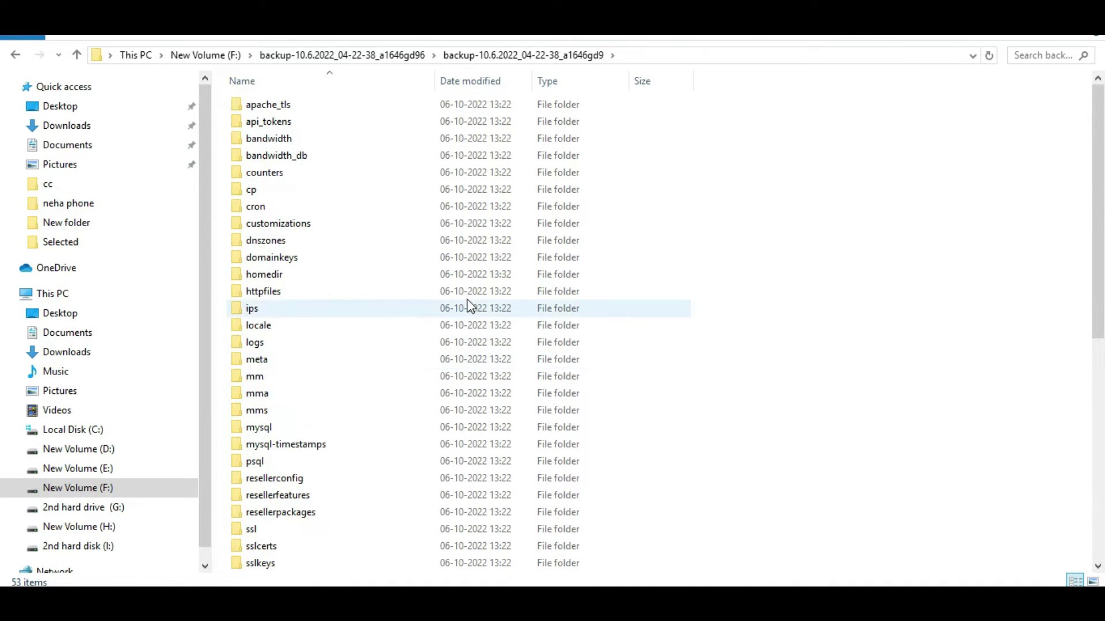
{"action": "scroll", "coordinate": [356, 387], "scroll_direction": "down", "scroll_amount": 3}
{"action": "scroll", "coordinate": [357, 386], "scroll_direction": "down", "scroll_amount": 3}
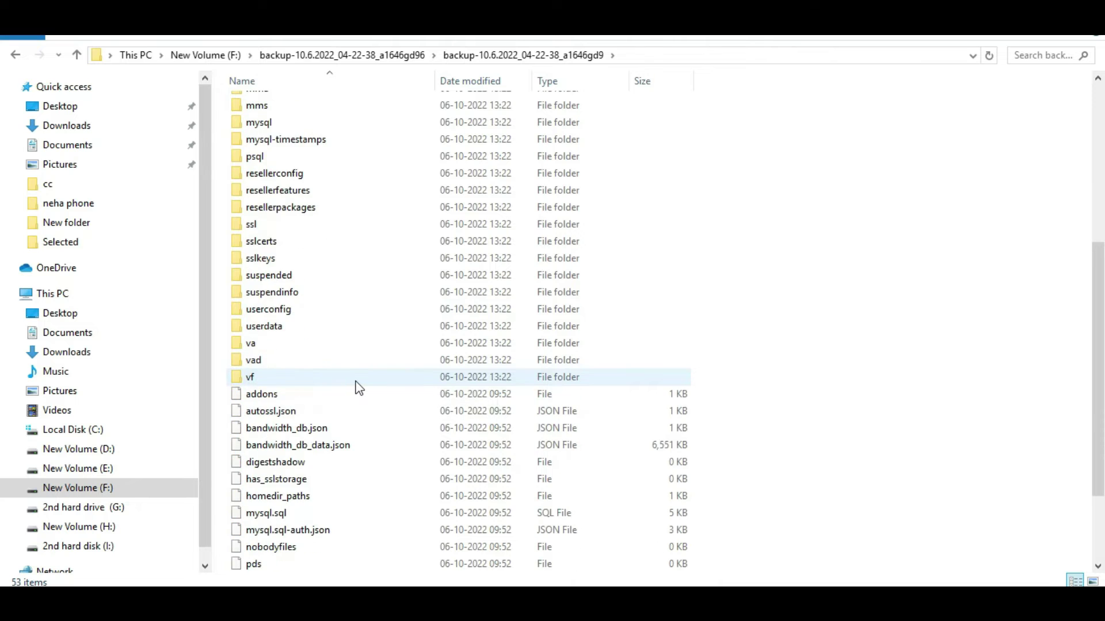
{"action": "scroll", "coordinate": [357, 388], "scroll_direction": "up", "scroll_amount": 5}
{"action": "scroll", "coordinate": [355, 387], "scroll_direction": "up", "scroll_amount": 1}
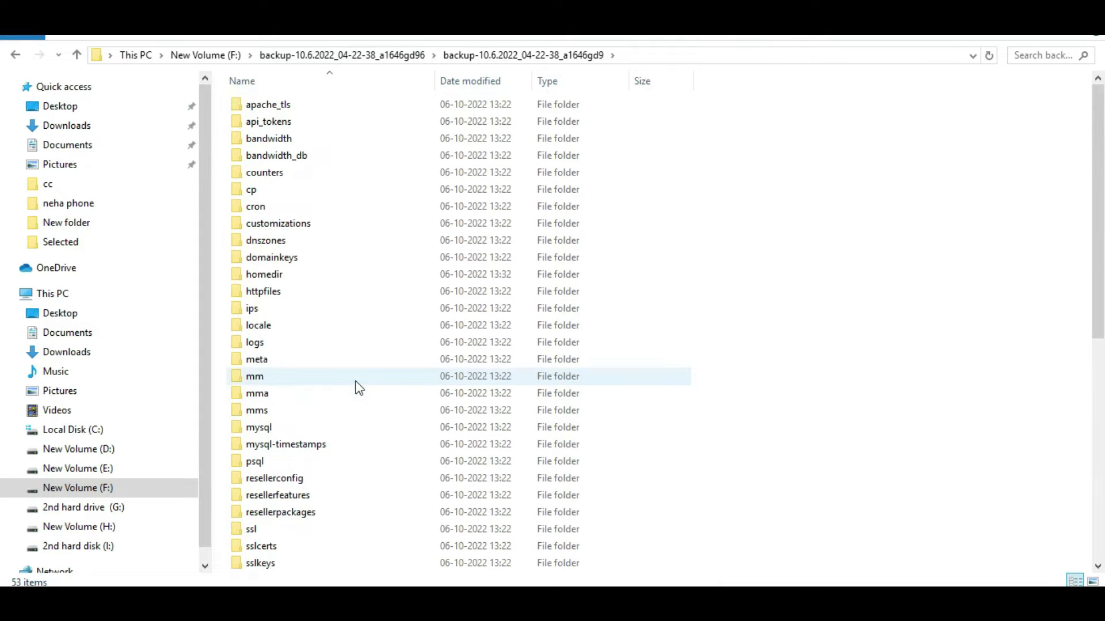
{"action": "left_click", "coordinate": [14, 55]}
{"action": "double_click", "coordinate": [347, 100]}
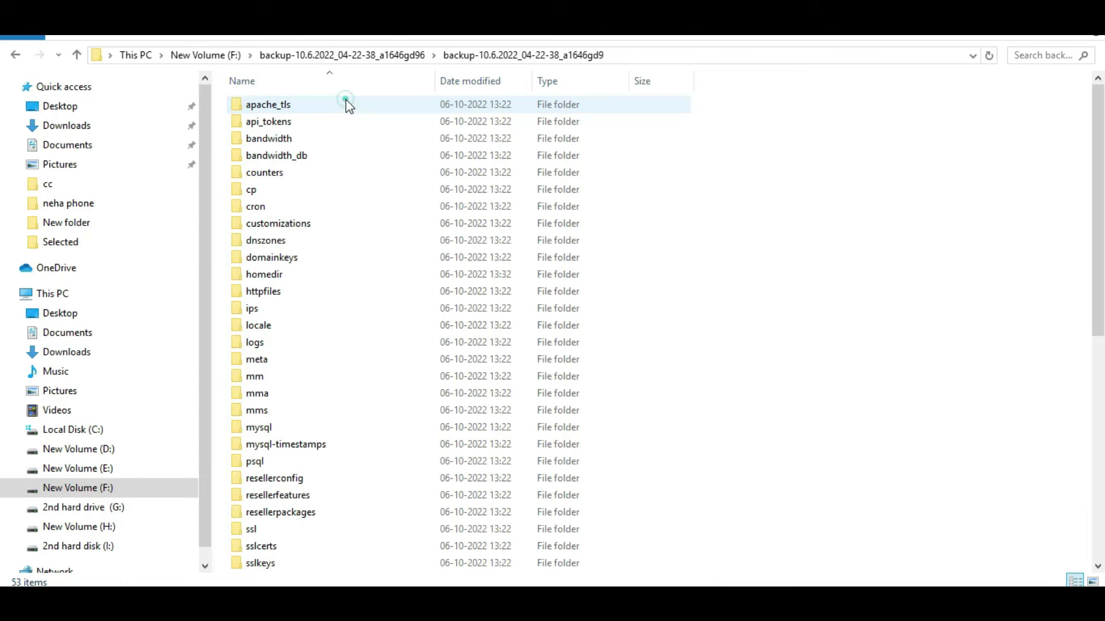
{"action": "scroll", "coordinate": [369, 344], "scroll_direction": "down", "scroll_amount": 4}
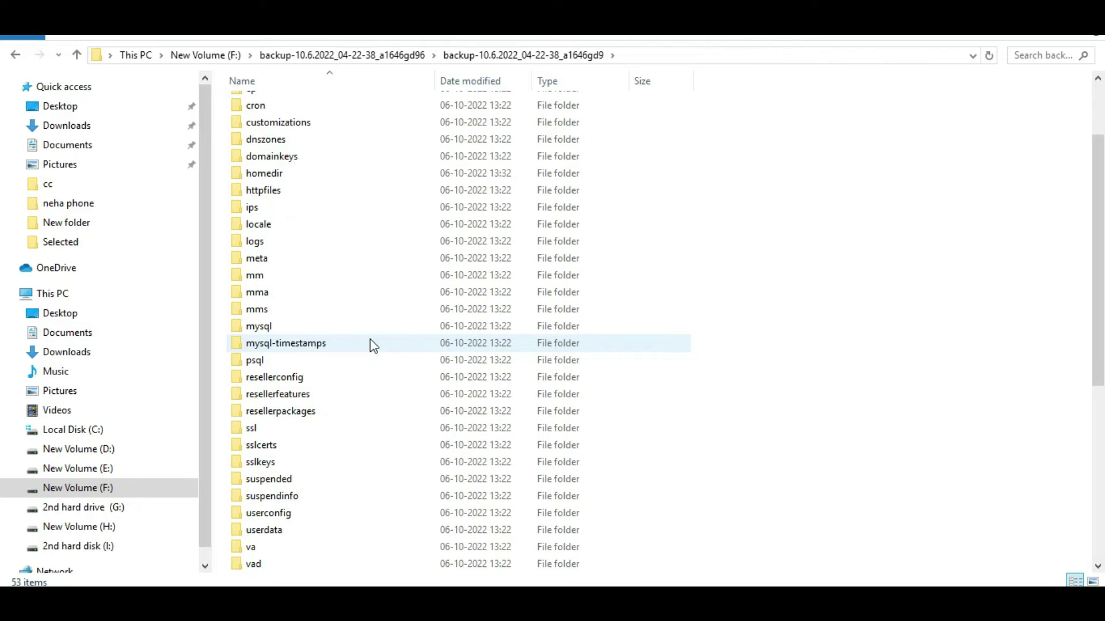
{"action": "scroll", "coordinate": [371, 342], "scroll_direction": "down", "scroll_amount": 2}
{"action": "scroll", "coordinate": [371, 342], "scroll_direction": "up", "scroll_amount": 6}
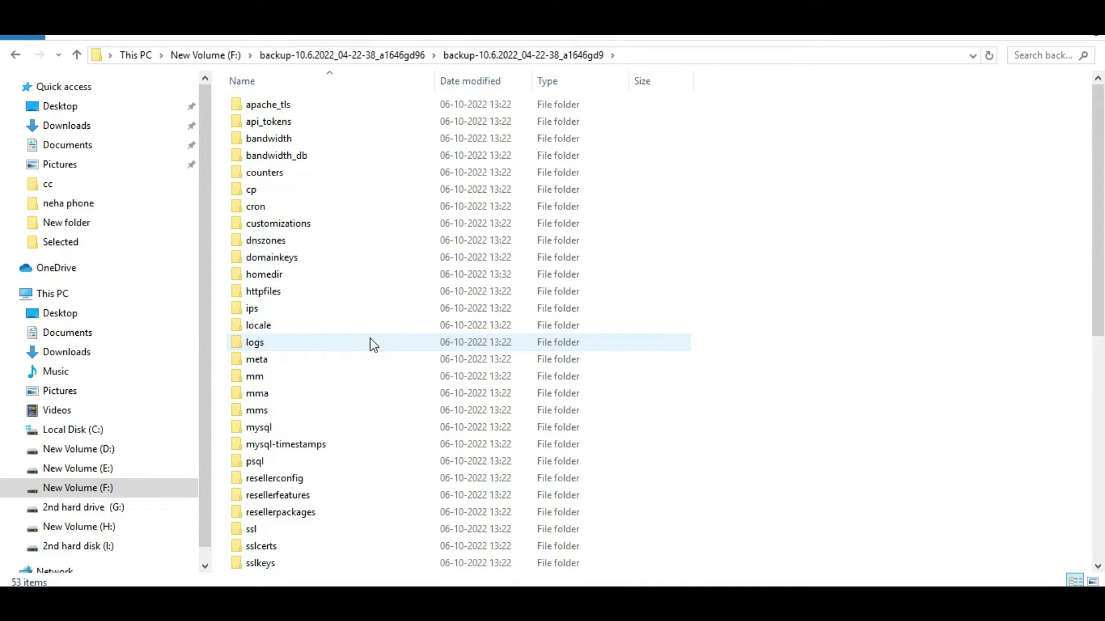
{"action": "scroll", "coordinate": [371, 340], "scroll_direction": "down", "scroll_amount": 1}
{"action": "scroll", "coordinate": [371, 340], "scroll_direction": "down", "scroll_amount": 2}
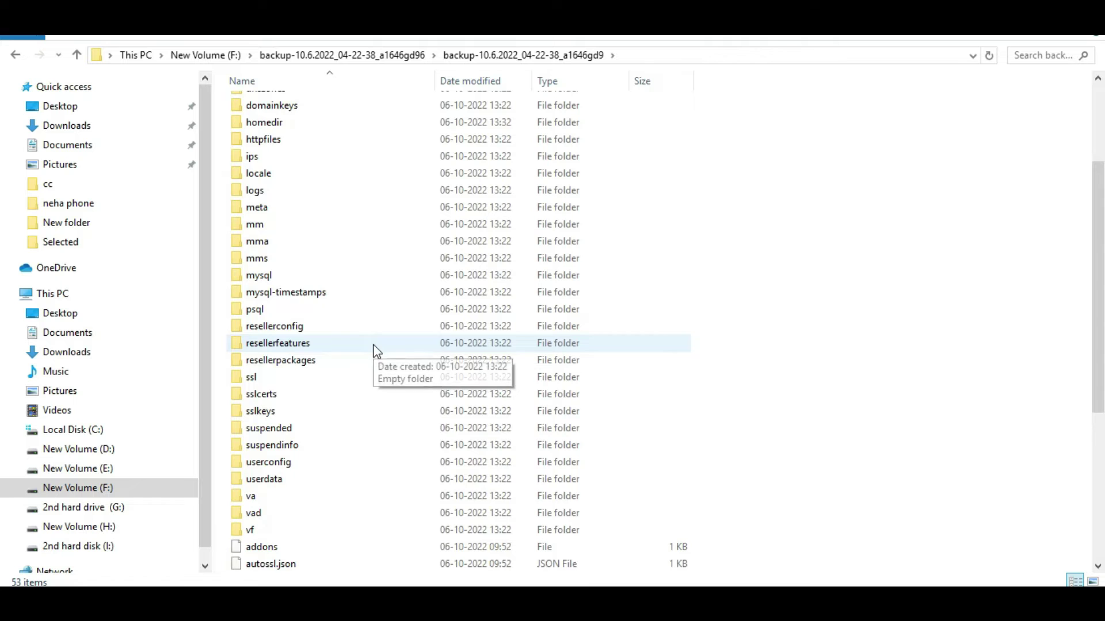
{"action": "scroll", "coordinate": [351, 486], "scroll_direction": "up", "scroll_amount": 3}
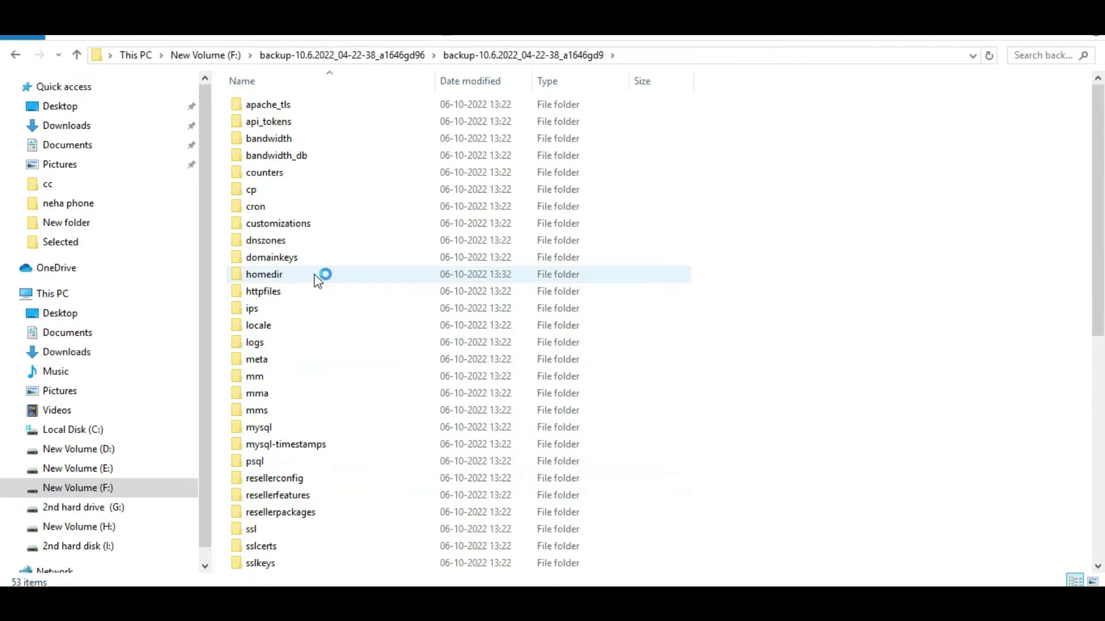
Step: Open the backup's homedir folder and point out the jetpixs.com, jetlineacademy.com and nsrids.org site folders
{"action": "double_click", "coordinate": [297, 275]}
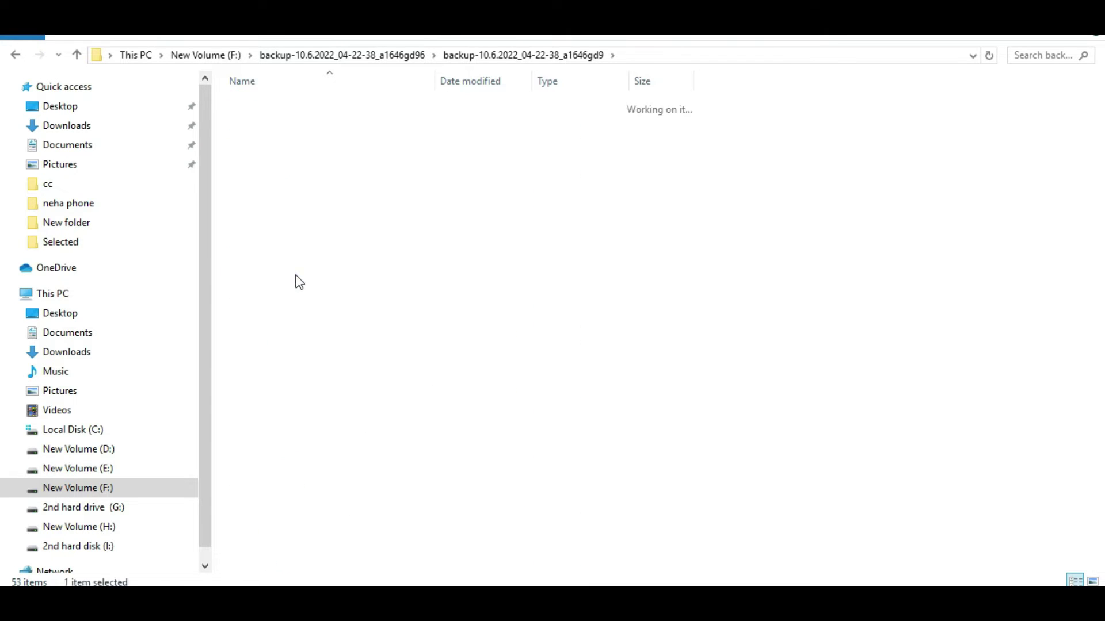
{"action": "left_click", "coordinate": [14, 54]}
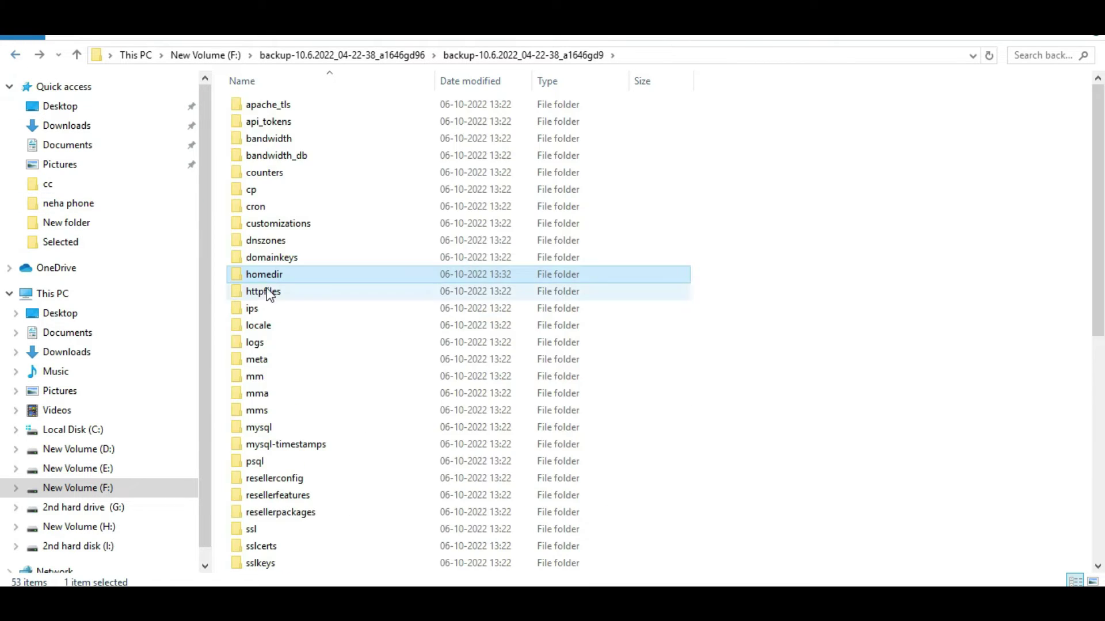
{"action": "double_click", "coordinate": [296, 277]}
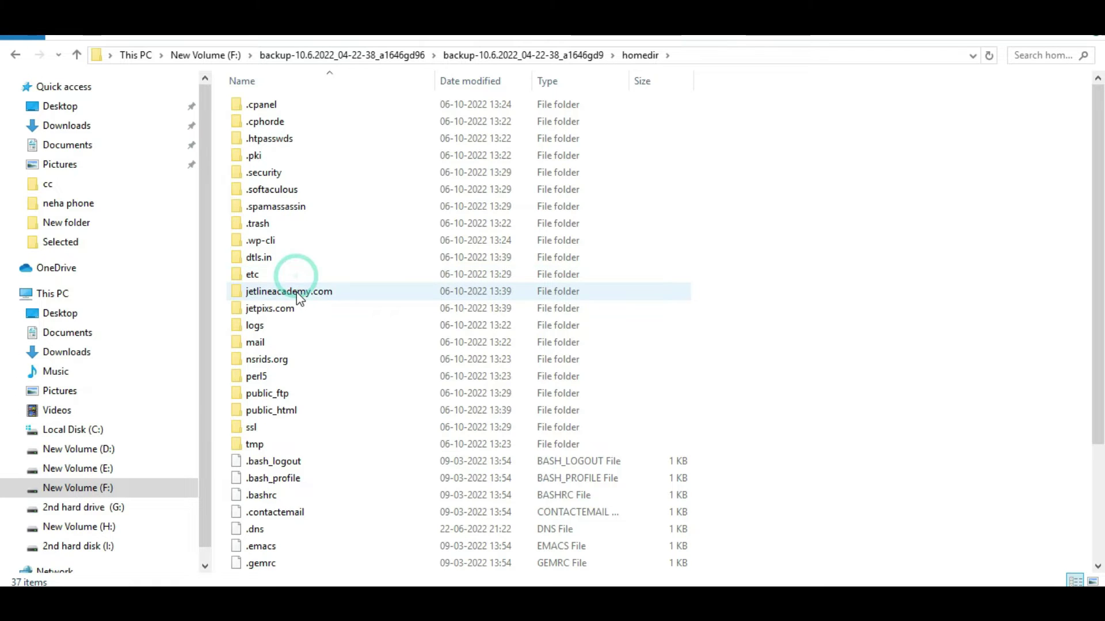
{"action": "left_click", "coordinate": [294, 311]}
{"action": "left_click", "coordinate": [307, 294]}
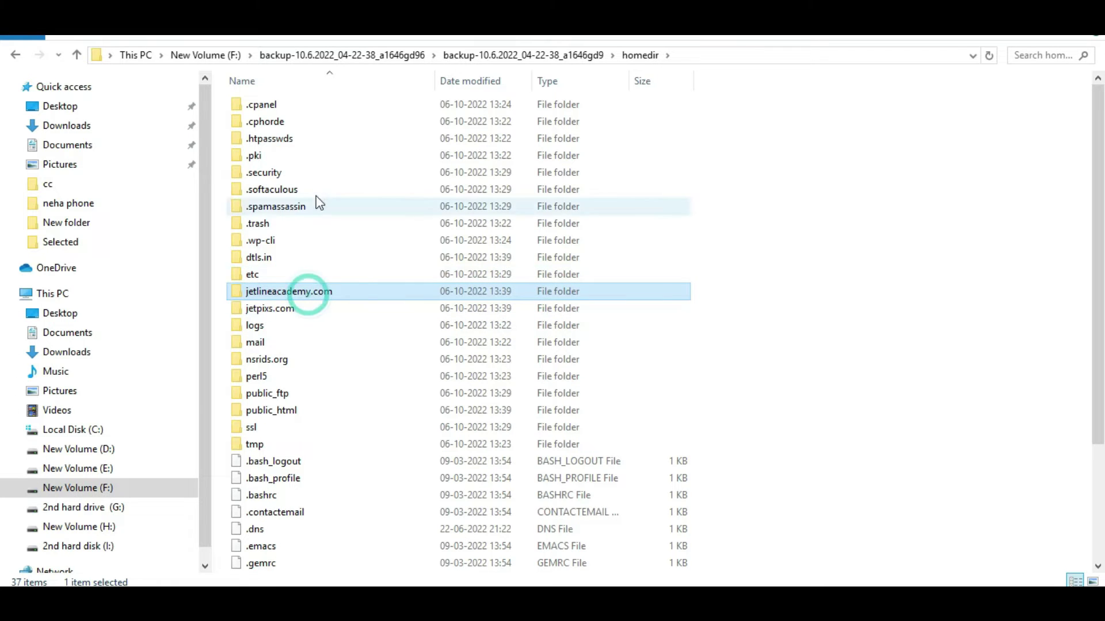
{"action": "left_click", "coordinate": [295, 359]}
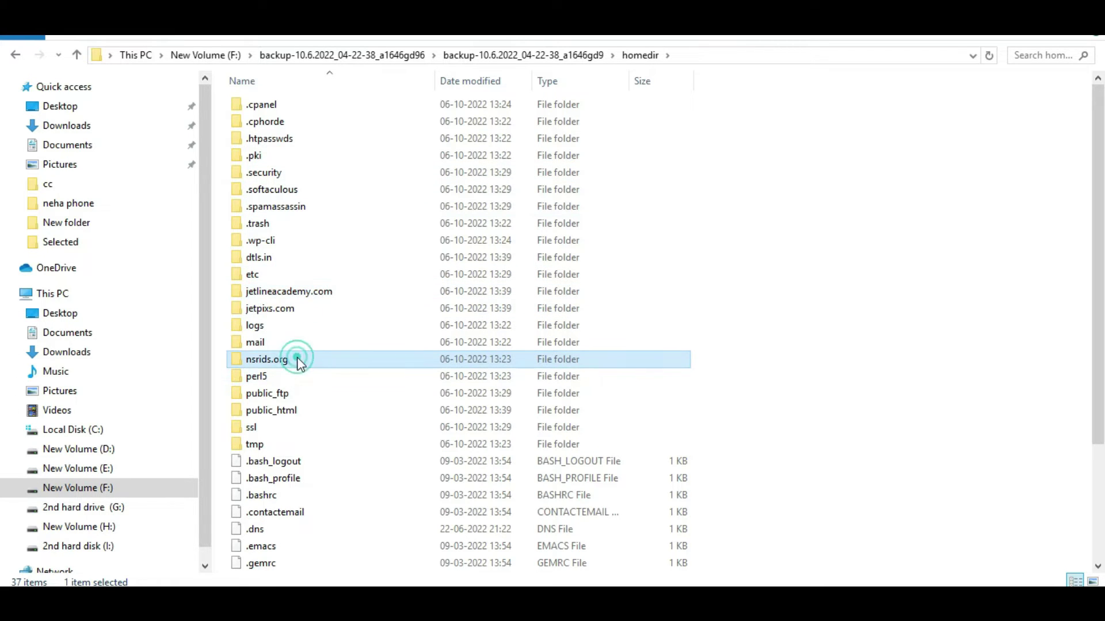
{"action": "left_click", "coordinate": [353, 297]}
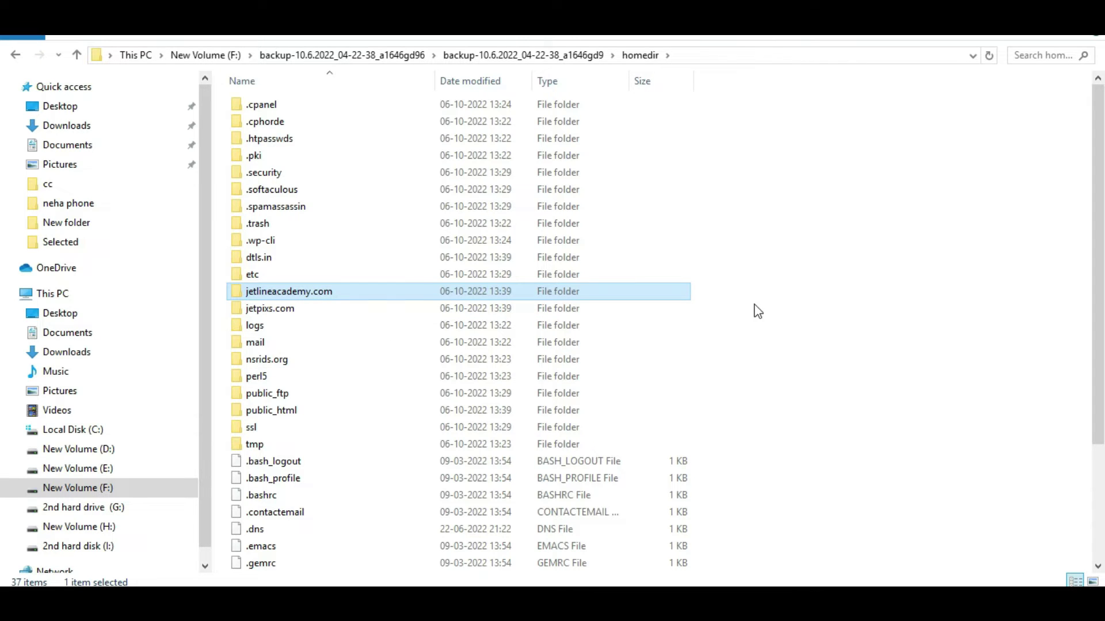
Step: Switch back to the browser, look over the jetlineacademy.com Wordfence dashboard and open its Scan page to check the scan
{"action": "left_click", "coordinate": [324, 547]}
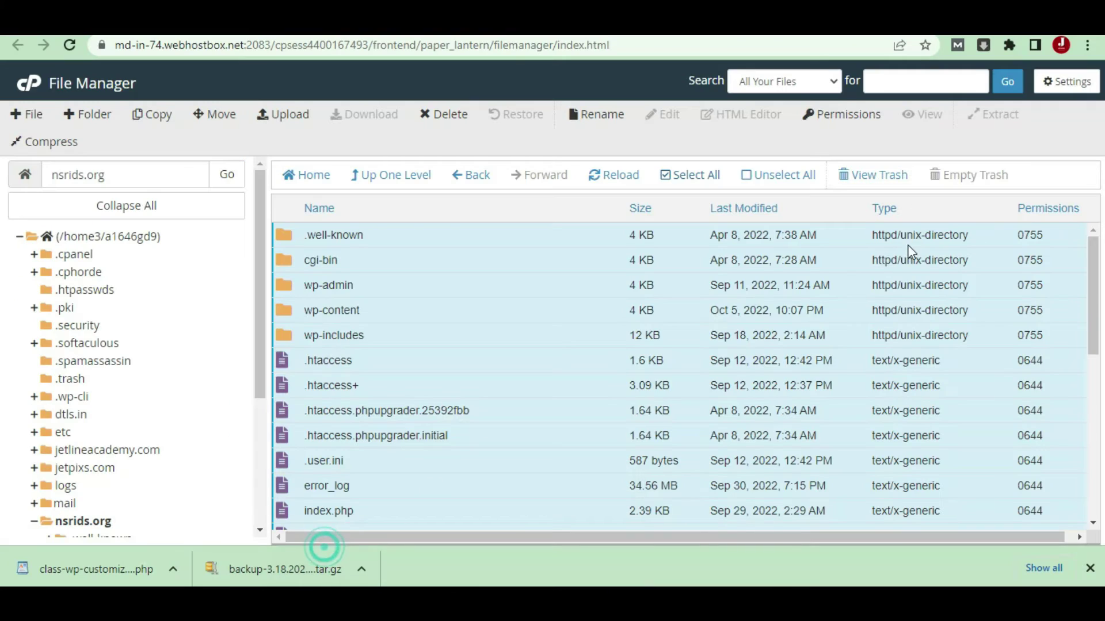
{"action": "left_click", "coordinate": [104, 236]}
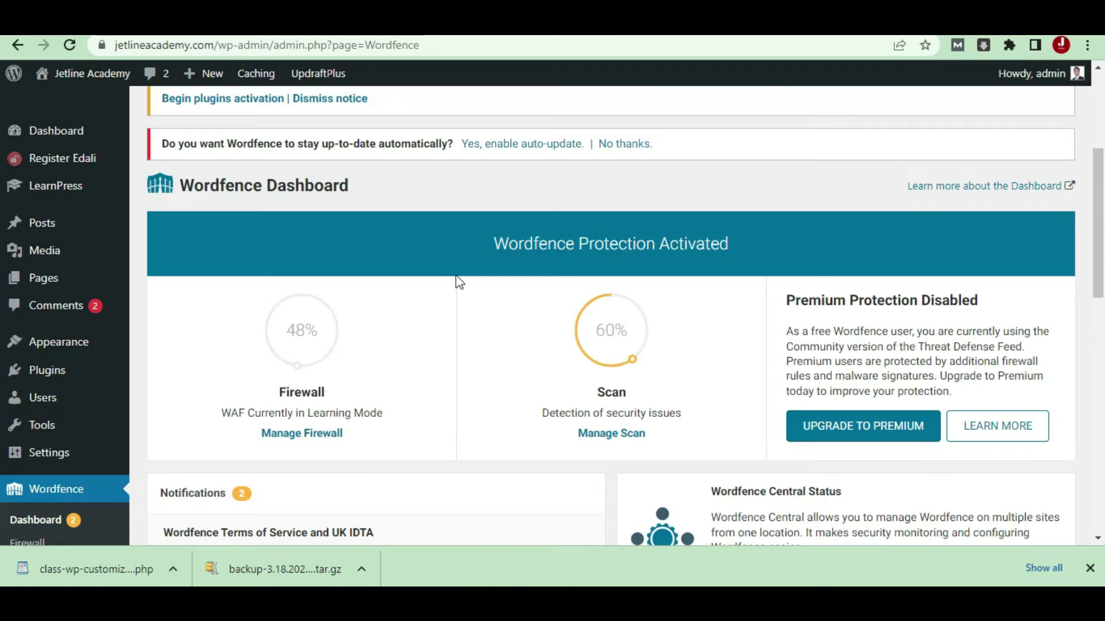
{"action": "scroll", "coordinate": [598, 358], "scroll_direction": "down", "scroll_amount": 4}
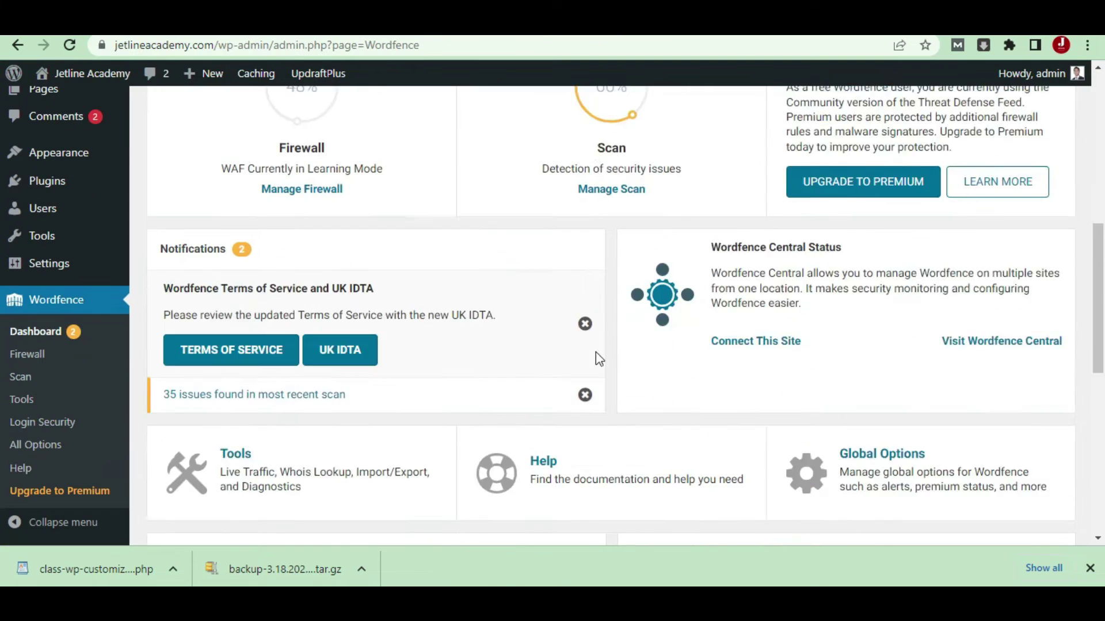
{"action": "scroll", "coordinate": [599, 358], "scroll_direction": "down", "scroll_amount": 2}
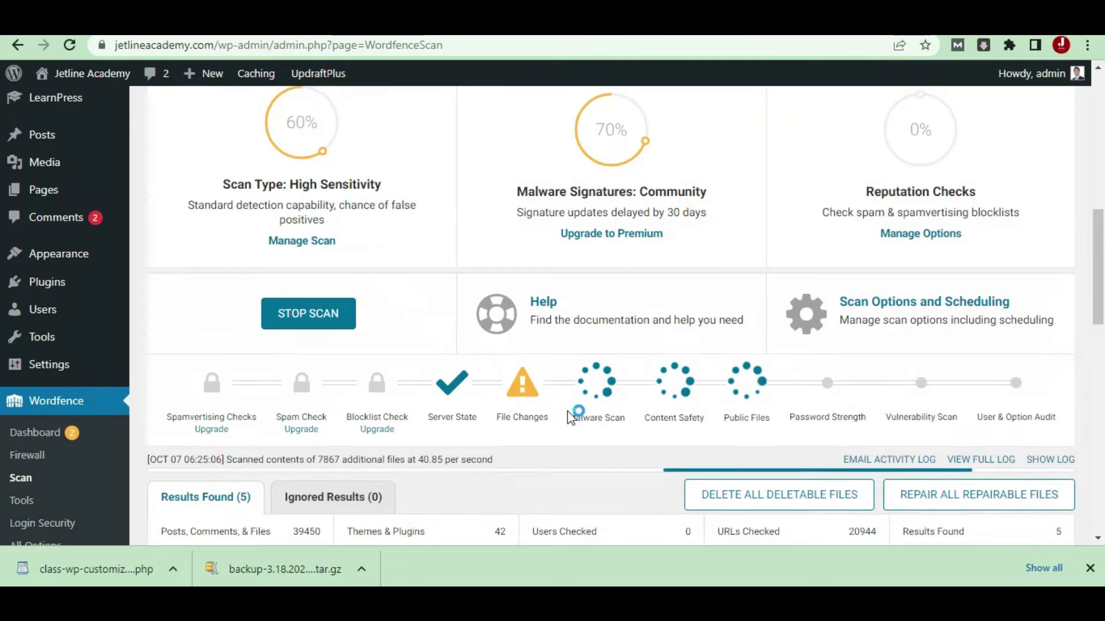
Step: Look over the jetlineacademy.com scan results, expand the details of wp-includes/capabilities.php, and highlight its path and file type
{"action": "scroll", "coordinate": [569, 416], "scroll_direction": "down", "scroll_amount": 4}
{"action": "scroll", "coordinate": [564, 419], "scroll_direction": "down", "scroll_amount": 3}
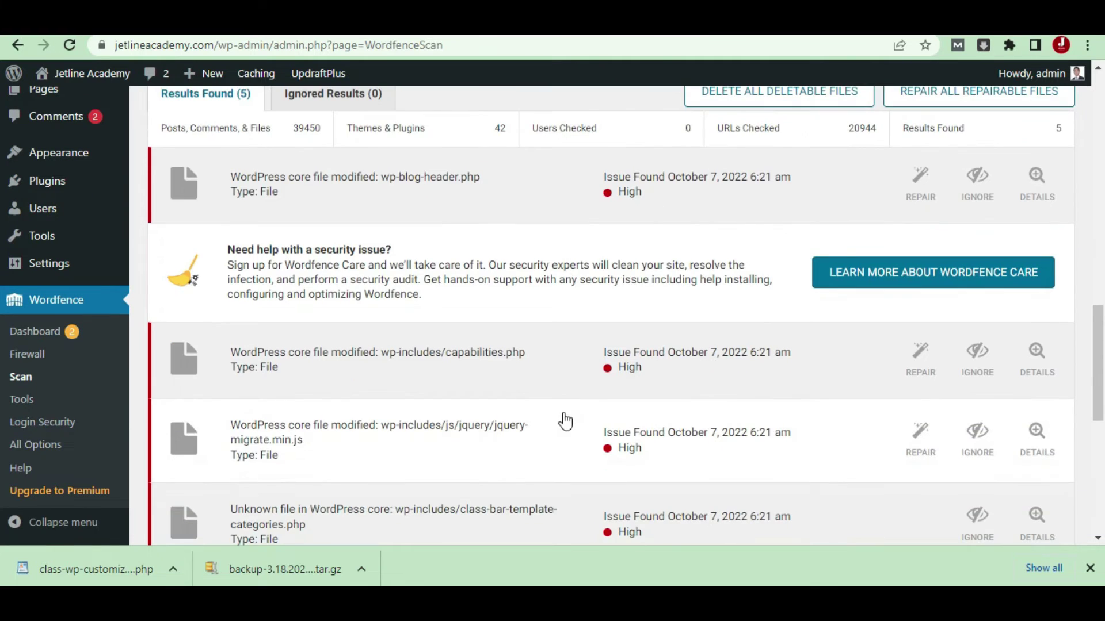
{"action": "scroll", "coordinate": [565, 422], "scroll_direction": "down", "scroll_amount": 5}
{"action": "scroll", "coordinate": [564, 422], "scroll_direction": "up", "scroll_amount": 8}
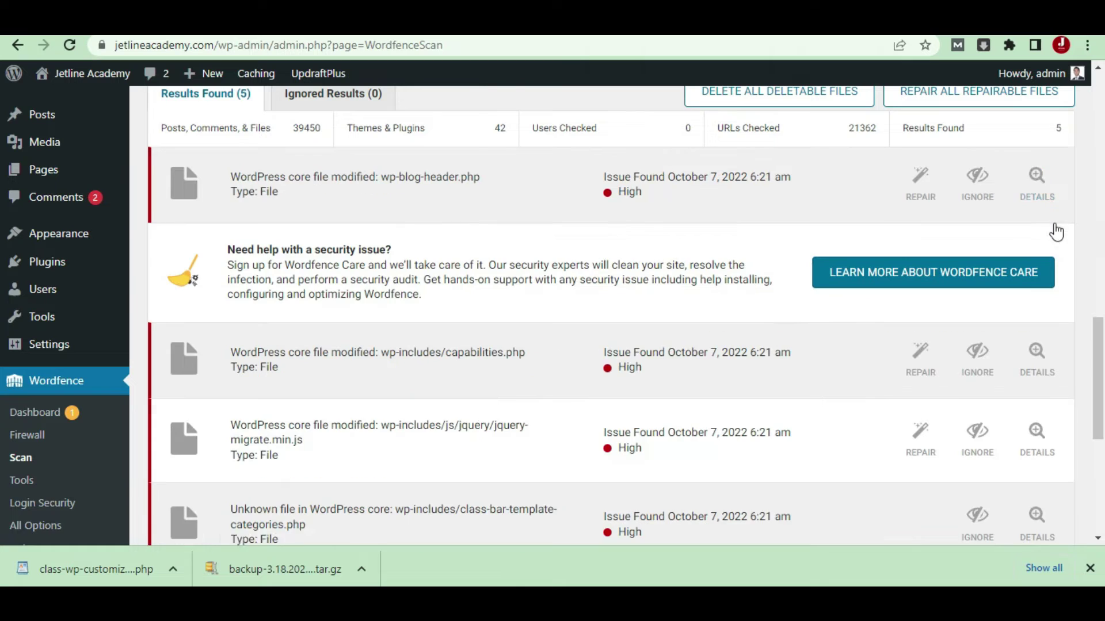
{"action": "scroll", "coordinate": [680, 375], "scroll_direction": "down", "scroll_amount": 3}
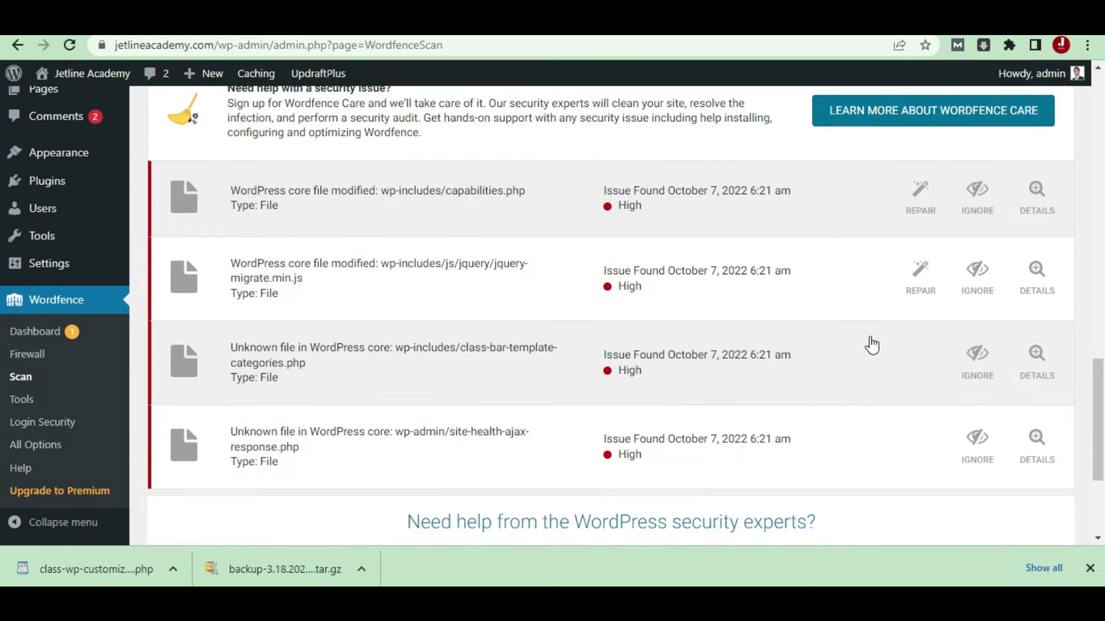
{"action": "left_click", "coordinate": [1038, 210]}
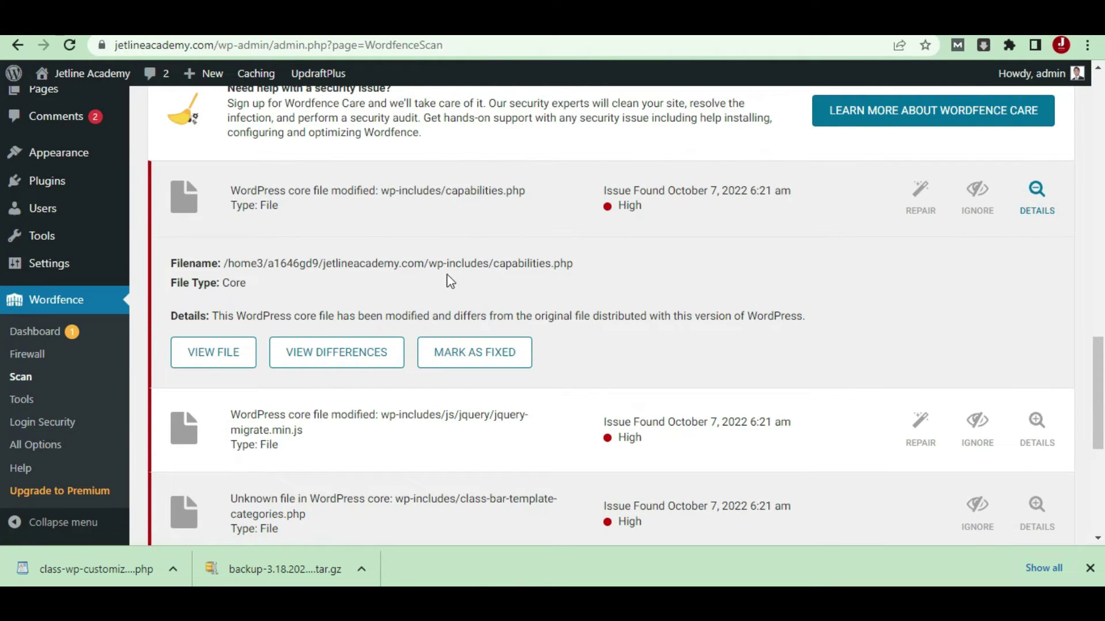
{"action": "left_click_drag", "start_coordinate": [428, 263], "coordinate": [551, 265]}
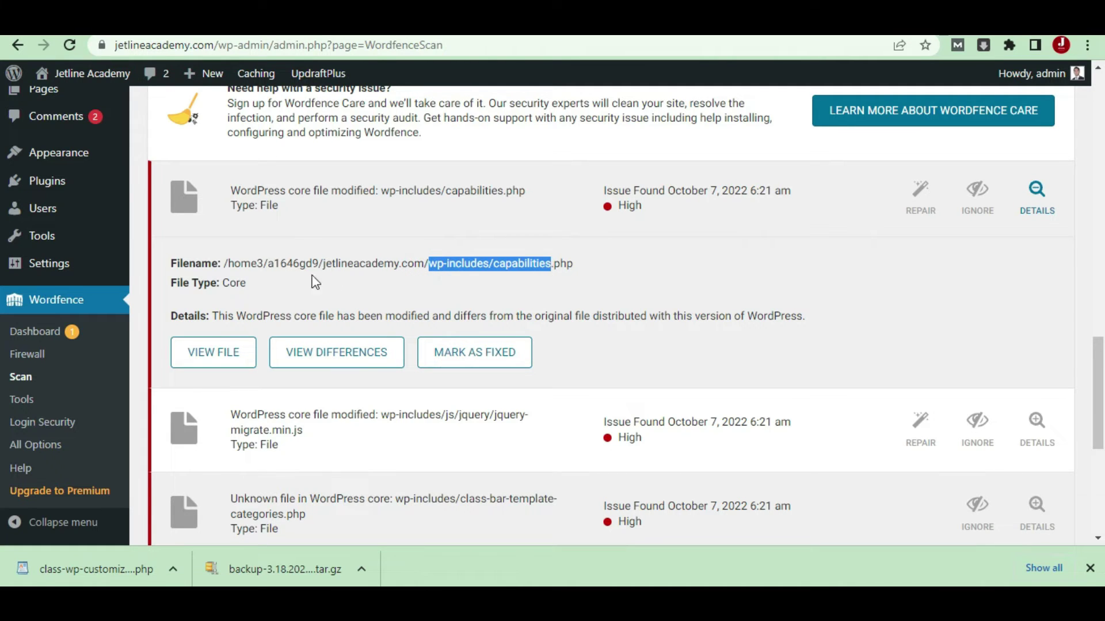
{"action": "double_click", "coordinate": [227, 283]}
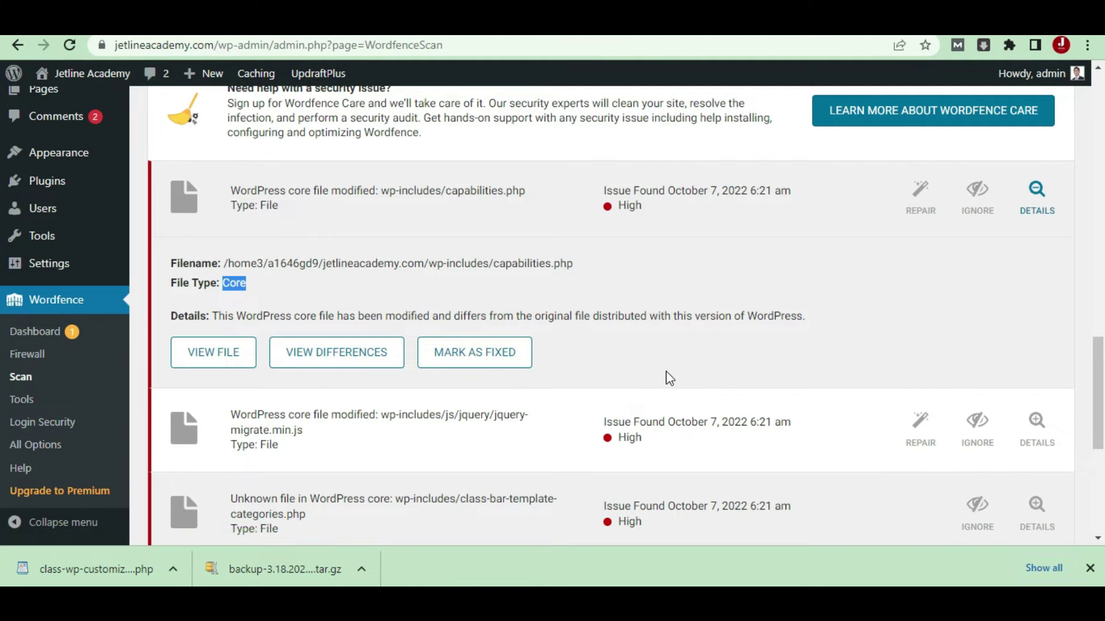
{"action": "scroll", "coordinate": [666, 375], "scroll_direction": "up", "scroll_amount": 1}
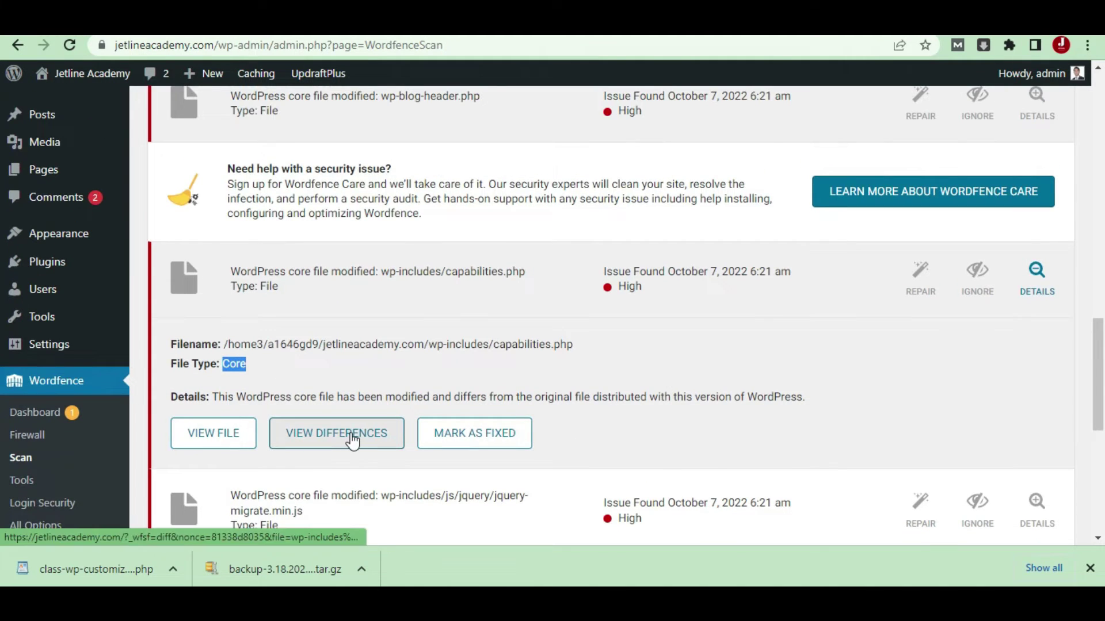
{"action": "left_click", "coordinate": [352, 439]}
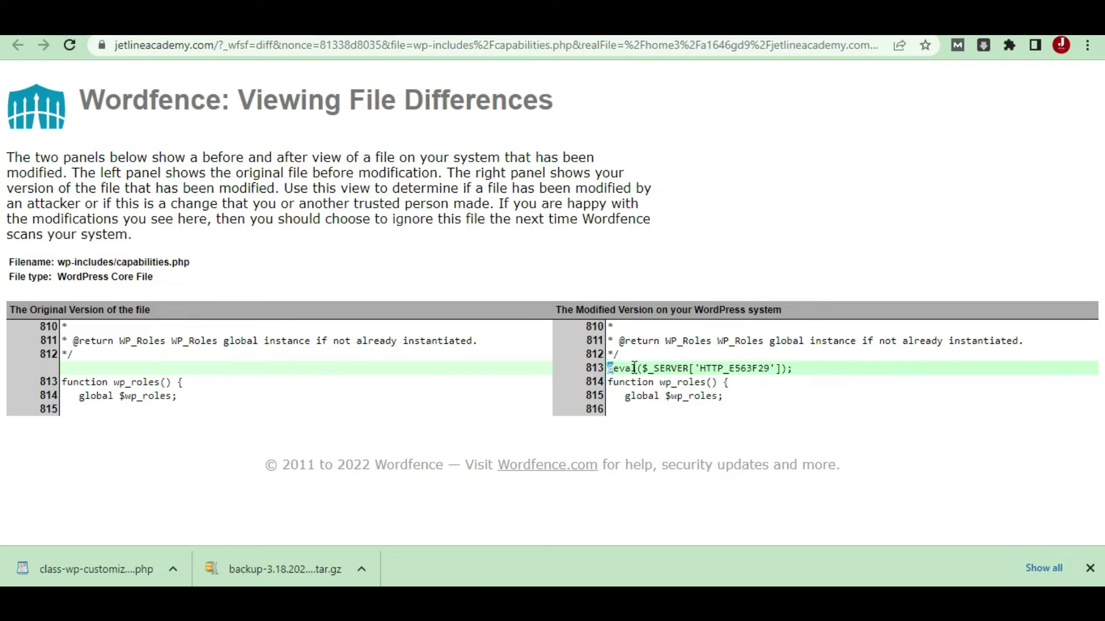
{"action": "left_click_drag", "start_coordinate": [608, 368], "coordinate": [833, 374]}
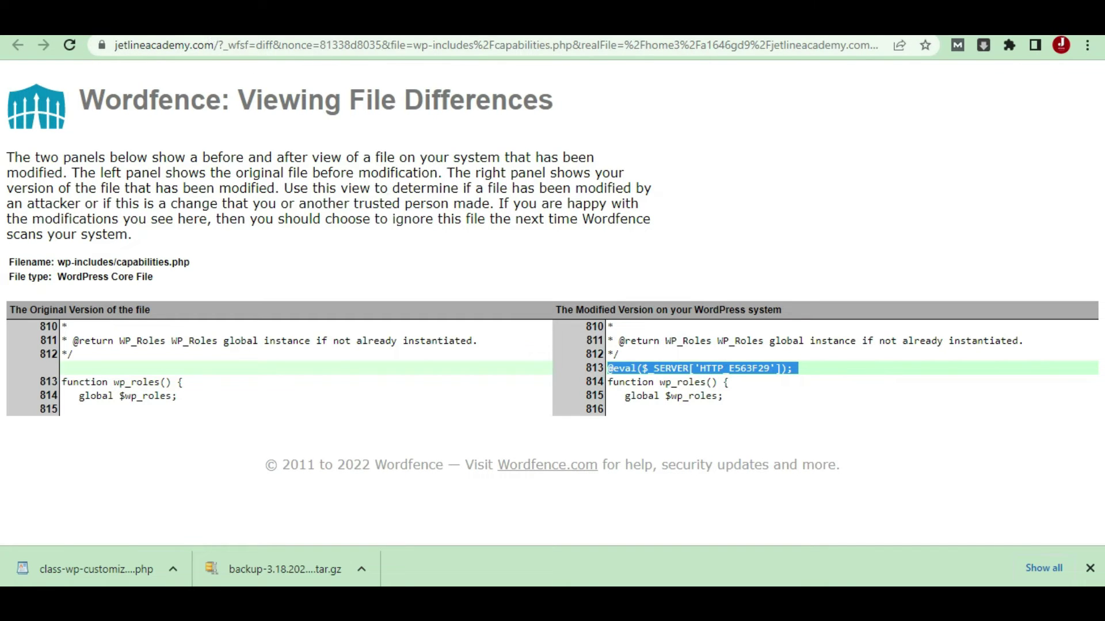
Step: Return to the scan results to check the file's path, then in cPanel File Manager open jetlineacademy.com's wp-includes folder
{"action": "left_click", "coordinate": [253, 20]}
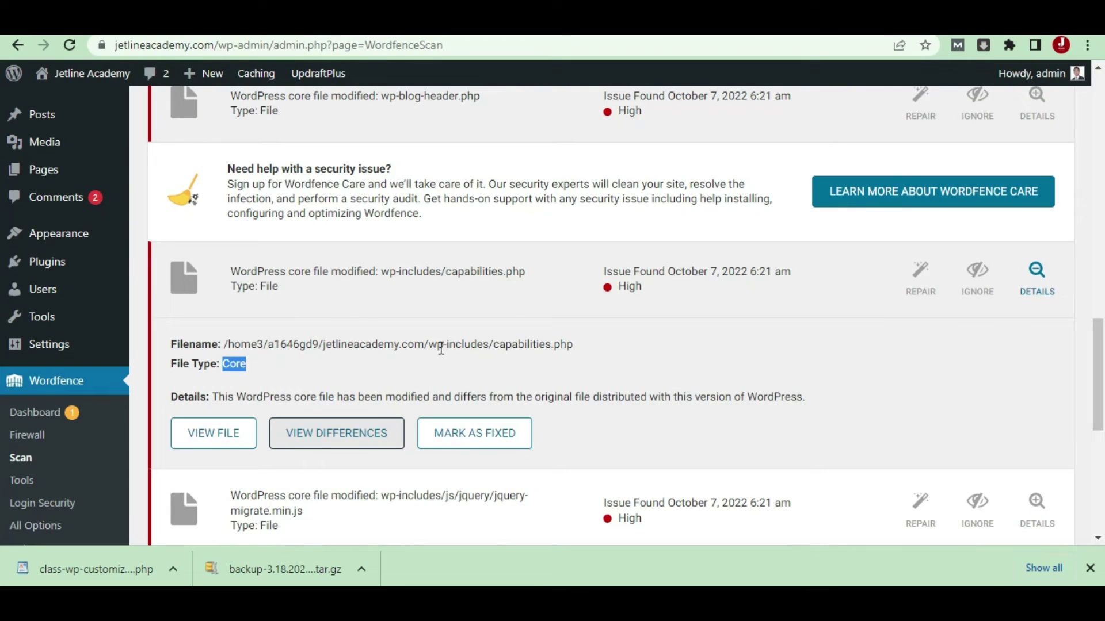
{"action": "left_click_drag", "start_coordinate": [429, 347], "coordinate": [484, 341]}
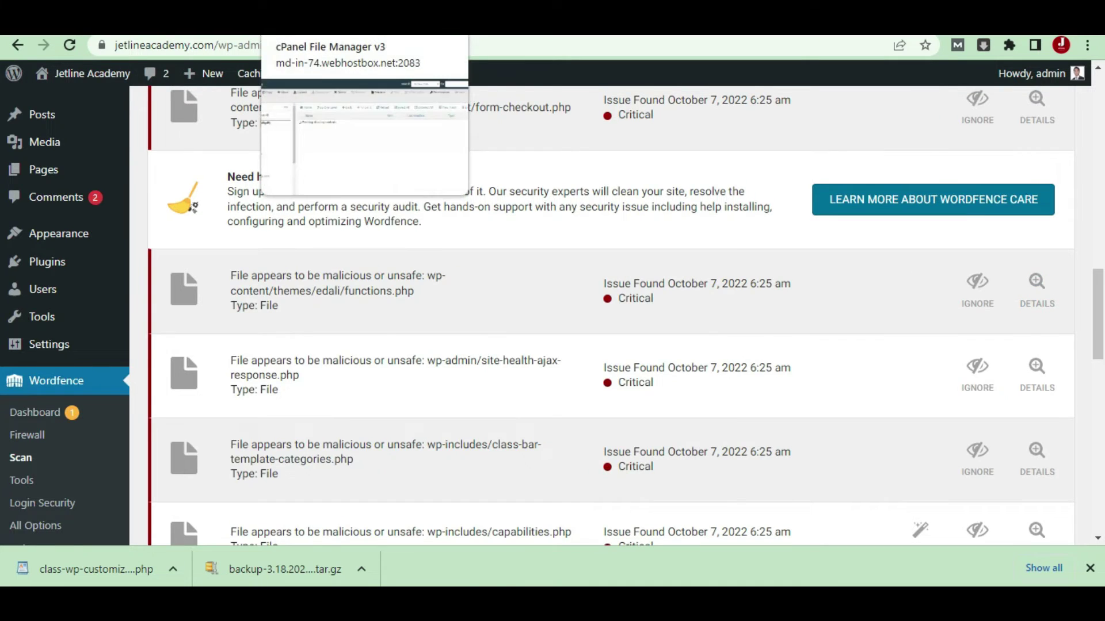
{"action": "left_click", "coordinate": [322, 20]}
{"action": "scroll", "coordinate": [127, 428], "scroll_direction": "down", "scroll_amount": 1}
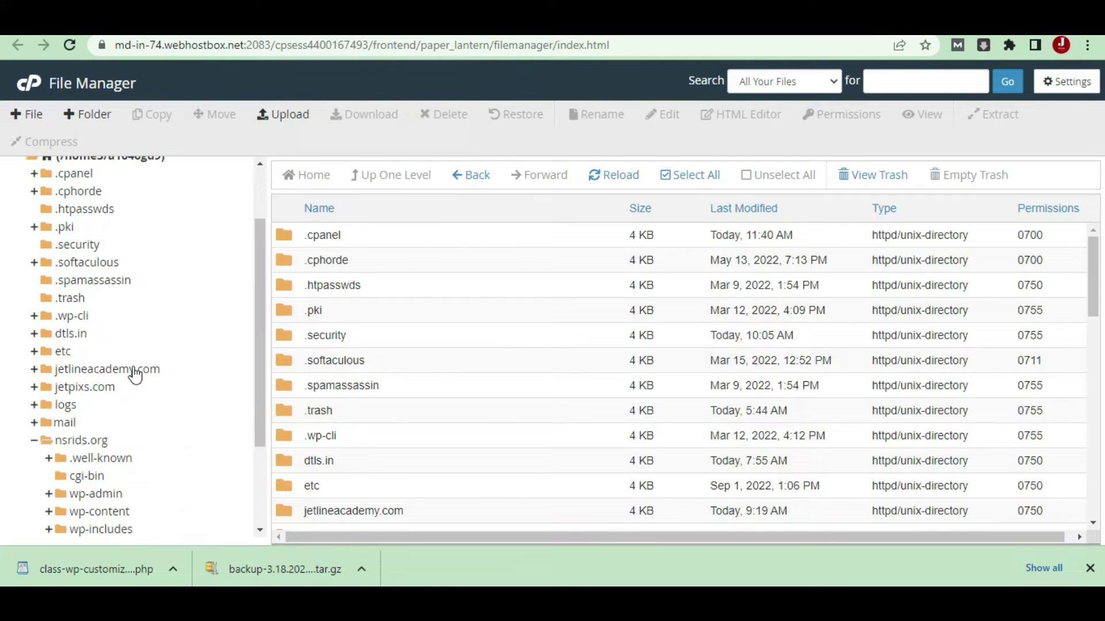
{"action": "left_click", "coordinate": [141, 370]}
{"action": "double_click", "coordinate": [406, 418]}
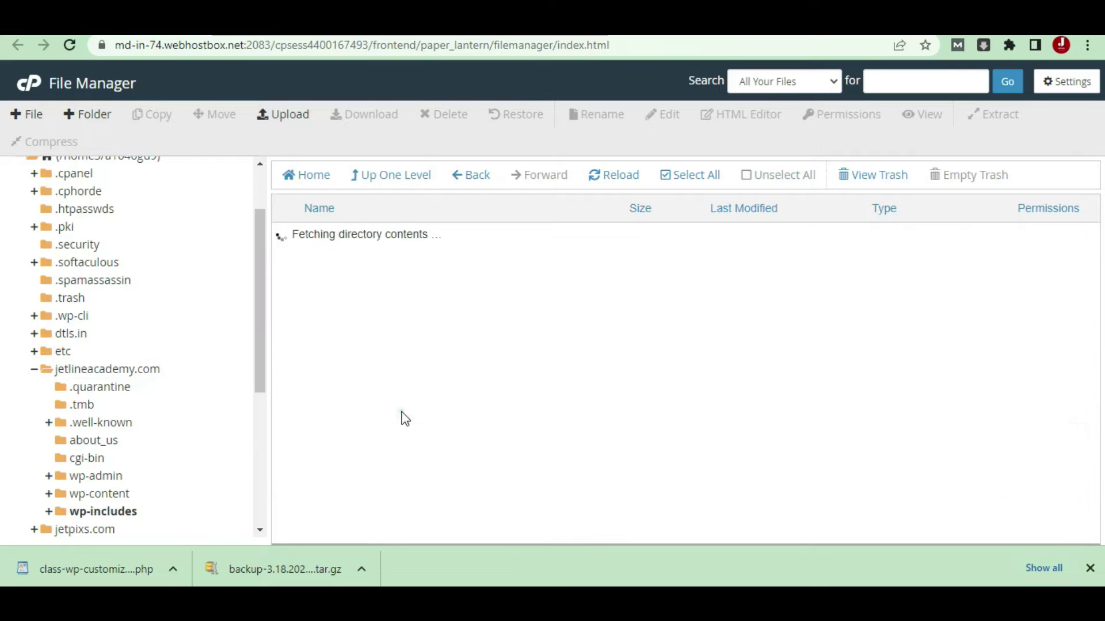
{"action": "scroll", "coordinate": [446, 346], "scroll_direction": "down", "scroll_amount": 3}
{"action": "scroll", "coordinate": [451, 349], "scroll_direction": "down", "scroll_amount": 3}
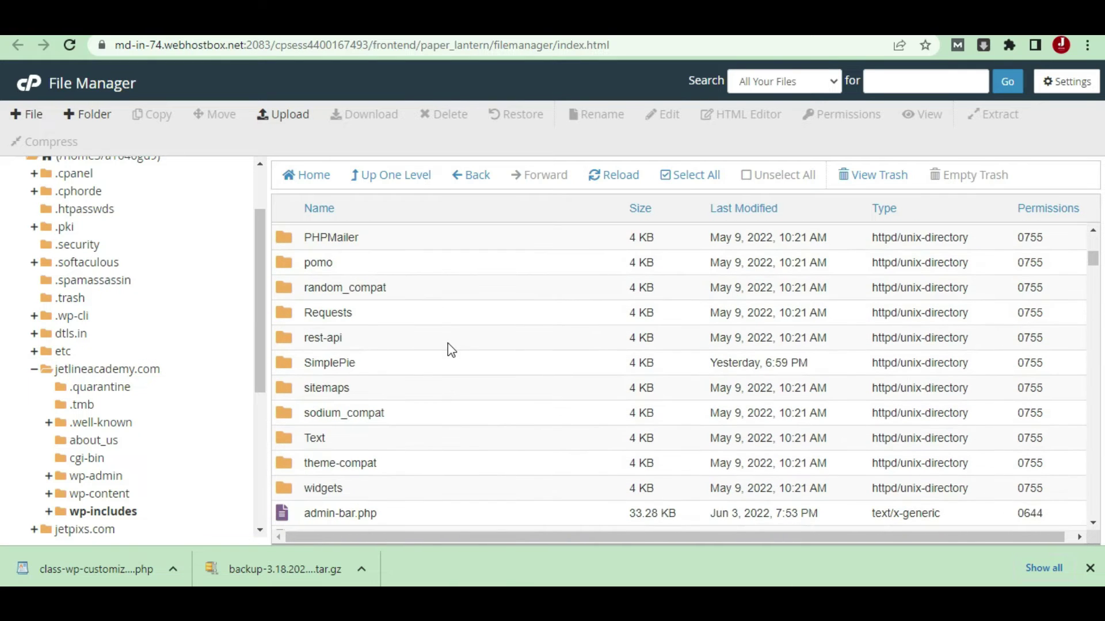
Step: Recheck the infected file's name in the Wordfence file differences page and return to the cPanel File Manager
{"action": "left_click", "coordinate": [219, 18]}
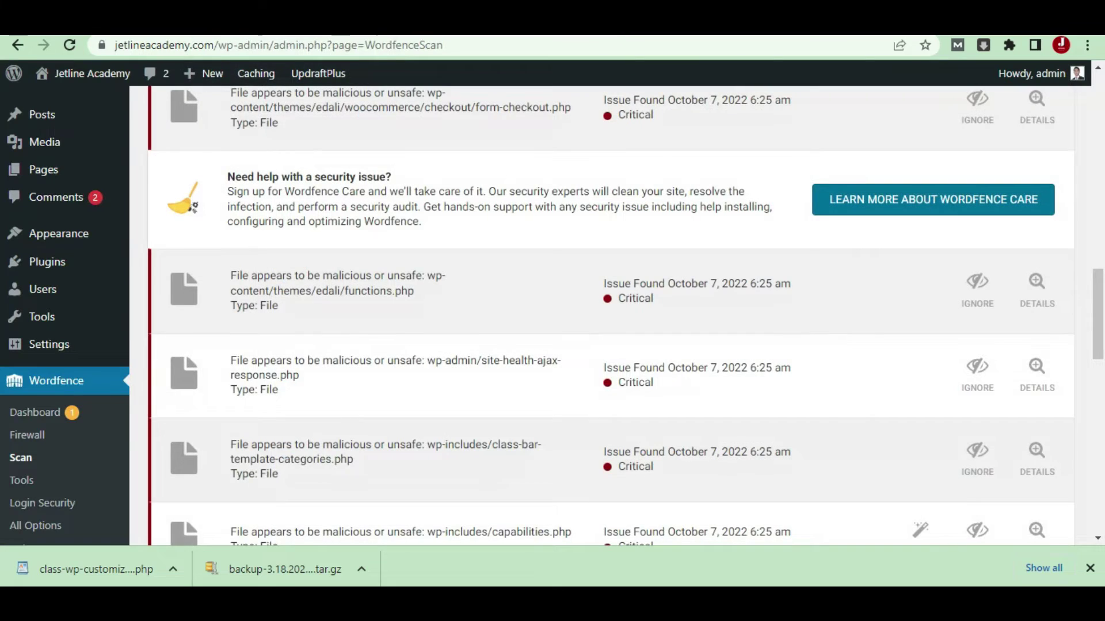
{"action": "left_click", "coordinate": [293, 17]}
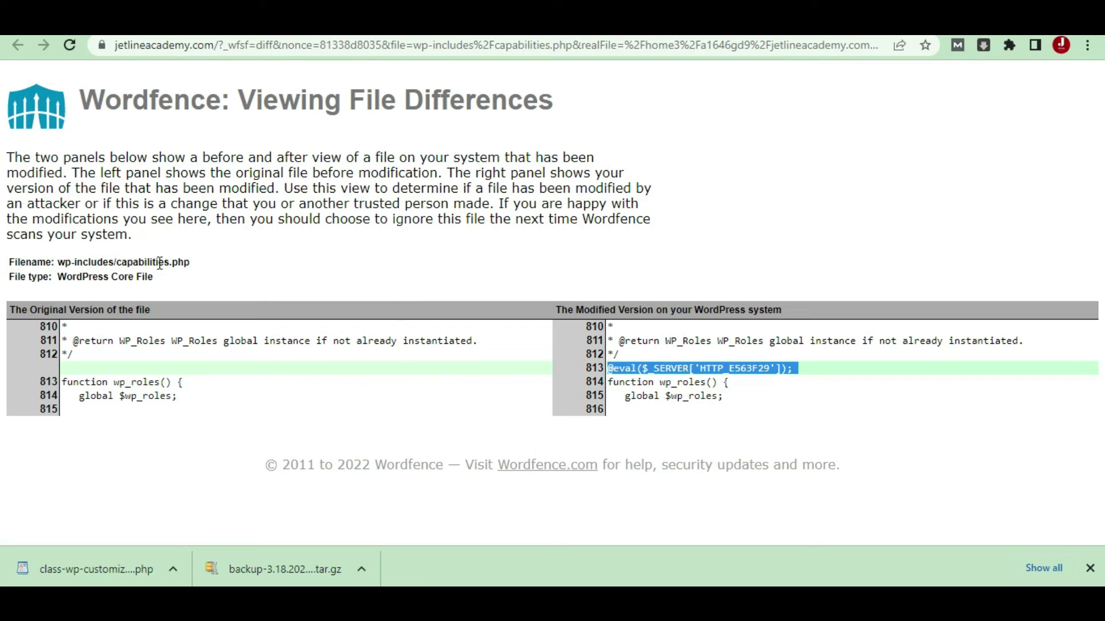
{"action": "left_click", "coordinate": [308, 17]}
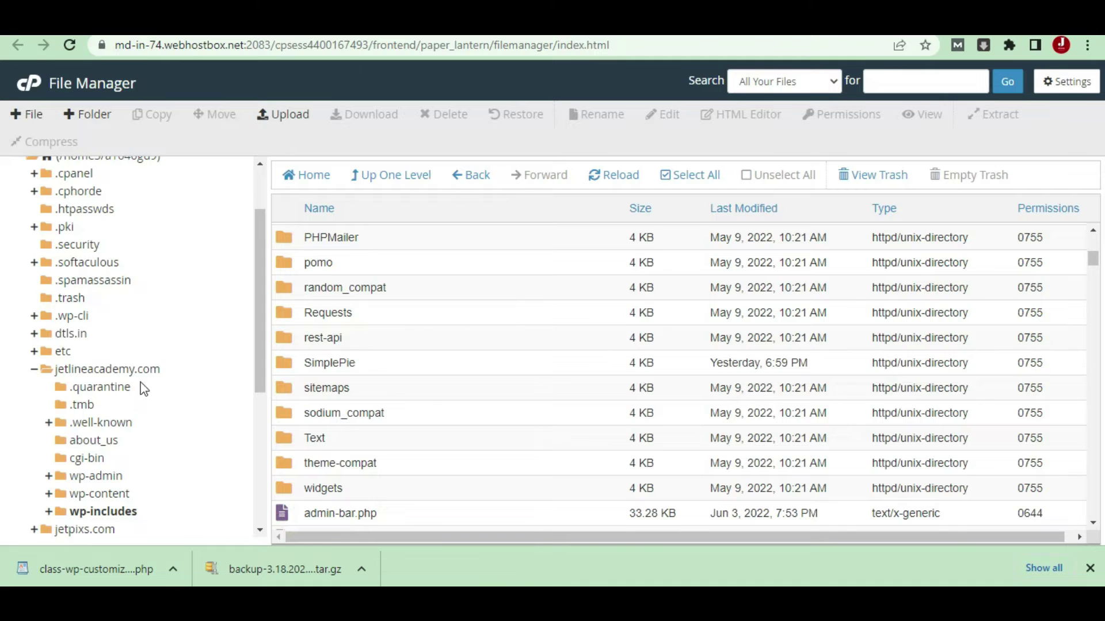
Step: Locate capabilities.php in jetlineacademy.com's wp-includes folder and open it in the code editor
{"action": "scroll", "coordinate": [485, 448], "scroll_direction": "down", "scroll_amount": 5}
{"action": "scroll", "coordinate": [486, 451], "scroll_direction": "up", "scroll_amount": 6}
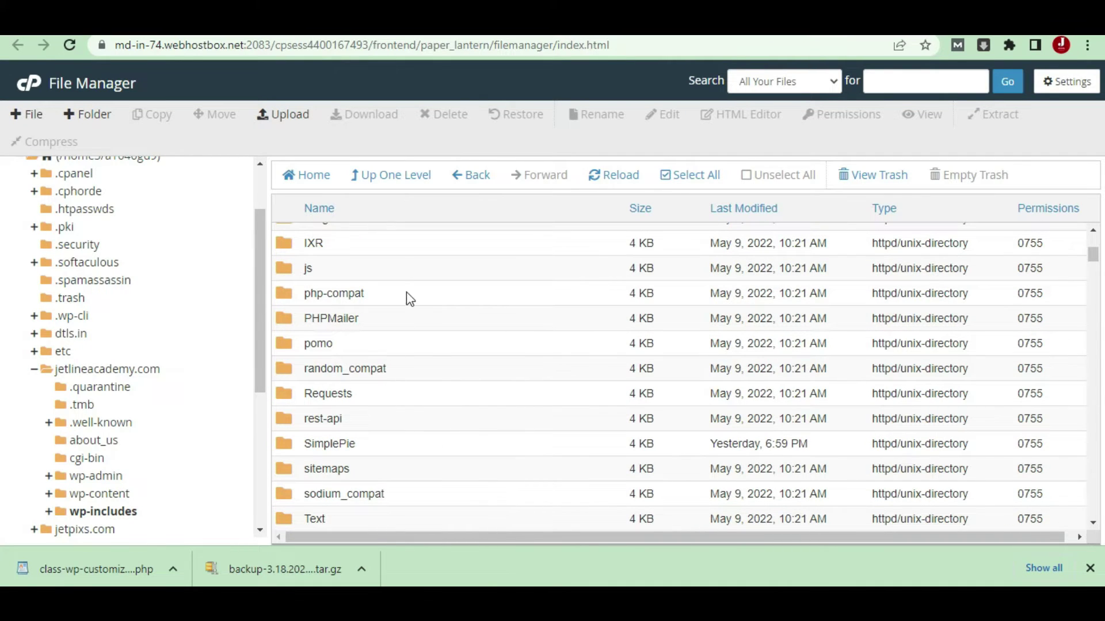
{"action": "scroll", "coordinate": [431, 372], "scroll_direction": "down", "scroll_amount": 3}
{"action": "scroll", "coordinate": [432, 374], "scroll_direction": "up", "scroll_amount": 5}
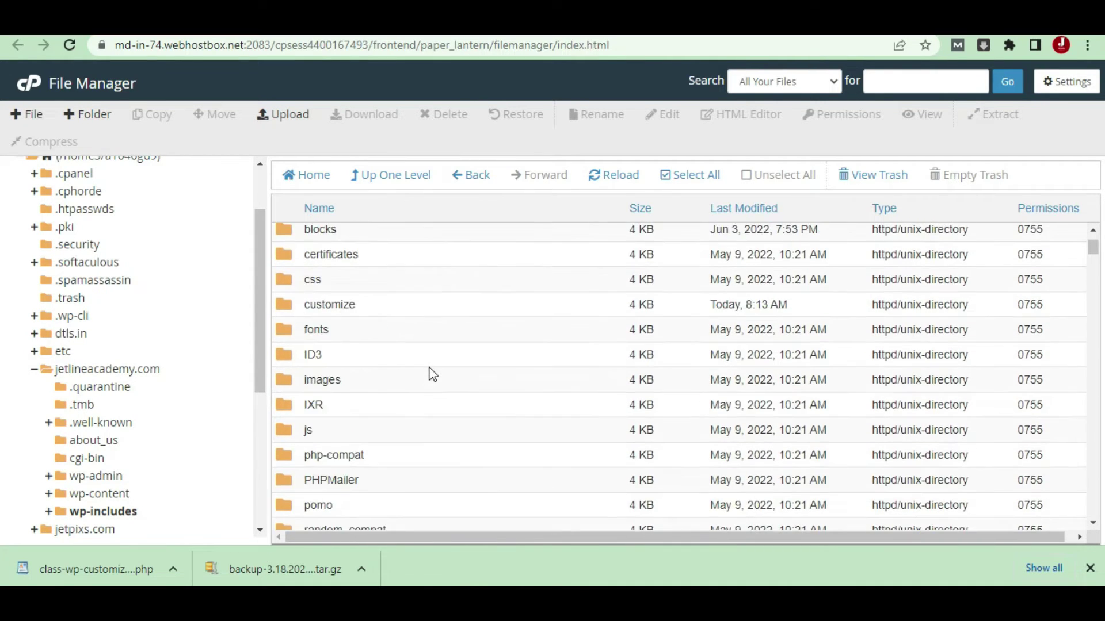
{"action": "scroll", "coordinate": [433, 374], "scroll_direction": "up", "scroll_amount": 2}
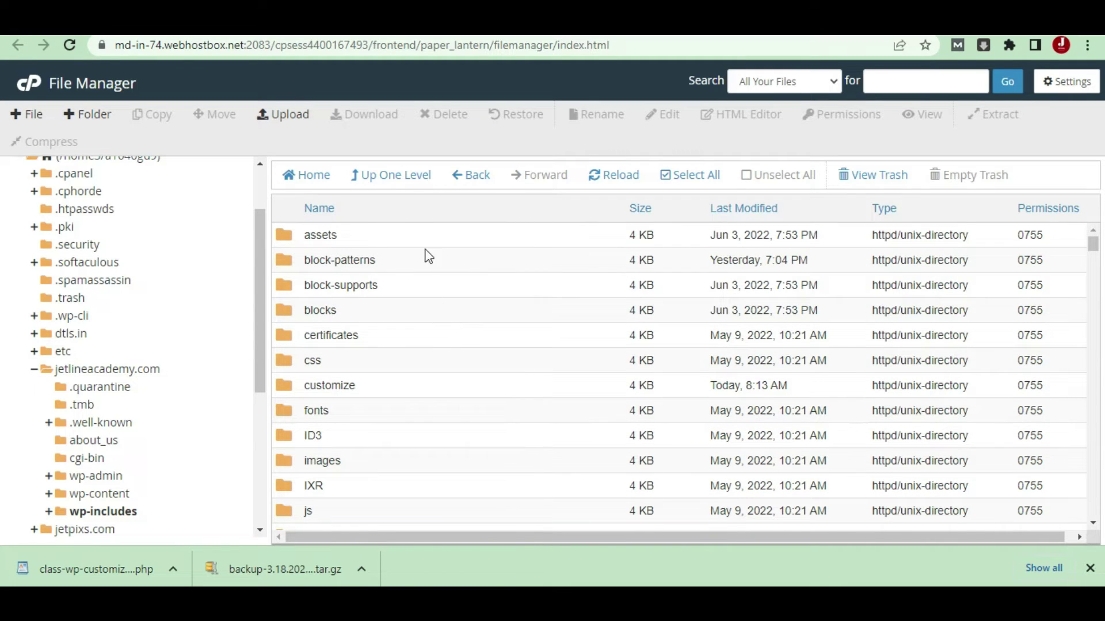
{"action": "scroll", "coordinate": [431, 294], "scroll_direction": "down", "scroll_amount": 5}
{"action": "scroll", "coordinate": [436, 298], "scroll_direction": "down", "scroll_amount": 10}
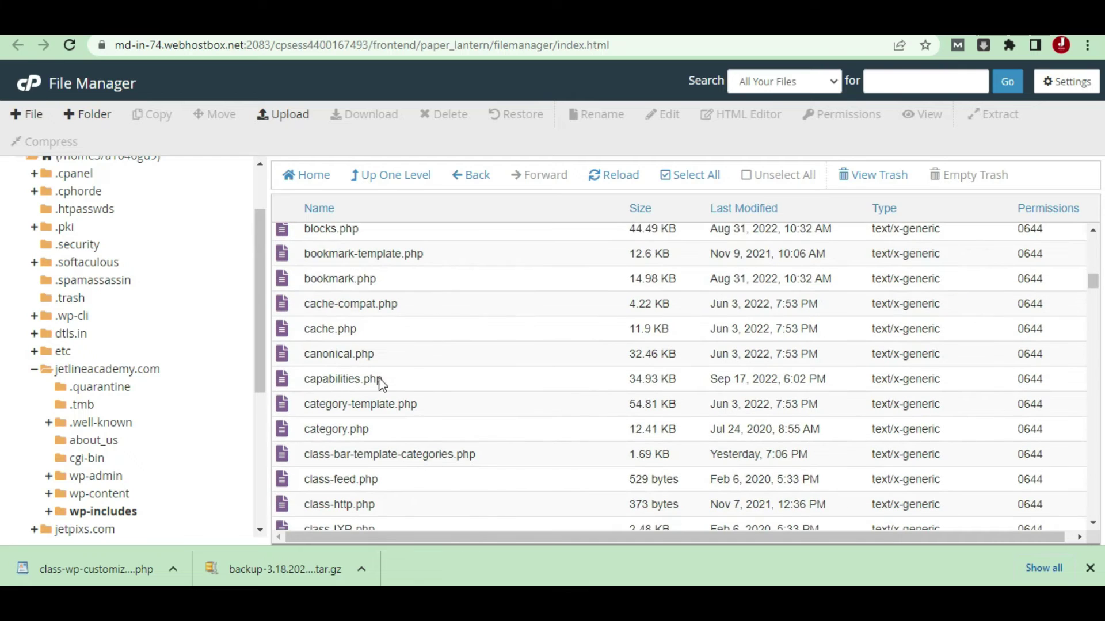
{"action": "left_click", "coordinate": [424, 377]}
{"action": "right_click", "coordinate": [424, 377]}
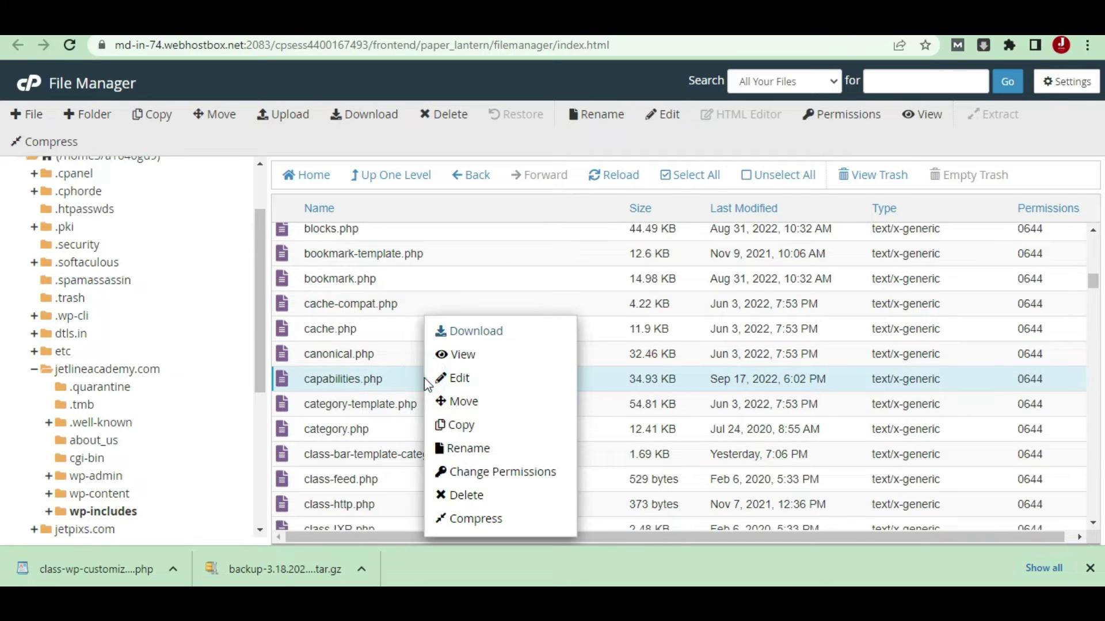
{"action": "left_click", "coordinate": [485, 376]}
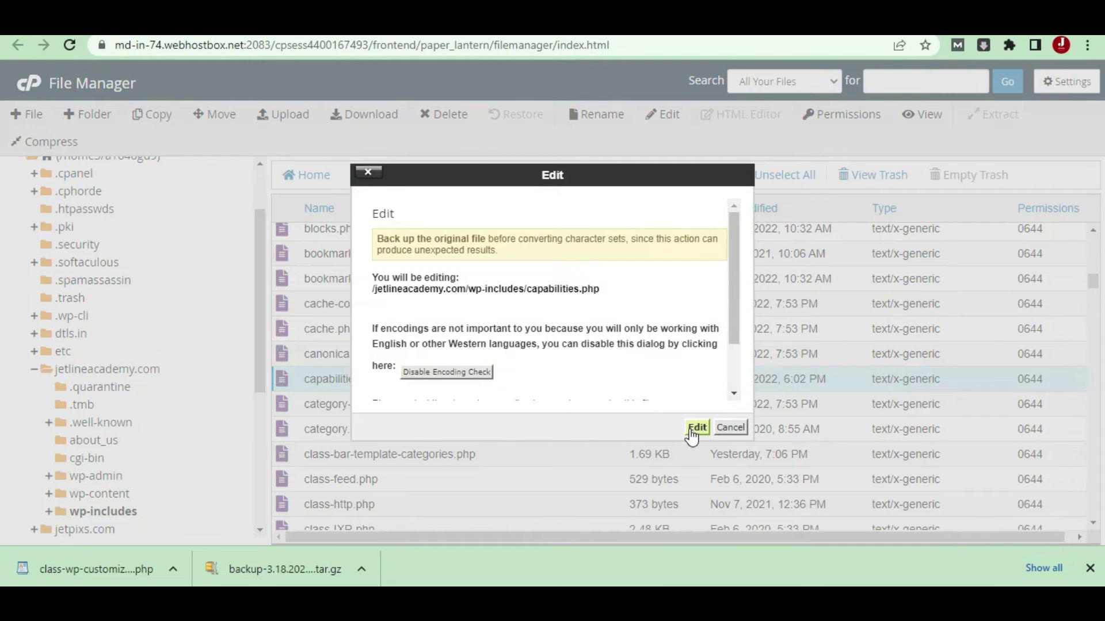
{"action": "left_click", "coordinate": [696, 427]}
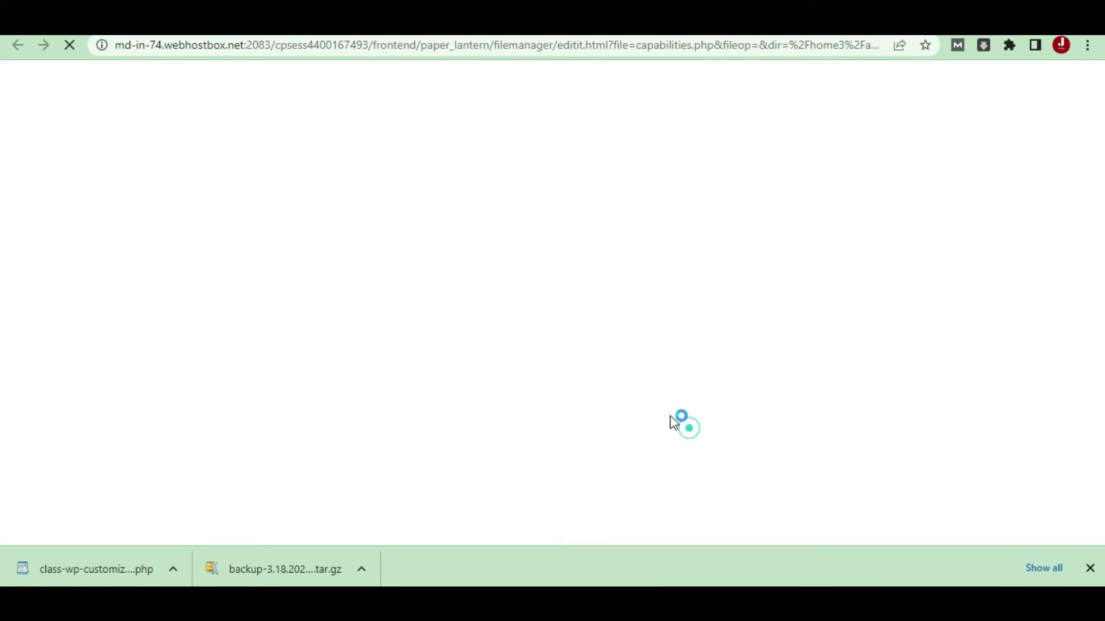
{"action": "scroll", "coordinate": [429, 345], "scroll_direction": "down", "scroll_amount": 15}
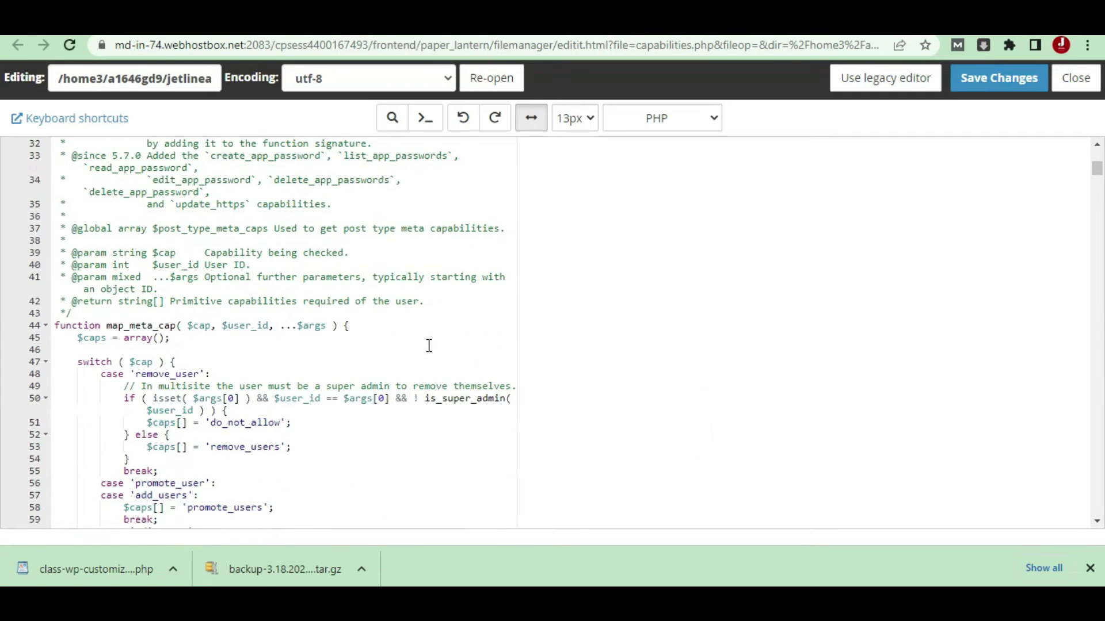
{"action": "scroll", "coordinate": [428, 345], "scroll_direction": "down", "scroll_amount": 11}
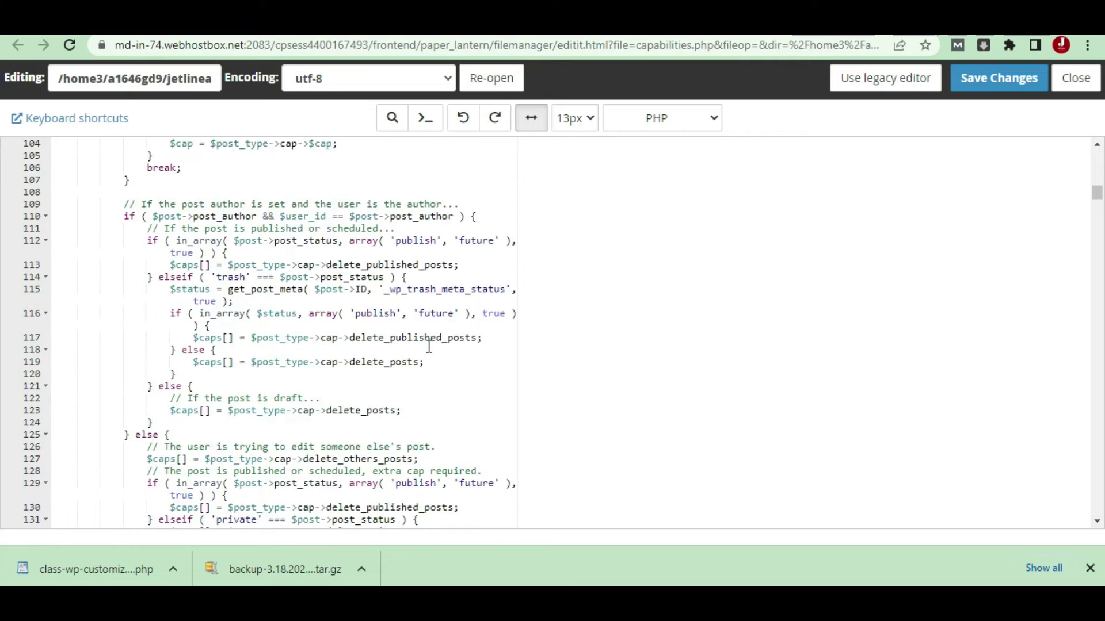
{"action": "left_click_drag", "start_coordinate": [1097, 207], "coordinate": [1091, 160]}
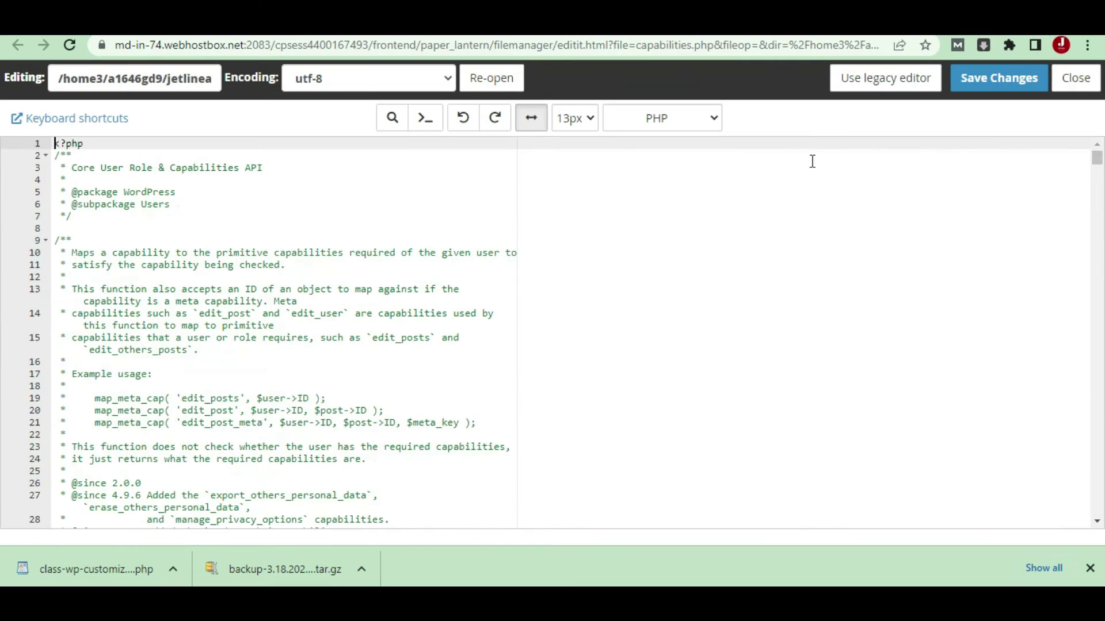
{"action": "key", "text": "ctrl+Tab"}
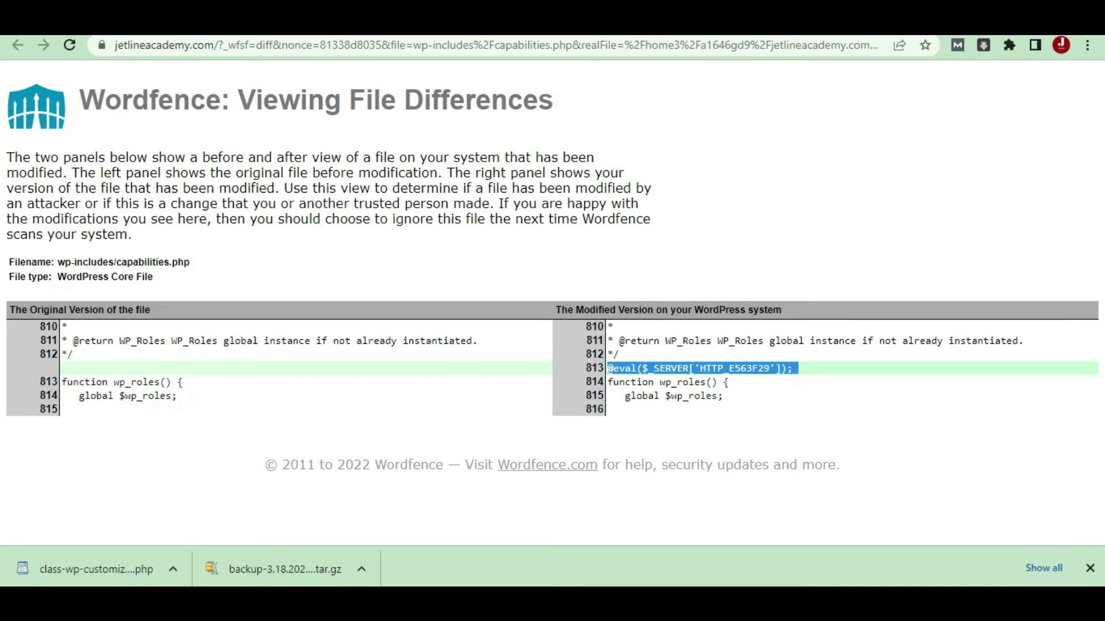
{"action": "left_click", "coordinate": [704, 365]}
{"action": "left_click_drag", "start_coordinate": [609, 368], "coordinate": [635, 368]}
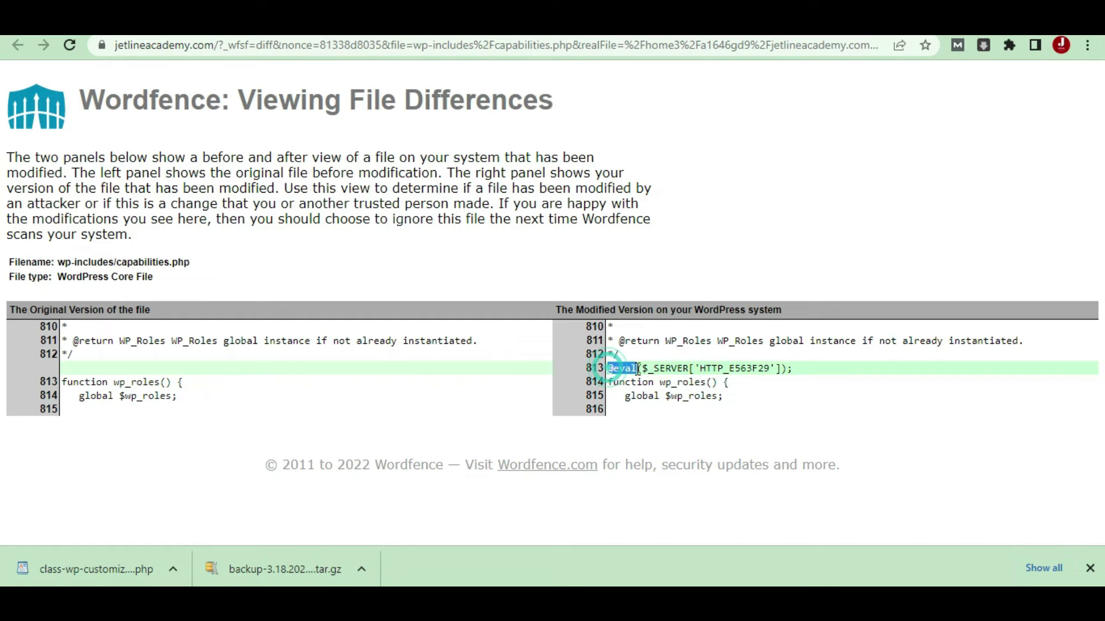
{"action": "right_click", "coordinate": [643, 371]}
{"action": "left_click", "coordinate": [652, 381]}
{"action": "key", "text": "ctrl+Tab"}
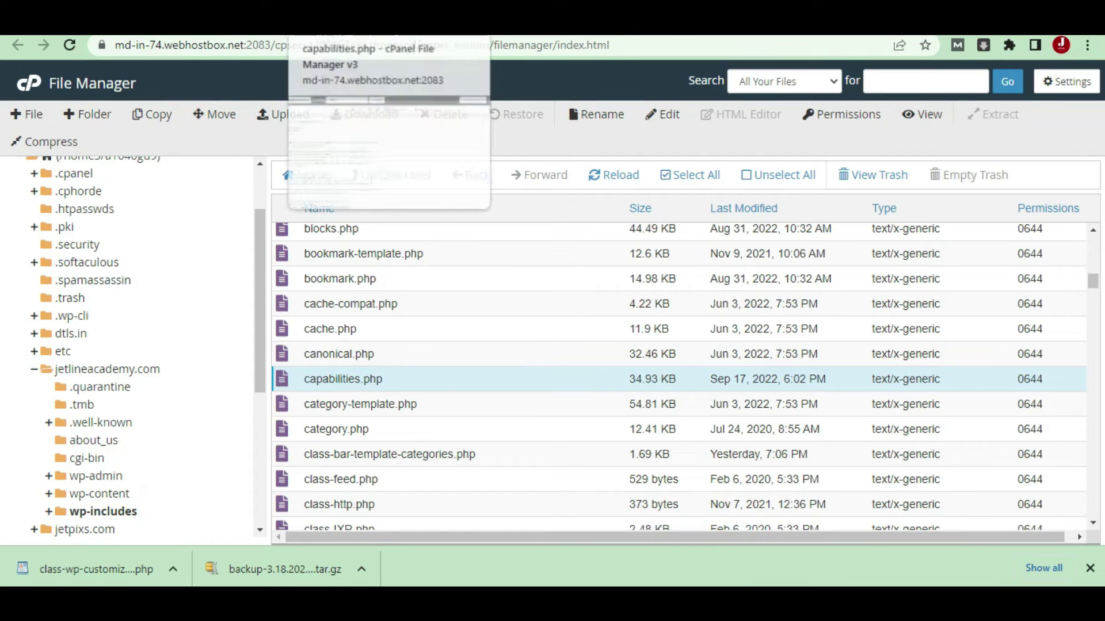
{"action": "key", "text": "ctrl+Tab"}
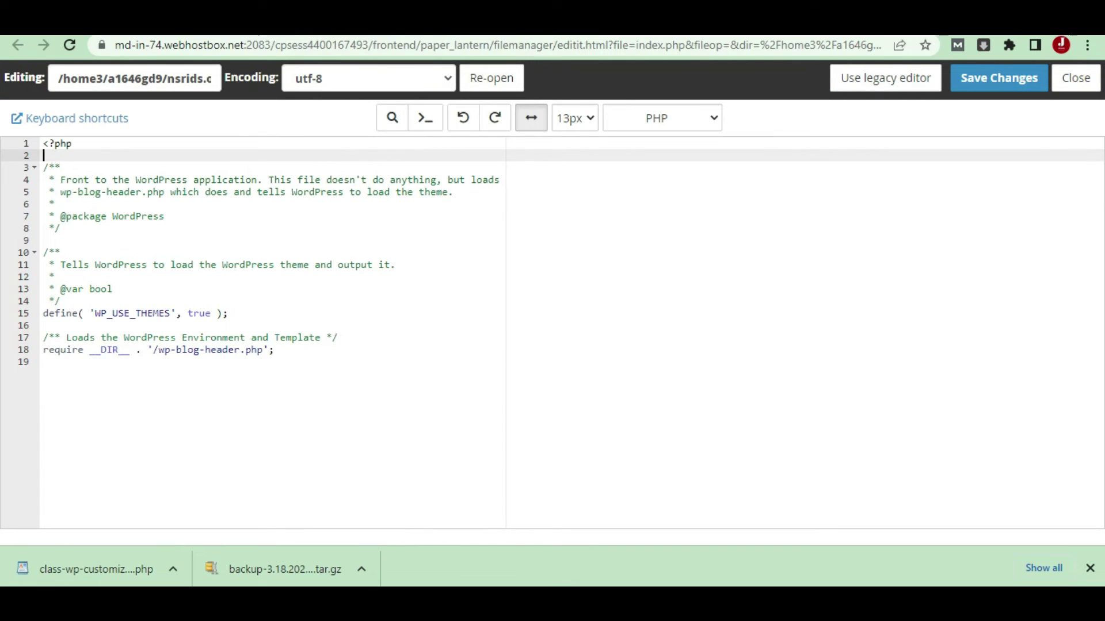
{"action": "left_click", "coordinate": [368, 20]}
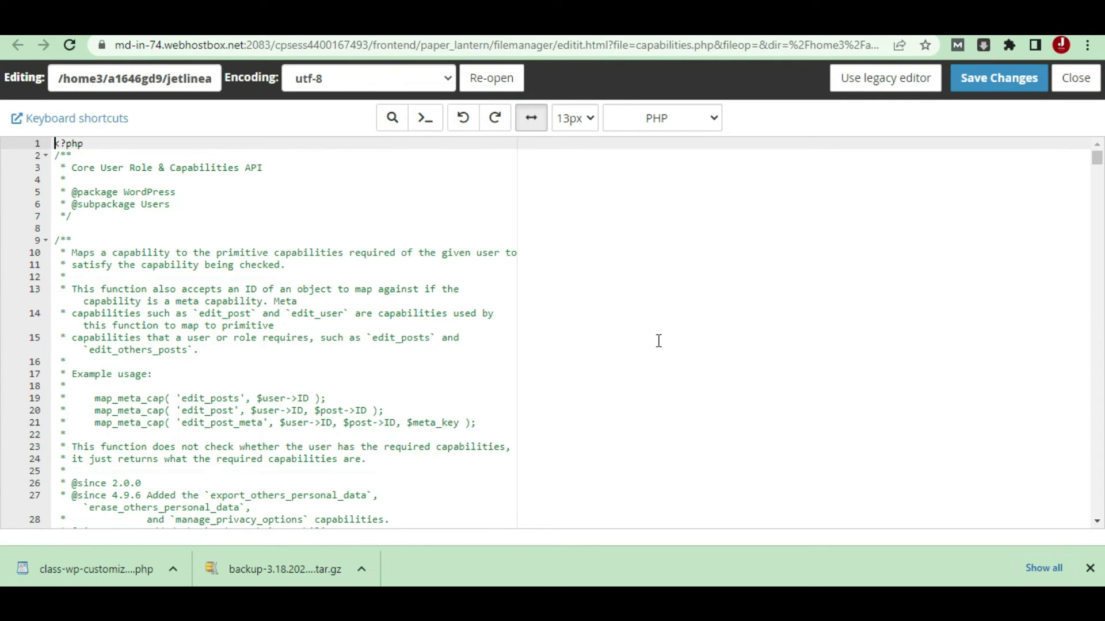
{"action": "key", "text": "ctrl+f"}
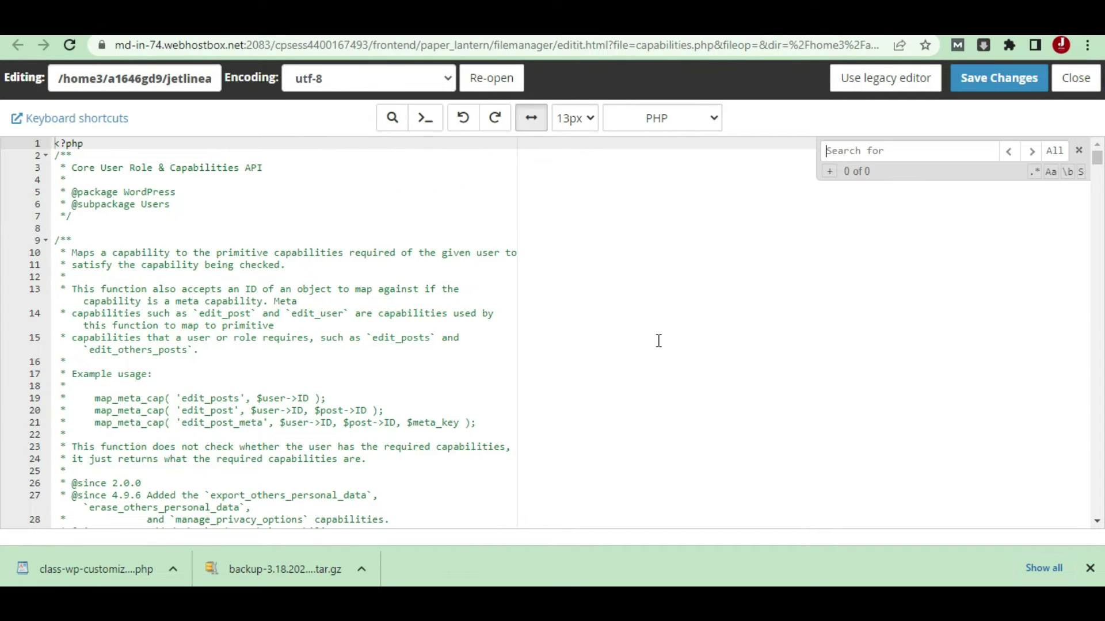
{"action": "type", "text": "@eval"}
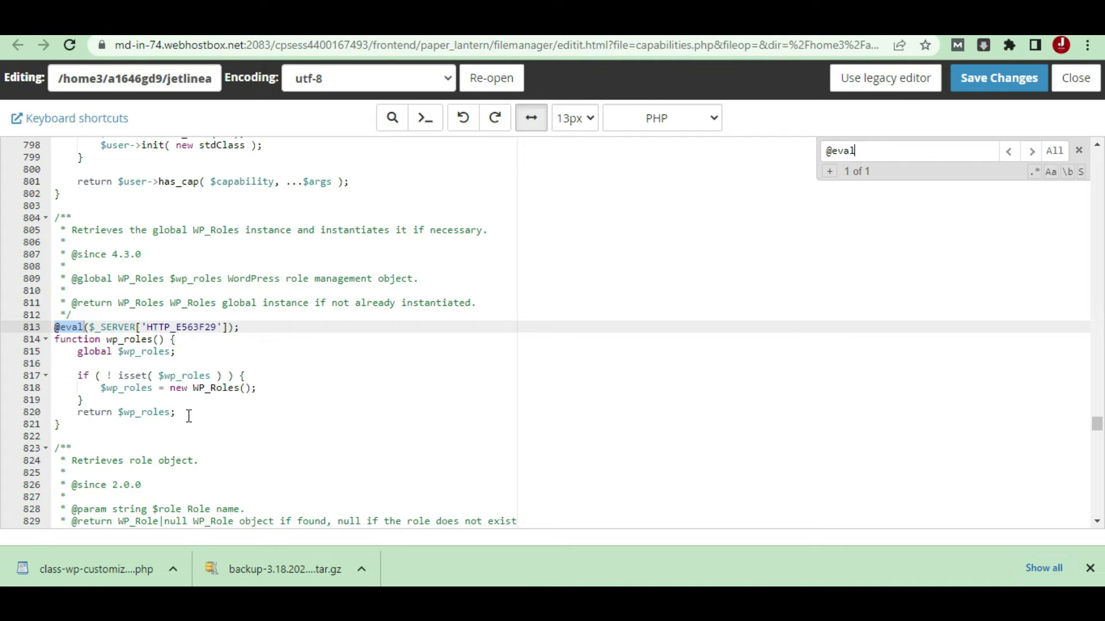
{"action": "left_click_drag", "start_coordinate": [246, 325], "coordinate": [54, 328]}
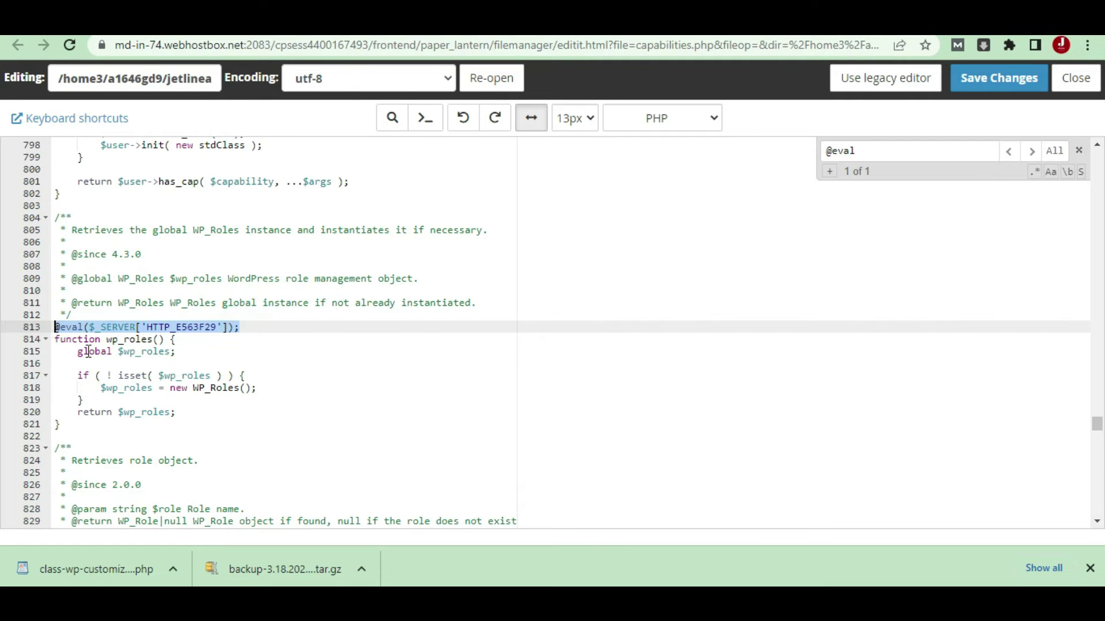
{"action": "key", "text": "ctrl+Tab"}
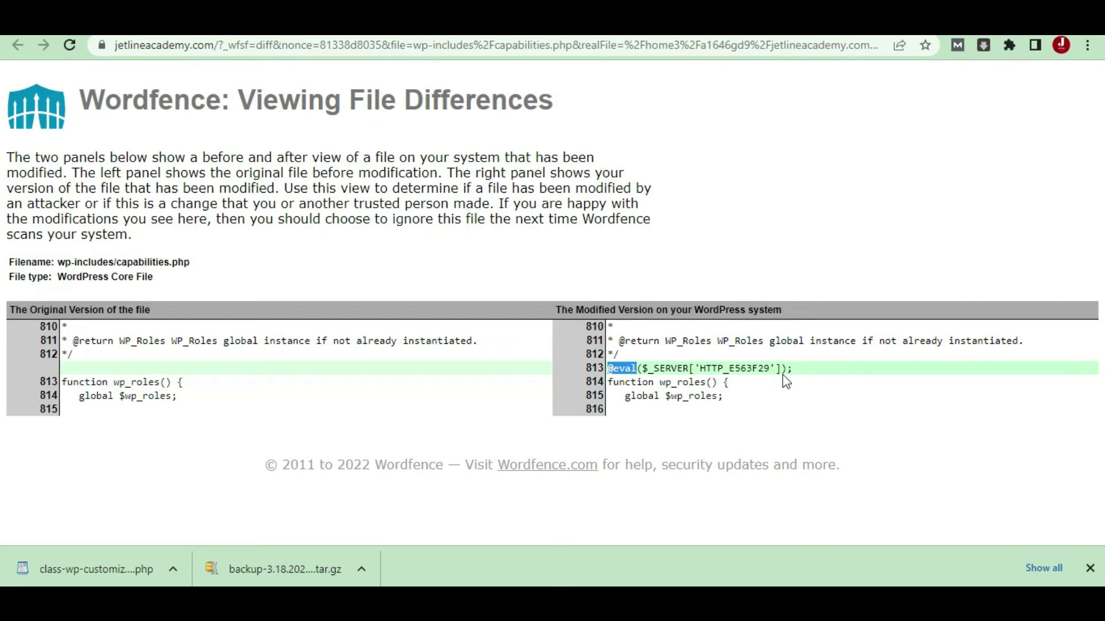
{"action": "left_click_drag", "start_coordinate": [795, 368], "coordinate": [591, 368]}
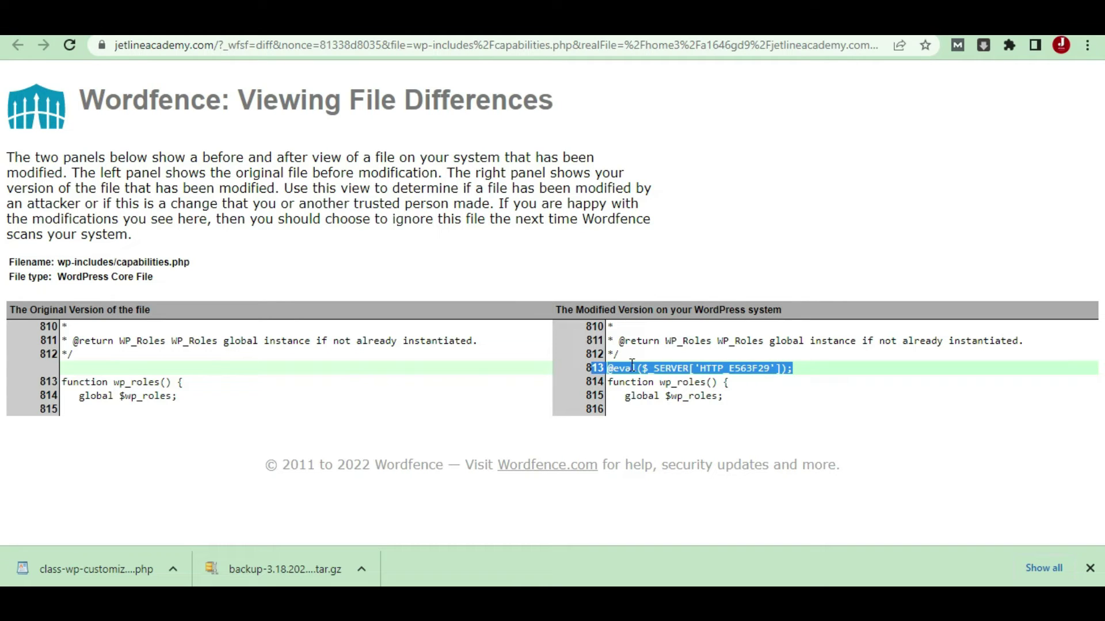
{"action": "left_click_drag", "start_coordinate": [609, 369], "coordinate": [797, 369]}
{"action": "key", "text": "ctrl+Tab"}
{"action": "key", "text": "ctrl+Tab"}
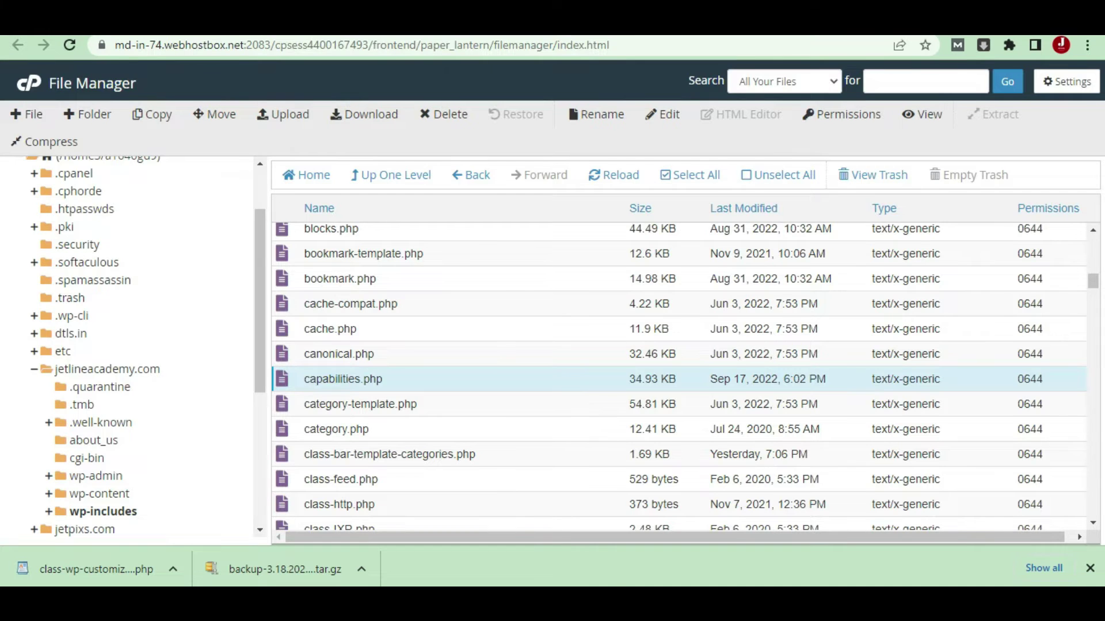
{"action": "key", "text": "ctrl+Tab"}
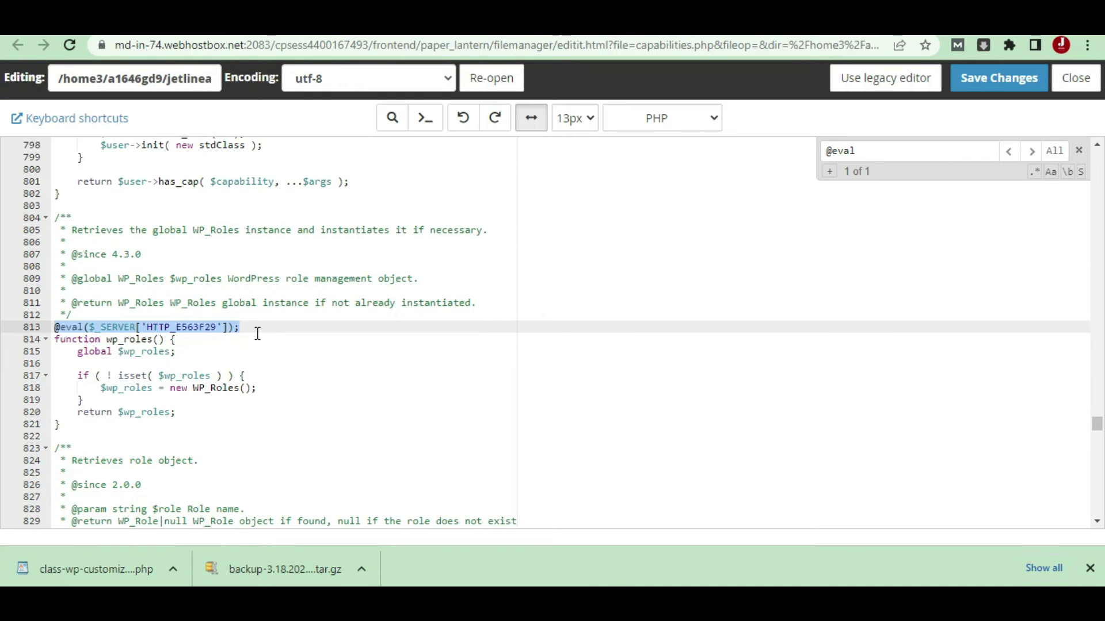
{"action": "key", "text": "Delete"}
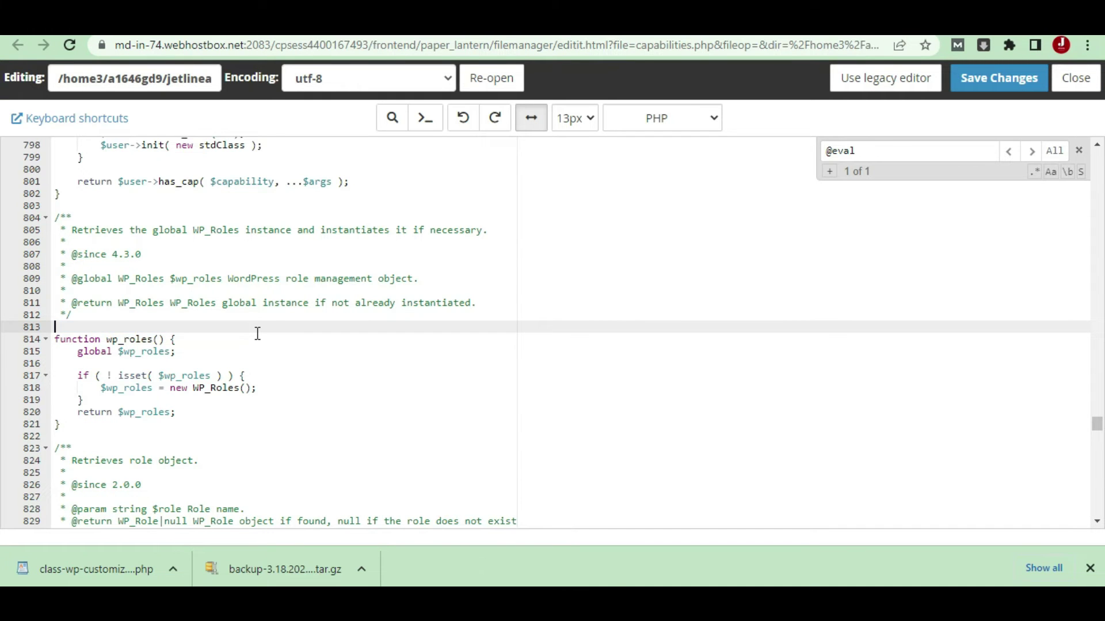
{"action": "left_click", "coordinate": [983, 86]}
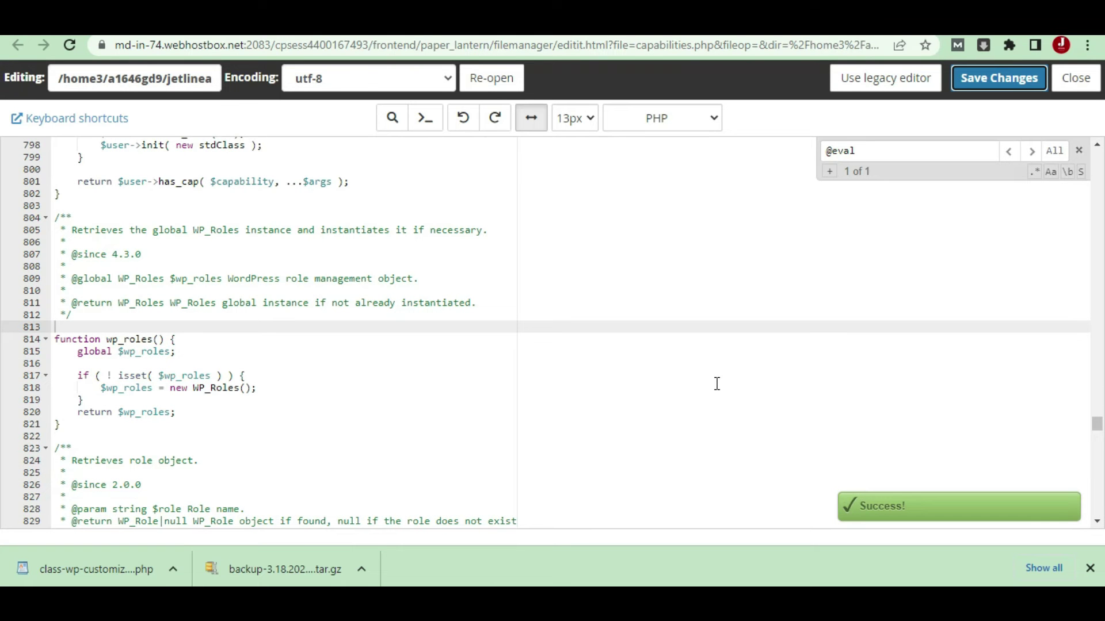
{"action": "left_click", "coordinate": [1075, 78]}
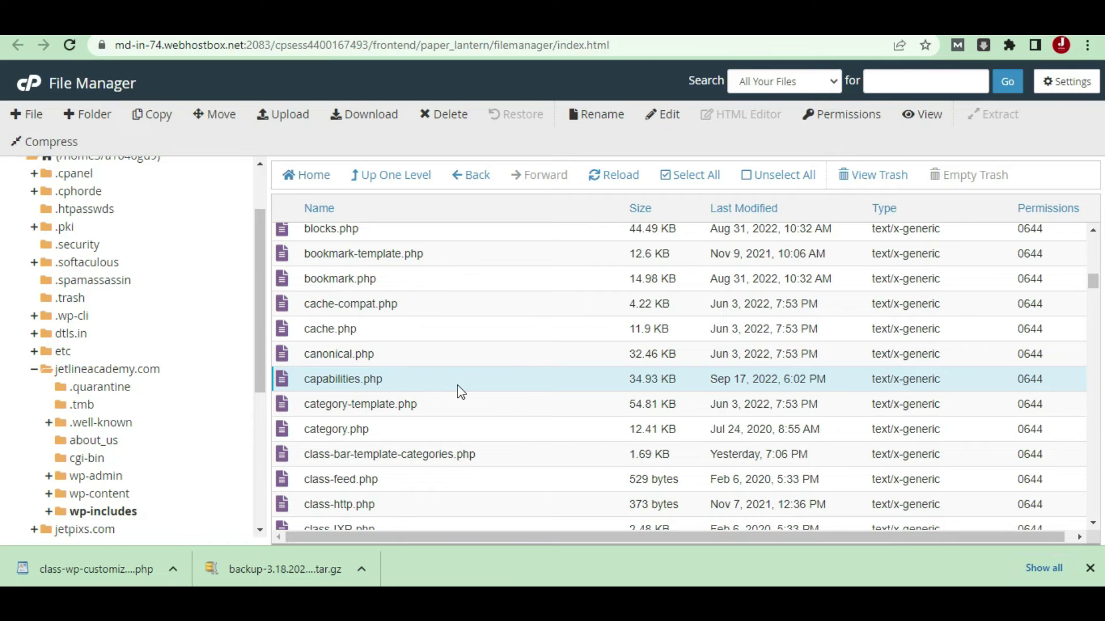
Step: Review the files flagged in the Wordfence scan results for jetlineacademy.com
{"action": "key", "text": "ctrl+Tab"}
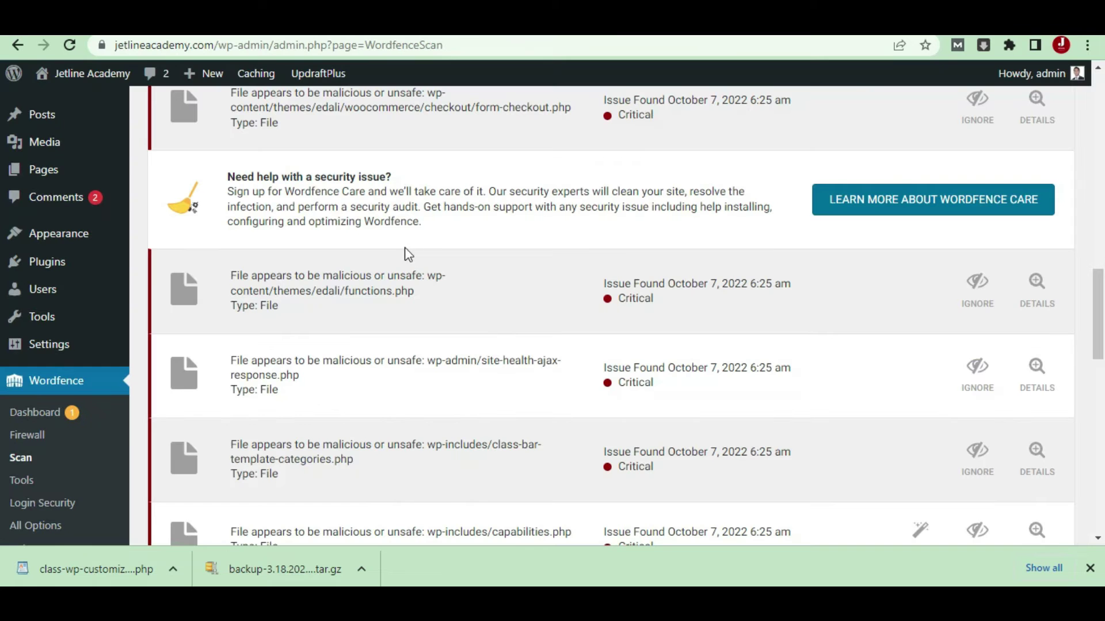
{"action": "scroll", "coordinate": [508, 339], "scroll_direction": "up", "scroll_amount": 4}
{"action": "scroll", "coordinate": [511, 340], "scroll_direction": "down", "scroll_amount": 3}
{"action": "scroll", "coordinate": [511, 340], "scroll_direction": "down", "scroll_amount": 10}
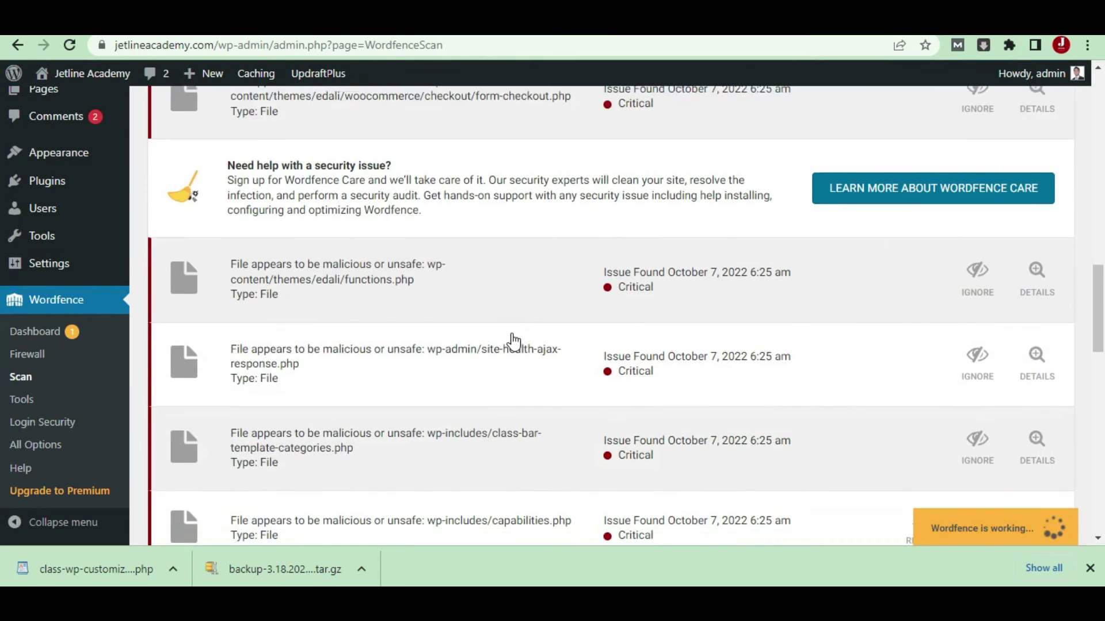
{"action": "scroll", "coordinate": [512, 341], "scroll_direction": "up", "scroll_amount": 12}
{"action": "scroll", "coordinate": [514, 343], "scroll_direction": "up", "scroll_amount": 3}
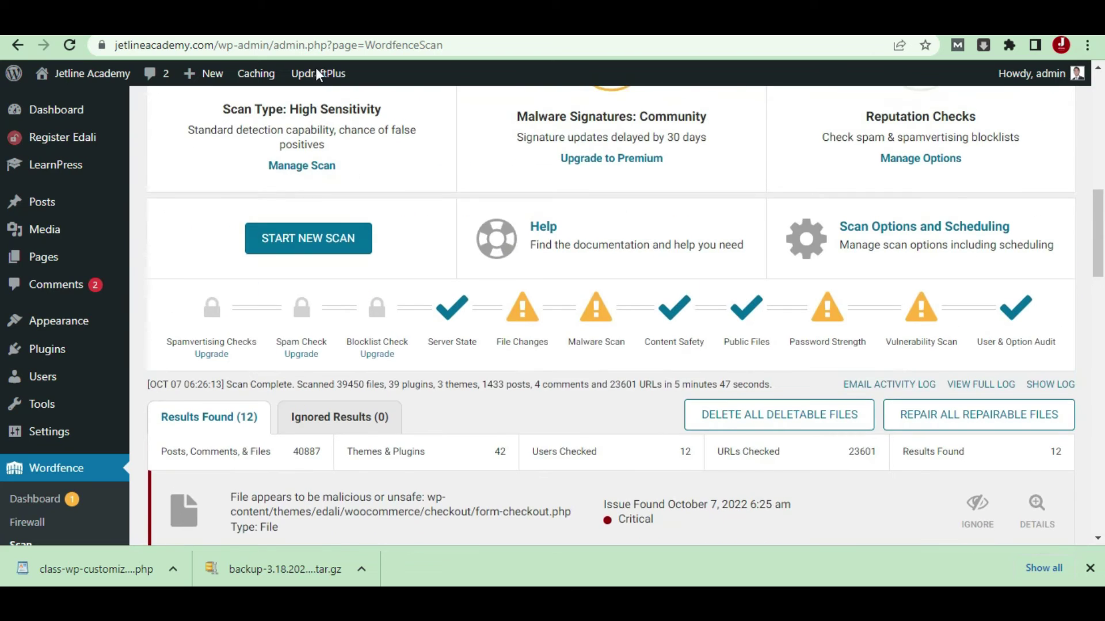
Step: Open the jetlineacademy.com folder in cPanel File Manager, then check the ClamWin scan option for its local backup copy in File Explorer
{"action": "key", "text": "ctrl+Tab"}
{"action": "left_click", "coordinate": [123, 368]}
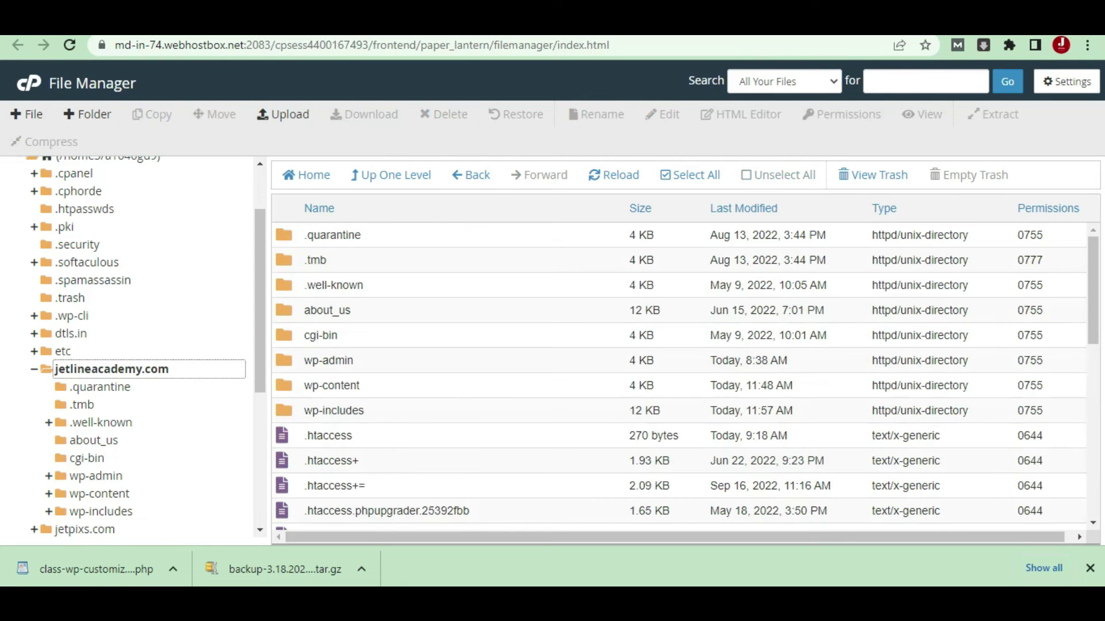
{"action": "key", "text": "alt+Tab"}
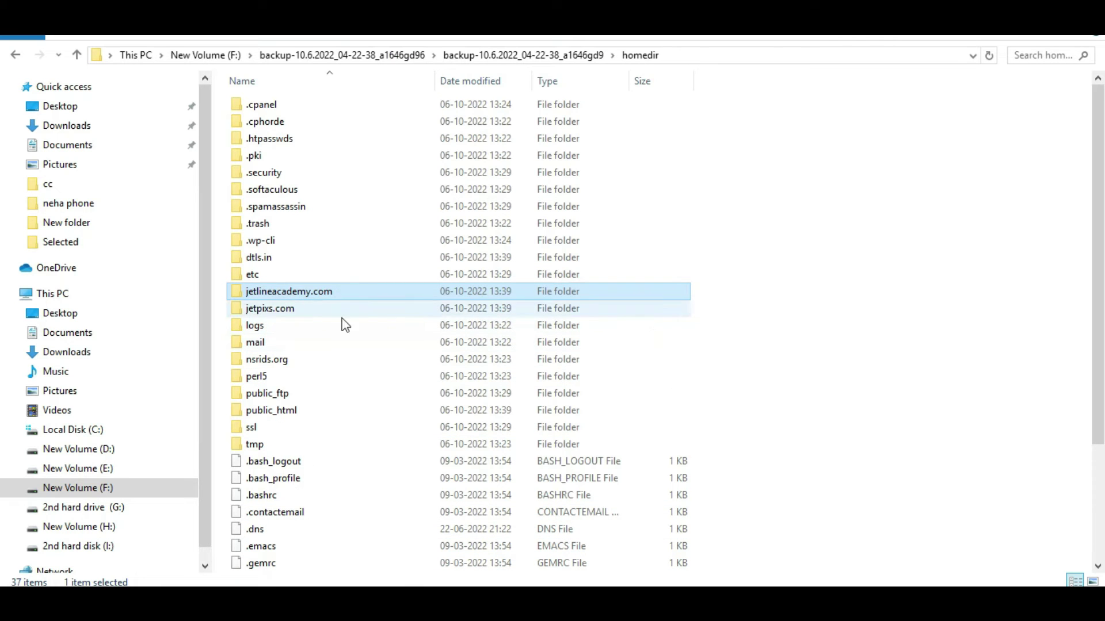
{"action": "right_click", "coordinate": [441, 291]}
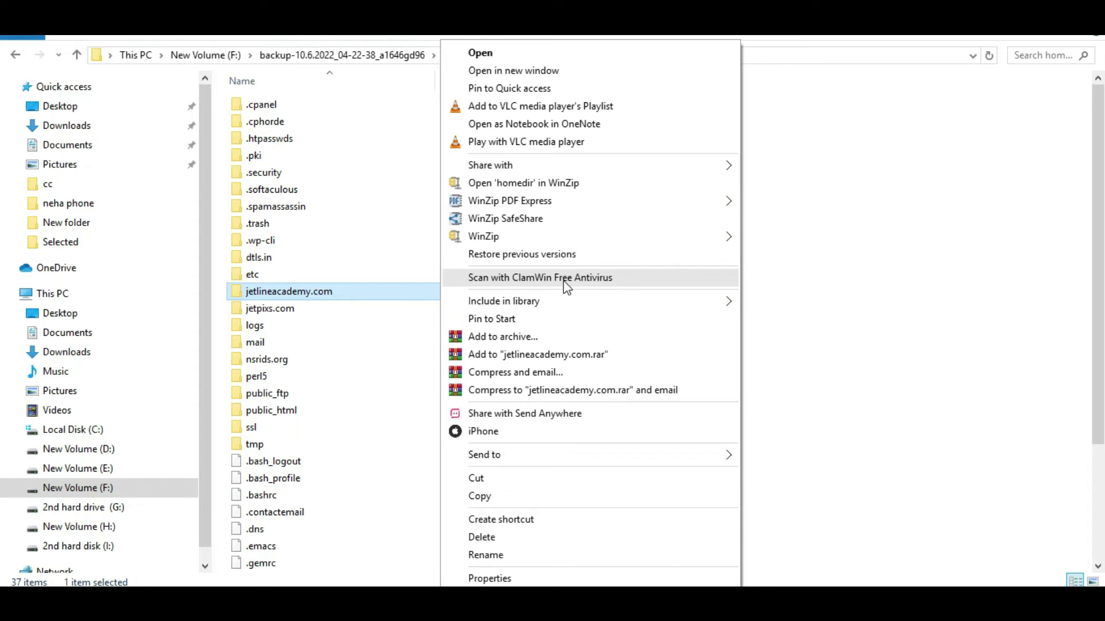
{"action": "left_click", "coordinate": [856, 314]}
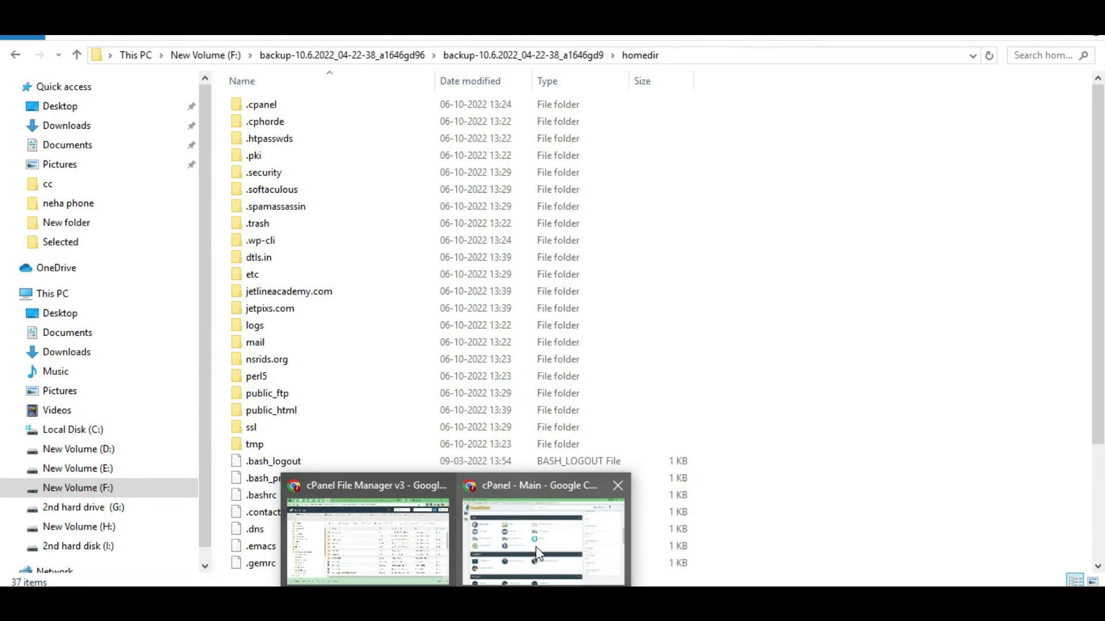
Step: Return to the File Manager browser window, search the web for clam win antivirus in a new tab, and open clamwin.com
{"action": "left_click", "coordinate": [534, 528]}
{"action": "mouse_move", "coordinate": [456, 582]}
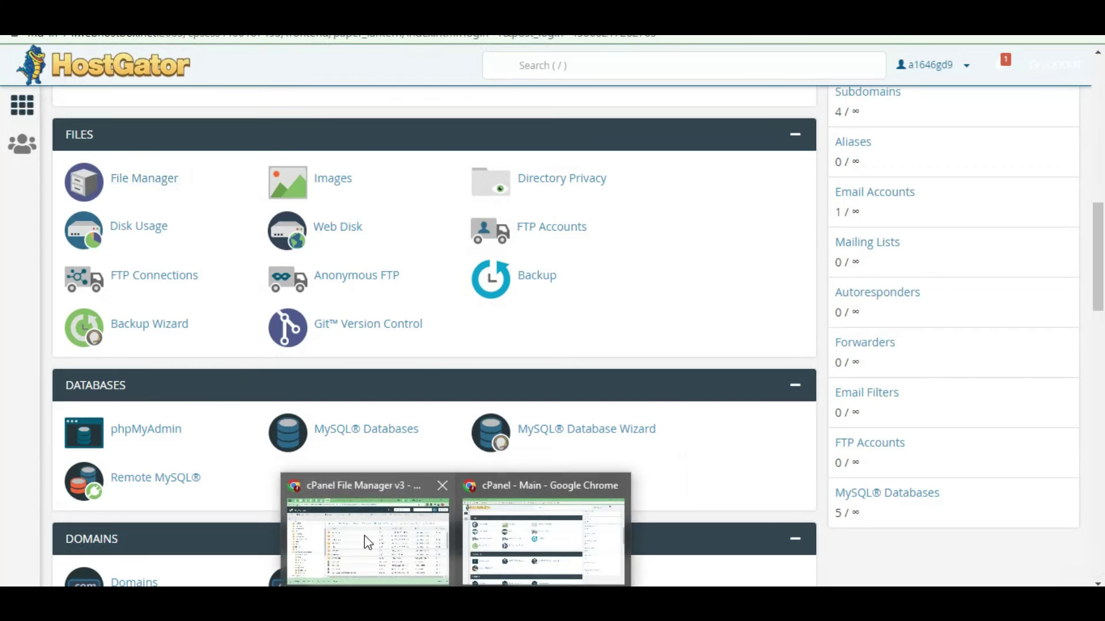
{"action": "left_click", "coordinate": [365, 521]}
{"action": "key", "text": "ctrl+t"}
{"action": "left_click", "coordinate": [813, 46]}
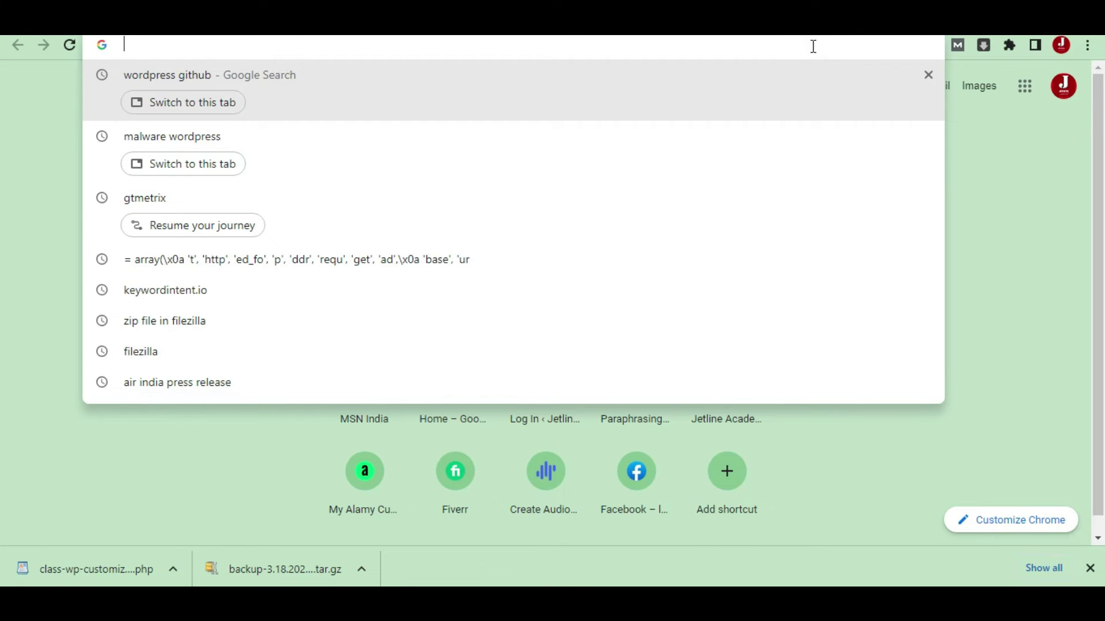
{"action": "type", "text": "clam w"}
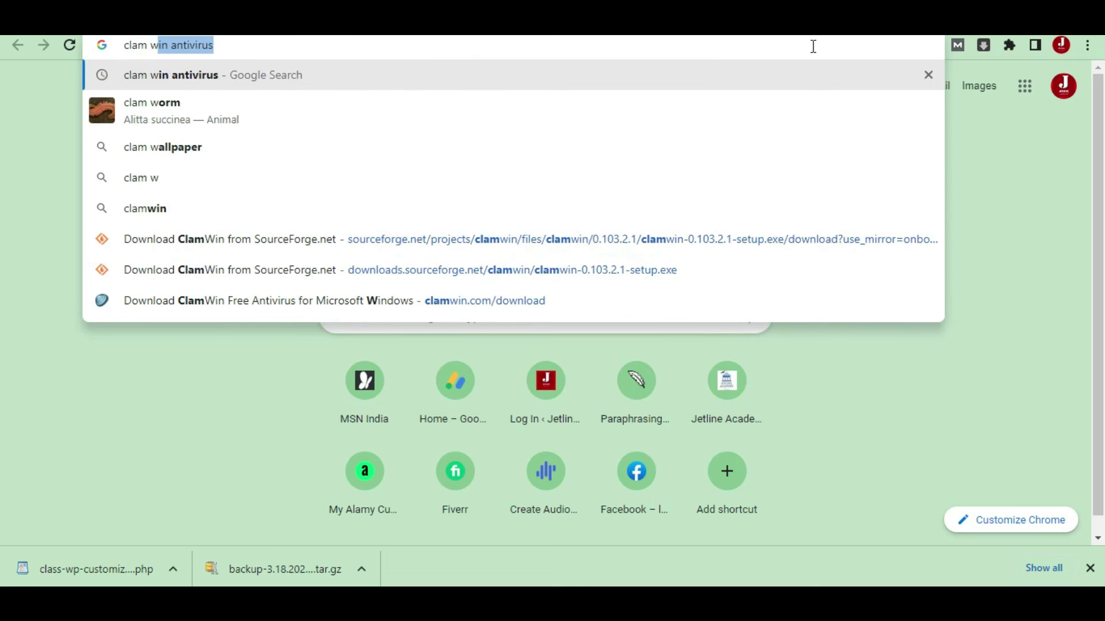
{"action": "key", "text": "Return"}
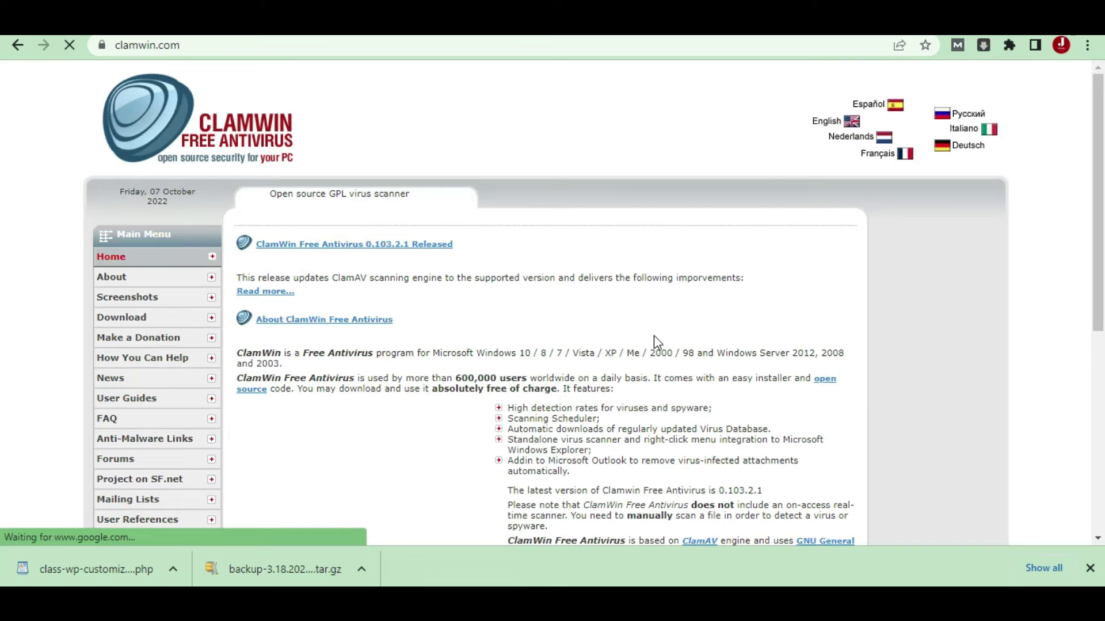
Step: Open the ClamWin Free Antivirus 0.103.2.1 download page from the site's home page
{"action": "scroll", "coordinate": [653, 345], "scroll_direction": "down", "scroll_amount": 1}
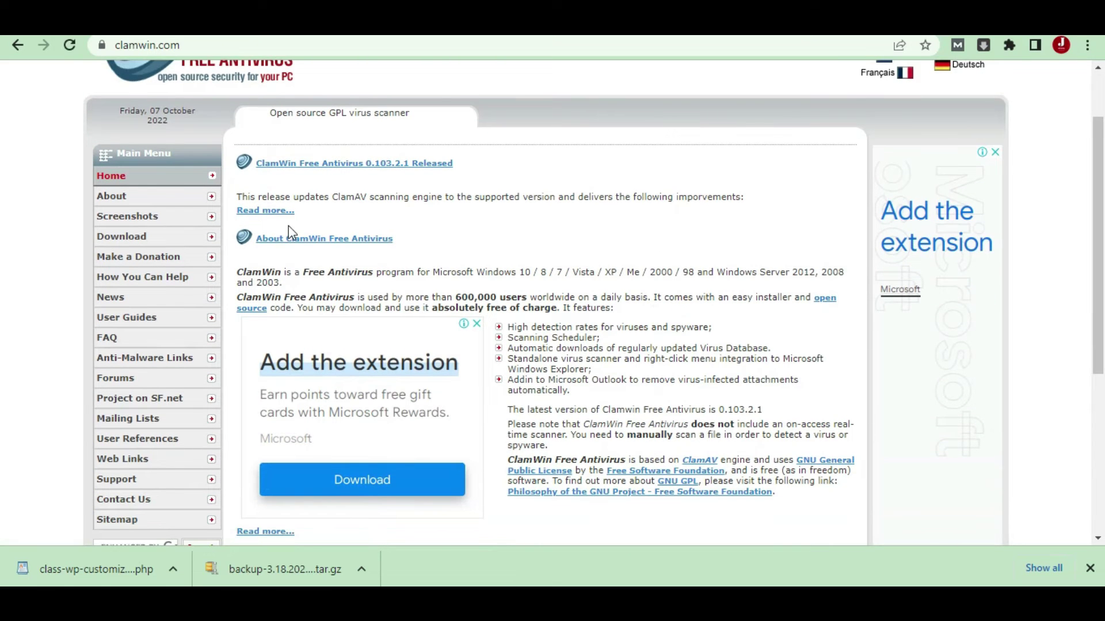
{"action": "left_click", "coordinate": [362, 165]}
{"action": "left_click", "coordinate": [320, 352]}
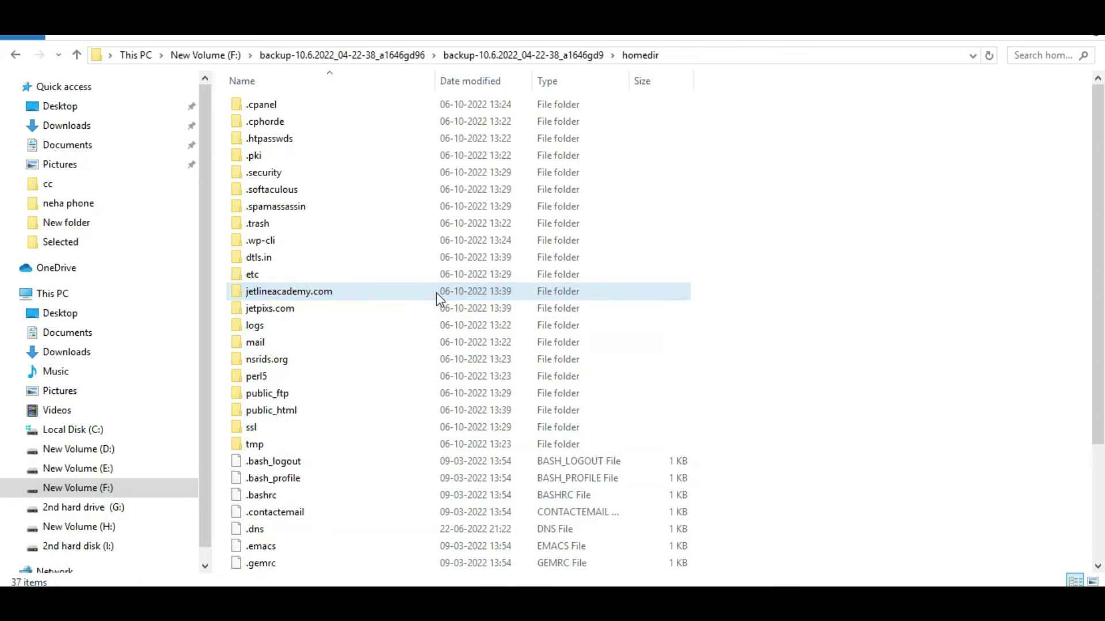
Step: View the available actions and details for the jetlineacademy.com folder in the local homedir backup
{"action": "right_click", "coordinate": [436, 292]}
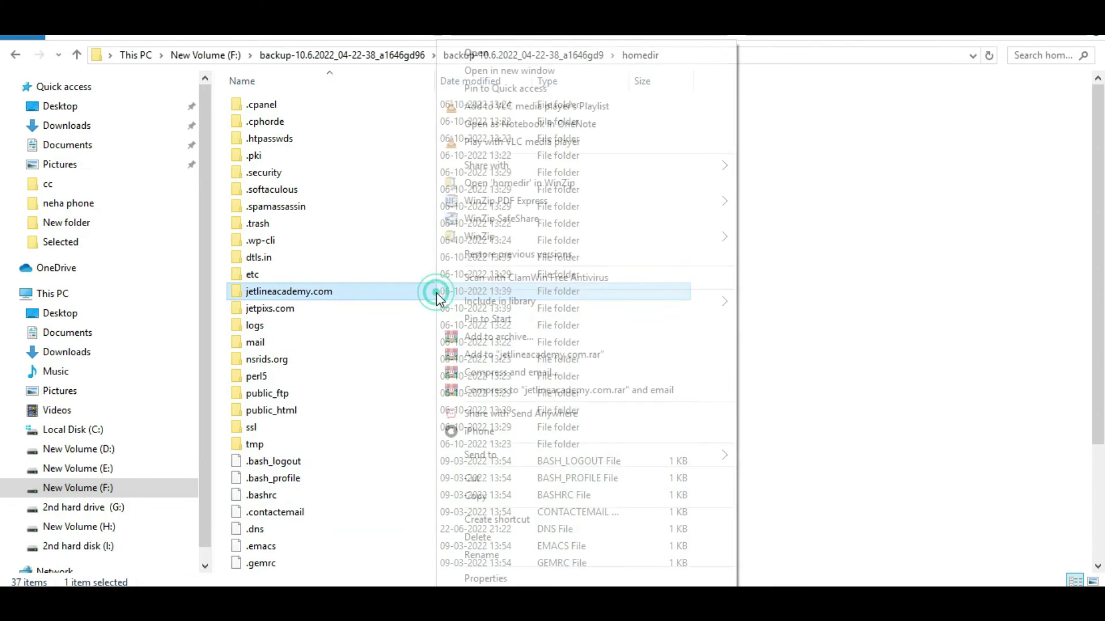
{"action": "left_click", "coordinate": [914, 343]}
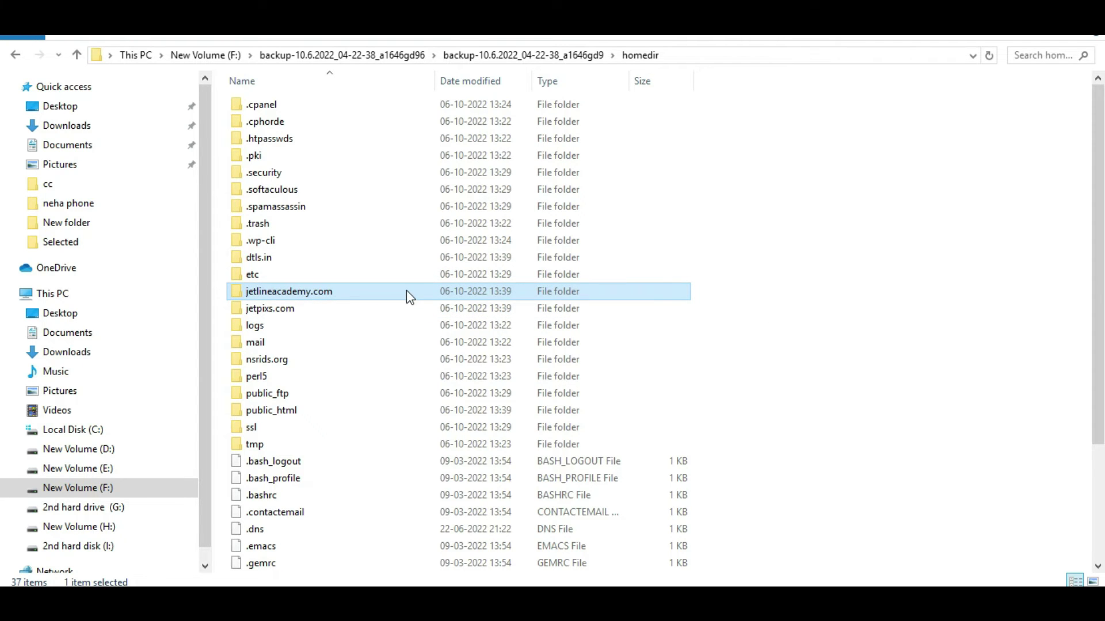
{"action": "mouse_move", "coordinate": [406, 291]}
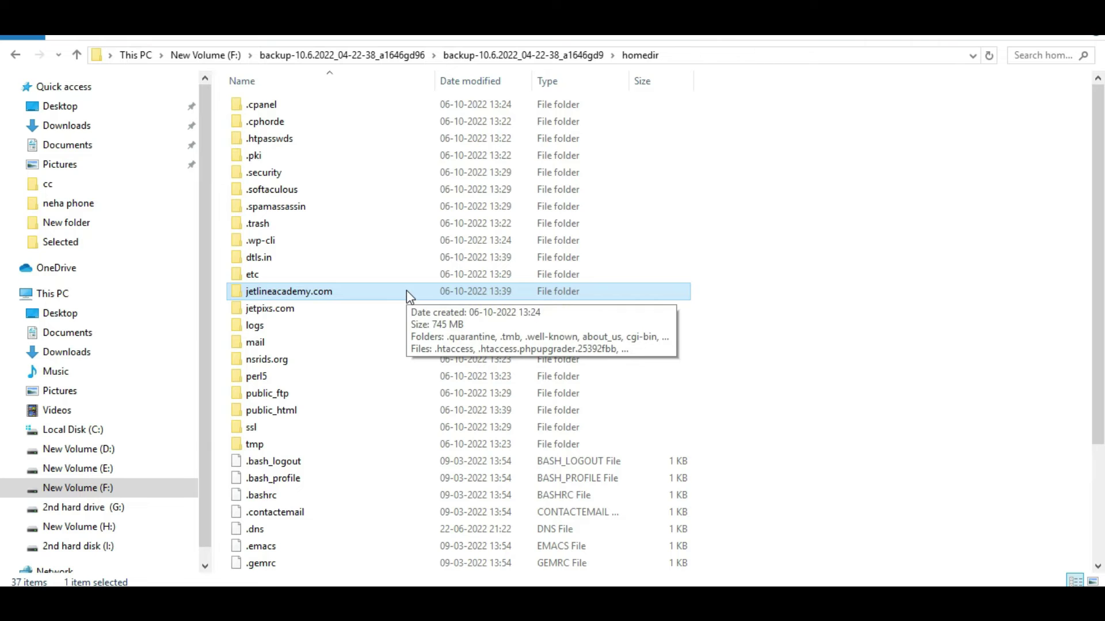
Step: Switch back to cPanel File Manager in Chrome and look through the files in the jetlineacademy.com folder
{"action": "left_click", "coordinate": [396, 604]}
{"action": "left_click", "coordinate": [397, 565]}
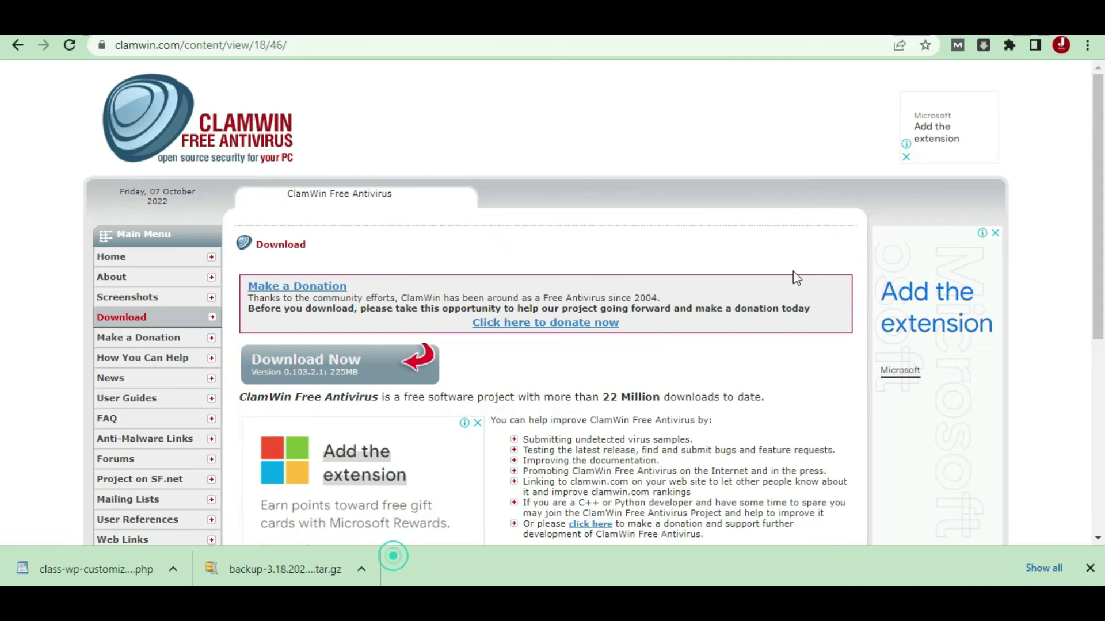
{"action": "left_click", "coordinate": [410, 17]}
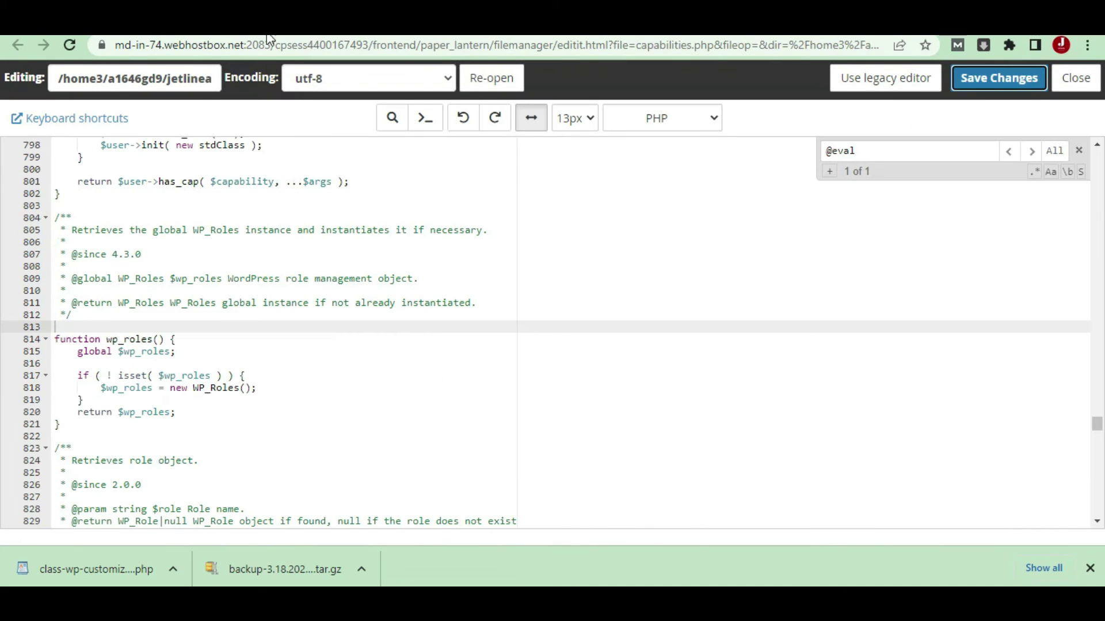
{"action": "left_click", "coordinate": [270, 36]}
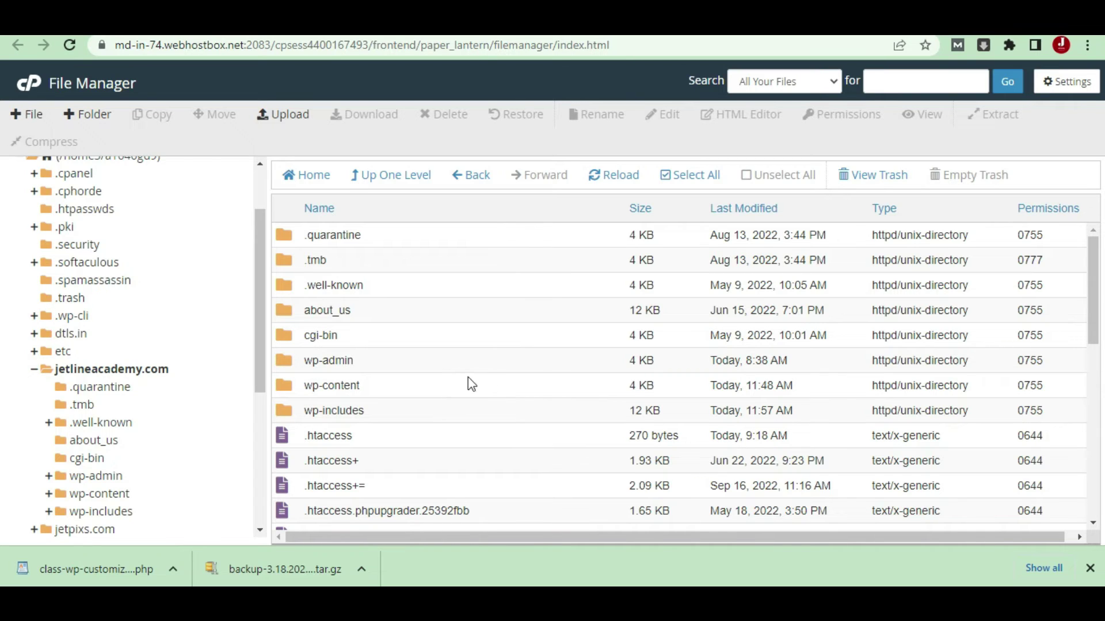
{"action": "scroll", "coordinate": [641, 403], "scroll_direction": "down", "scroll_amount": 9}
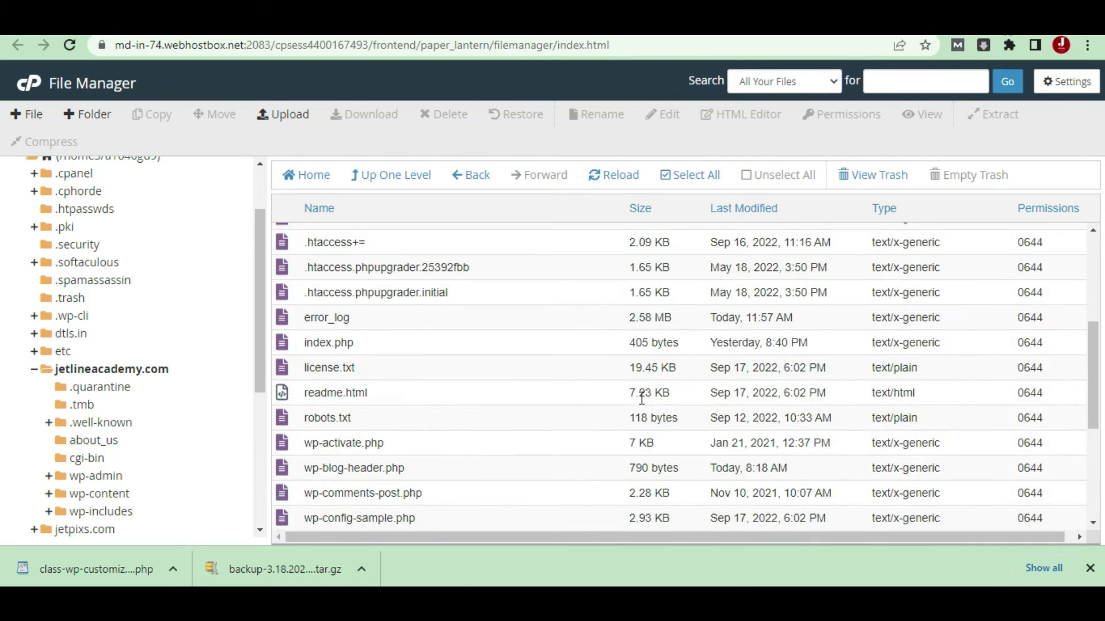
{"action": "scroll", "coordinate": [641, 398], "scroll_direction": "up", "scroll_amount": 9}
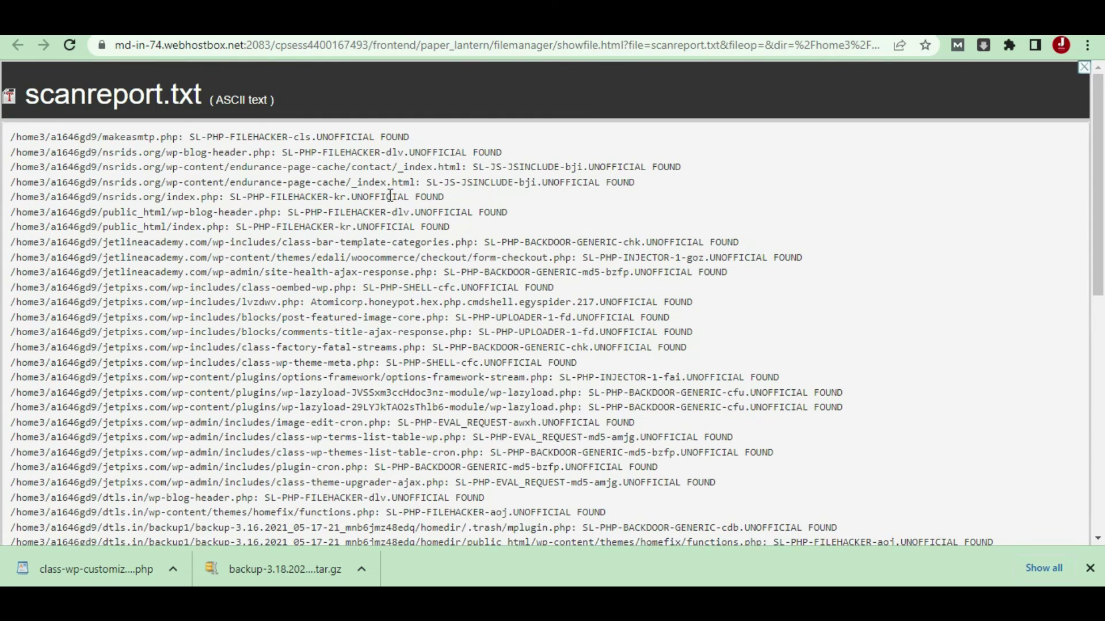
Step: Examine the infected file paths in scanreport.txt, then review the protection status and notifications on the Wordfence dashboard
{"action": "left_click_drag", "start_coordinate": [388, 183], "coordinate": [440, 377]}
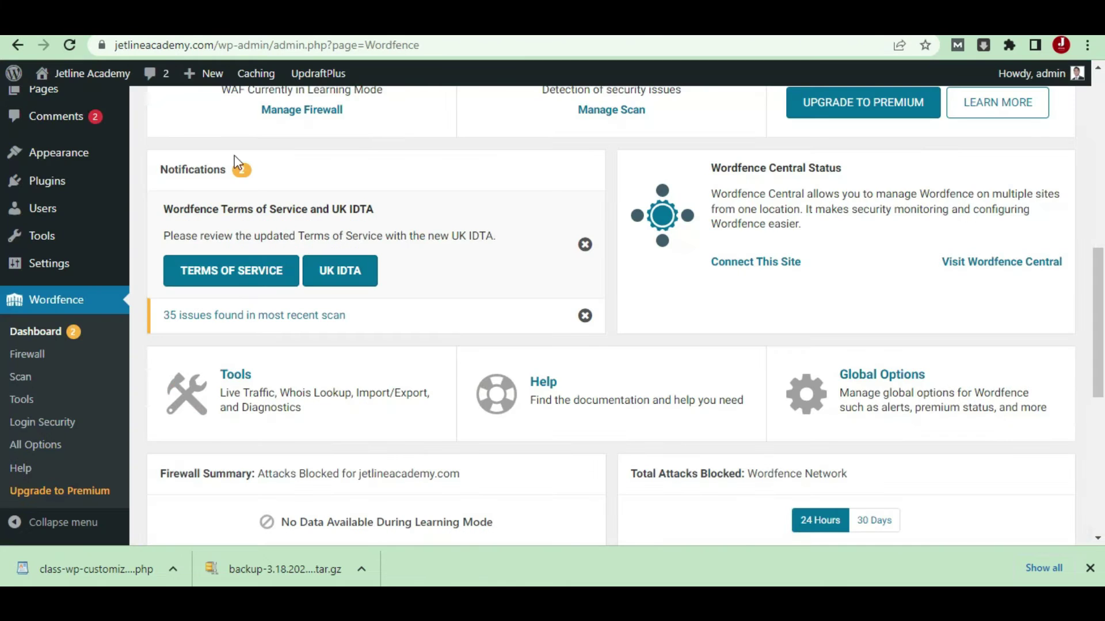
{"action": "scroll", "coordinate": [463, 345], "scroll_direction": "up", "scroll_amount": 10}
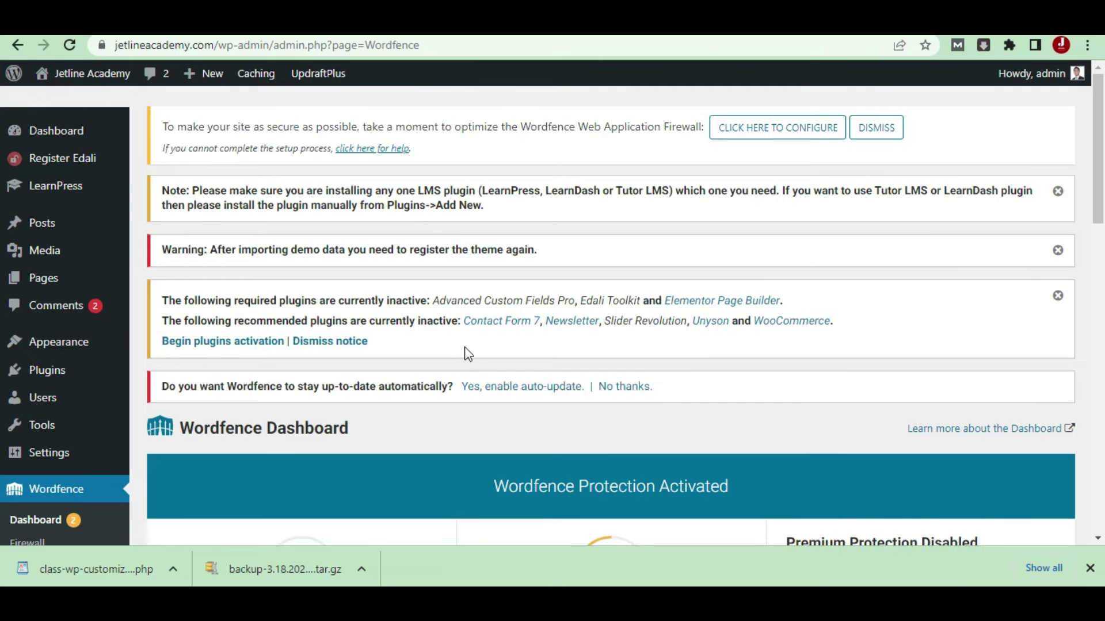
{"action": "scroll", "coordinate": [468, 351], "scroll_direction": "down", "scroll_amount": 4}
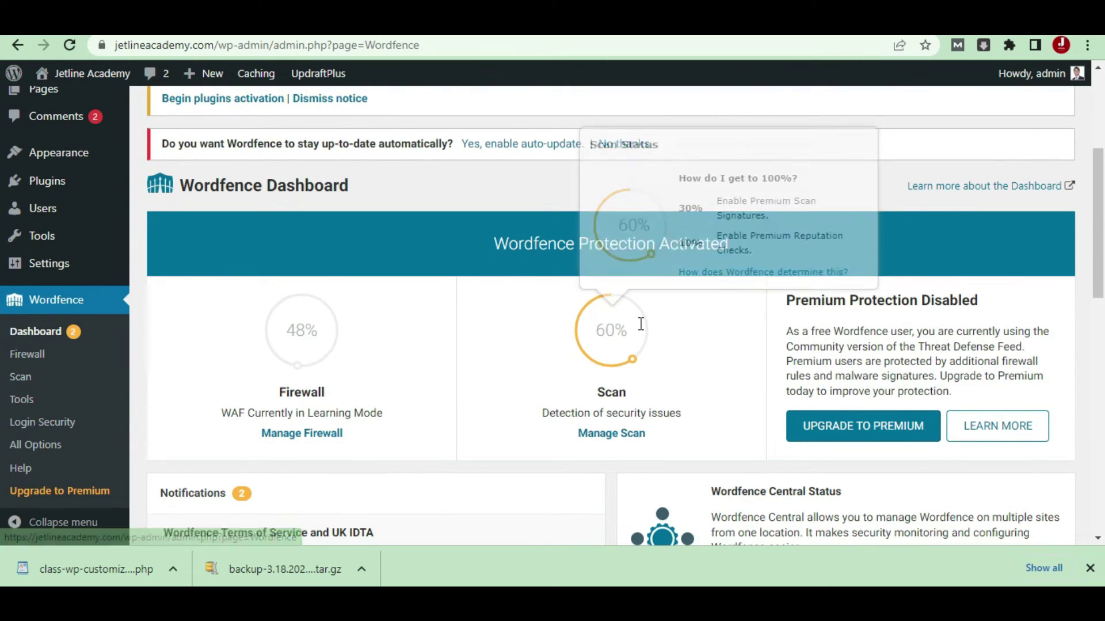
{"action": "scroll", "coordinate": [536, 348], "scroll_direction": "down", "scroll_amount": 7}
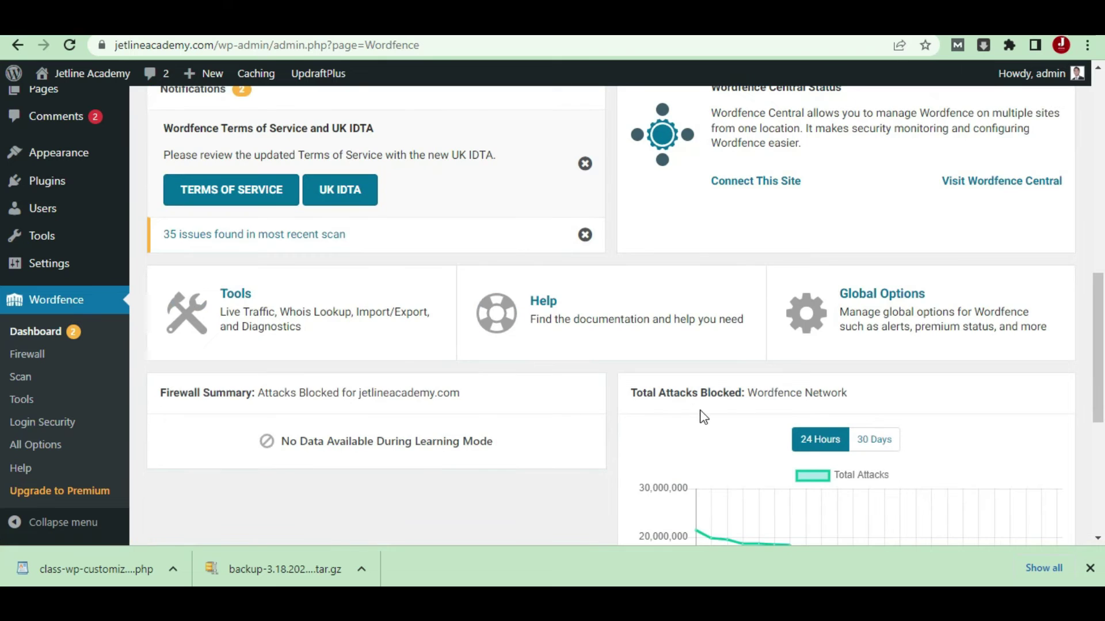
{"action": "scroll", "coordinate": [703, 416], "scroll_direction": "down", "scroll_amount": 6}
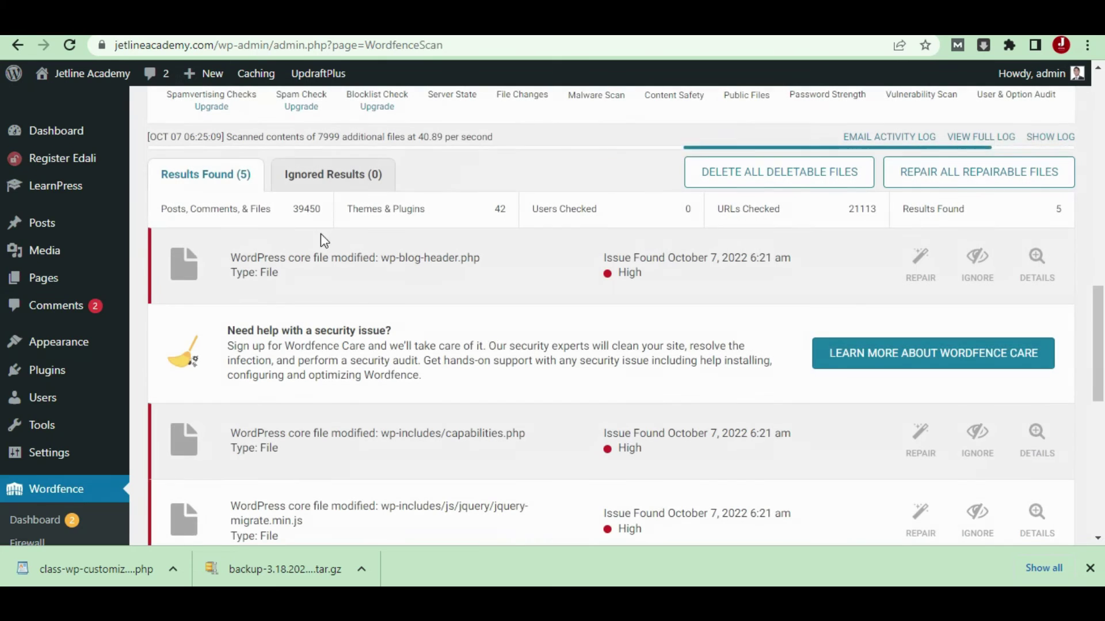
Step: Go through the modified and unknown core files listed in the Wordfence scan results
{"action": "scroll", "coordinate": [569, 365], "scroll_direction": "down", "scroll_amount": 4}
{"action": "scroll", "coordinate": [572, 368], "scroll_direction": "down", "scroll_amount": 3}
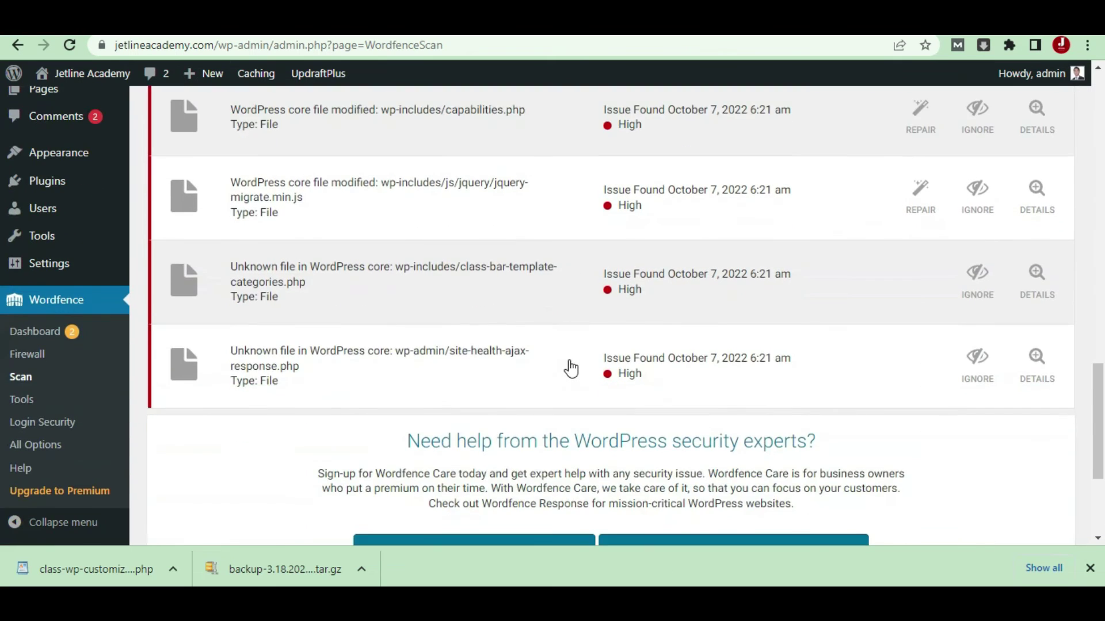
{"action": "scroll", "coordinate": [691, 362], "scroll_direction": "up", "scroll_amount": 3}
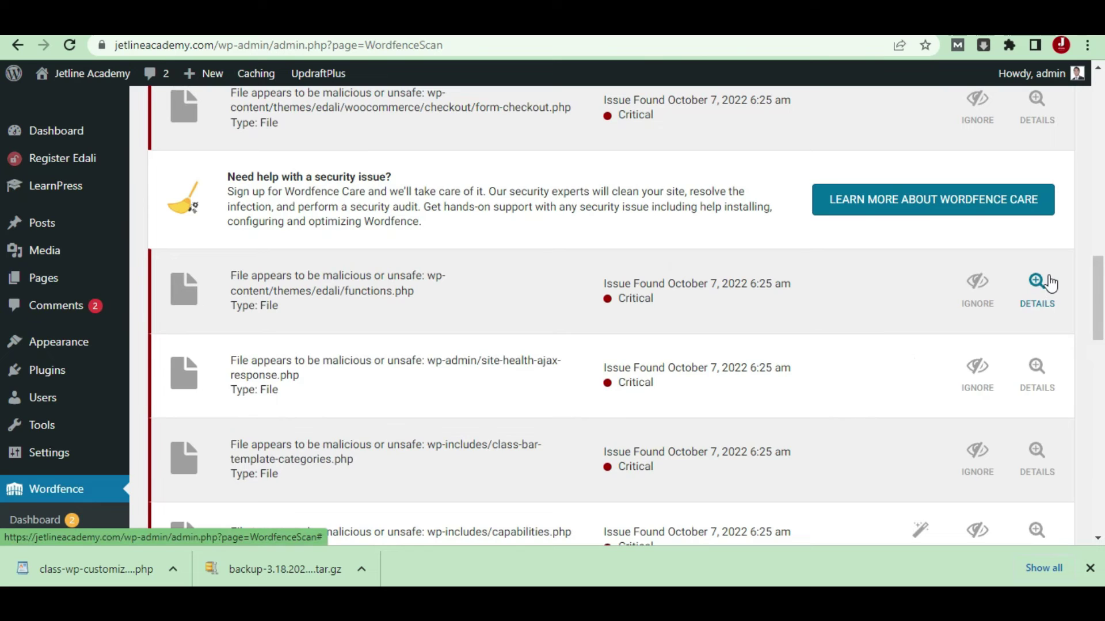
Step: Expand the details of the flagged edali theme functions.php file in the Wordfence results and read its file type and matched code
{"action": "left_click", "coordinate": [1048, 282]}
{"action": "scroll", "coordinate": [628, 355], "scroll_direction": "down", "scroll_amount": 1}
{"action": "scroll", "coordinate": [628, 355], "scroll_direction": "down", "scroll_amount": 2}
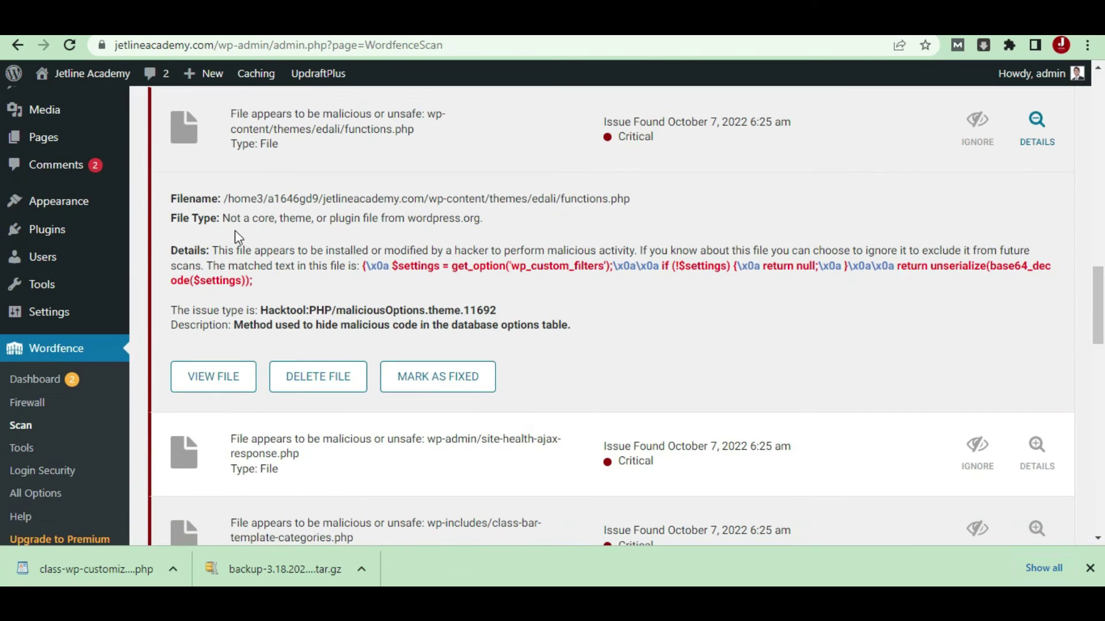
{"action": "left_click_drag", "start_coordinate": [223, 218], "coordinate": [494, 222]}
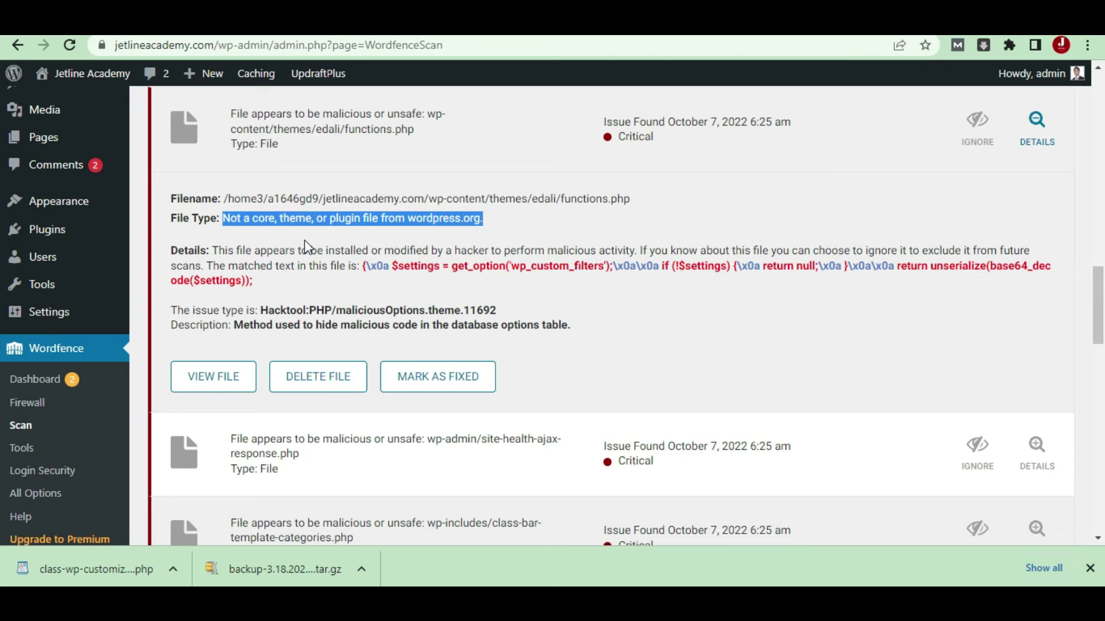
{"action": "left_click", "coordinate": [535, 218]}
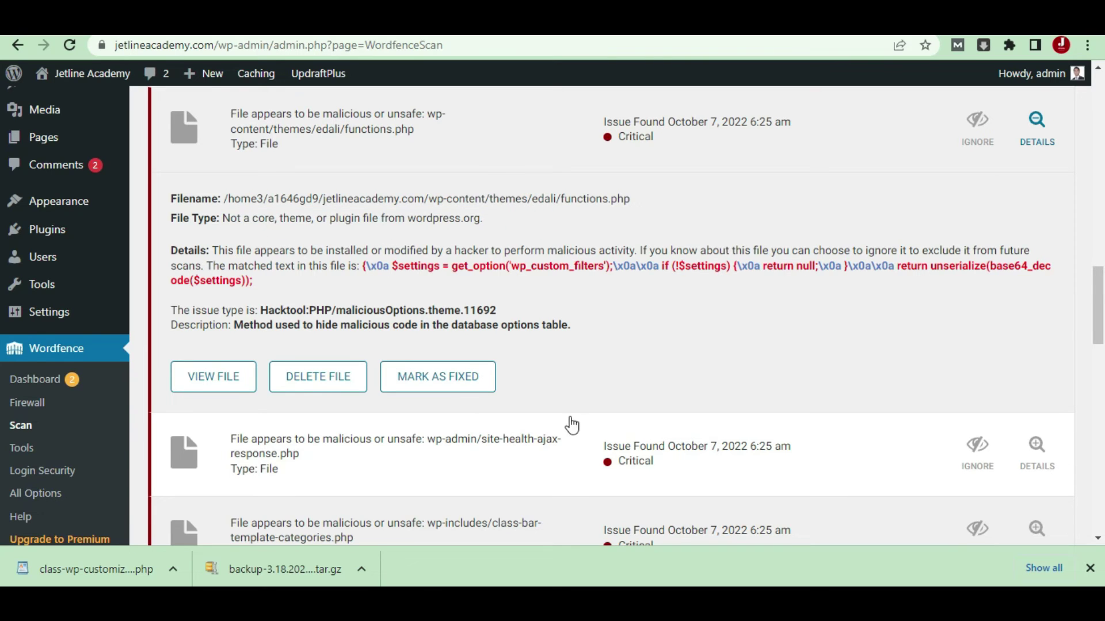
{"action": "scroll", "coordinate": [571, 426], "scroll_direction": "down", "scroll_amount": 3}
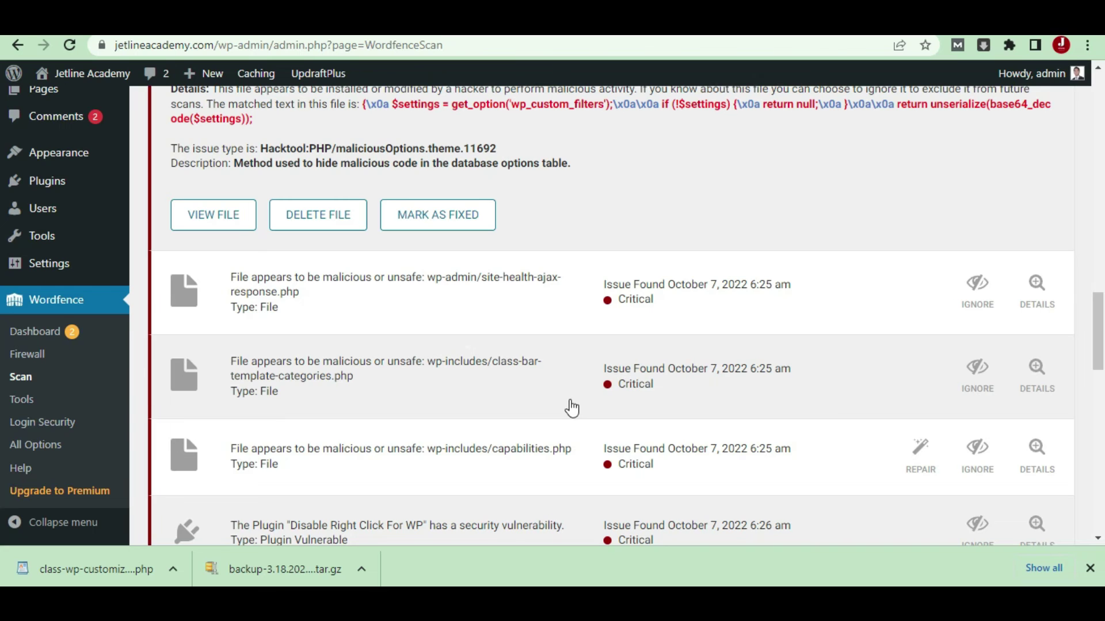
{"action": "scroll", "coordinate": [571, 408], "scroll_direction": "up", "scroll_amount": 4}
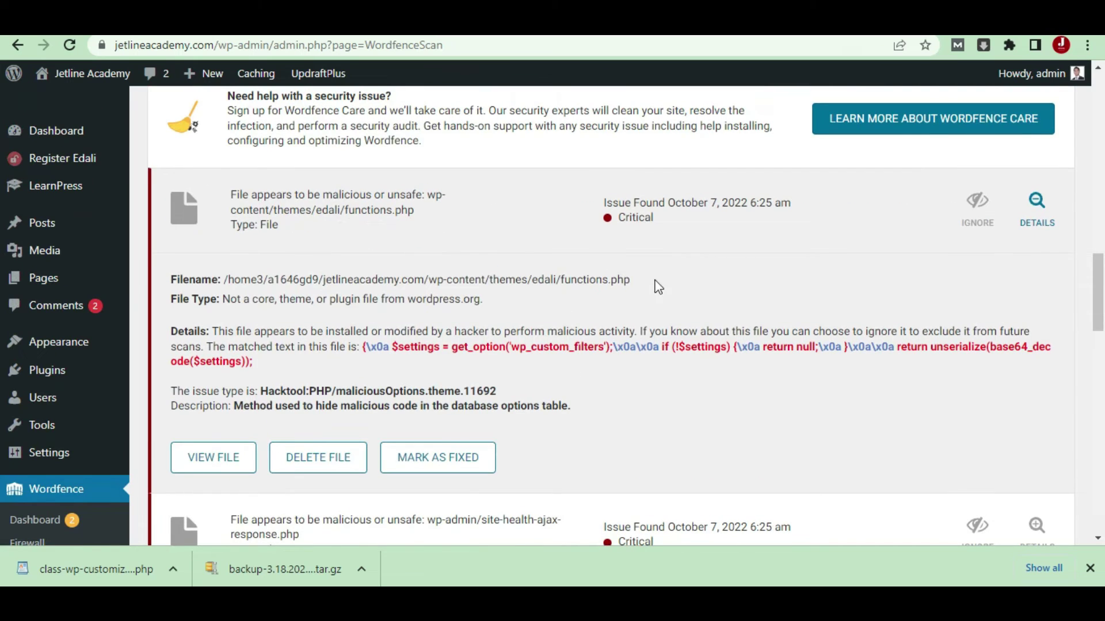
Step: Look through the remaining critical and high-severity files in the Wordfence scan results, dismissing the WinZip registration window
{"action": "scroll", "coordinate": [607, 409], "scroll_direction": "down", "scroll_amount": 3}
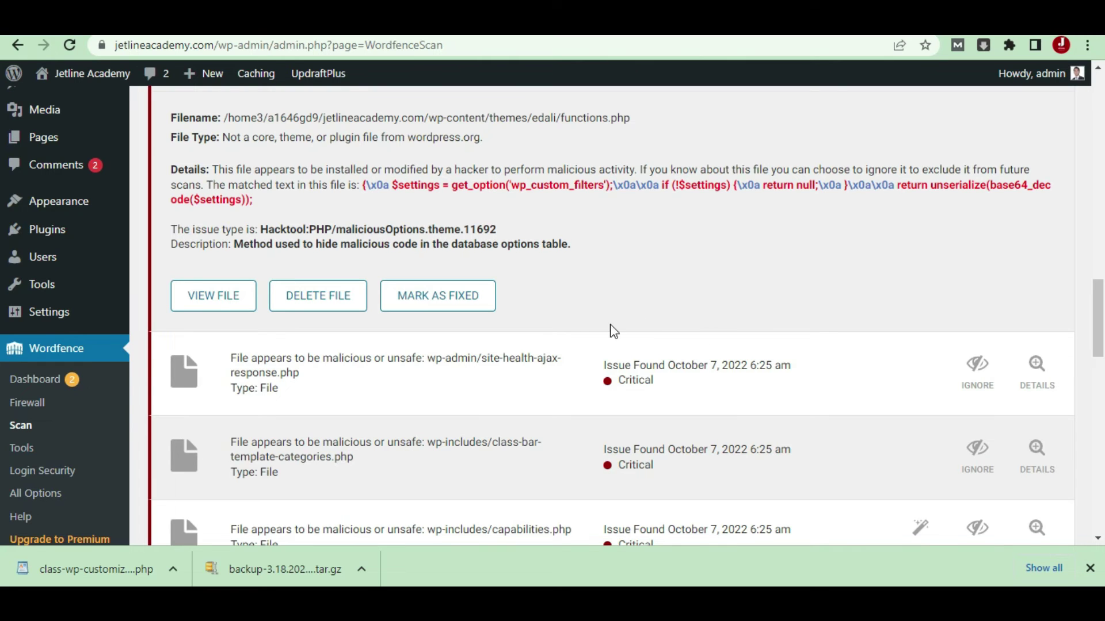
{"action": "scroll", "coordinate": [582, 334], "scroll_direction": "down", "scroll_amount": 3}
{"action": "scroll", "coordinate": [587, 389], "scroll_direction": "down", "scroll_amount": 3}
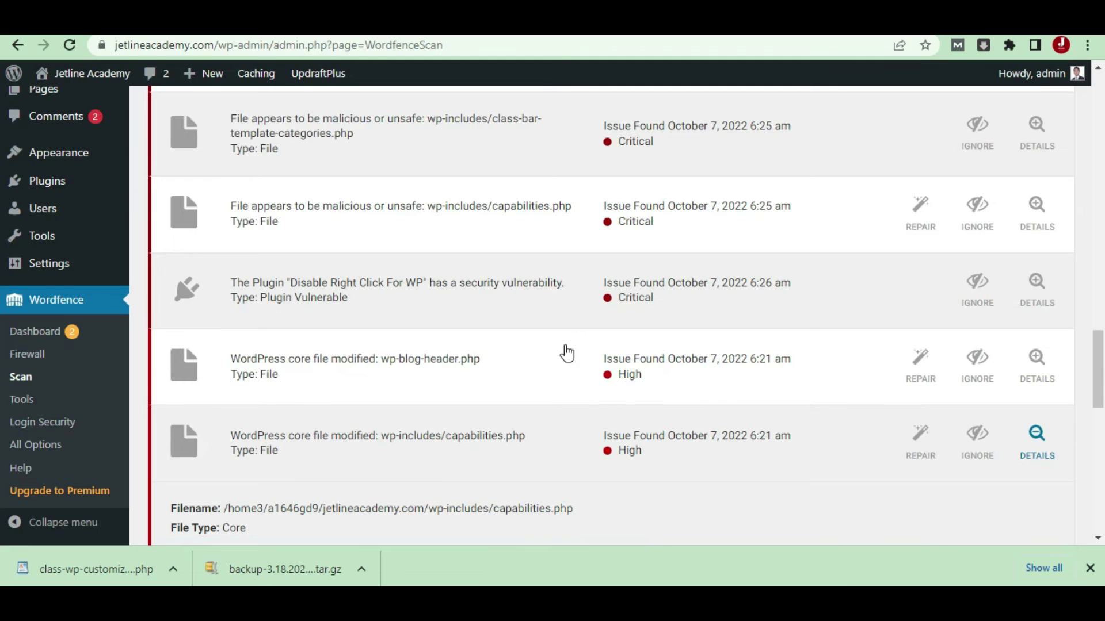
{"action": "scroll", "coordinate": [567, 353], "scroll_direction": "down", "scroll_amount": 3}
{"action": "scroll", "coordinate": [570, 348], "scroll_direction": "up", "scroll_amount": 5}
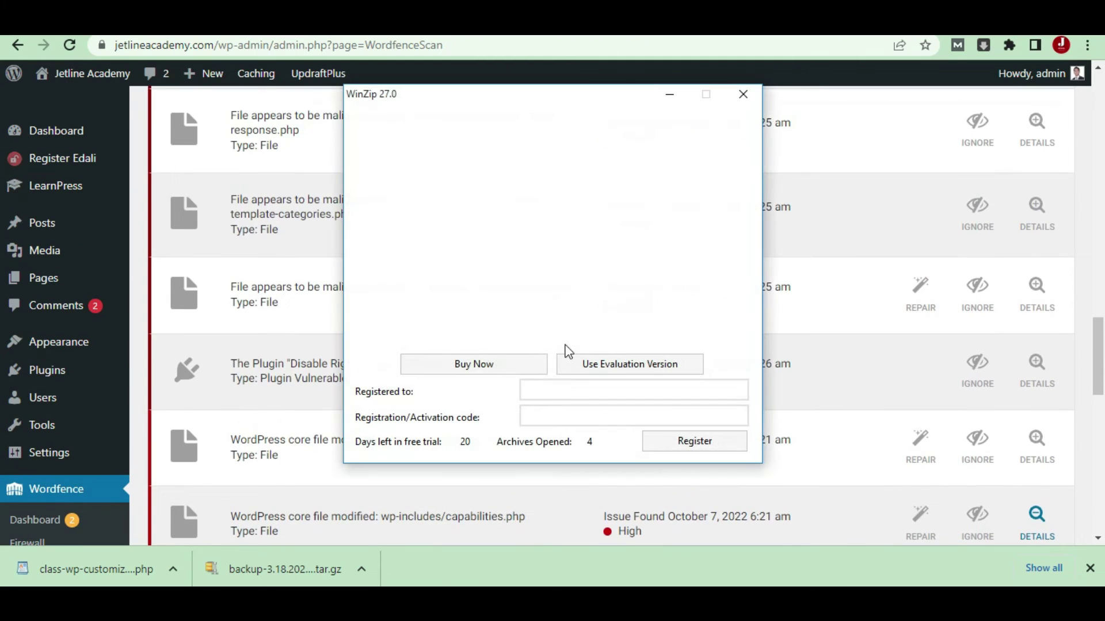
{"action": "left_click", "coordinate": [742, 94]}
{"action": "scroll", "coordinate": [575, 390], "scroll_direction": "down", "scroll_amount": 1}
{"action": "scroll", "coordinate": [575, 391], "scroll_direction": "down", "scroll_amount": 2}
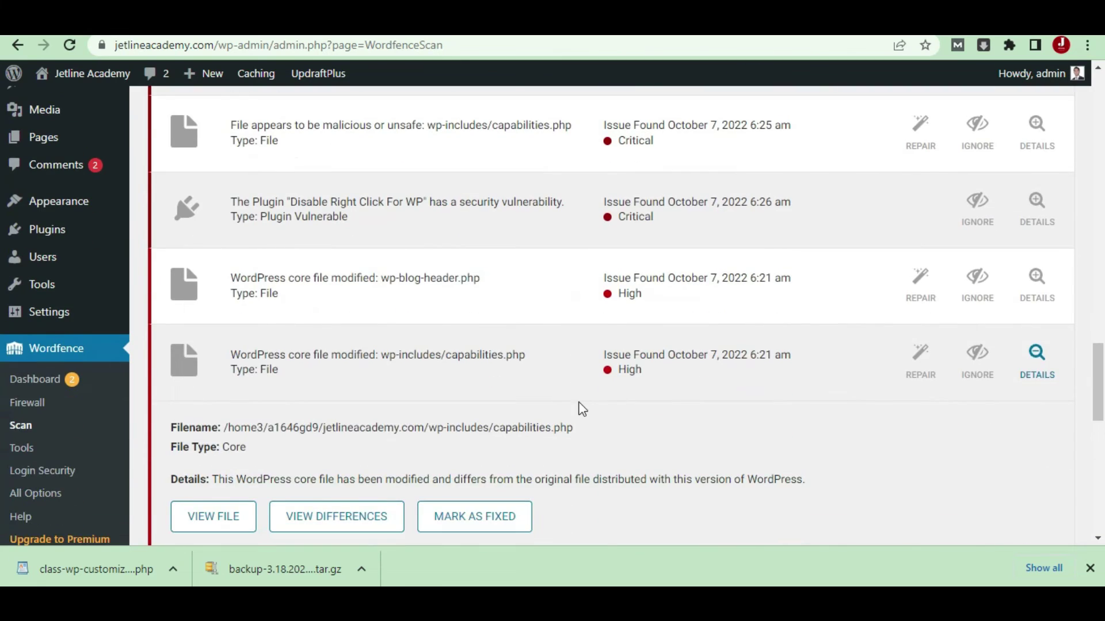
{"action": "scroll", "coordinate": [577, 405], "scroll_direction": "up", "scroll_amount": 15}
{"action": "scroll", "coordinate": [579, 407], "scroll_direction": "up", "scroll_amount": 7}
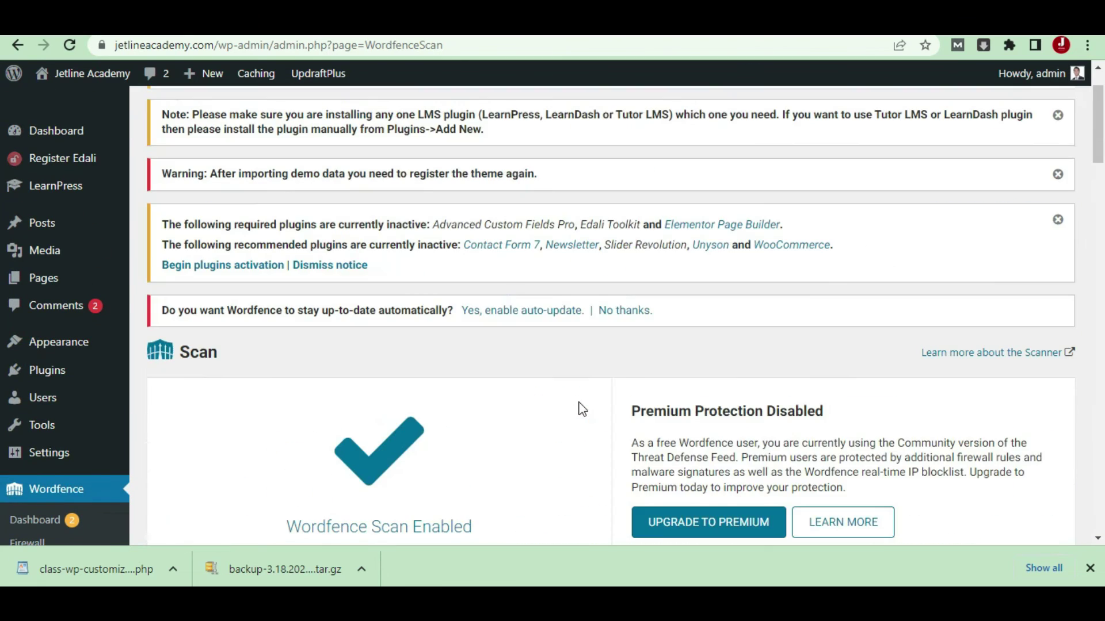
{"action": "left_click", "coordinate": [742, 92]}
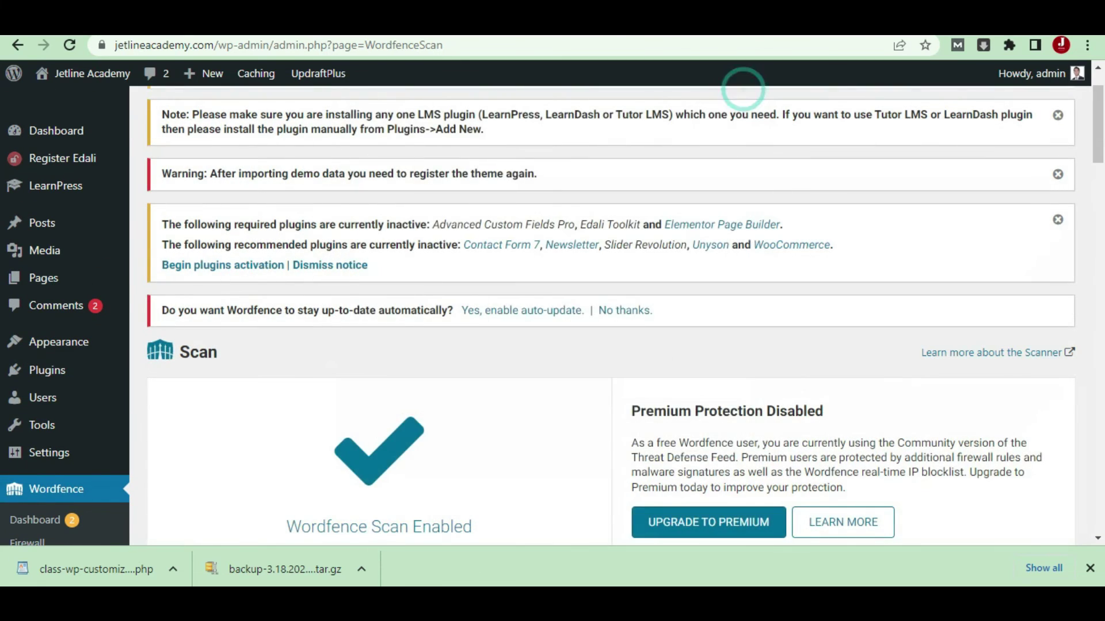
Step: Switch to the Notepad file on how to remove malware and review its steps, dismissing the notifications
{"action": "key", "text": "alt+Tab"}
{"action": "scroll", "coordinate": [489, 406], "scroll_direction": "down", "scroll_amount": 1}
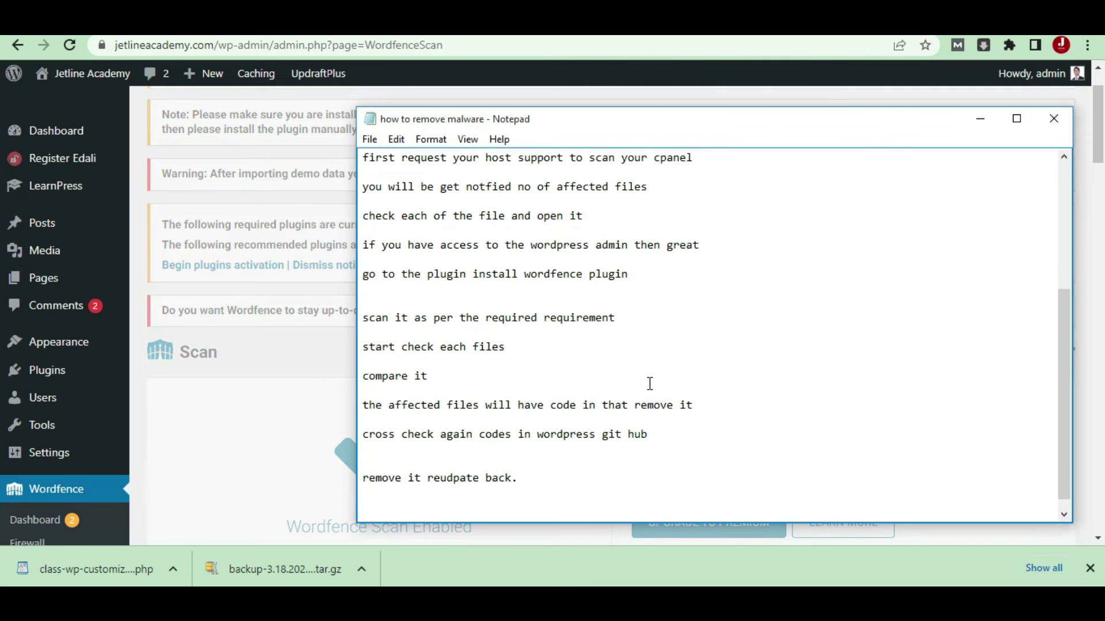
{"action": "scroll", "coordinate": [650, 384], "scroll_direction": "up", "scroll_amount": 4}
{"action": "scroll", "coordinate": [518, 358], "scroll_direction": "down", "scroll_amount": 1}
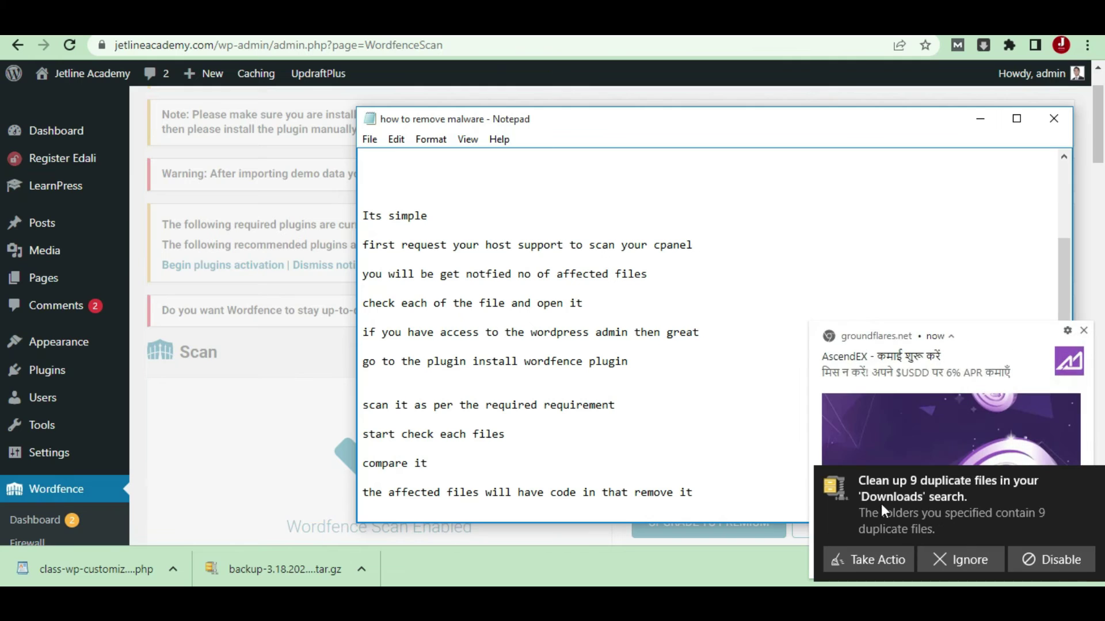
{"action": "left_click", "coordinate": [1088, 482]}
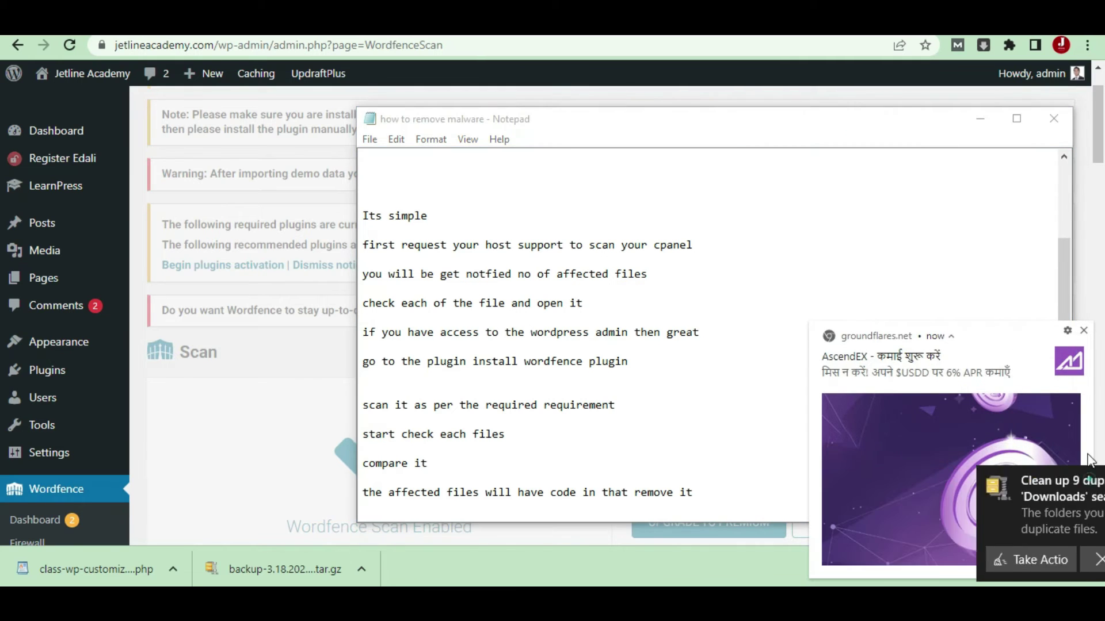
{"action": "left_click", "coordinate": [1083, 330]}
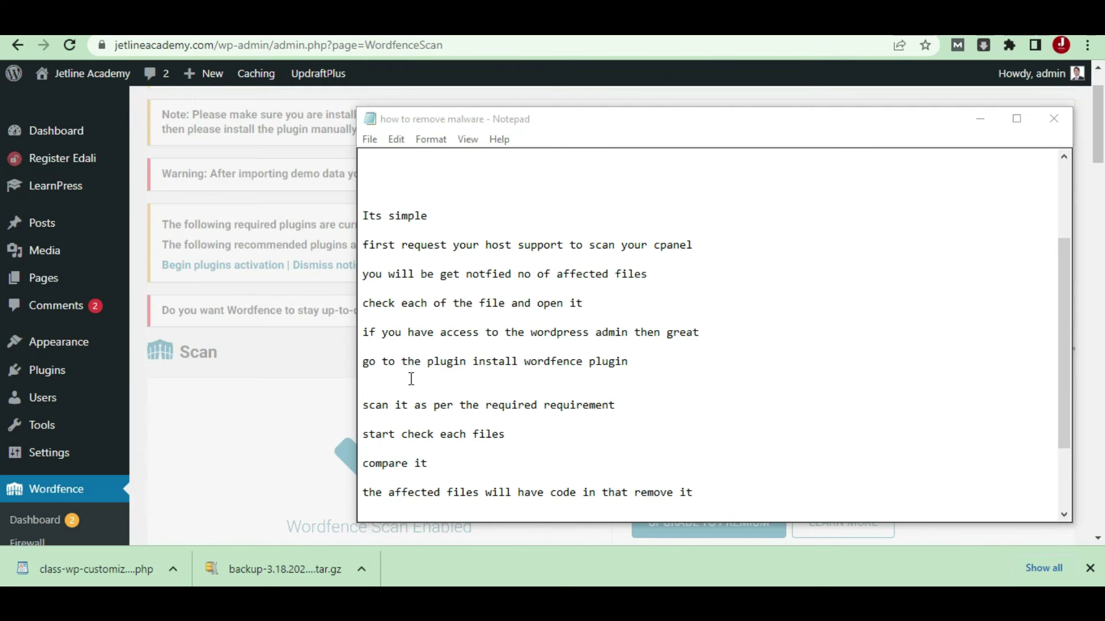
{"action": "scroll", "coordinate": [479, 416], "scroll_direction": "down", "scroll_amount": 1}
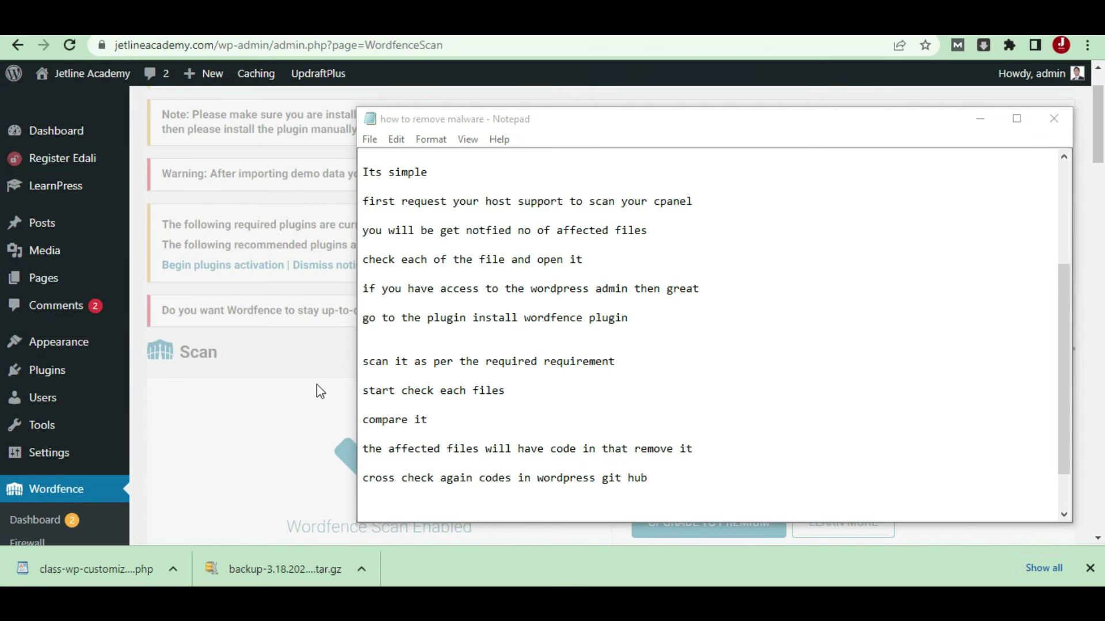
Step: Return to Chrome and look through the jetlineacademy.com folder's files in cPanel File Manager
{"action": "left_click", "coordinate": [326, 364]}
{"action": "scroll", "coordinate": [585, 372], "scroll_direction": "down", "scroll_amount": 3}
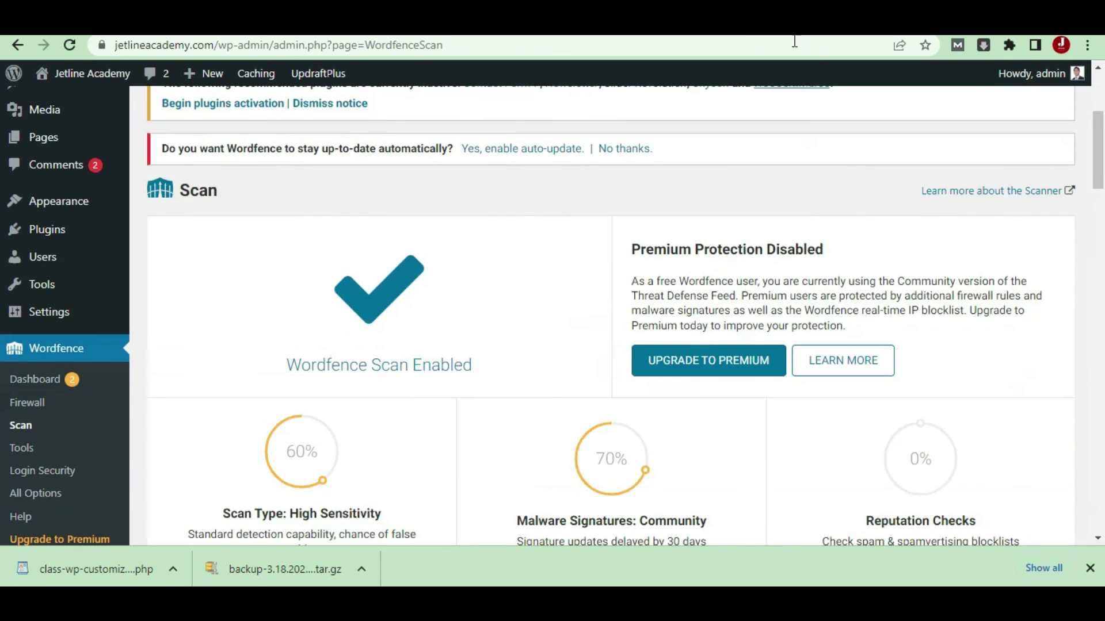
{"action": "key", "text": "ctrl+Tab"}
{"action": "scroll", "coordinate": [439, 361], "scroll_direction": "down", "scroll_amount": 3}
{"action": "scroll", "coordinate": [439, 361], "scroll_direction": "down", "scroll_amount": 2}
{"action": "scroll", "coordinate": [493, 353], "scroll_direction": "up", "scroll_amount": 4}
{"action": "scroll", "coordinate": [493, 353], "scroll_direction": "down", "scroll_amount": 3}
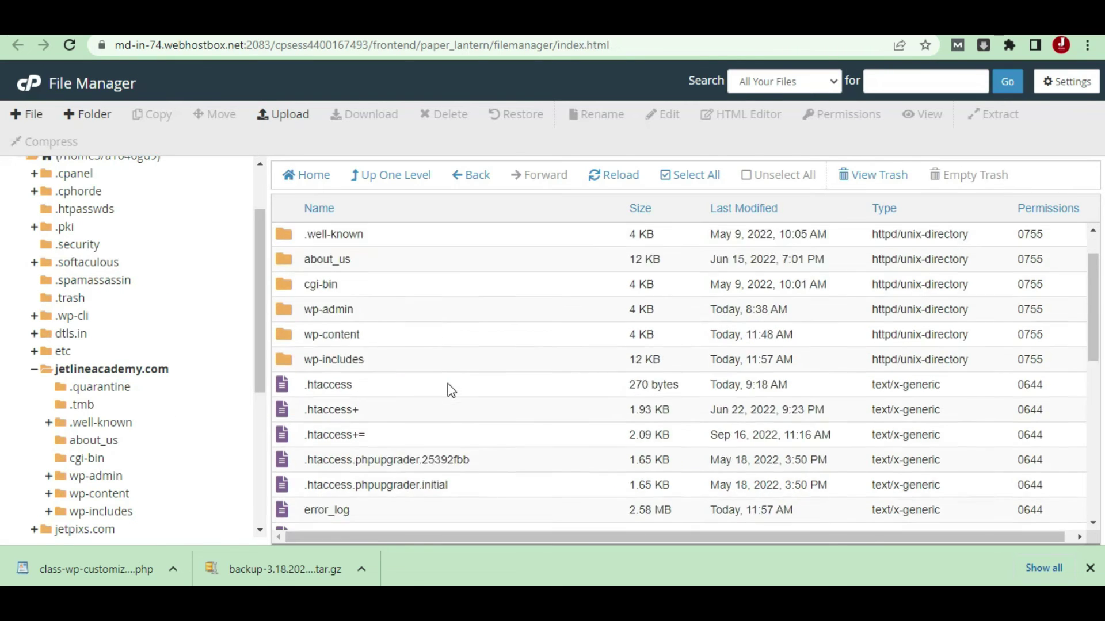
{"action": "scroll", "coordinate": [451, 390], "scroll_direction": "down", "scroll_amount": 8}
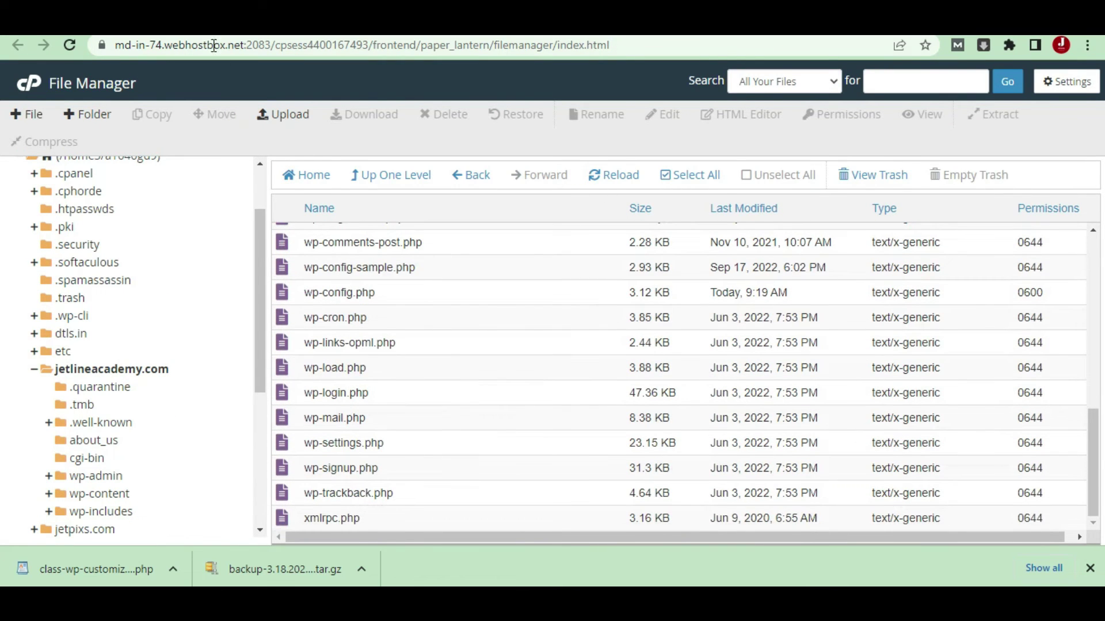
Step: Bring up scanreport.txt and locate the wp-blog-header.php entry reported for dtls.in
{"action": "left_click", "coordinate": [322, 17]}
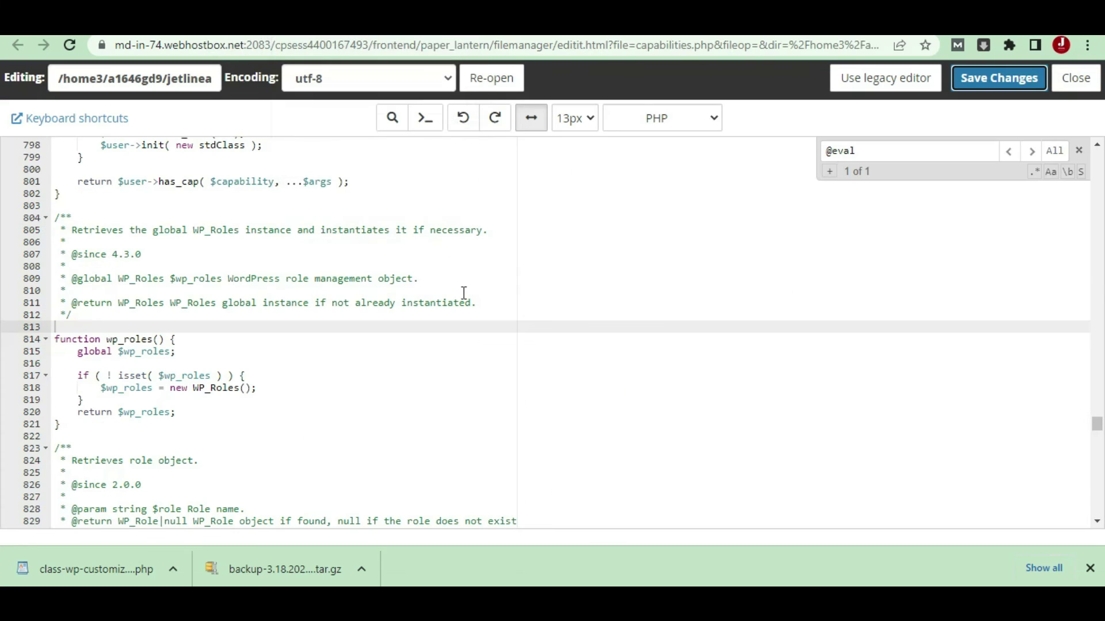
{"action": "key", "text": "ctrl+Tab"}
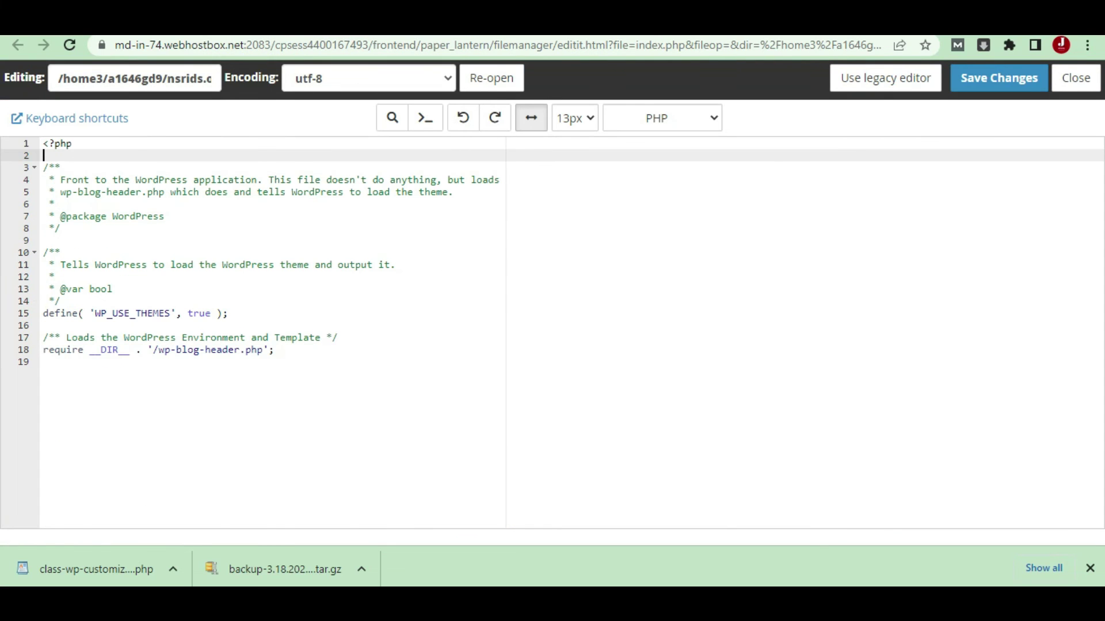
{"action": "key", "text": "ctrl+Tab"}
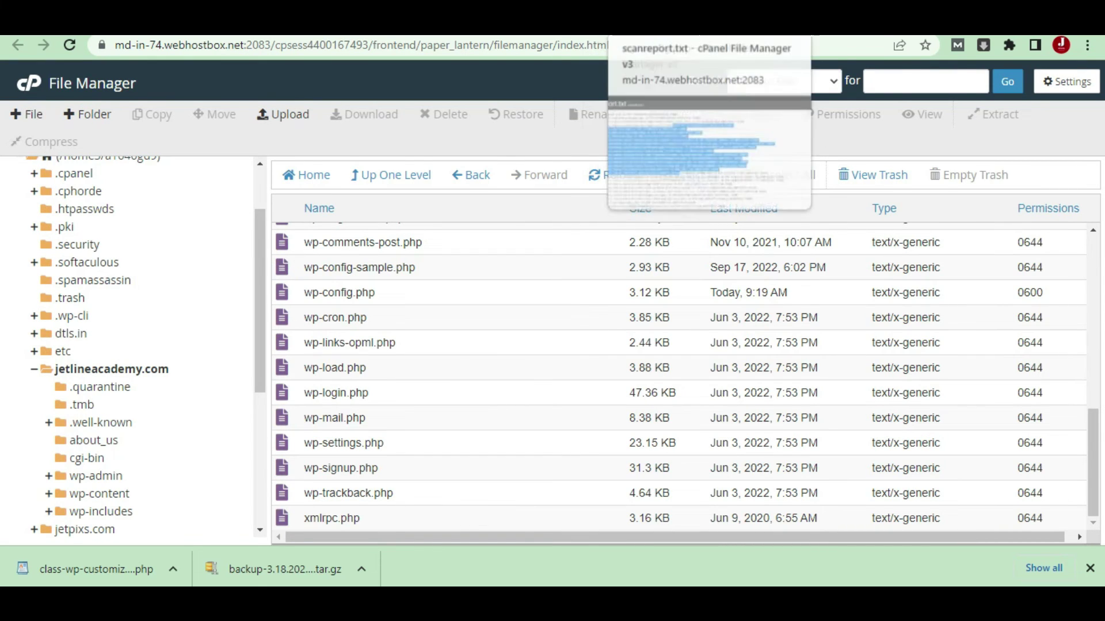
{"action": "left_click", "coordinate": [679, 17]}
{"action": "key", "text": "ctrl+Tab"}
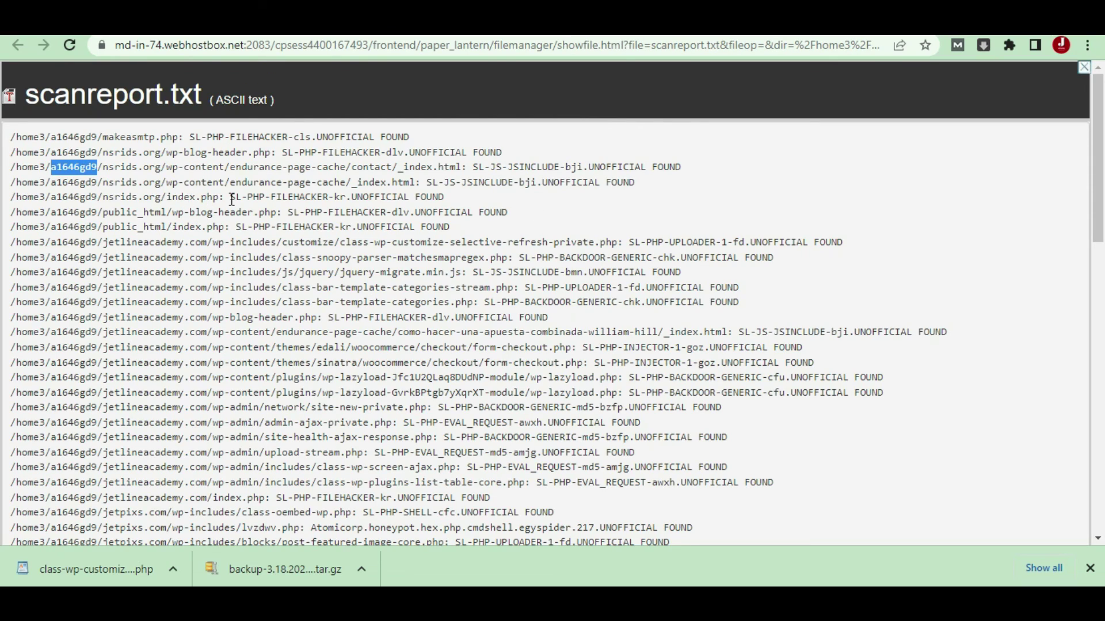
{"action": "scroll", "coordinate": [241, 222], "scroll_direction": "down", "scroll_amount": 15}
{"action": "scroll", "coordinate": [309, 391], "scroll_direction": "up", "scroll_amount": 3}
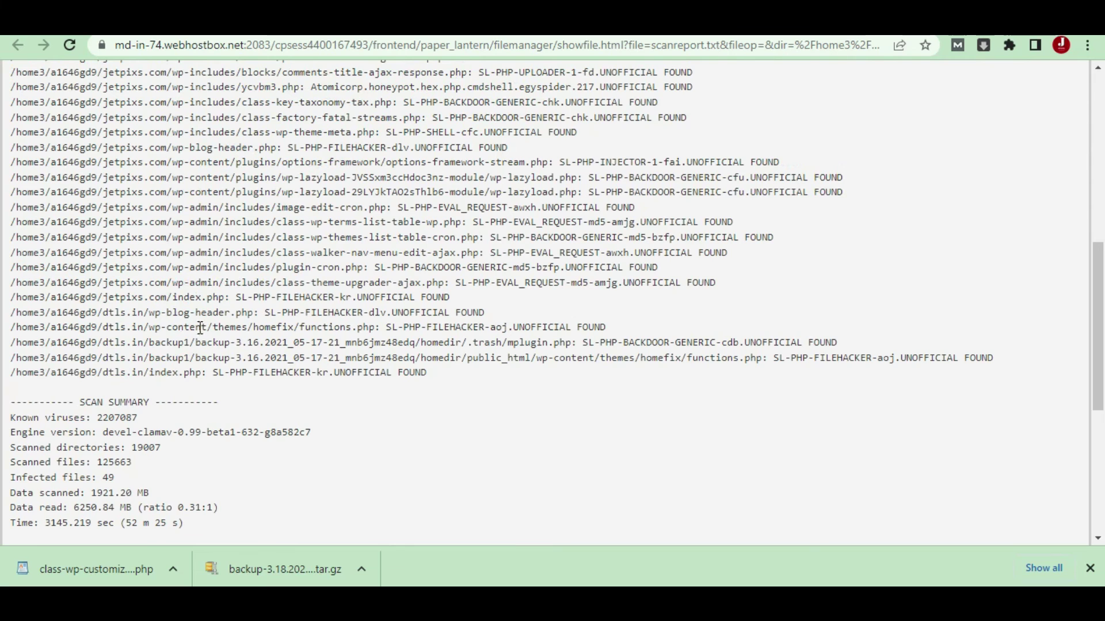
{"action": "left_click_drag", "start_coordinate": [151, 311], "coordinate": [231, 312]}
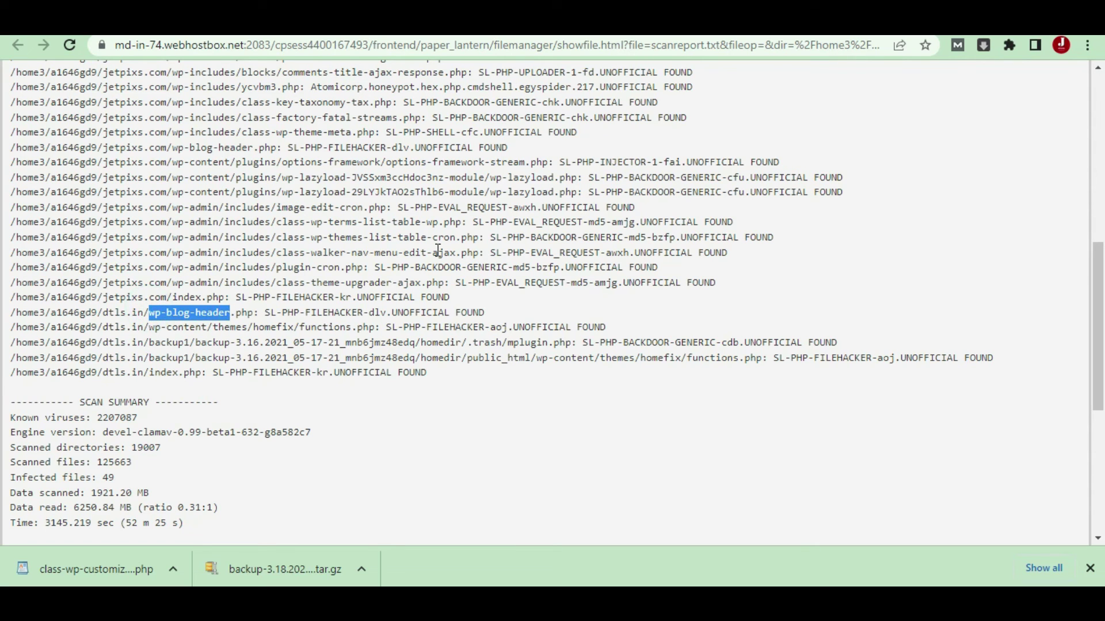
Step: Return to File Manager and open the dtls.in folder to find its wp-blog-header.php file
{"action": "key", "text": "ctrl+w"}
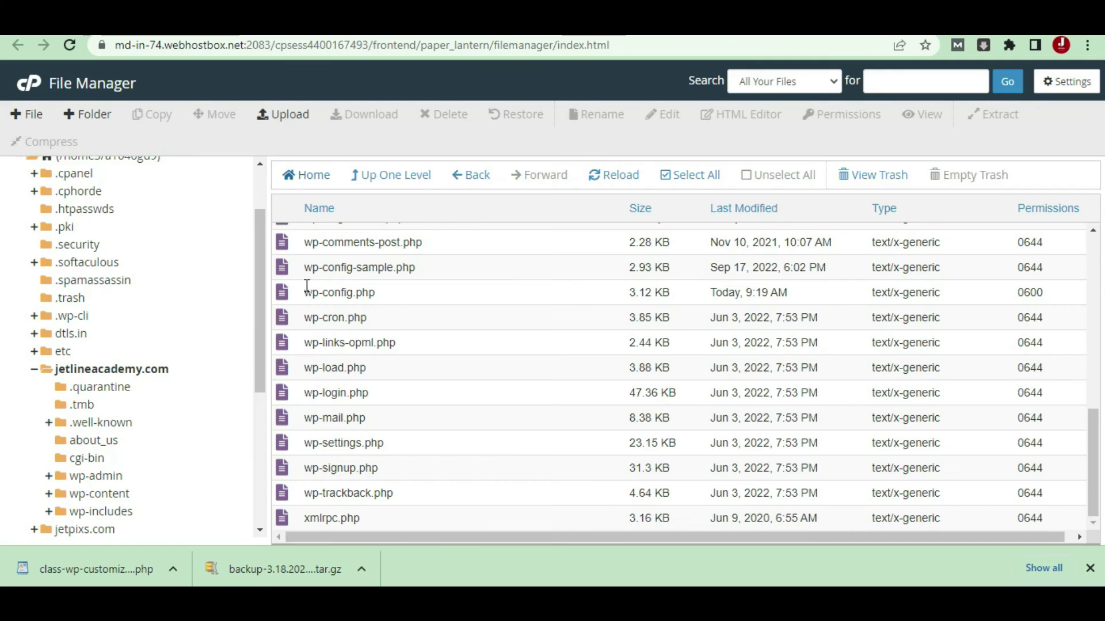
{"action": "left_click", "coordinate": [51, 333]}
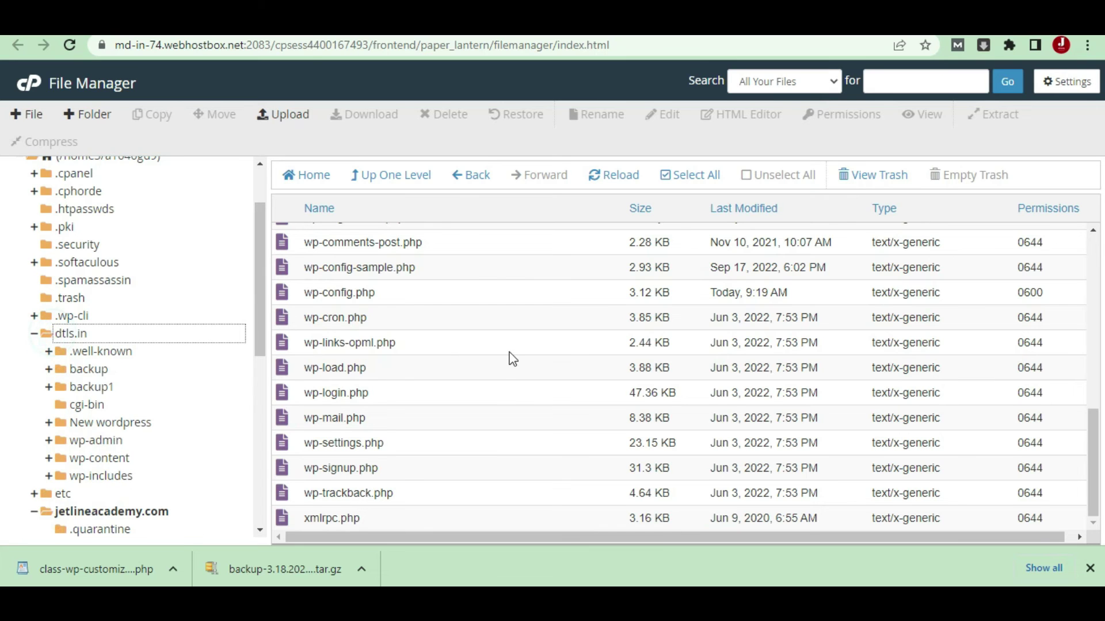
{"action": "left_click", "coordinate": [155, 335]}
{"action": "scroll", "coordinate": [517, 354], "scroll_direction": "down", "scroll_amount": 6}
{"action": "scroll", "coordinate": [517, 357], "scroll_direction": "down", "scroll_amount": 1}
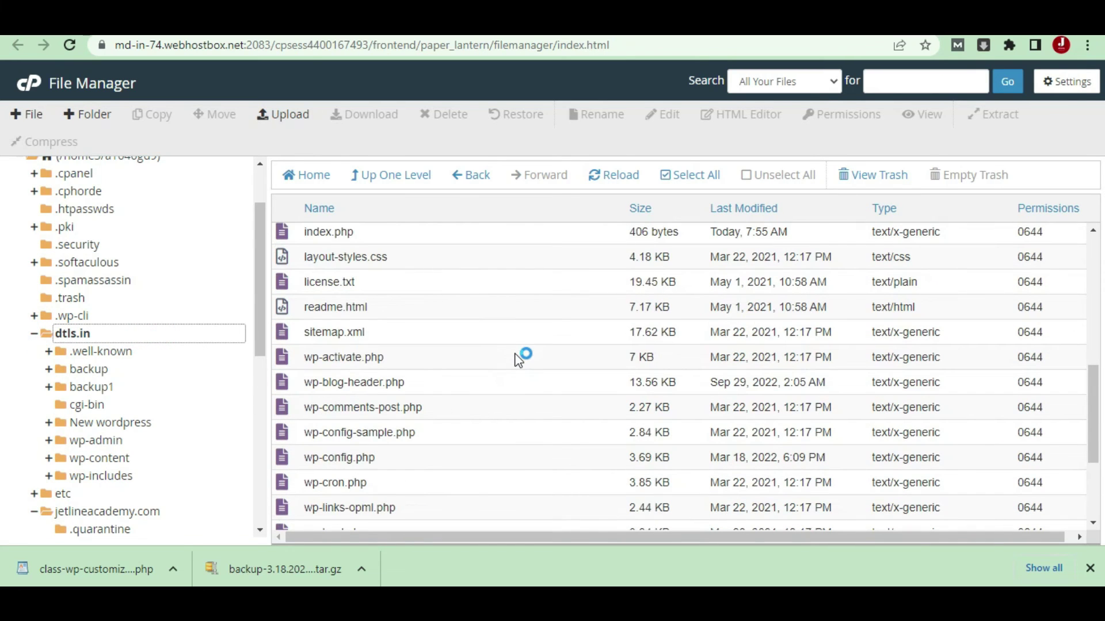
Step: Open wp-blog-header.php from the dtls.in folder in the code editor and examine its full code for injected content
{"action": "left_click", "coordinate": [462, 384]}
{"action": "right_click", "coordinate": [460, 383]}
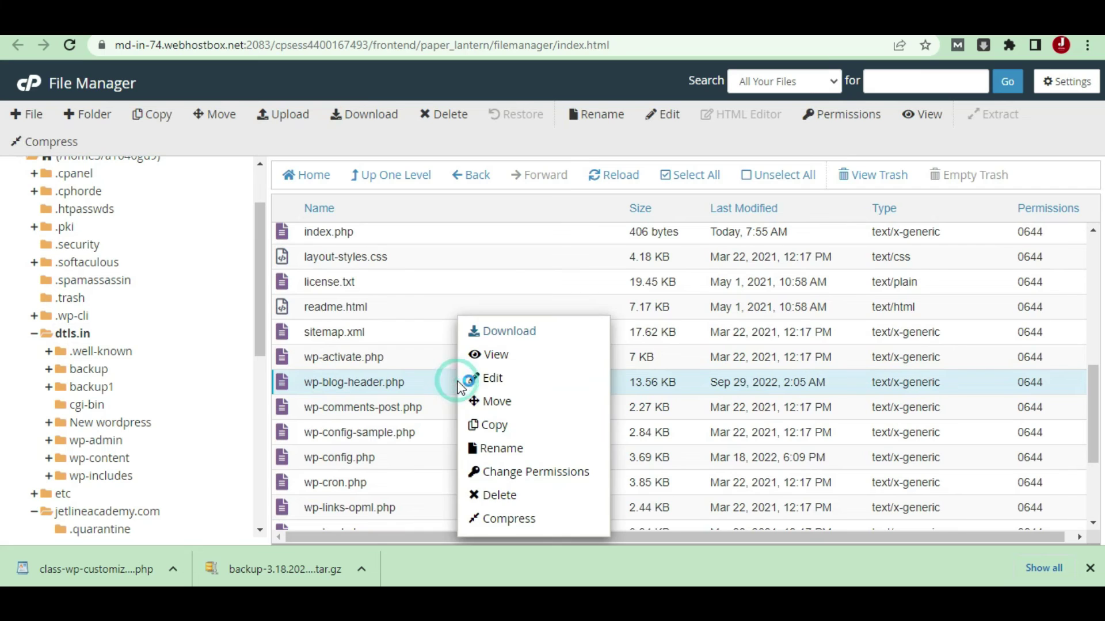
{"action": "left_click", "coordinate": [510, 379]}
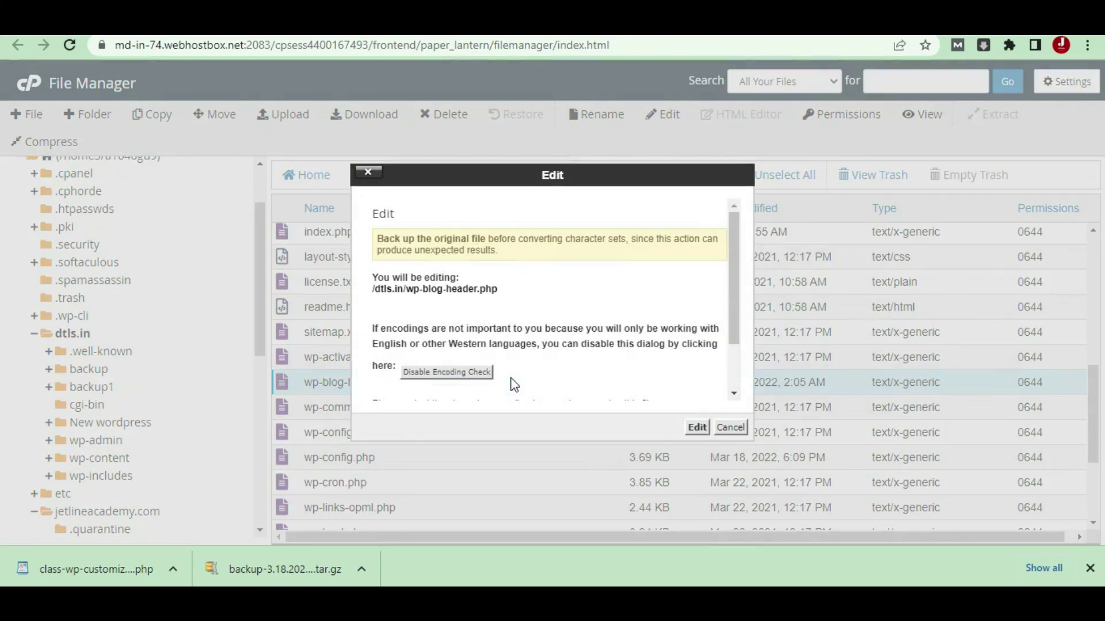
{"action": "left_click", "coordinate": [697, 427]}
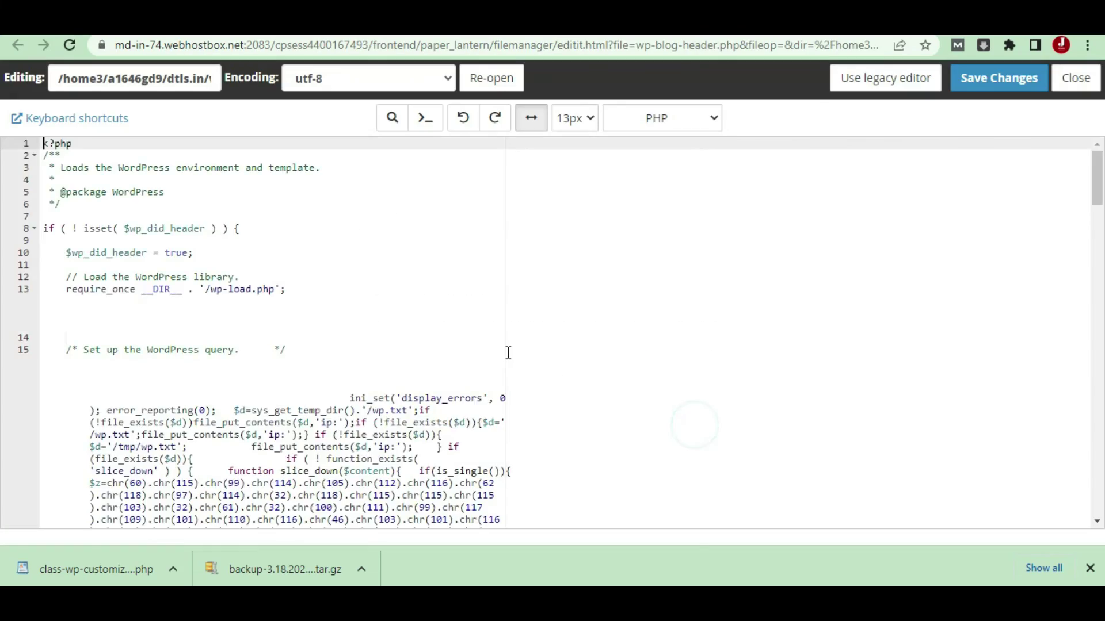
{"action": "scroll", "coordinate": [508, 356], "scroll_direction": "down", "scroll_amount": 10}
{"action": "scroll", "coordinate": [508, 356], "scroll_direction": "down", "scroll_amount": 15}
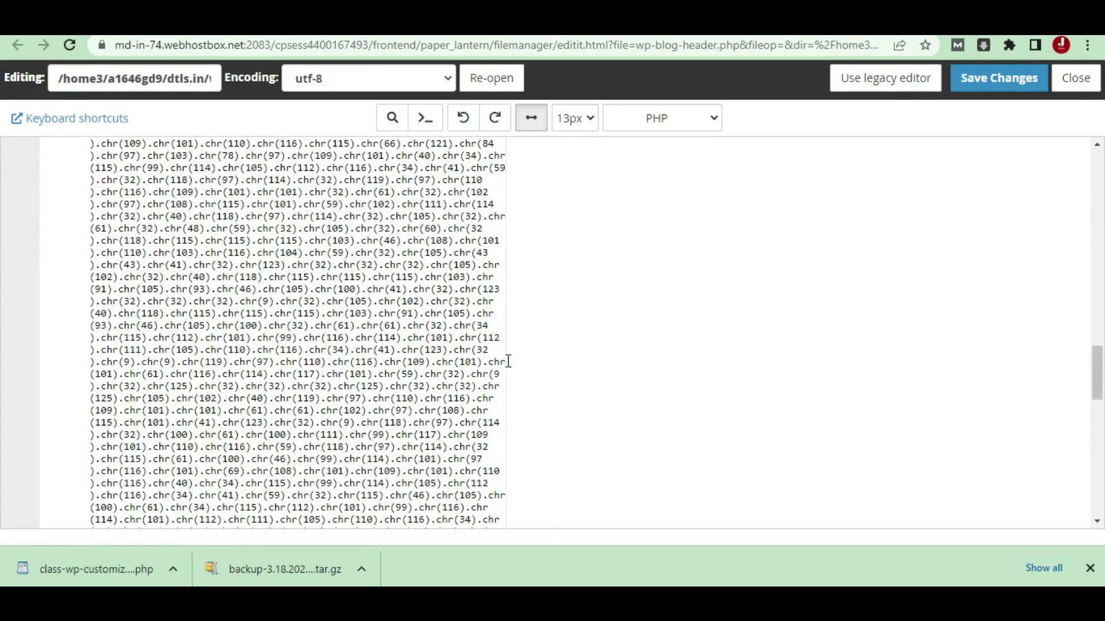
{"action": "scroll", "coordinate": [508, 361], "scroll_direction": "up", "scroll_amount": 20}
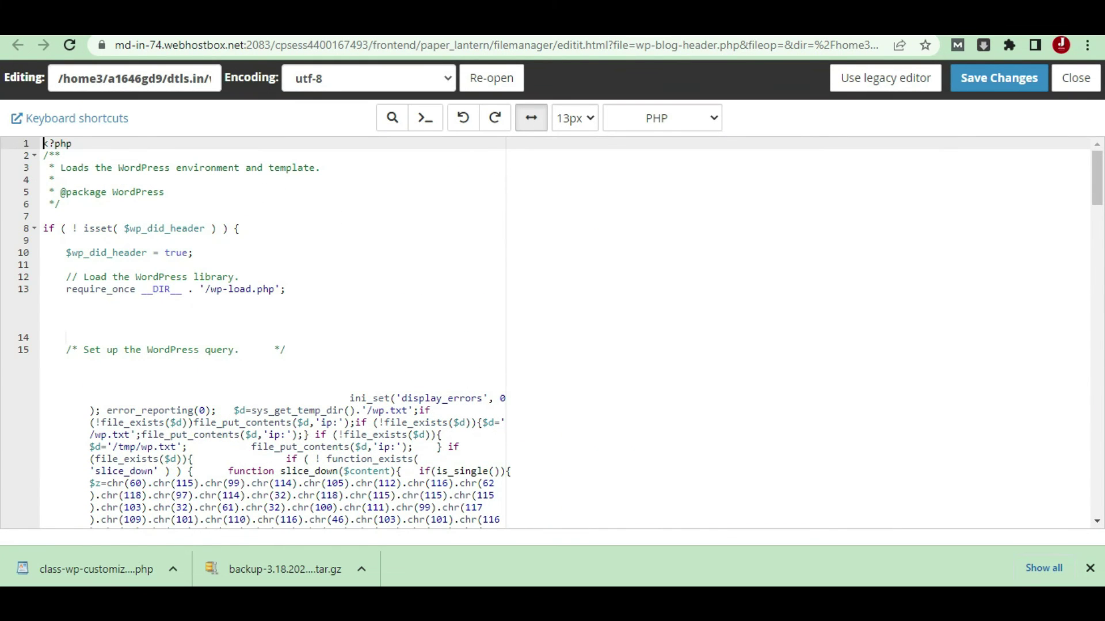
Step: Leave the infected file's code and open the file finder of the WordPress repository on GitHub
{"action": "key", "text": "ctrl+w"}
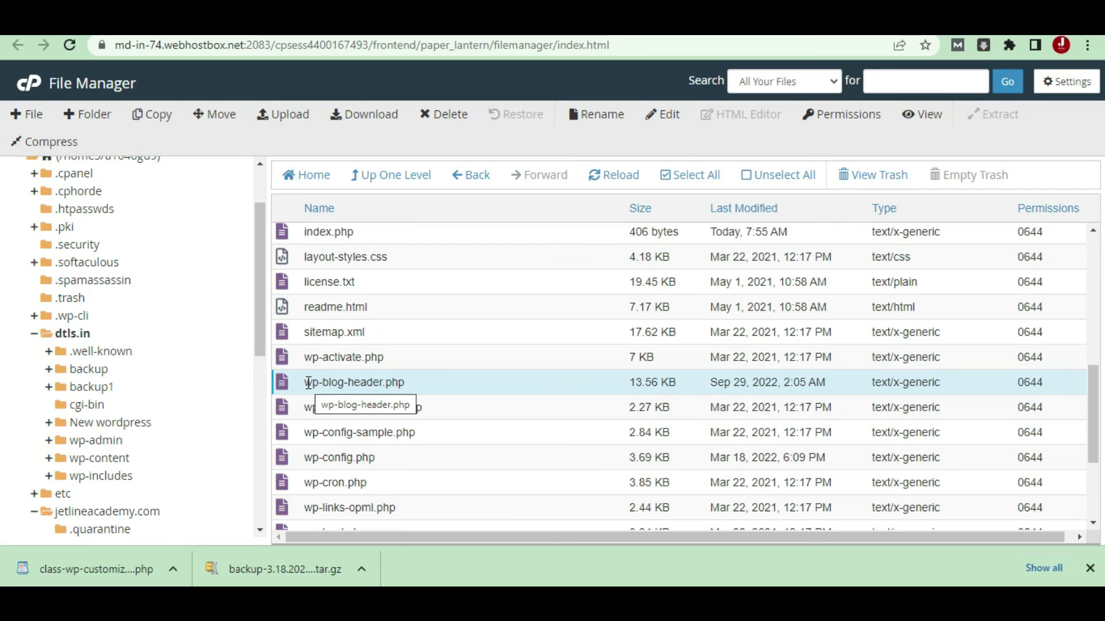
{"action": "key", "text": "ctrl+Tab"}
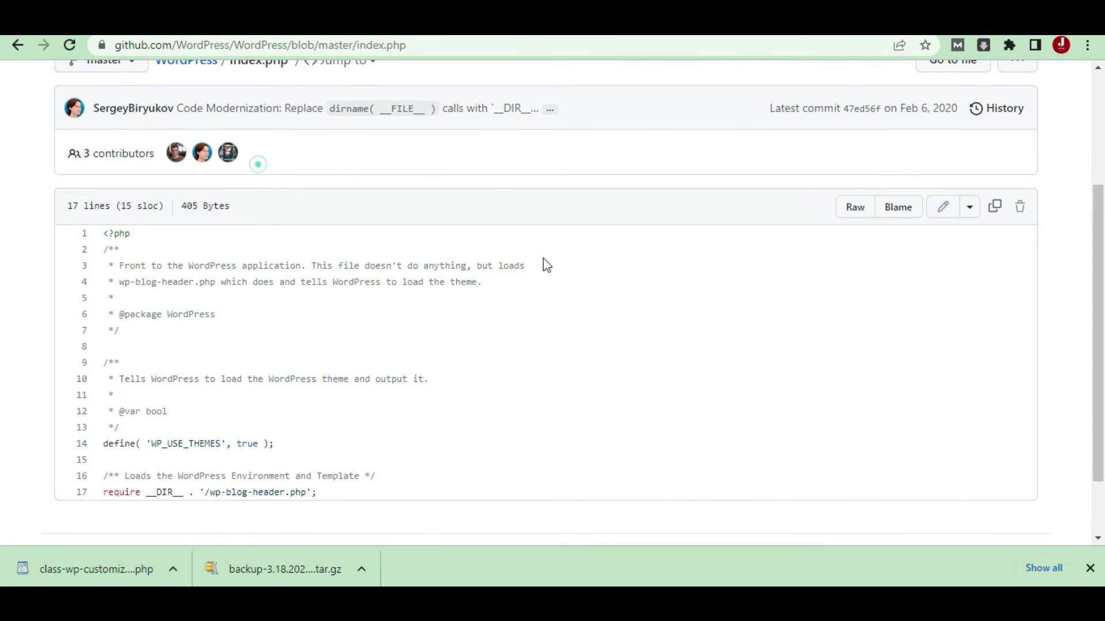
{"action": "scroll", "coordinate": [879, 307], "scroll_direction": "up", "scroll_amount": 3}
{"action": "left_click", "coordinate": [965, 242]}
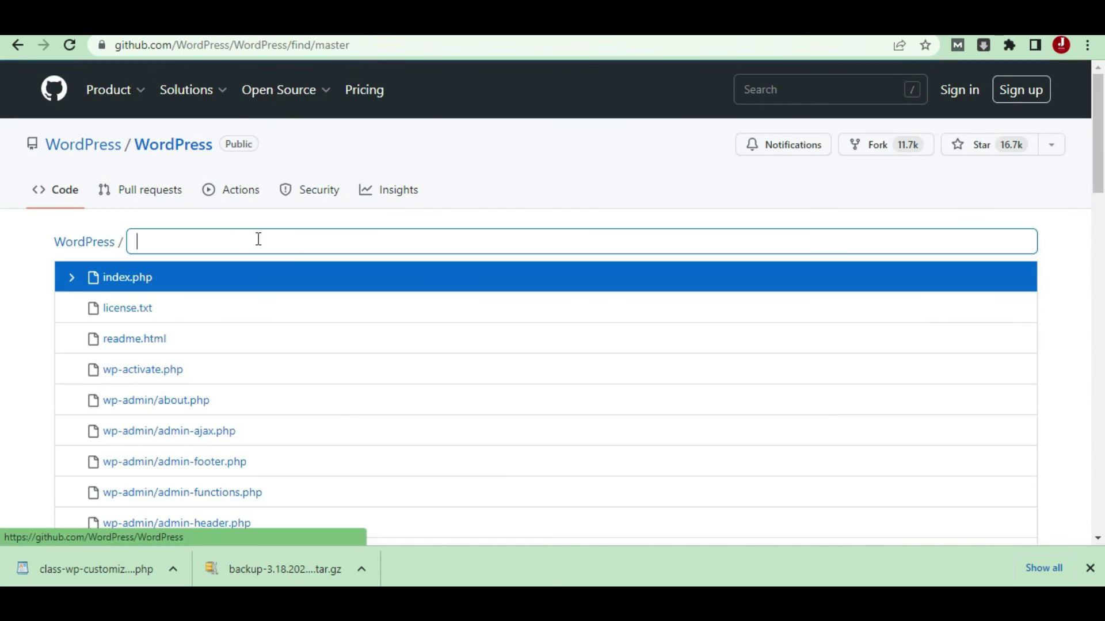
Step: Search the WordPress repository's files for wp-blog-header
{"action": "type", "text": "wp "}
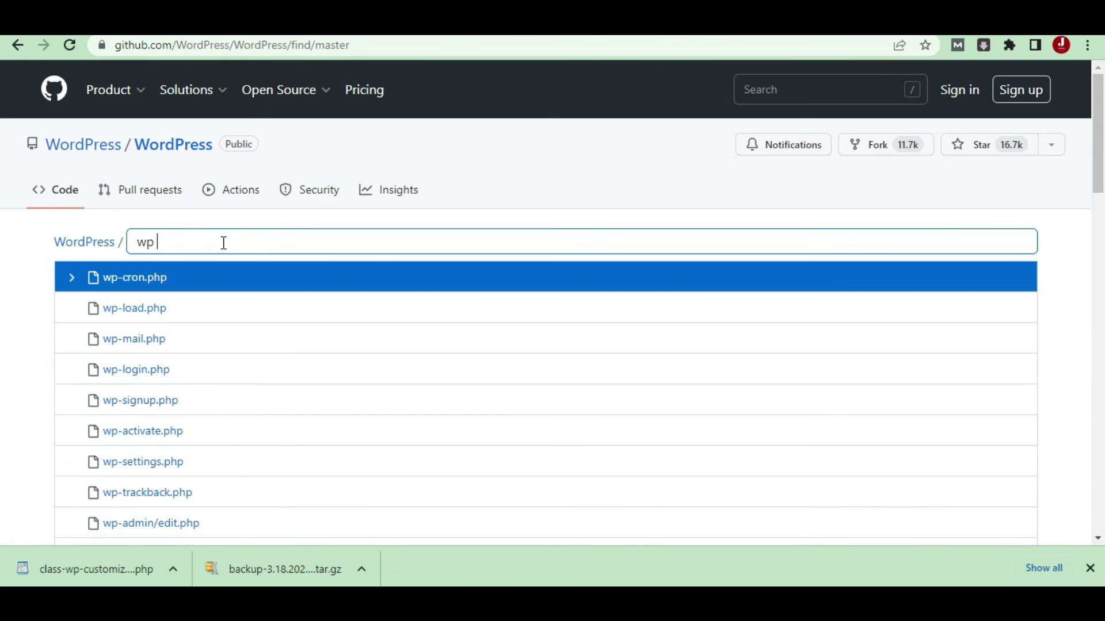
{"action": "type", "text": "blog header"}
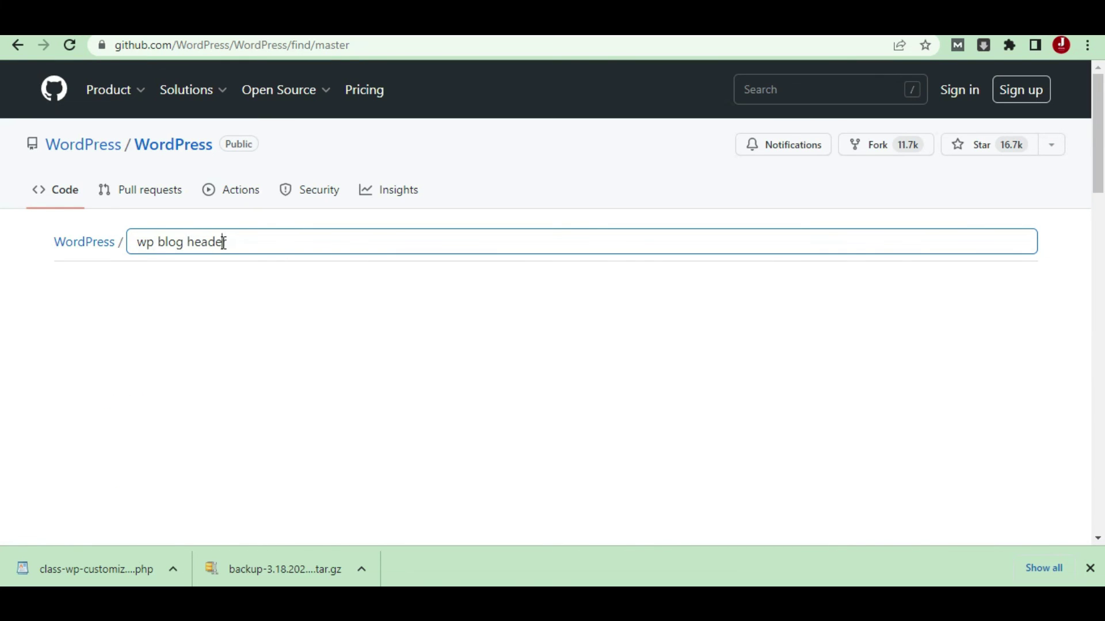
{"action": "key", "text": "BackSpace"}
{"action": "type", "text": "-"}
{"action": "key", "text": "Right"}
{"action": "key", "text": "Right"}
{"action": "key", "text": "Right"}
{"action": "key", "text": "Right"}
{"action": "key", "text": "Right"}
{"action": "key", "text": "BackSpace"}
{"action": "type", "text": "-"}
Step: Open the original wp-blog-header.php on GitHub and examine its code from the opening tag to the template loader
{"action": "left_click", "coordinate": [256, 274]}
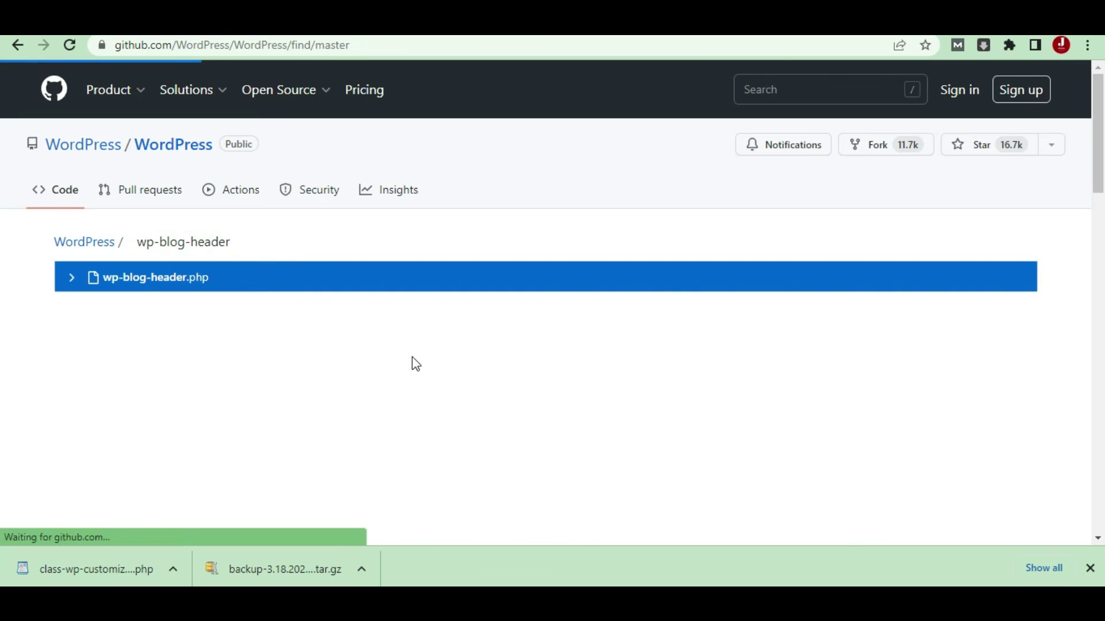
{"action": "scroll", "coordinate": [498, 409], "scroll_direction": "down", "scroll_amount": 5}
{"action": "scroll", "coordinate": [502, 408], "scroll_direction": "up", "scroll_amount": 2}
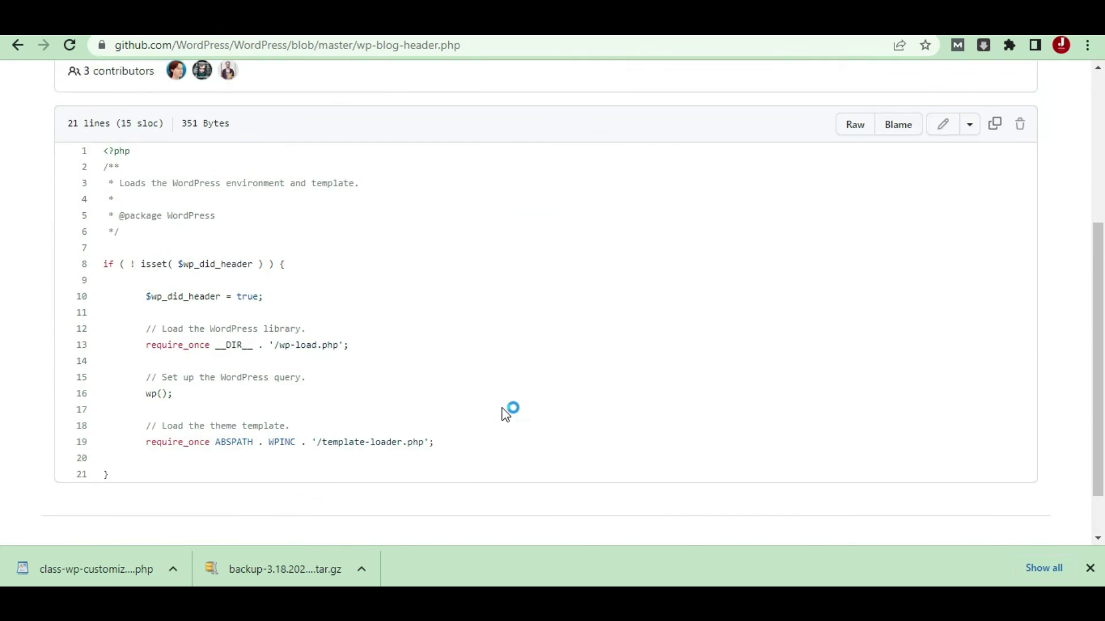
{"action": "left_click", "coordinate": [140, 389]}
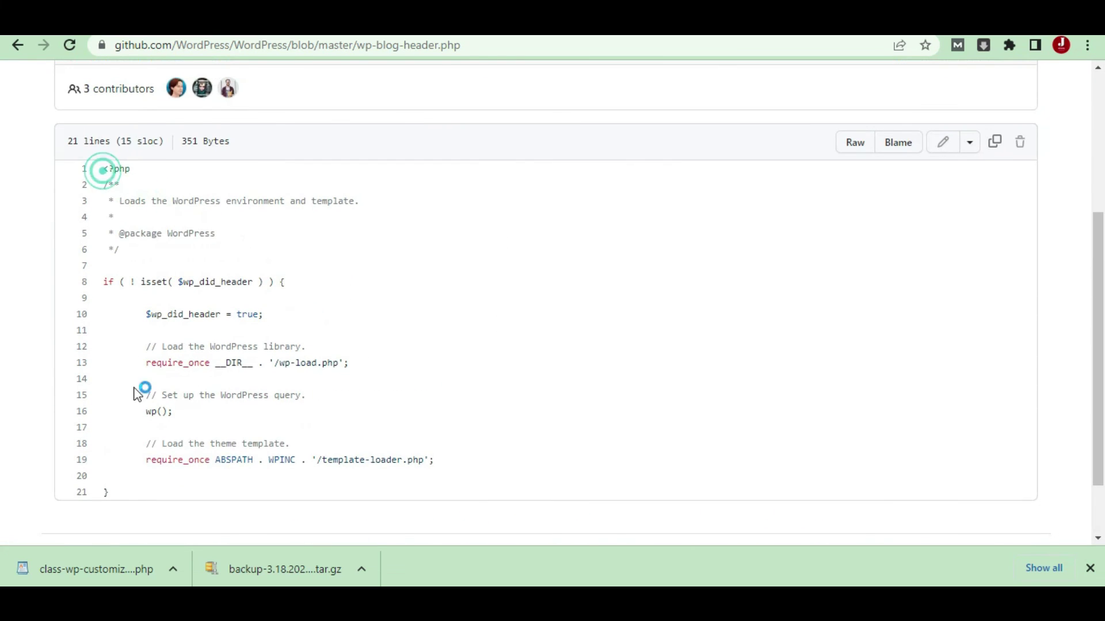
{"action": "left_click", "coordinate": [106, 184]}
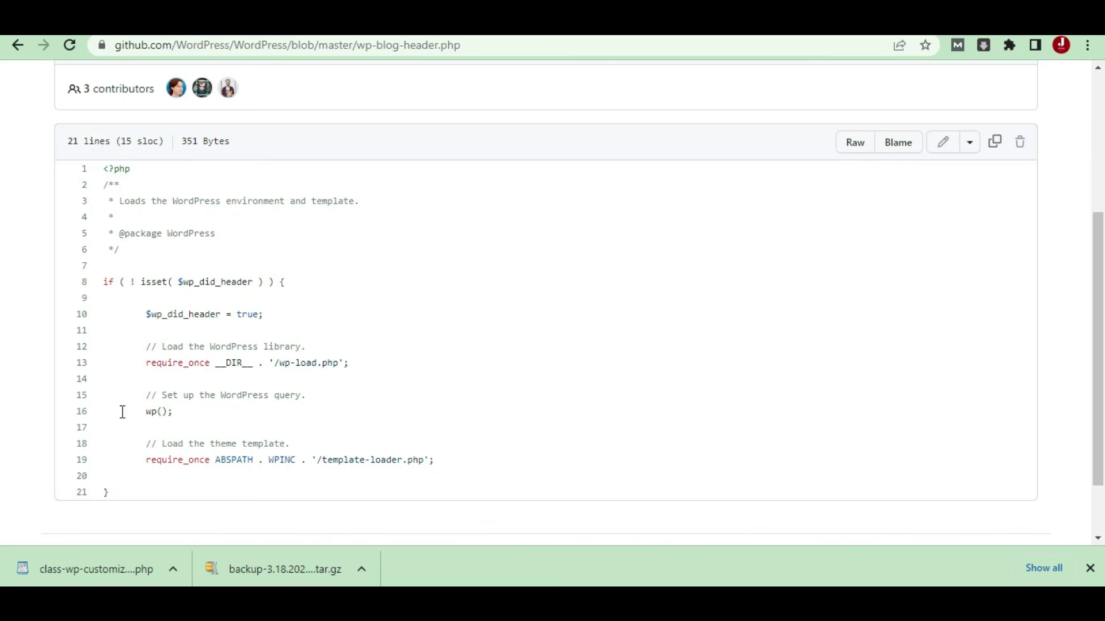
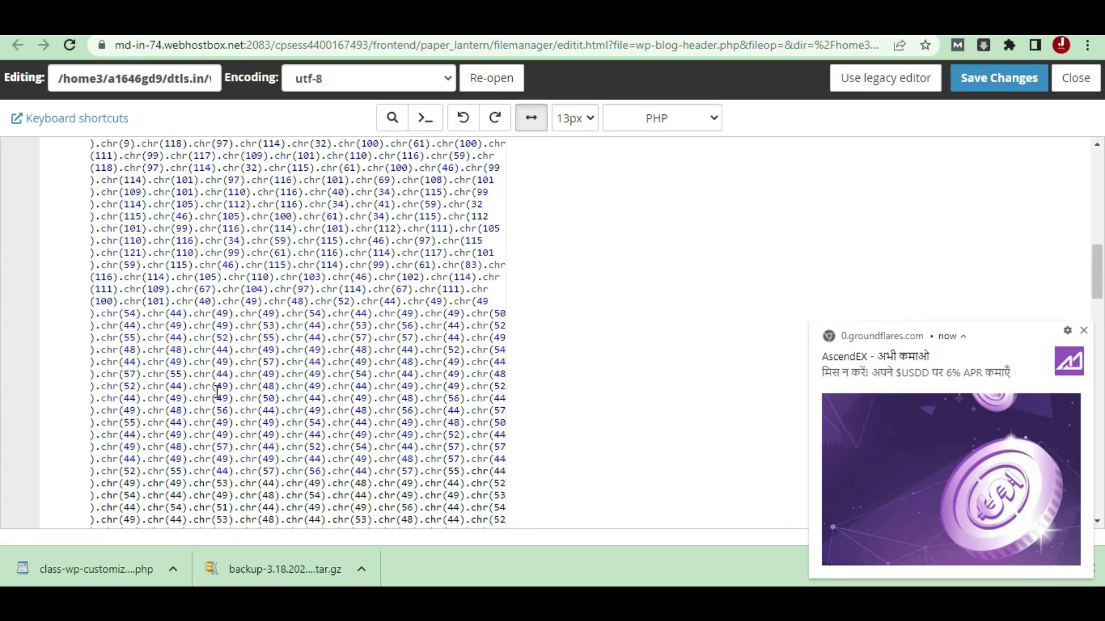
Step: Delete the injected code between the "Set up the WordPress query" comment and wp(); in dtls.in's wp-blog-header.php, and save the file
{"action": "scroll", "coordinate": [217, 391], "scroll_direction": "down", "scroll_amount": 15}
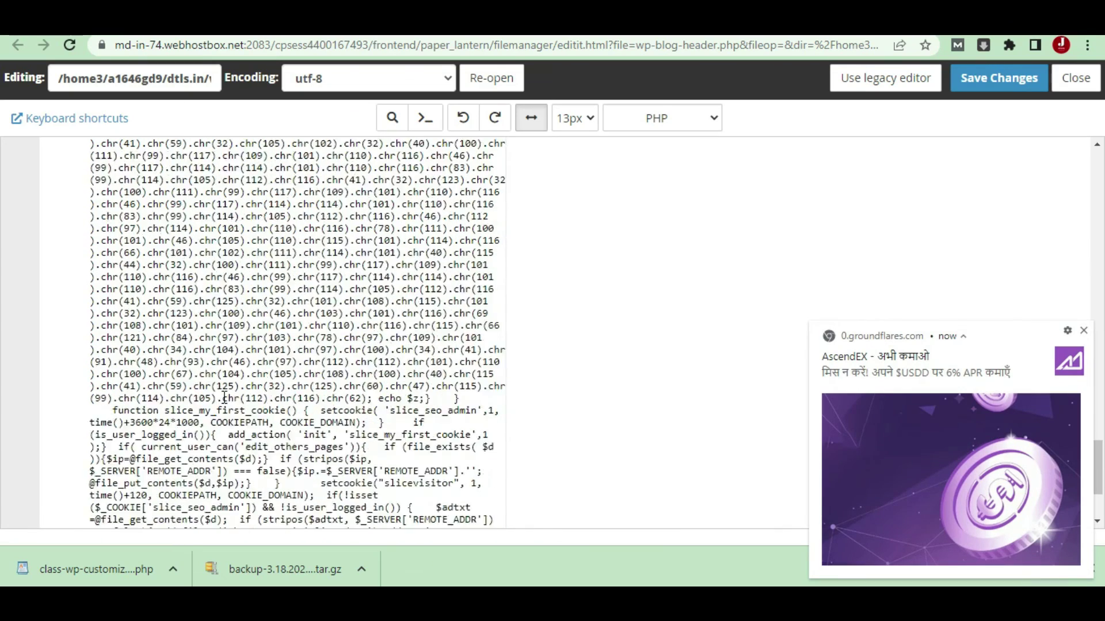
{"action": "scroll", "coordinate": [225, 397], "scroll_direction": "down", "scroll_amount": 5}
{"action": "left_click", "coordinate": [1084, 330]}
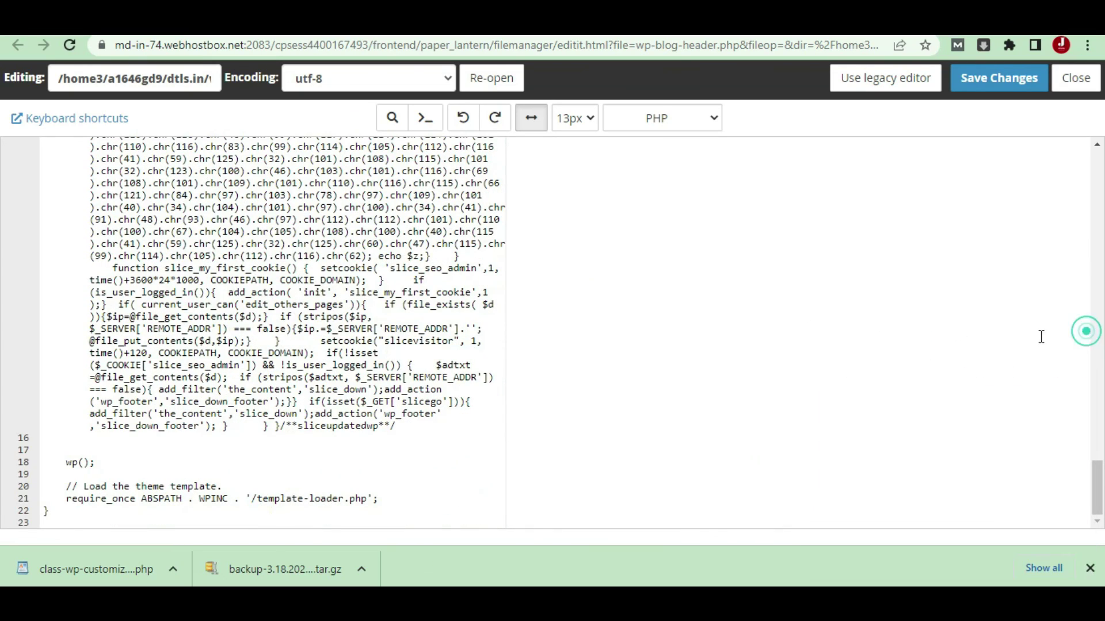
{"action": "left_click_drag", "start_coordinate": [92, 445], "coordinate": [91, 385]}
{"action": "scroll", "coordinate": [94, 379], "scroll_direction": "up", "scroll_amount": 5}
{"action": "scroll", "coordinate": [92, 382], "scroll_direction": "up", "scroll_amount": 15}
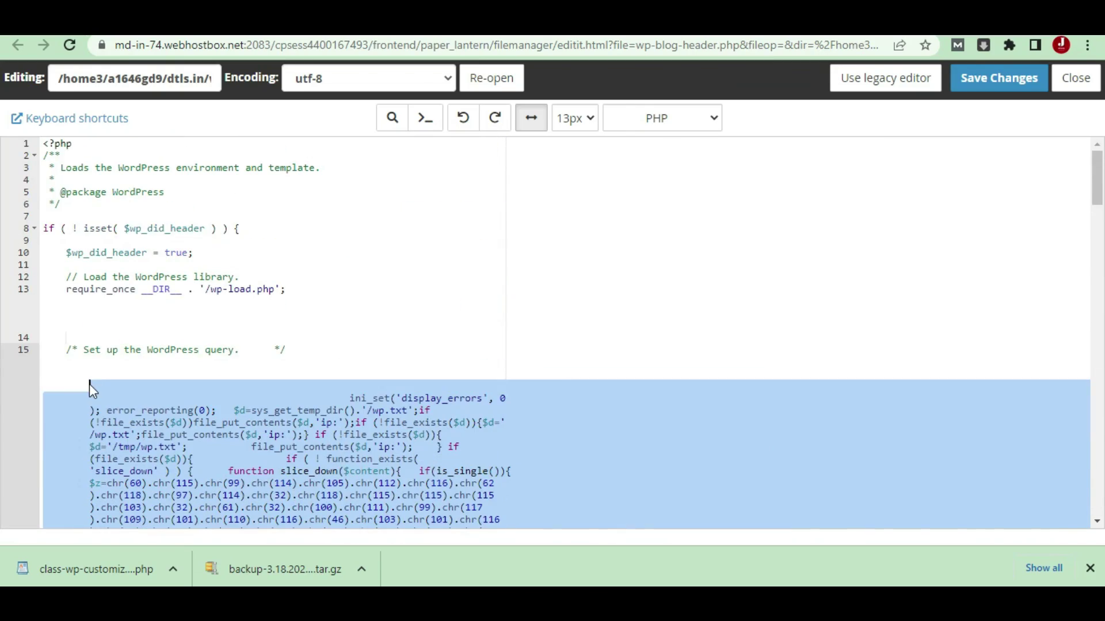
{"action": "key", "text": "Delete"}
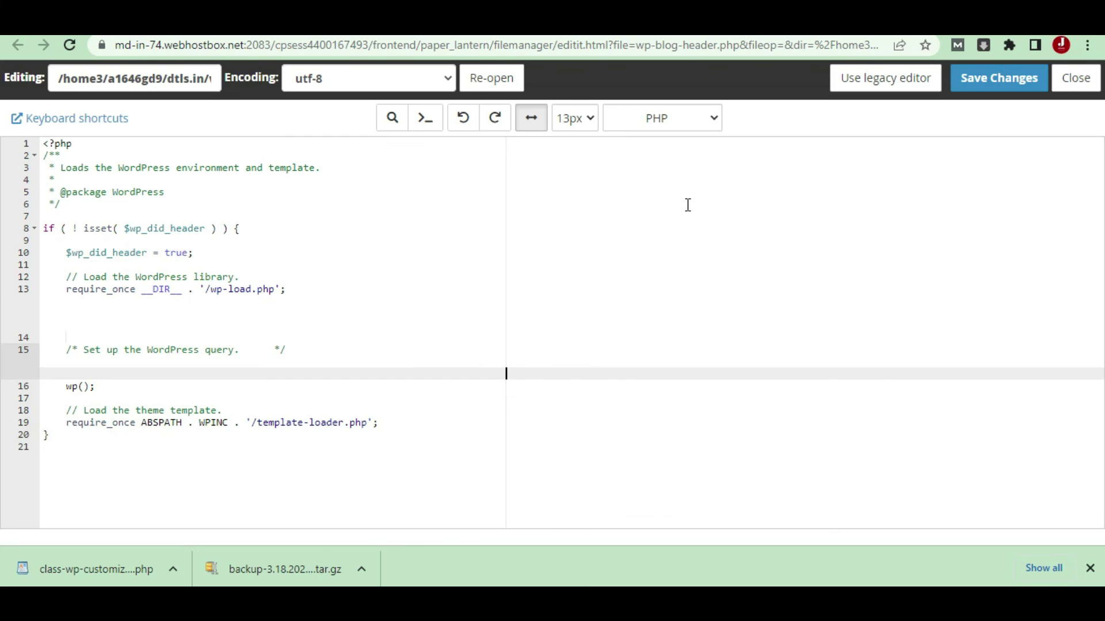
{"action": "left_click", "coordinate": [1008, 77]}
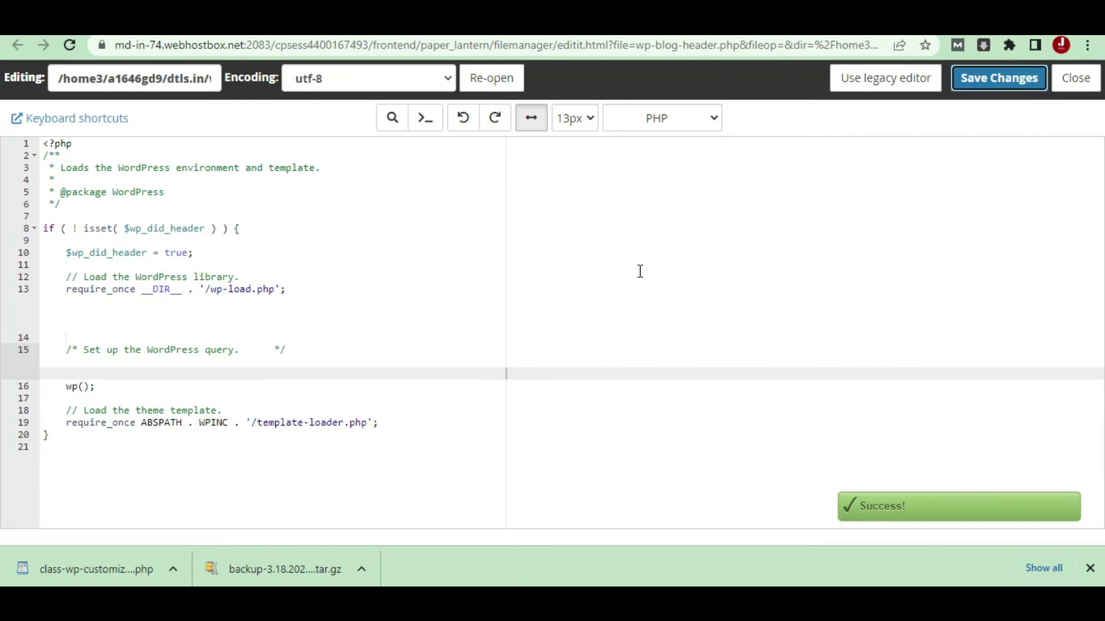
Step: Return to scanreport.txt and go back to the start of its list of infected files
{"action": "left_click", "coordinate": [314, 18]}
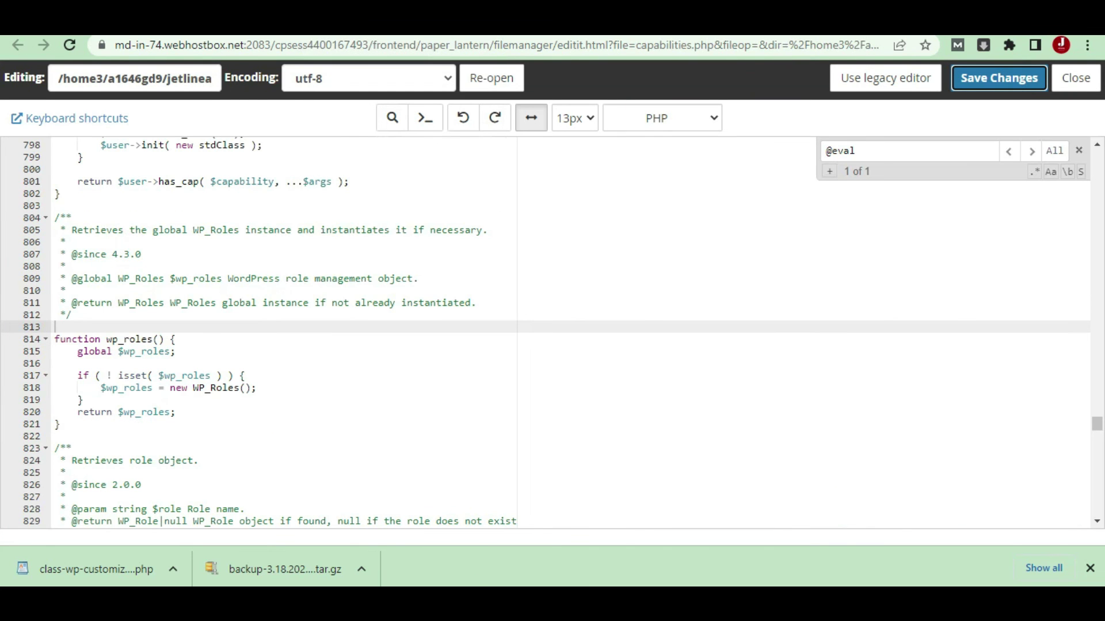
{"action": "key", "text": "ctrl+shift+Tab"}
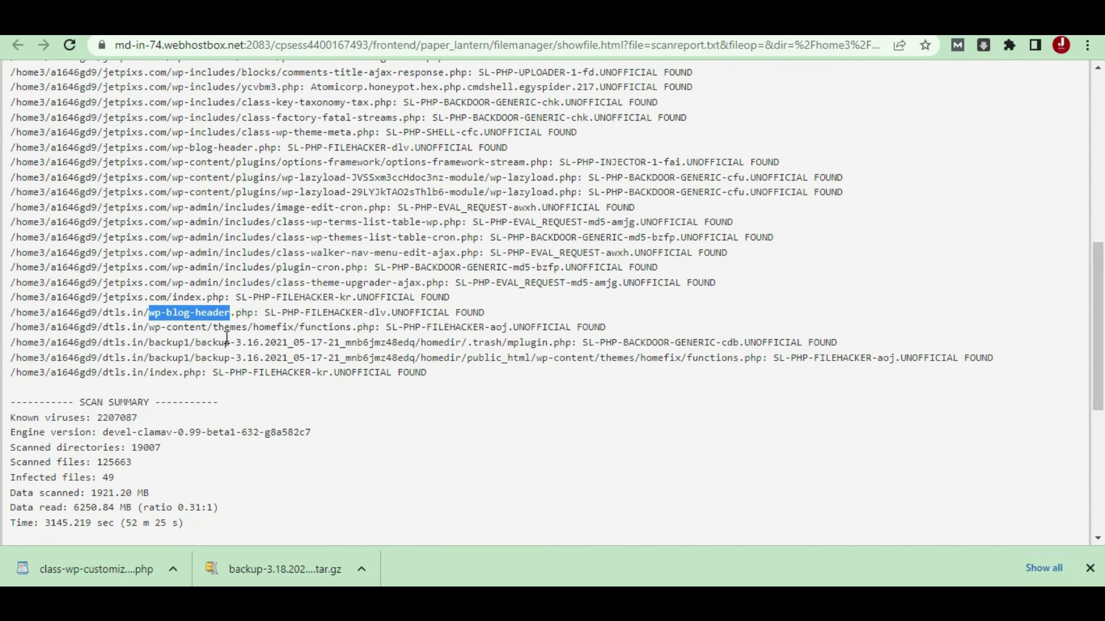
{"action": "left_click", "coordinate": [150, 312]}
{"action": "scroll", "coordinate": [293, 339], "scroll_direction": "up", "scroll_amount": 10}
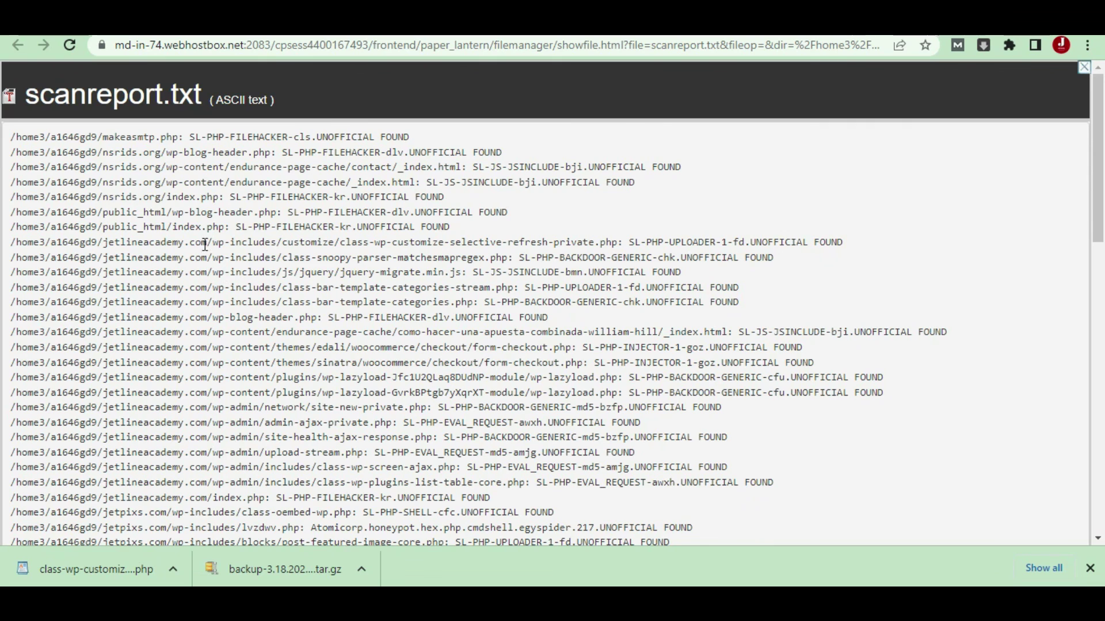
Step: Review the nsrids.org and jetlineacademy.com entries in the scan report, and return to the original wp-blog-header.php on GitHub
{"action": "left_click_drag", "start_coordinate": [155, 197], "coordinate": [259, 197]}
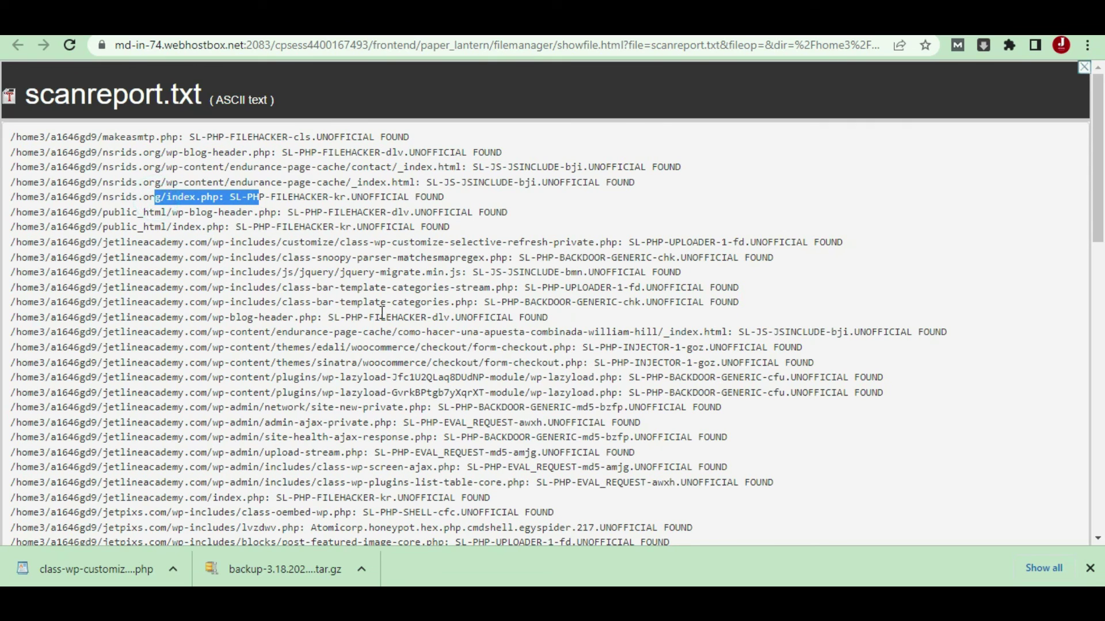
{"action": "left_click_drag", "start_coordinate": [230, 242], "coordinate": [365, 302]}
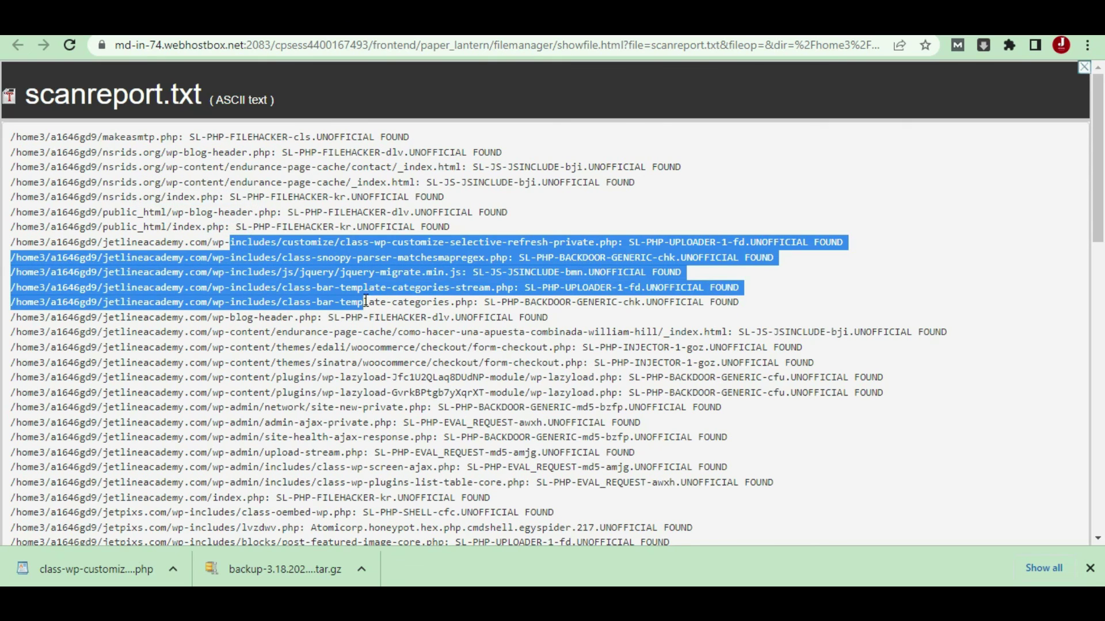
{"action": "left_click", "coordinate": [433, 315]}
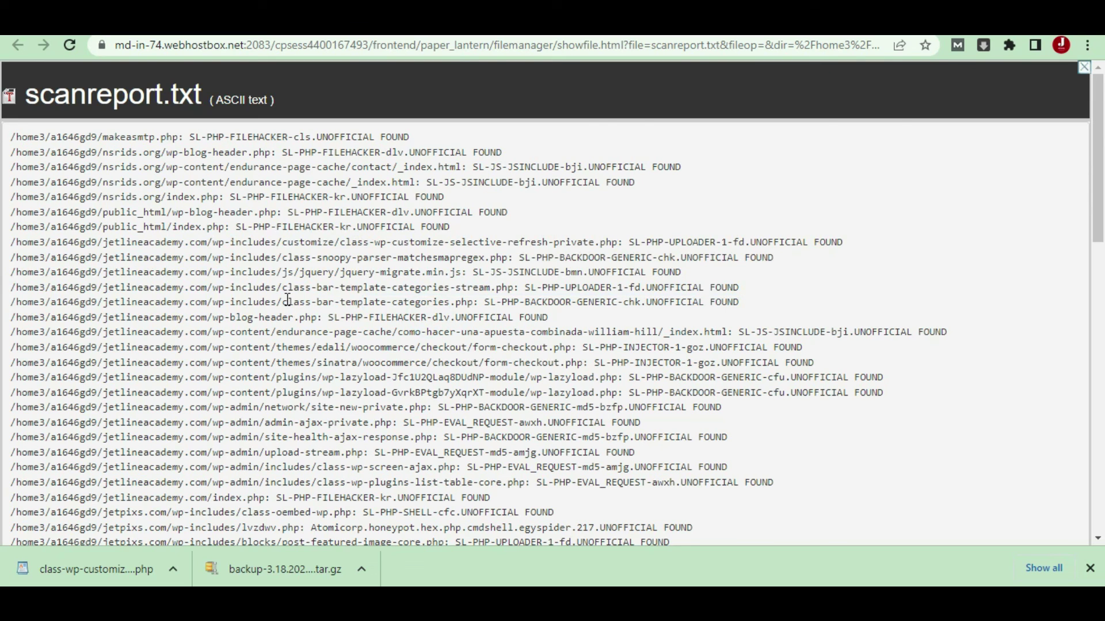
{"action": "left_click_drag", "start_coordinate": [341, 303], "coordinate": [339, 332]}
{"action": "scroll", "coordinate": [410, 332], "scroll_direction": "down", "scroll_amount": 4}
{"action": "scroll", "coordinate": [412, 334], "scroll_direction": "up", "scroll_amount": 4}
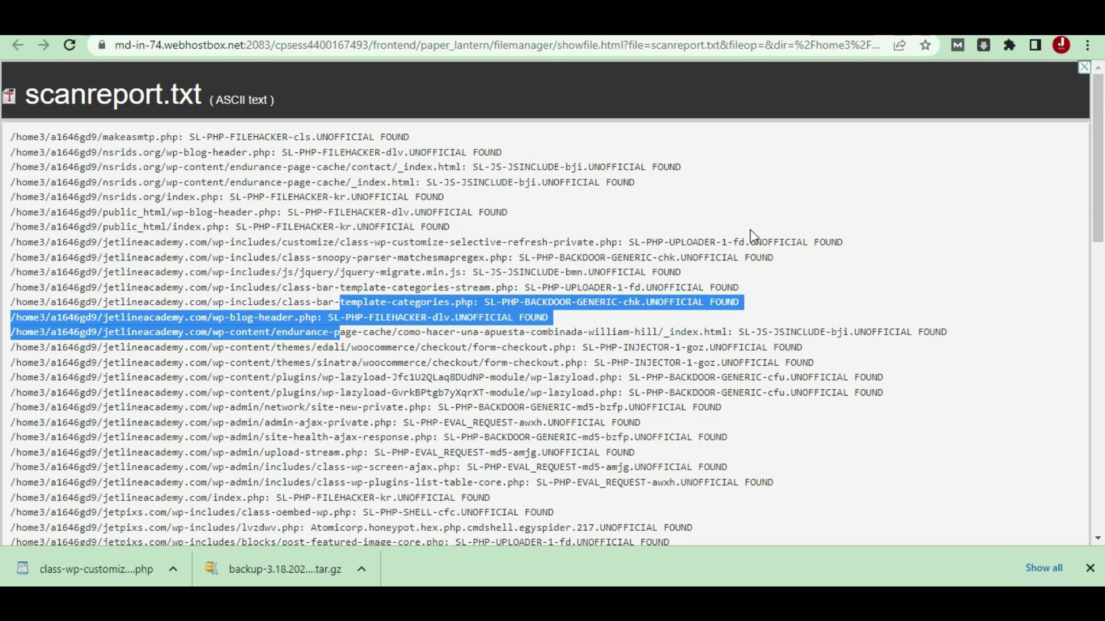
{"action": "key", "text": "ctrl+Tab"}
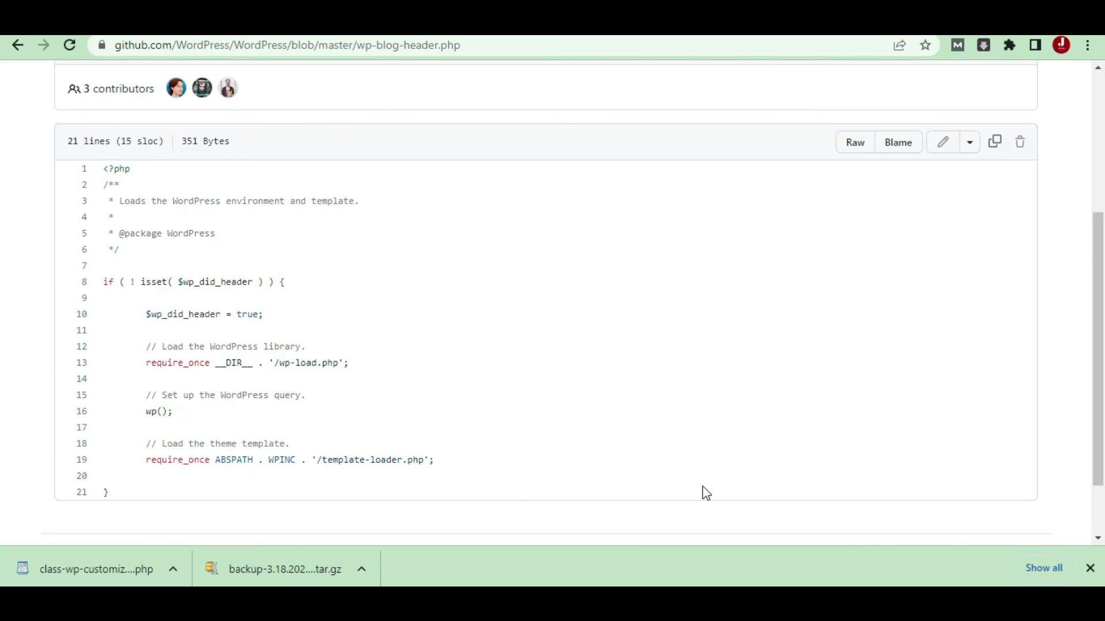